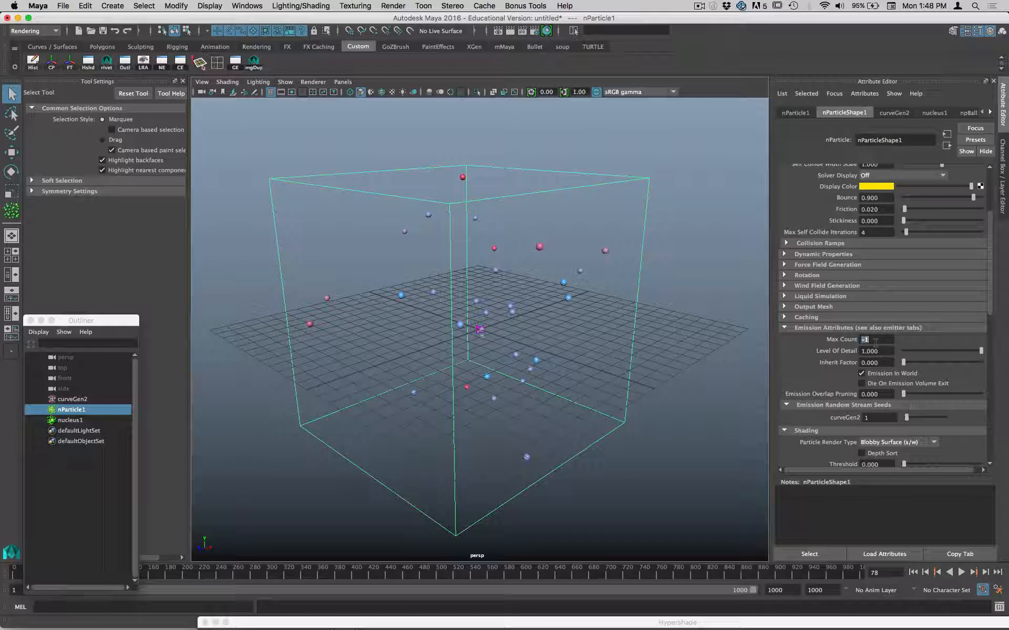
Step: Set the nParticle's emission Max Count to 10 and play the simulation from the first frame to check the particles
text(10)
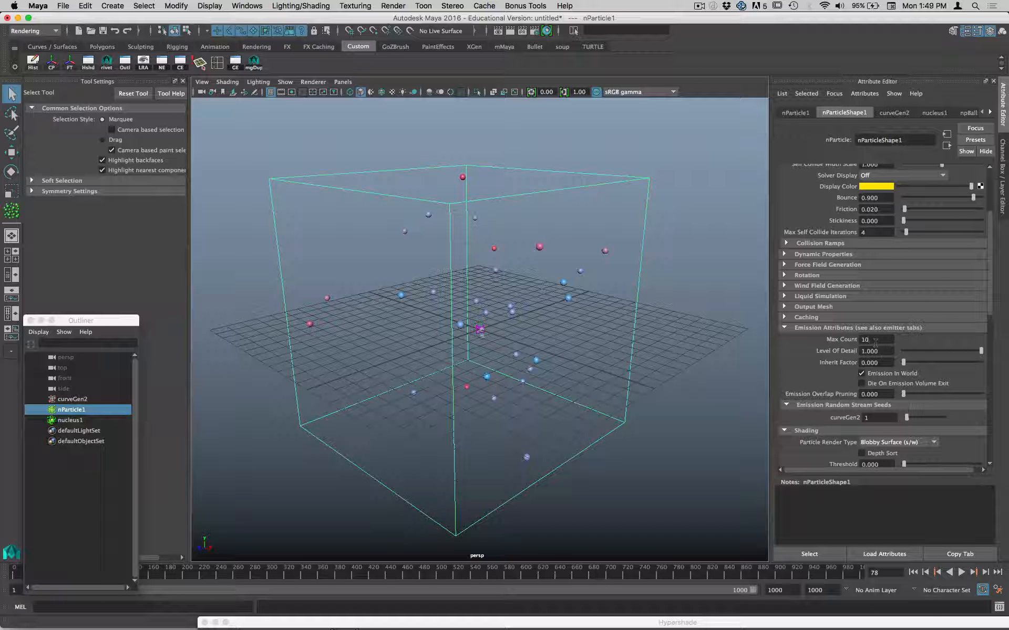
click(913, 572)
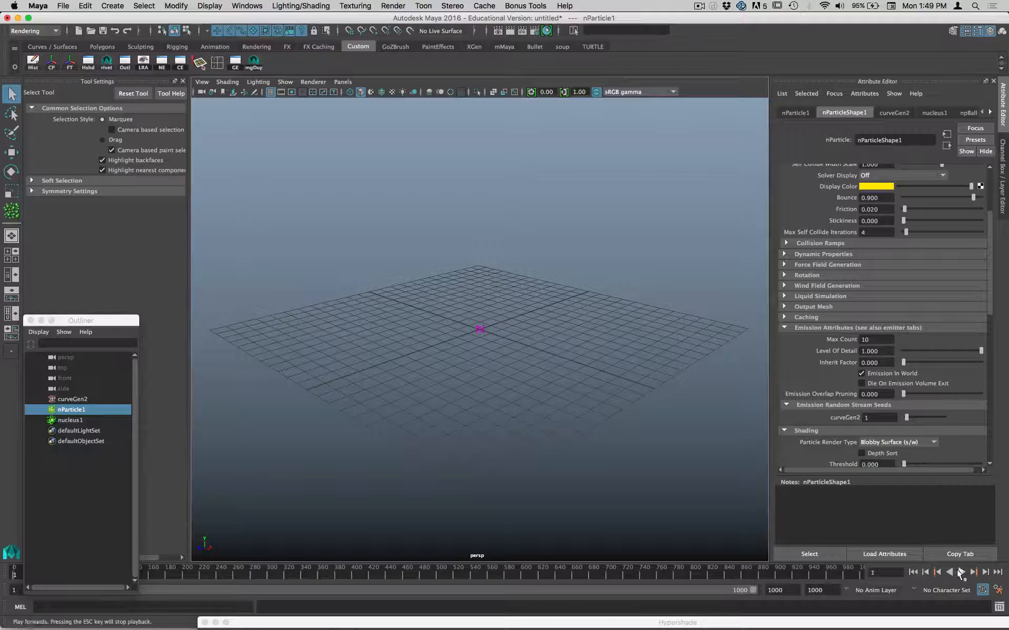
click(960, 573)
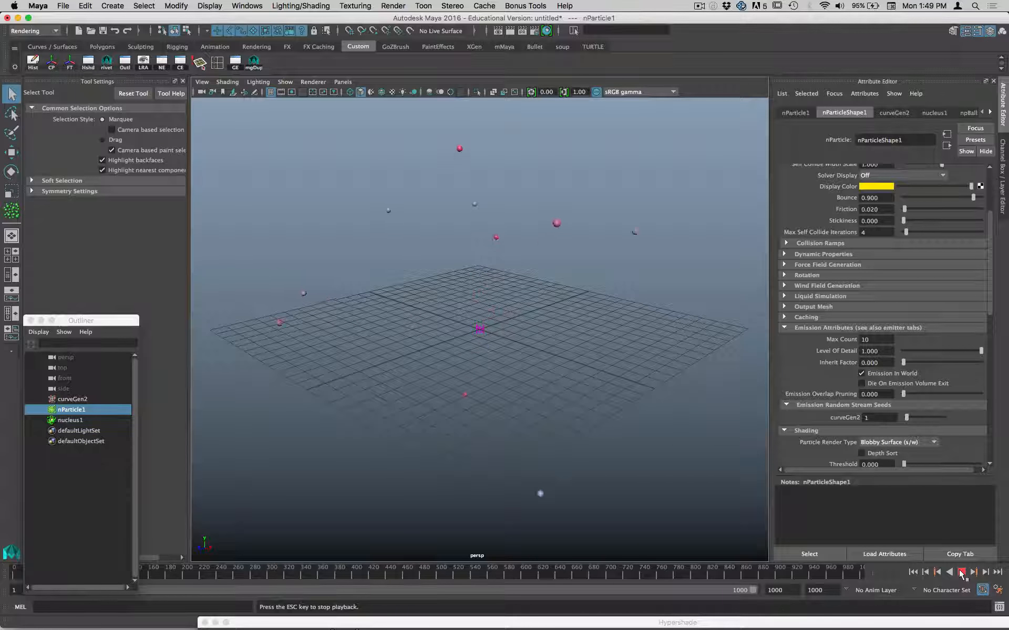
click(961, 573)
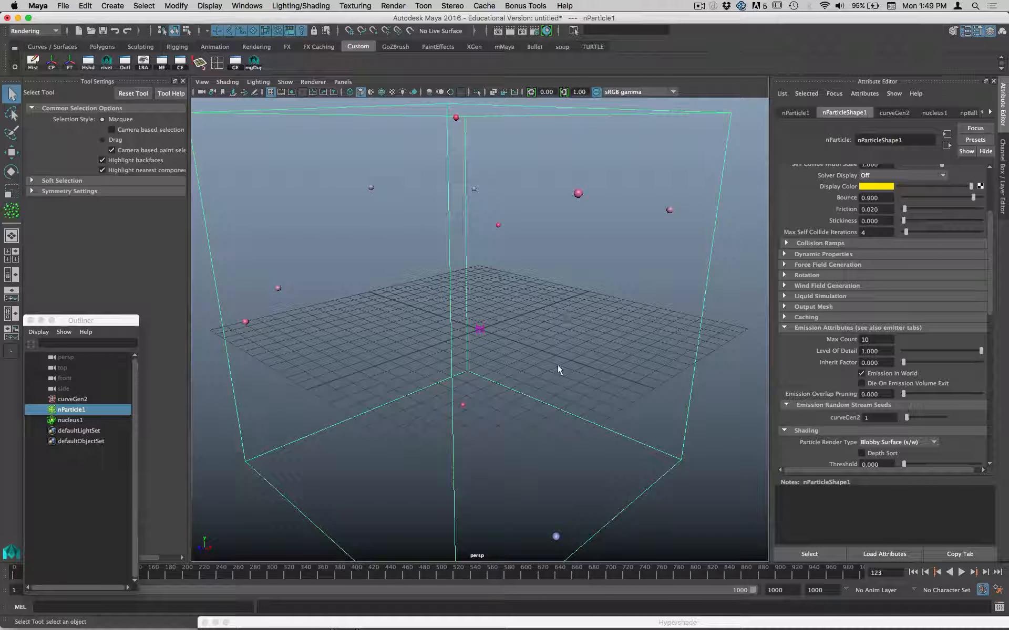
drag(554, 170, 607, 213)
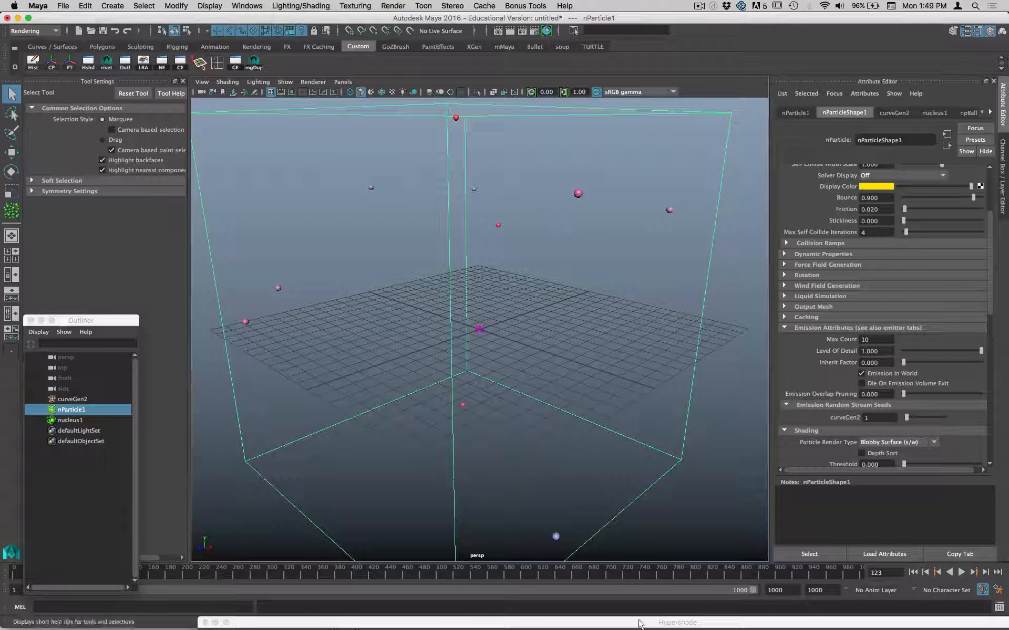
Step: Close the Hypershade window and switch to Chrome, bringing the wiki page on modeling a heavy web of fibers fully into view
drag(638, 622, 702, 547)
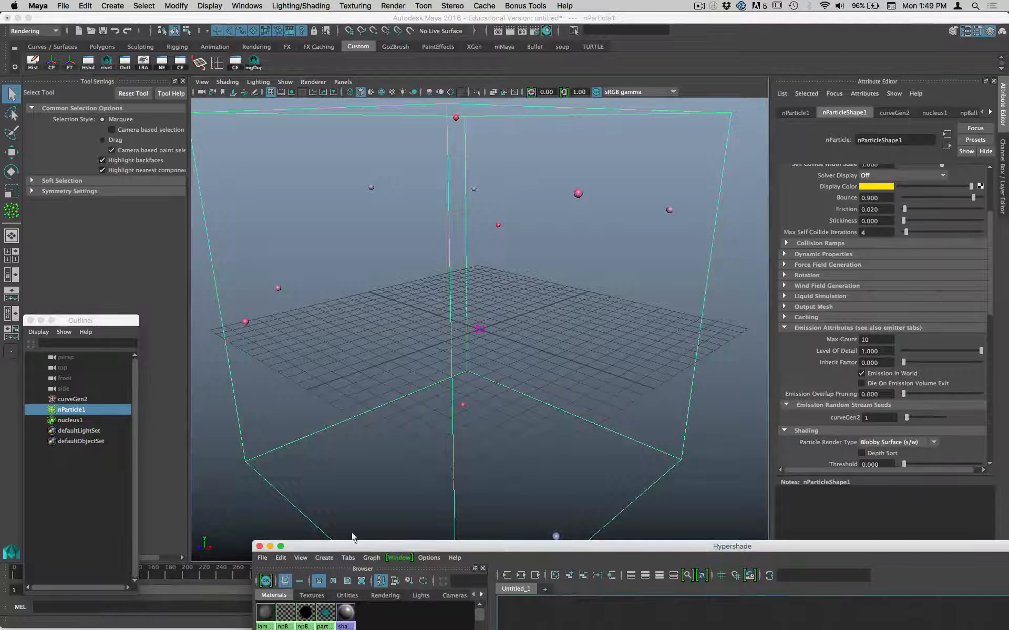
click(259, 547)
key(super+Tab)
key(super+Tab)
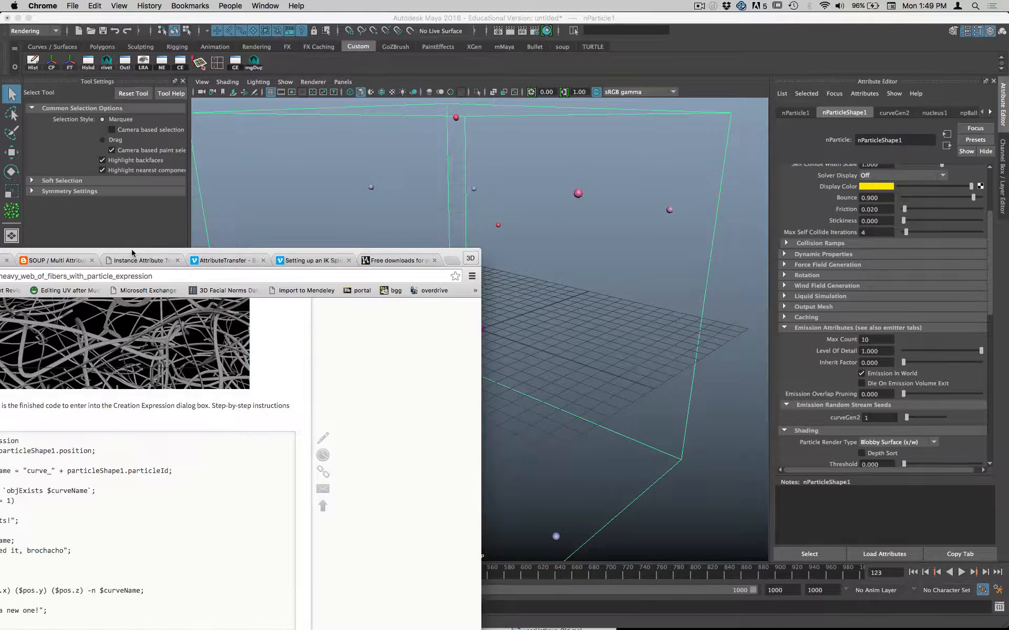
drag(132, 252, 584, 27)
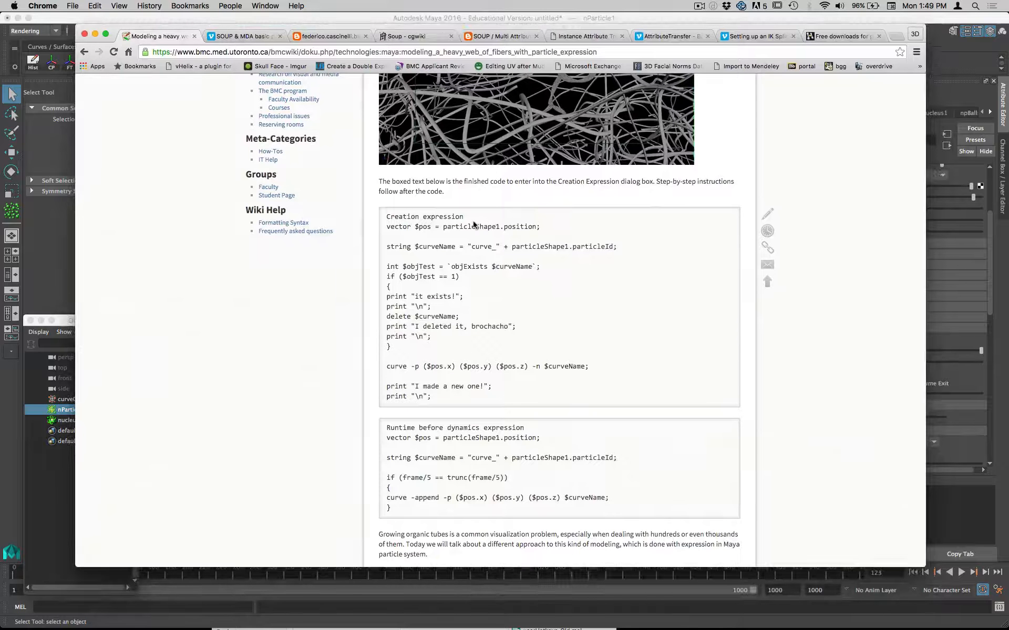
Step: Examine how the creation expression declares the $pos vector from the particle position and the $curveName string from the particle ID
drag(442, 227, 544, 227)
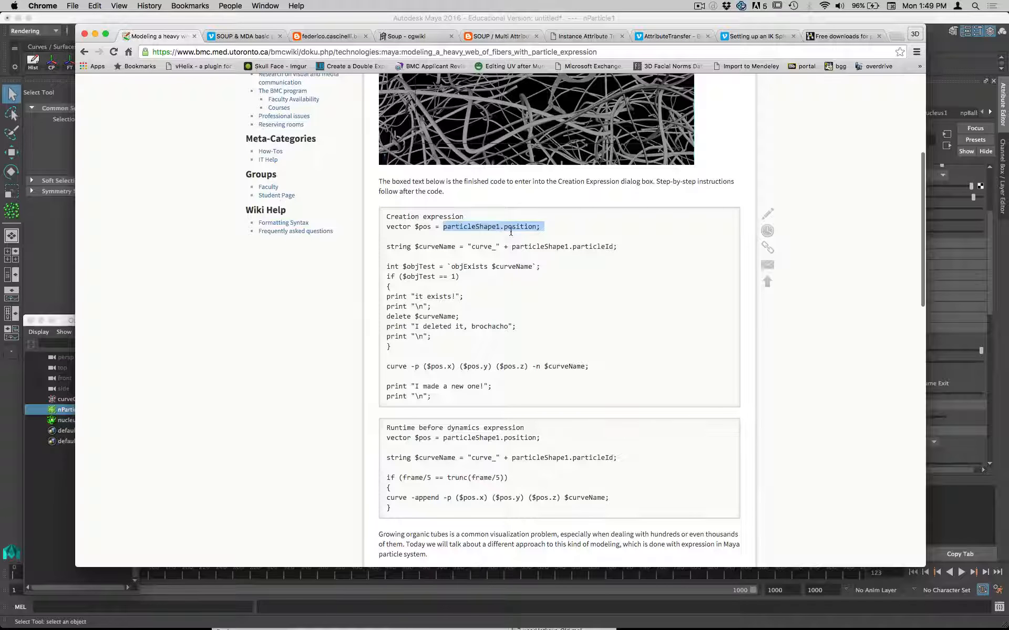
click(444, 229)
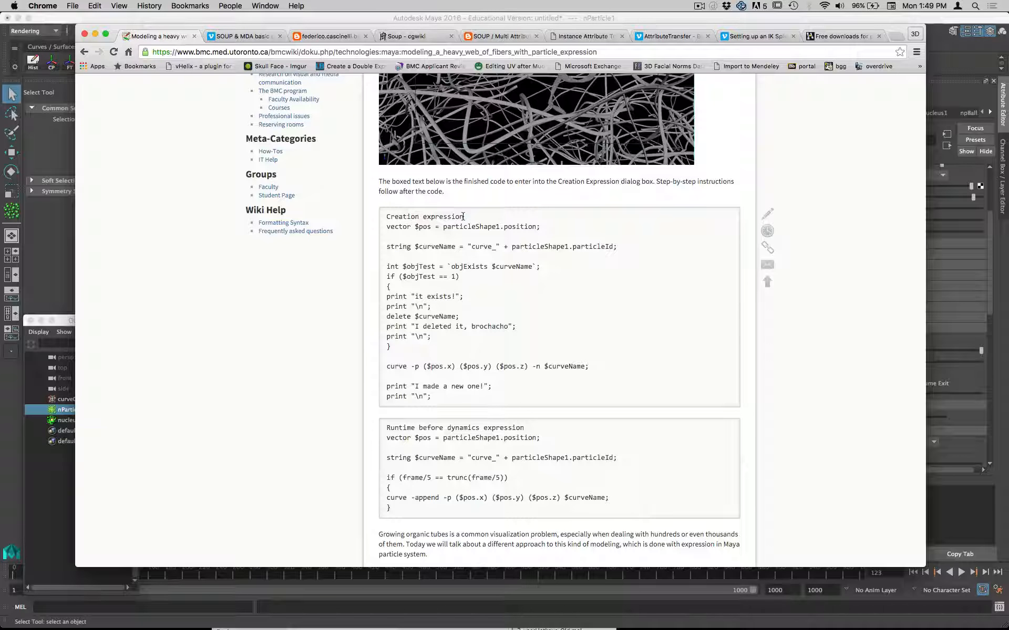
drag(463, 216, 400, 210)
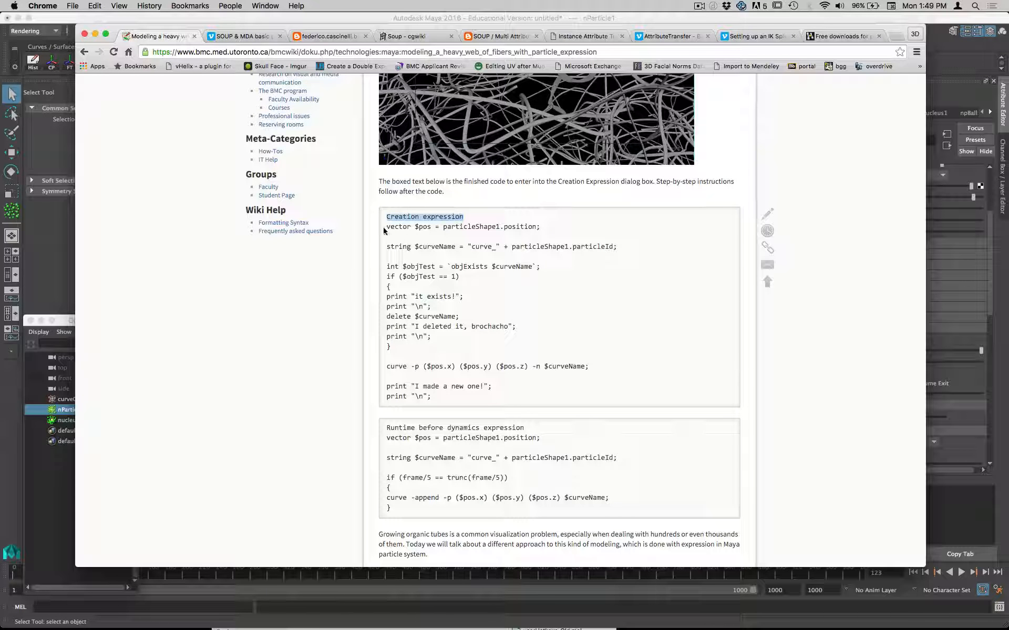
drag(431, 227, 415, 227)
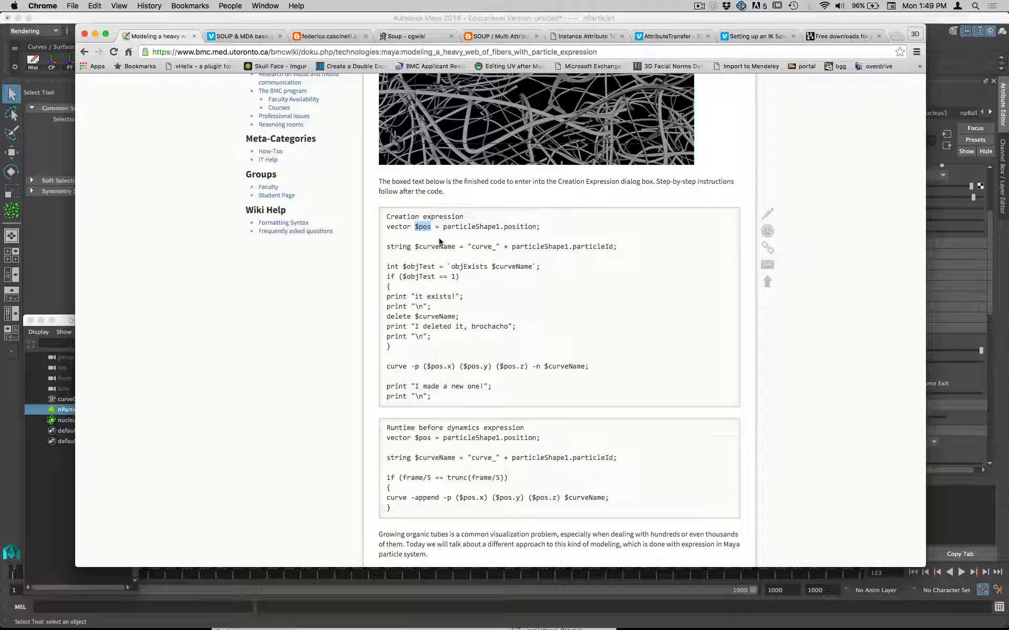
drag(410, 227, 386, 231)
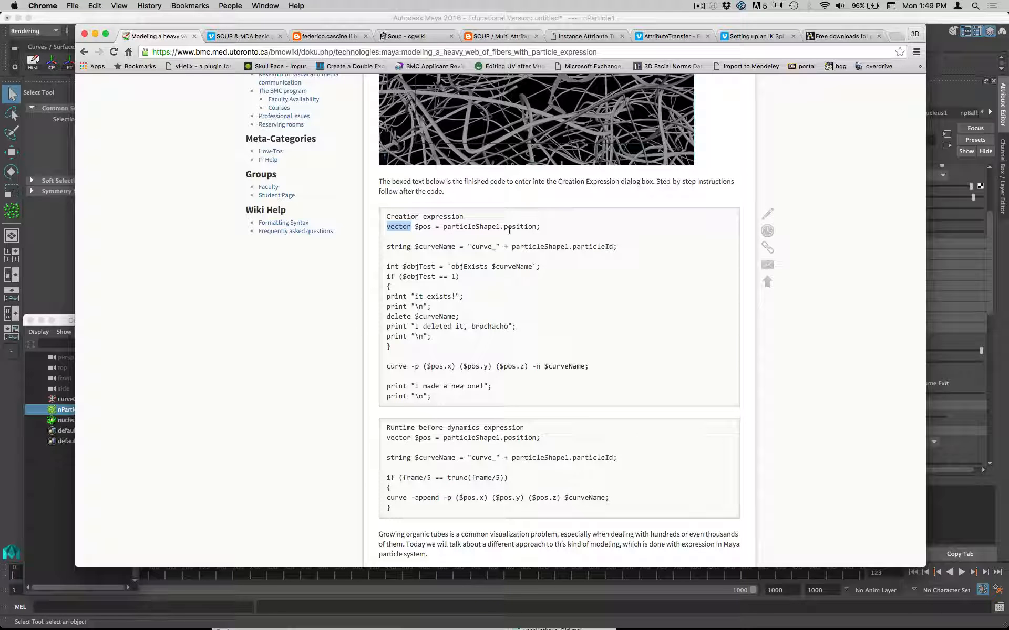
drag(540, 227, 439, 226)
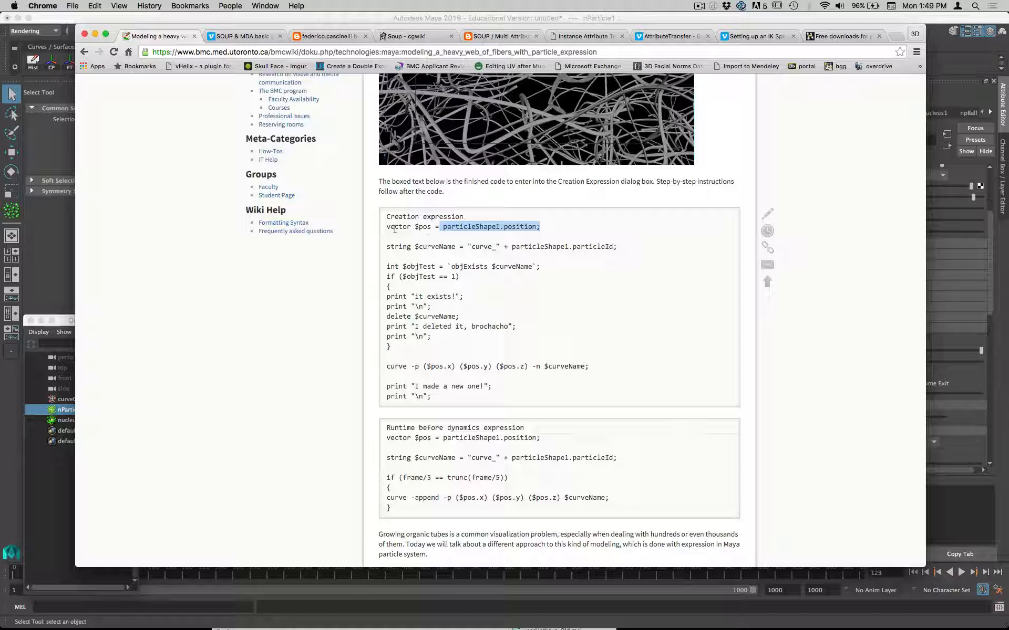
click(435, 227)
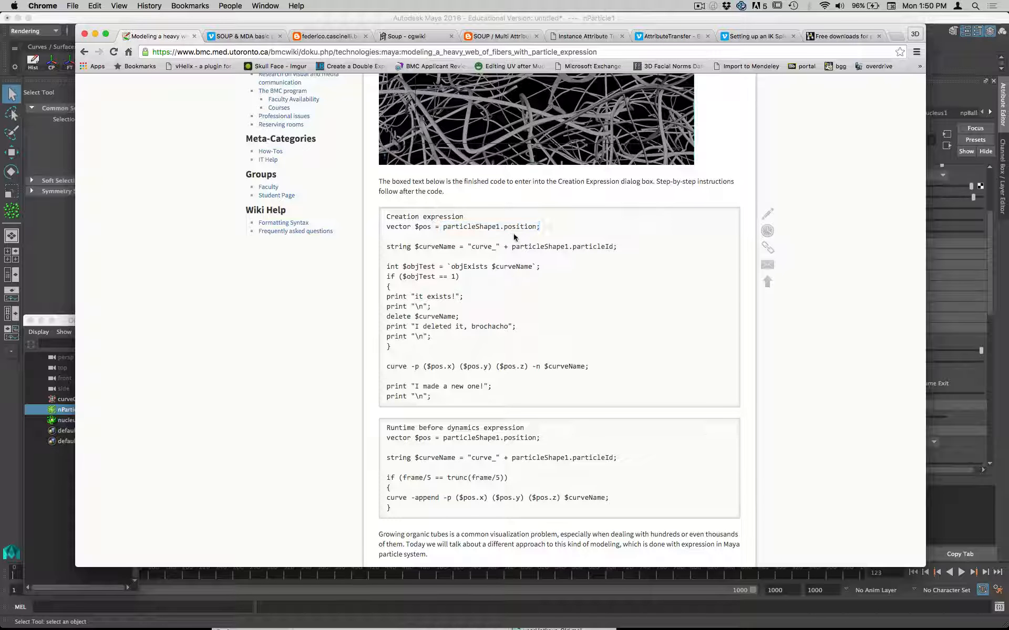
drag(431, 228, 415, 227)
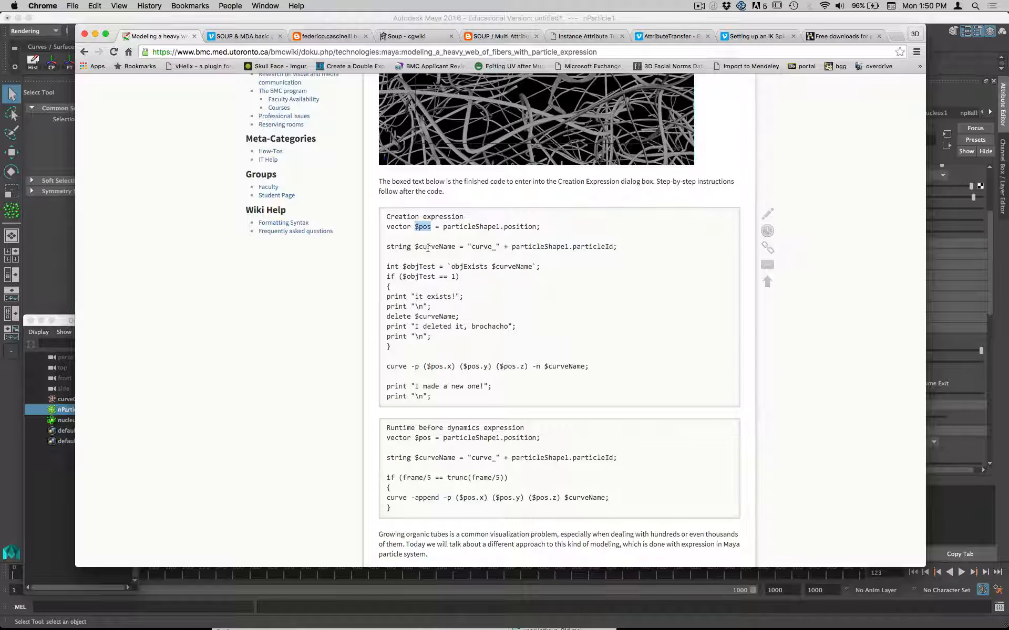
drag(411, 247, 387, 245)
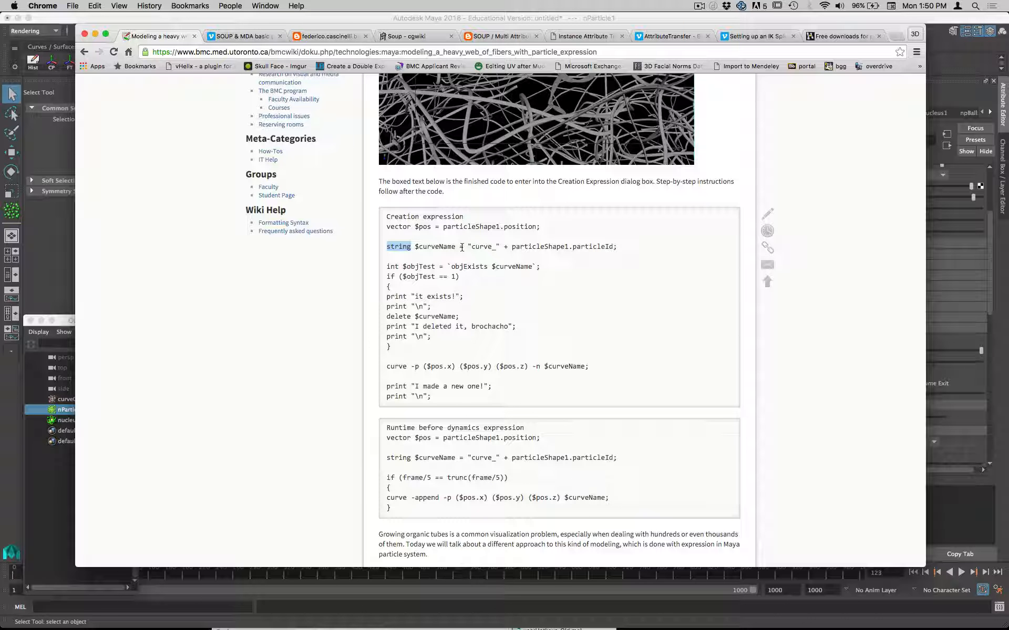
drag(467, 247, 613, 247)
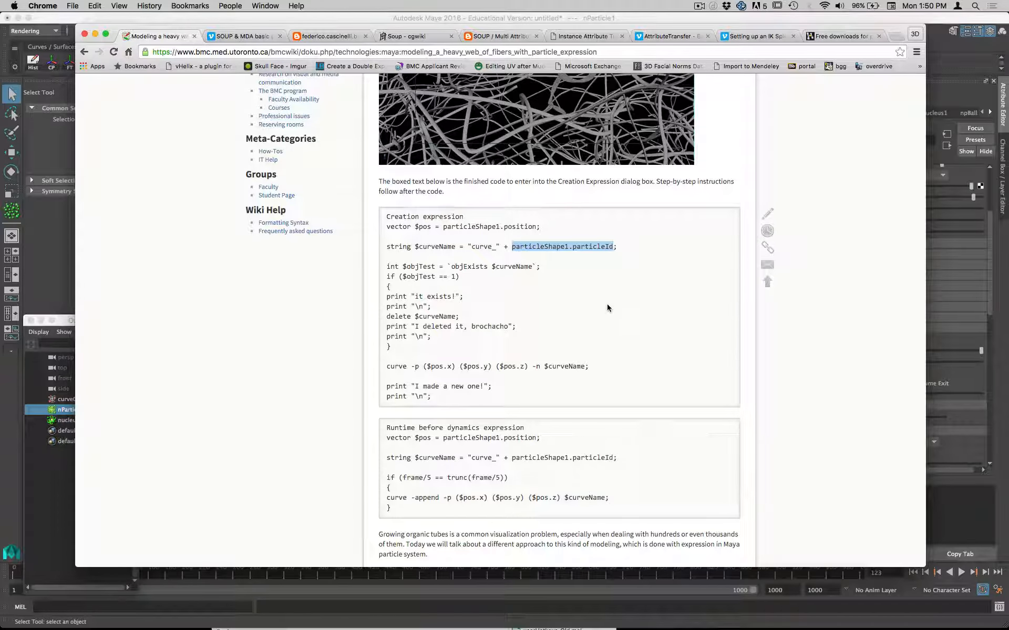
Step: Examine the creation expression's object-exists test and its curve command with the -p position and -n name flags
drag(388, 266, 533, 342)
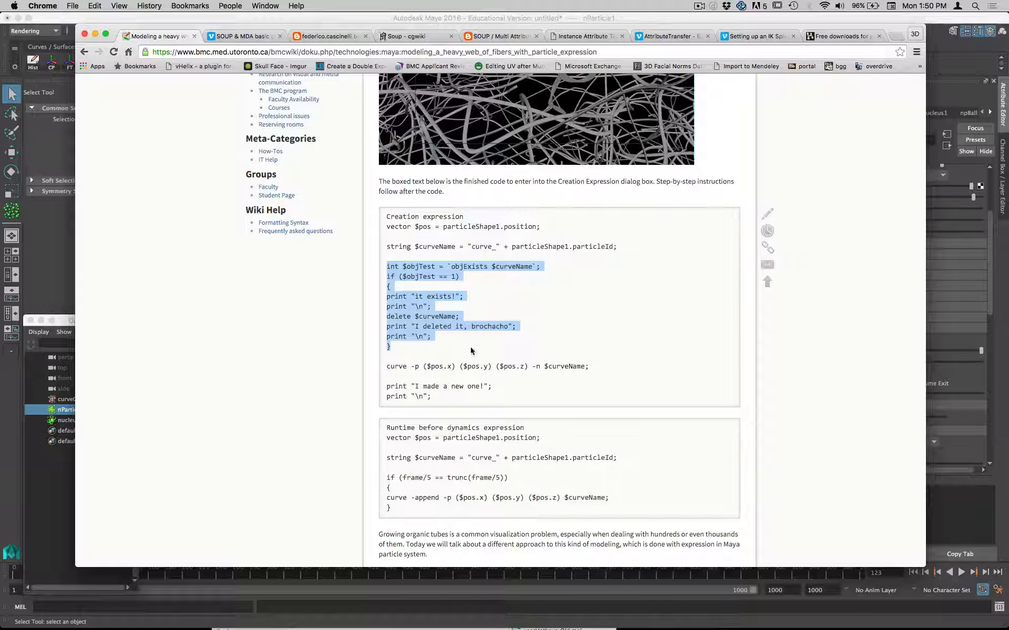
click(528, 377)
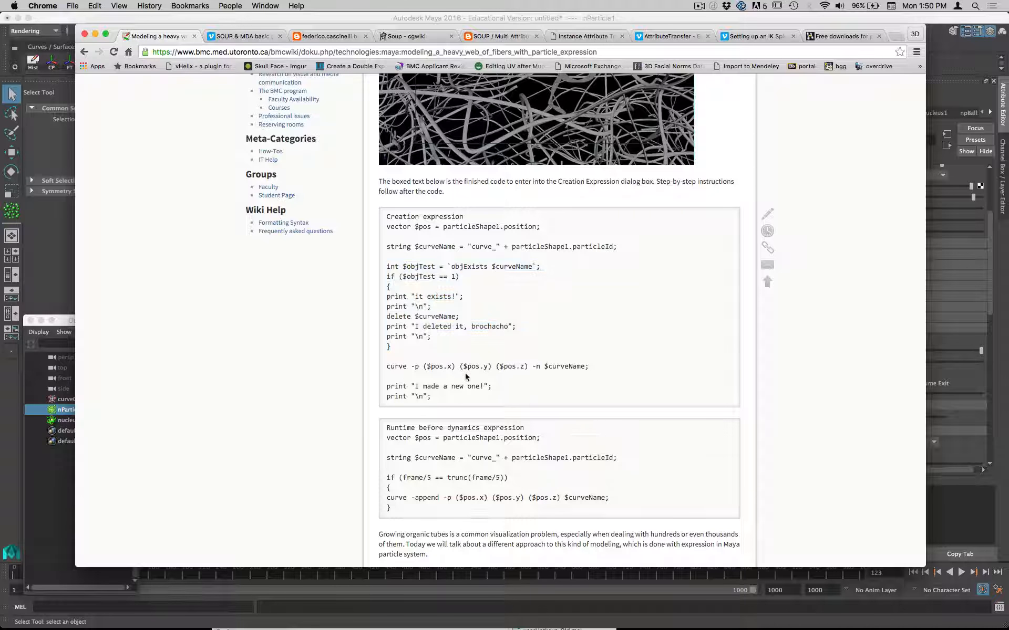
drag(386, 368, 419, 368)
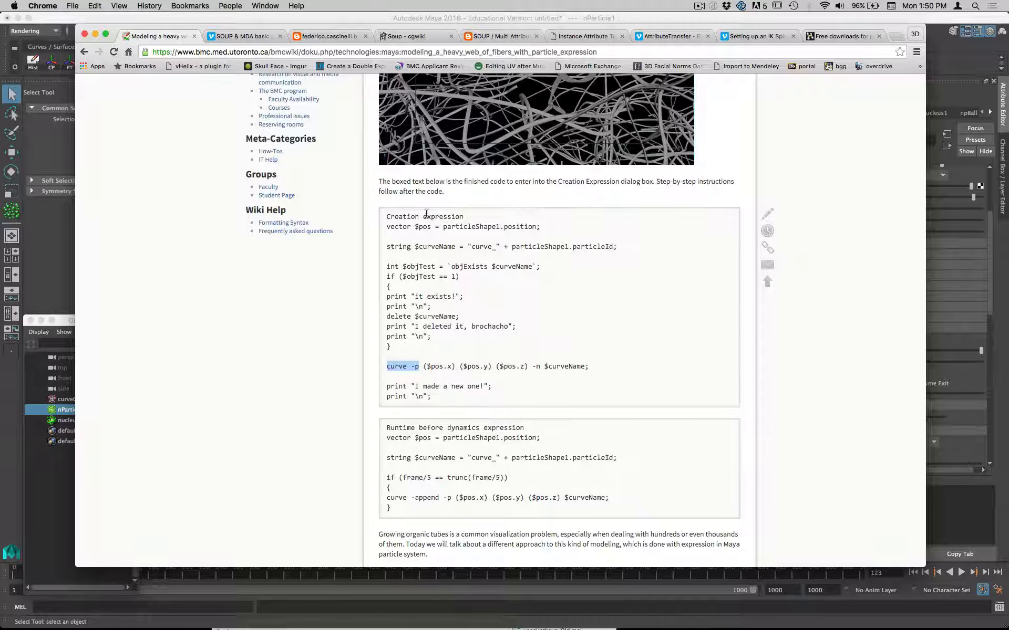
click(410, 368)
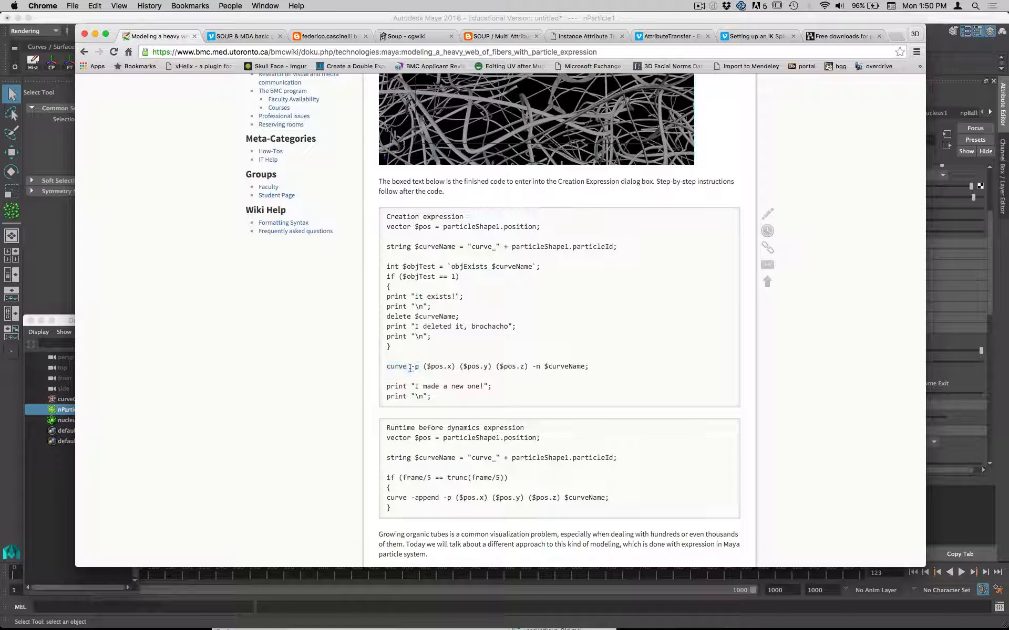
drag(411, 368, 420, 368)
drag(424, 366, 429, 366)
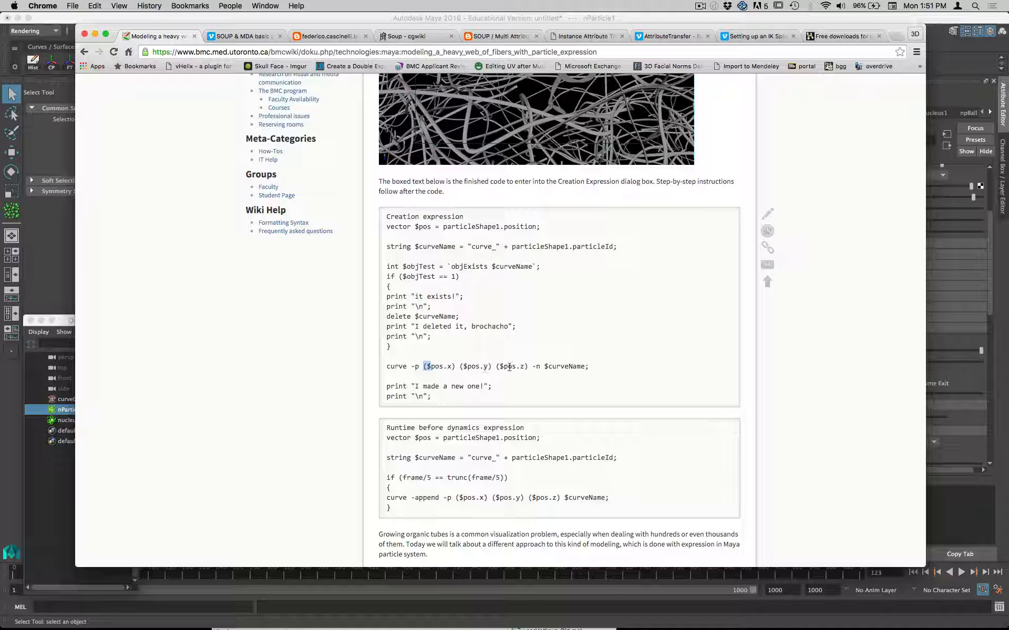
drag(527, 367, 424, 369)
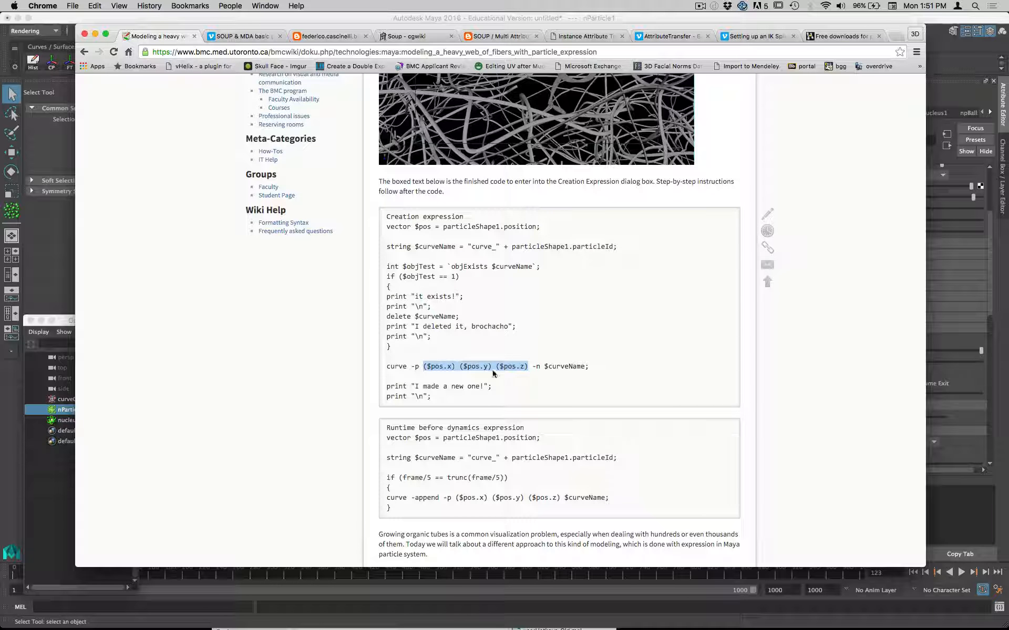
drag(532, 367, 539, 368)
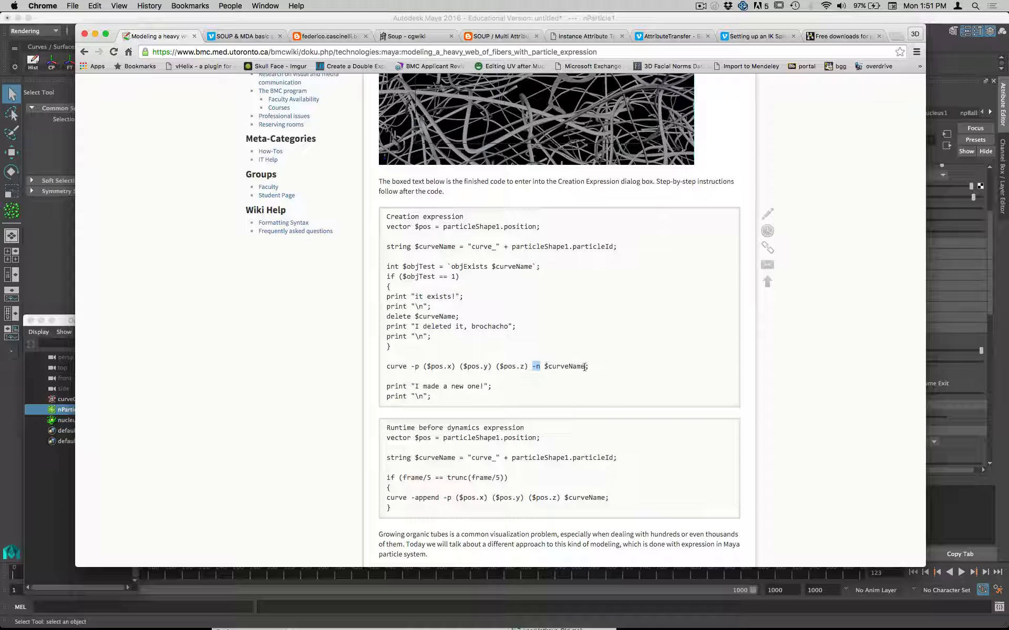
drag(412, 247, 454, 244)
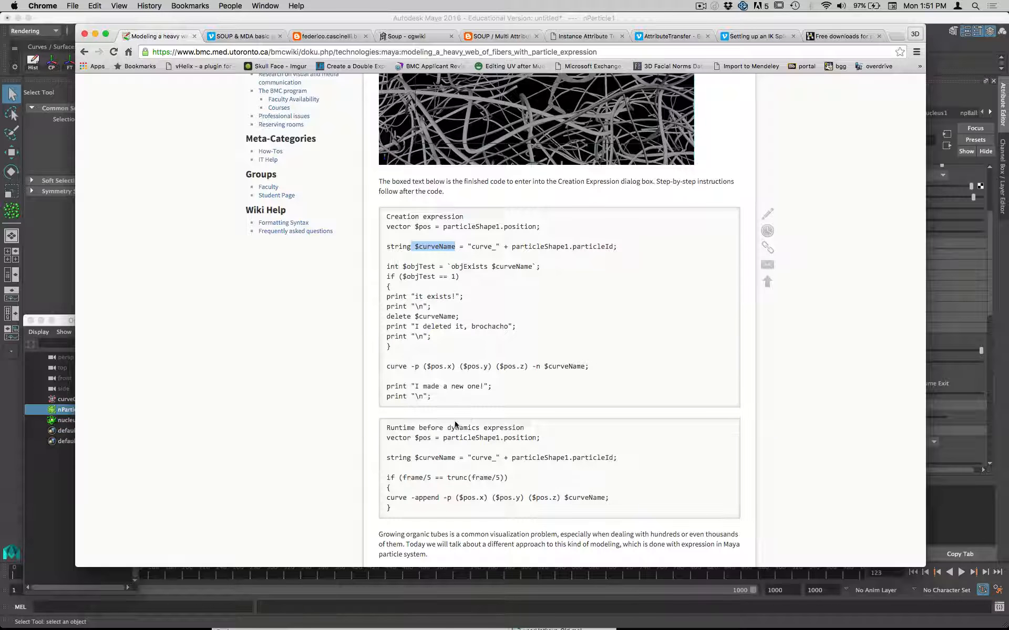
Step: Examine the runtime before dynamics expression, including its variables, the frame/5 condition and the curve -append command
scroll(457, 426, down, 3)
scroll(456, 428, down, 2)
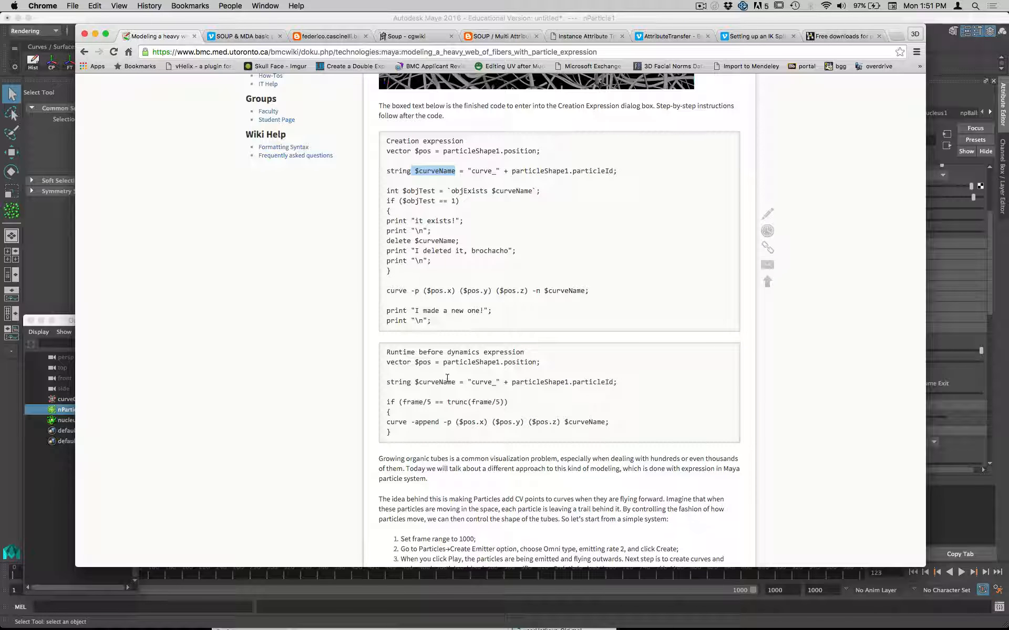
drag(387, 352, 417, 351)
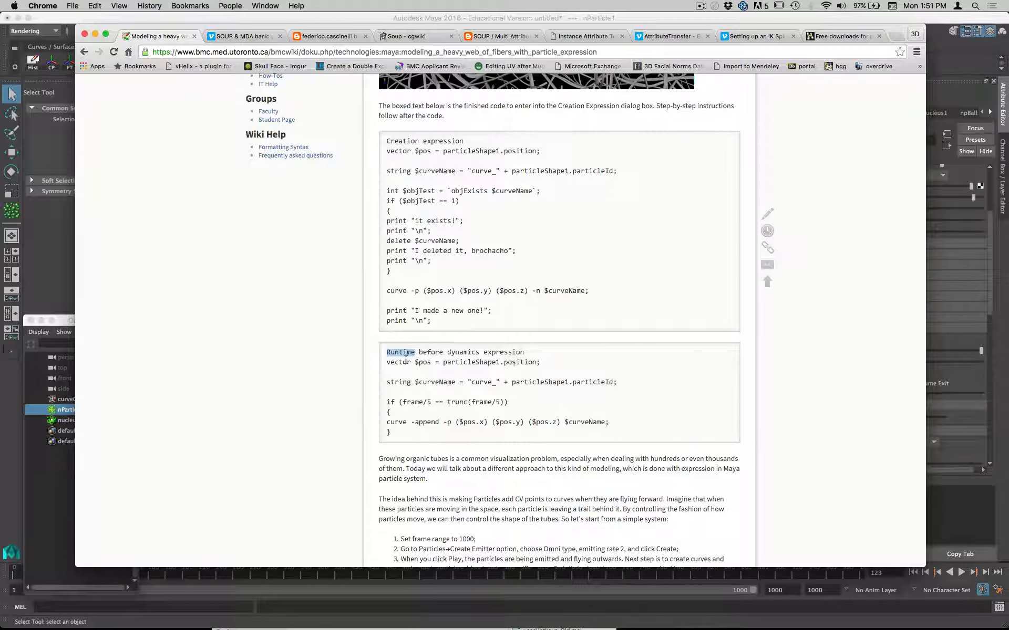
drag(395, 363, 552, 362)
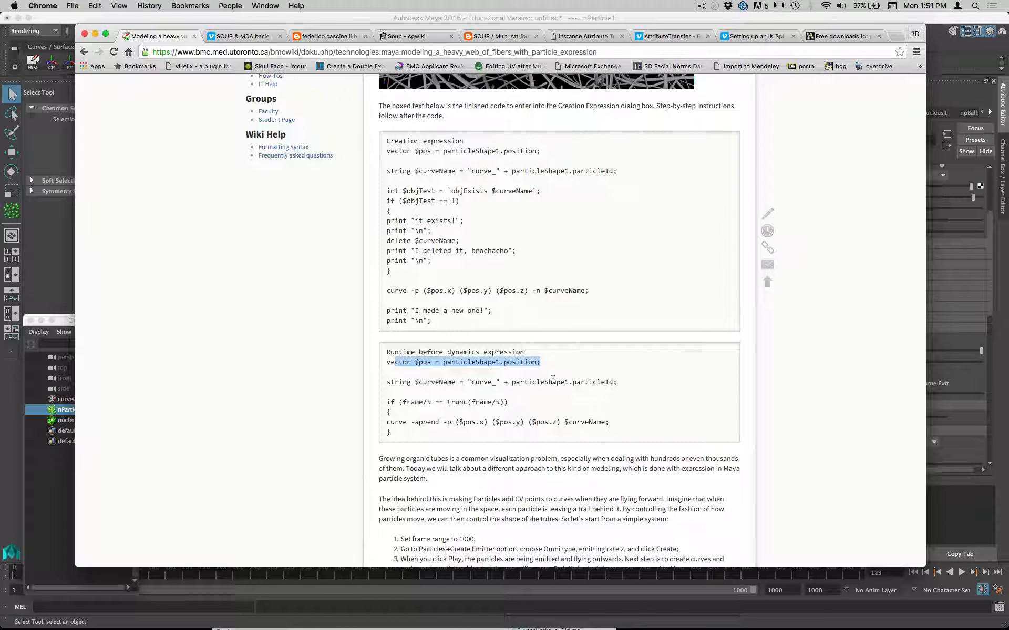
drag(399, 382, 547, 382)
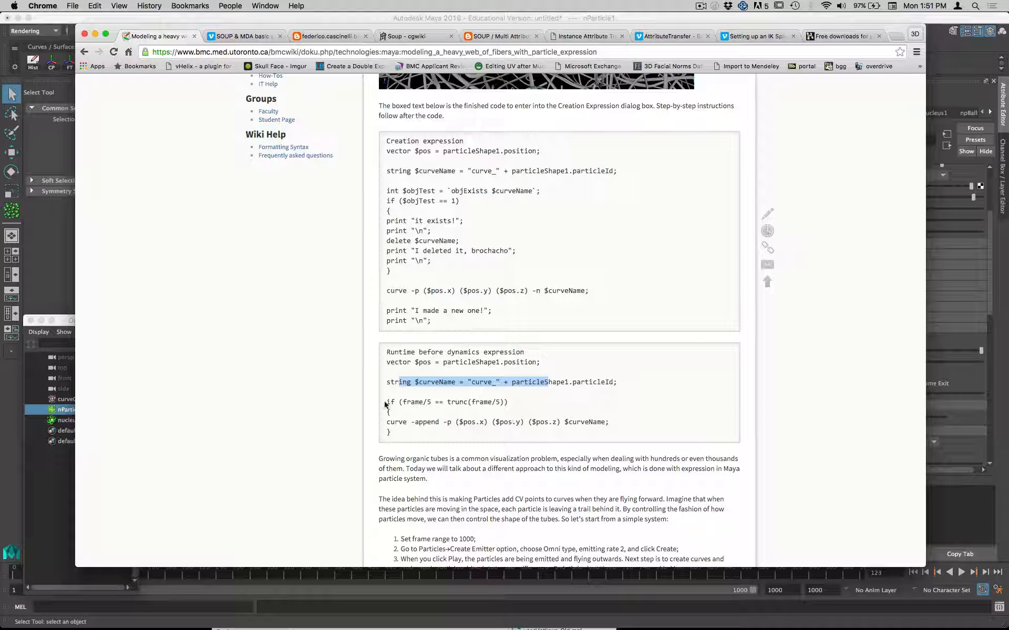
drag(387, 402, 510, 400)
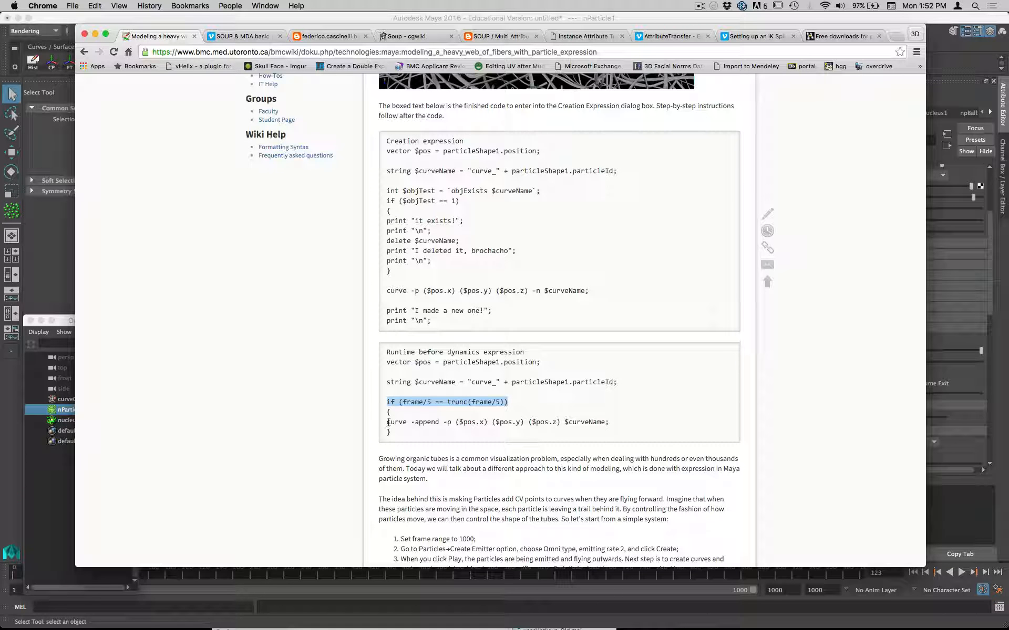
drag(388, 422, 440, 422)
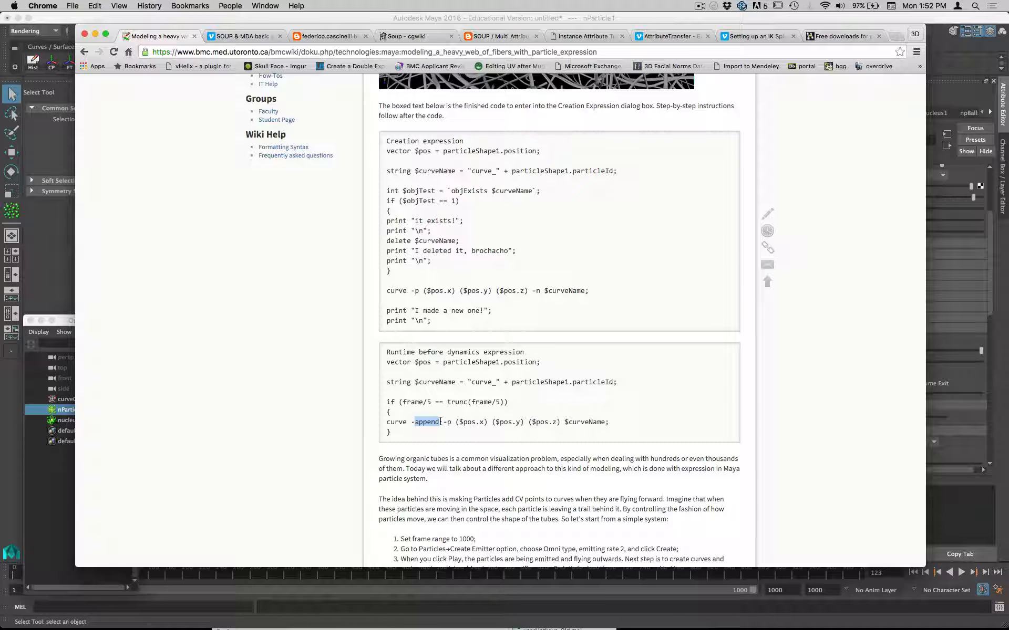
drag(443, 423, 563, 425)
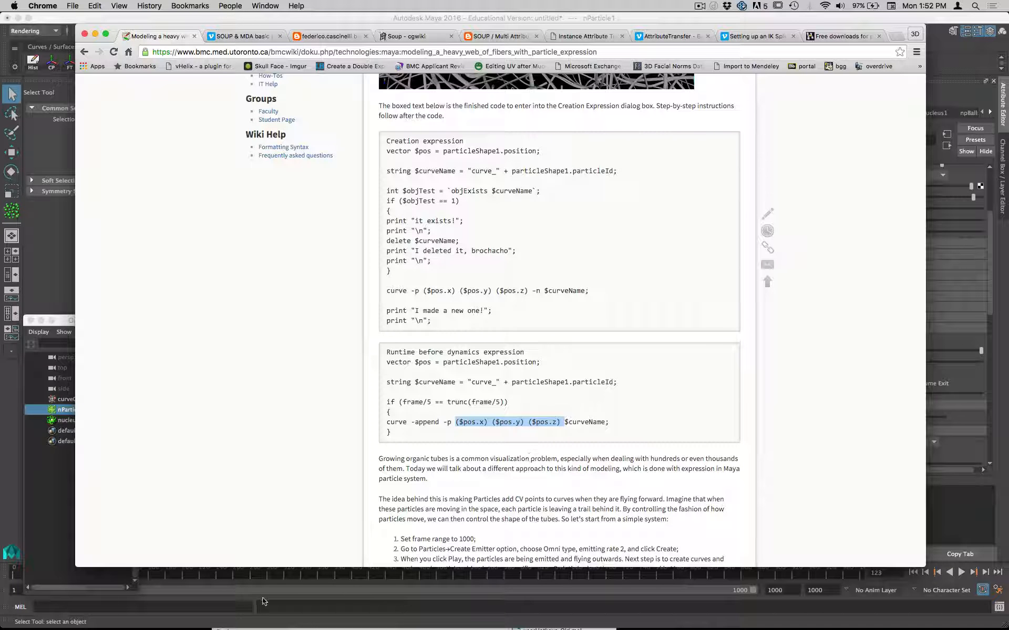
mouse_move(17, 628)
drag(512, 402, 383, 408)
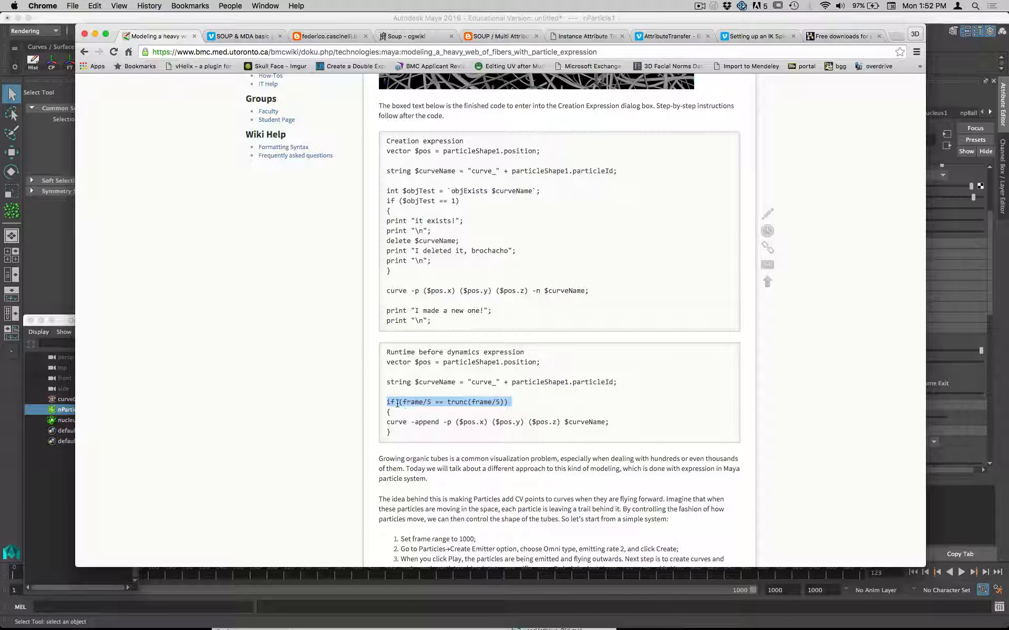
click(399, 403)
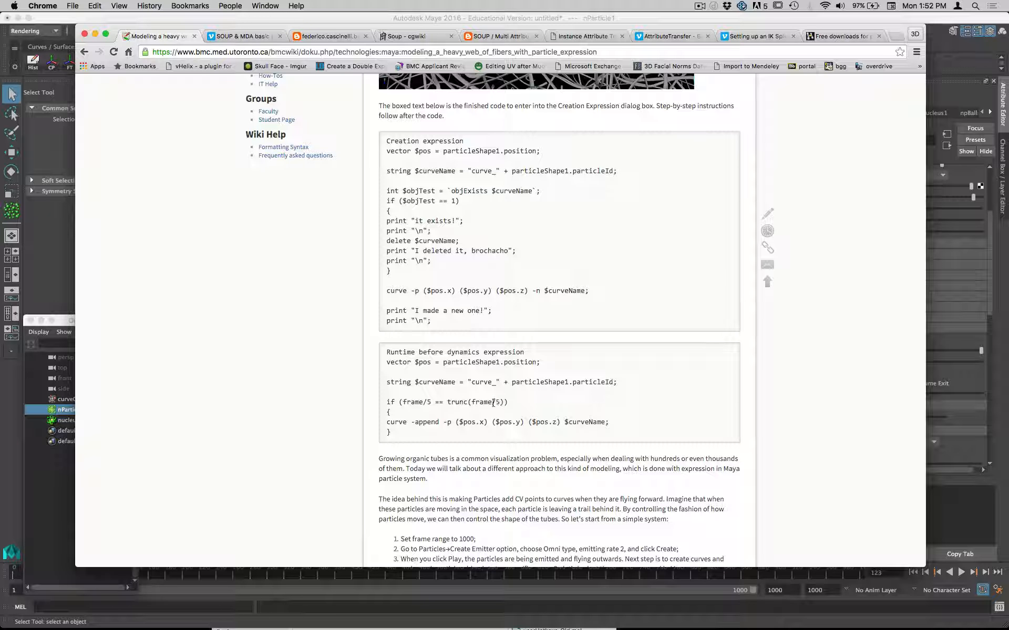
Step: Examine how the runtime expression's frame/5 == trunc(frame/5) condition controls the curve -append command inside the braces
drag(467, 403, 447, 403)
click(430, 402)
mouse_move(428, 402)
mouse_down()
mouse_move(407, 402)
mouse_move(432, 402)
mouse_up()
click(421, 403)
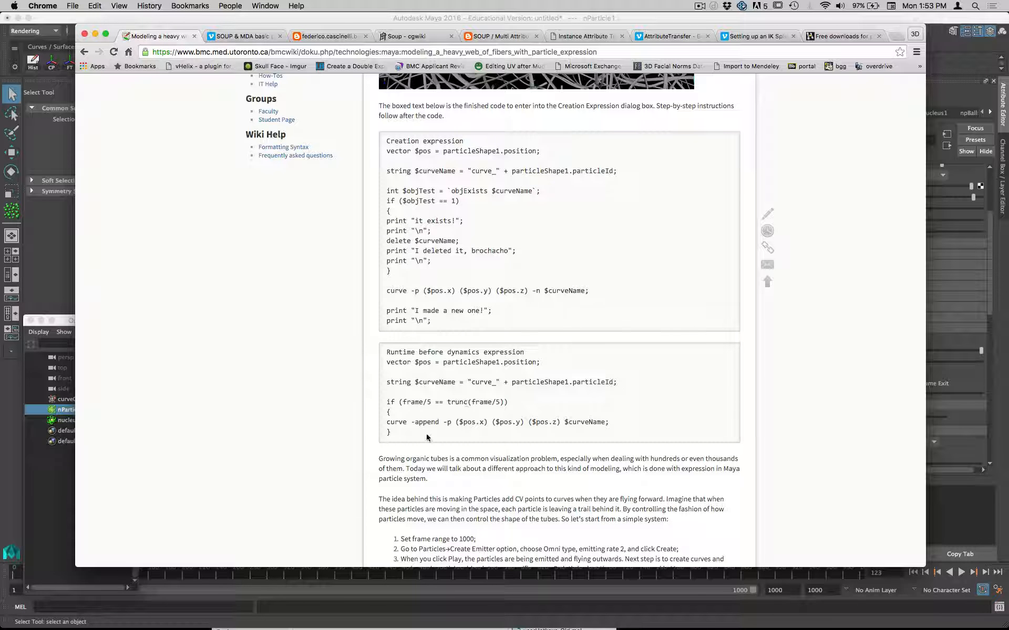
drag(419, 434, 376, 412)
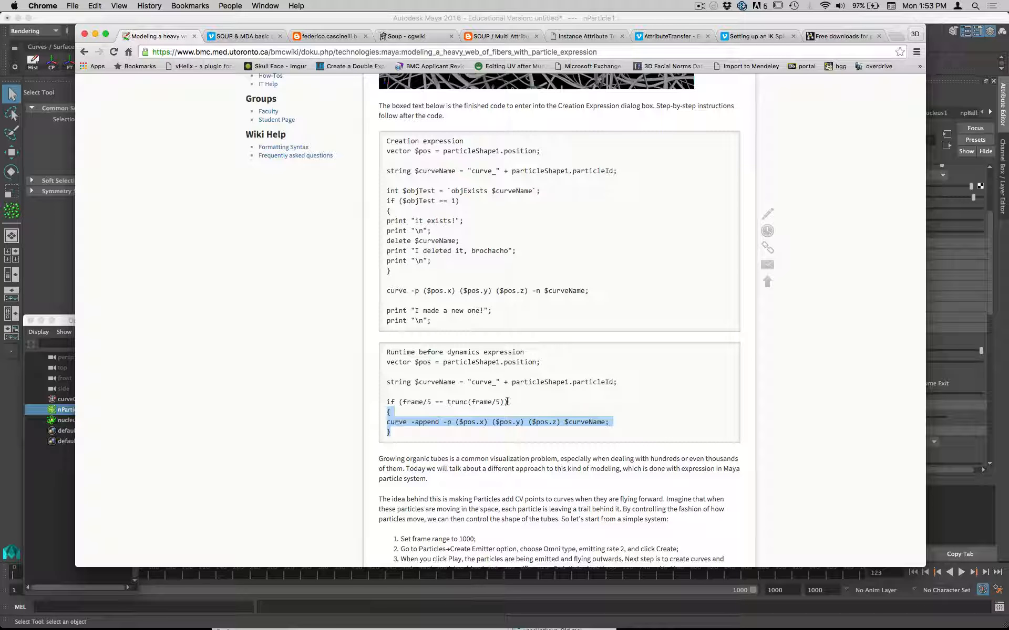
drag(509, 402, 375, 401)
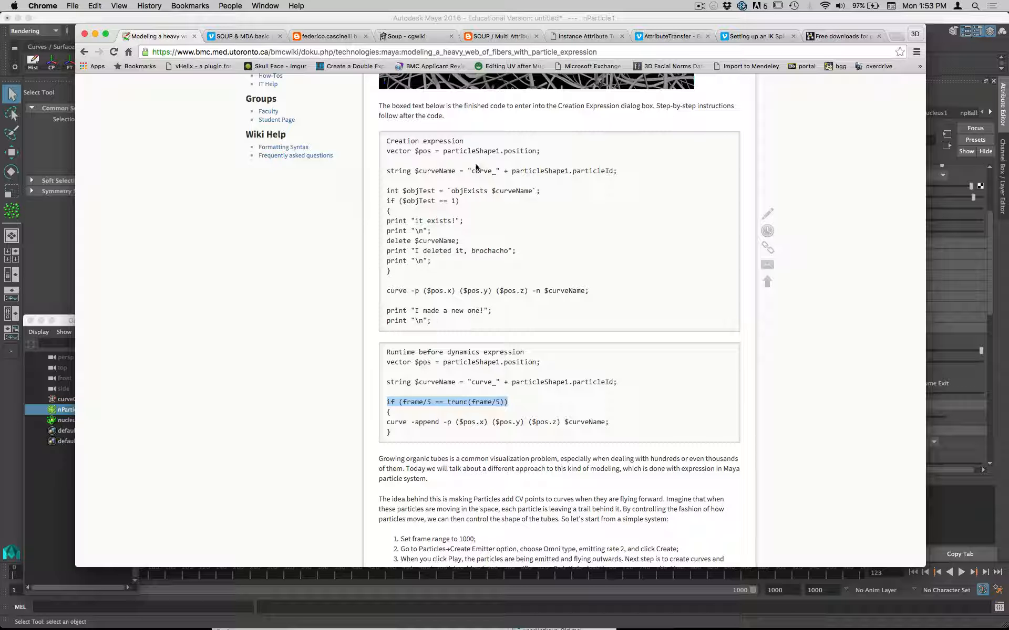
click(422, 174)
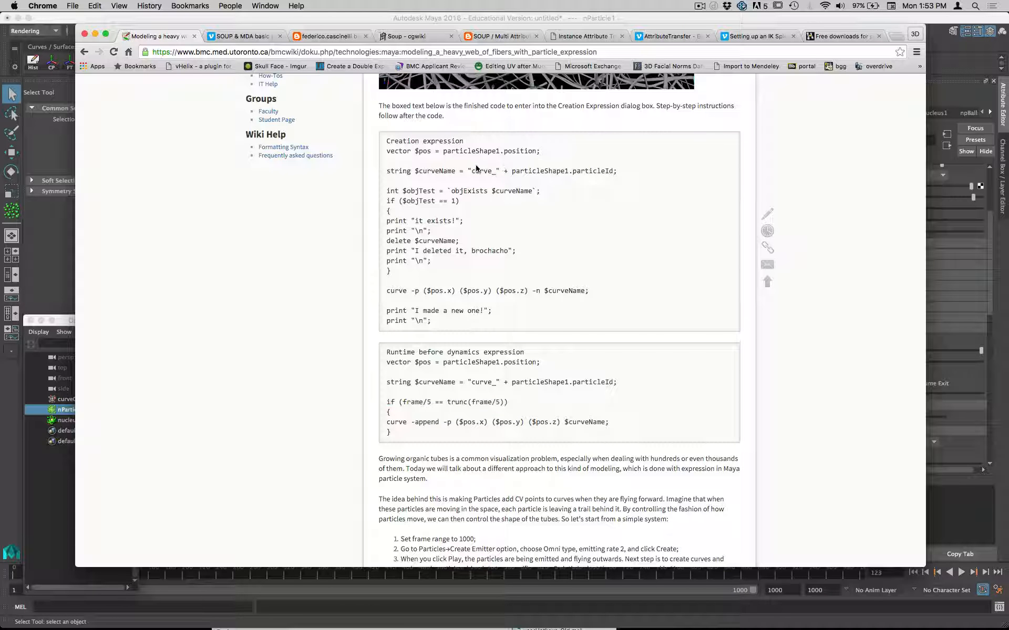
Step: Copy the vector $pos = particleShape1.position; line from the wiki's creation expression and switch to Maya
drag(542, 153, 371, 152)
key(super+c)
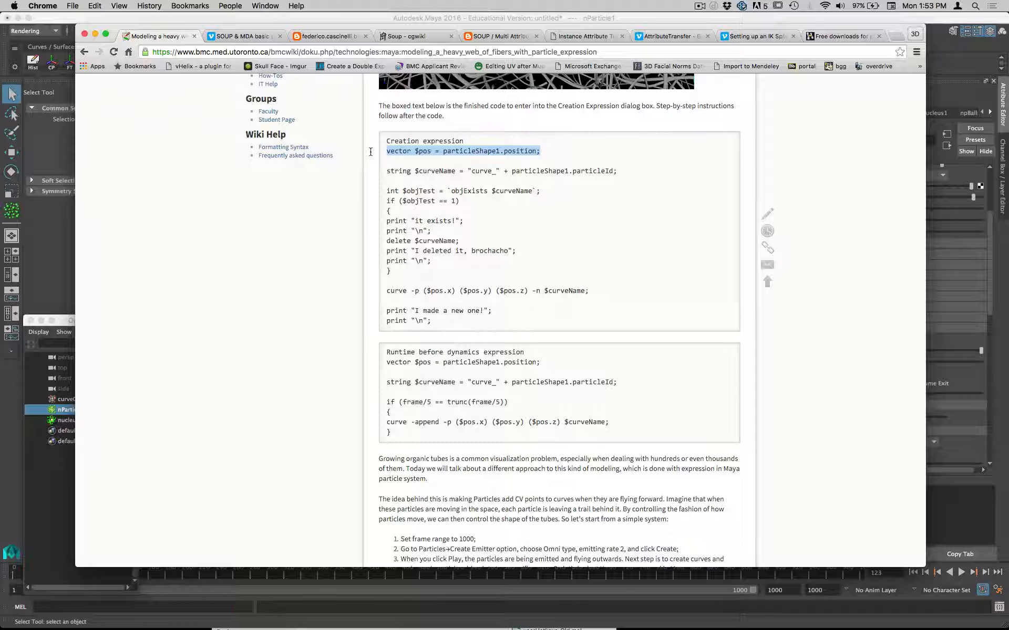
key(super+Tab)
drag(572, 173, 607, 220)
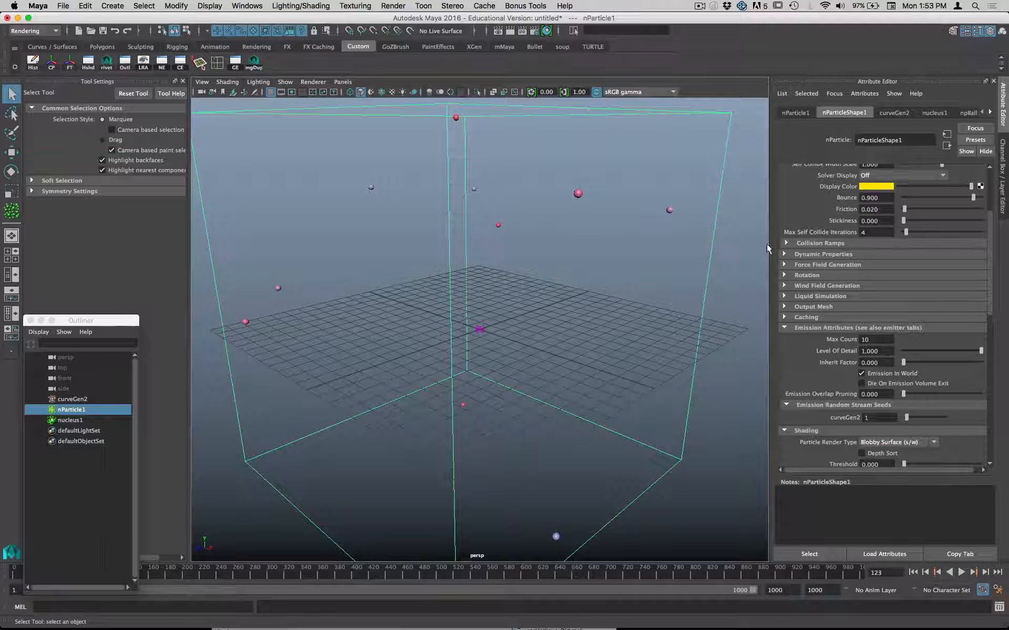
Step: Open a creation expression for nParticleShape1's per-particle Position attribute and place the Expression Editor over the viewport
scroll(844, 324, up, 3)
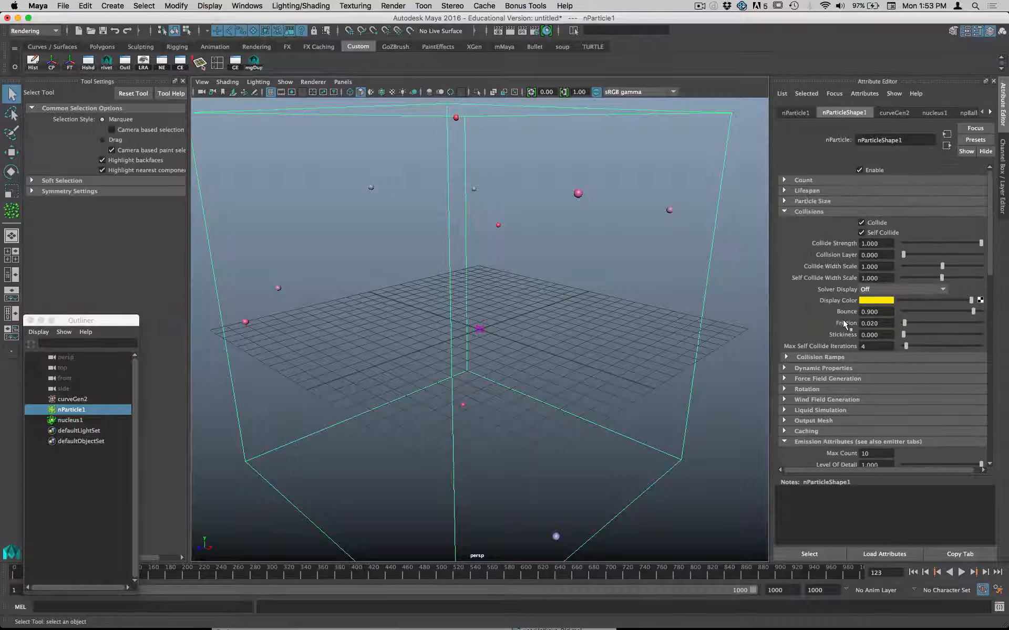
scroll(842, 324, down, 10)
scroll(839, 322, down, 5)
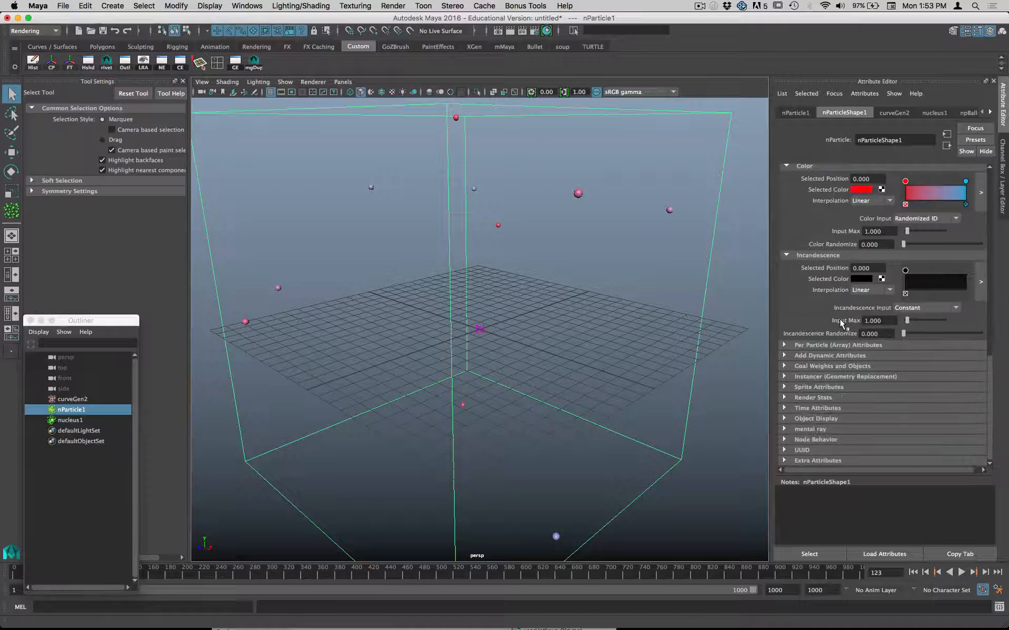
click(826, 345)
scroll(840, 231, down, 5)
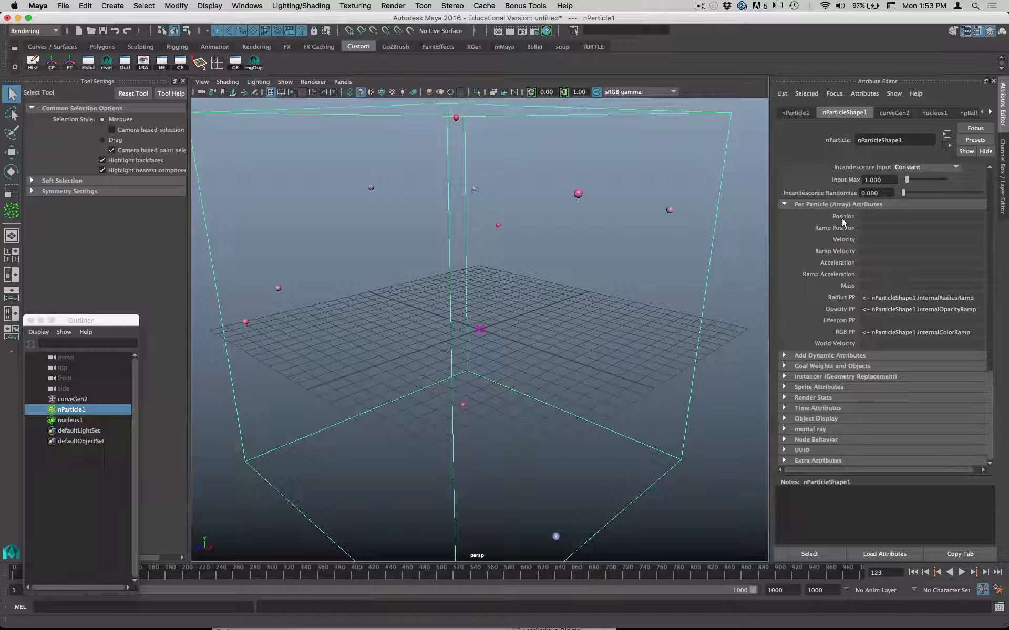
right_click(876, 221)
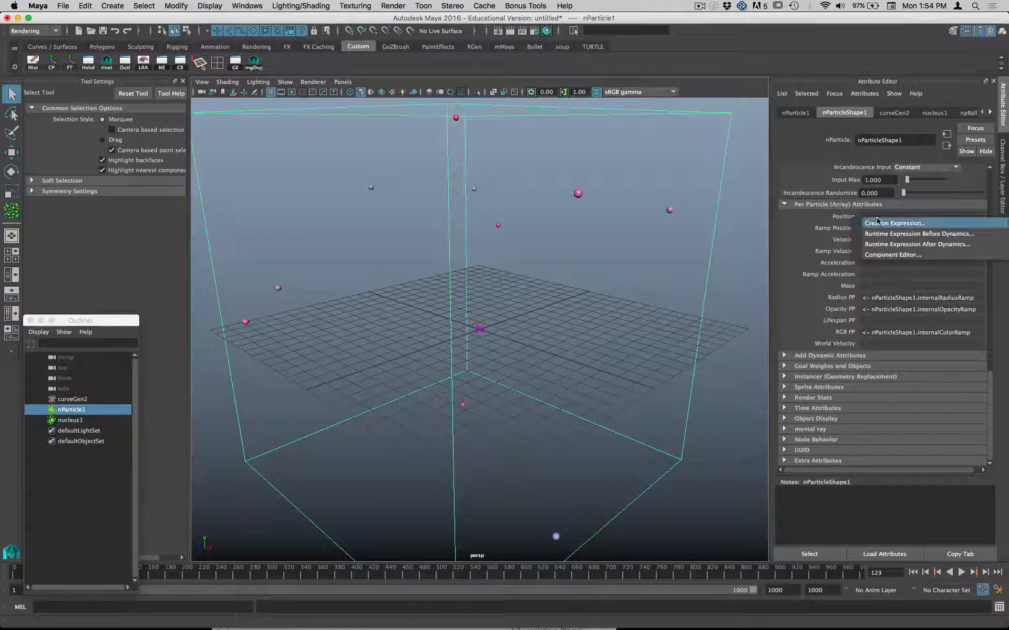
click(876, 223)
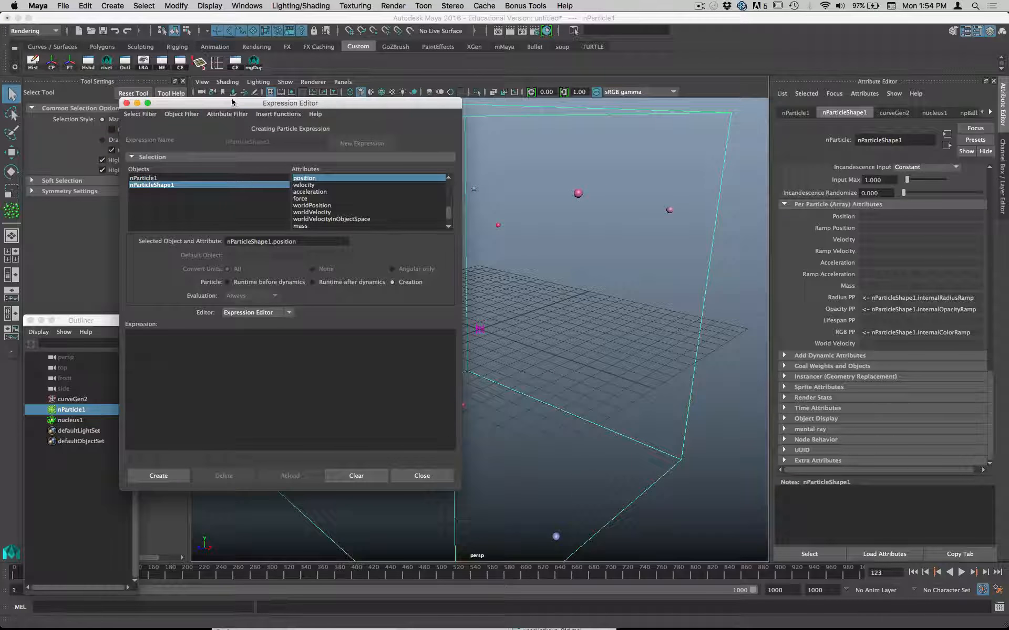
drag(233, 103, 385, 78)
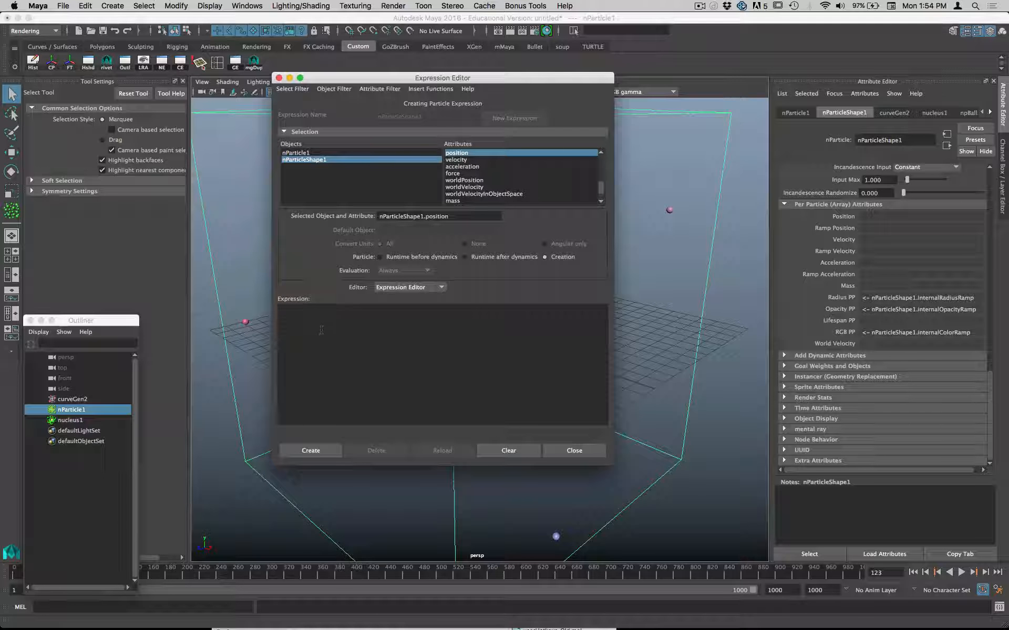
Step: Paste the $pos line into the creation expression, correct the object name to nParticleShape1, and create the expression
click(321, 329)
key(super+v)
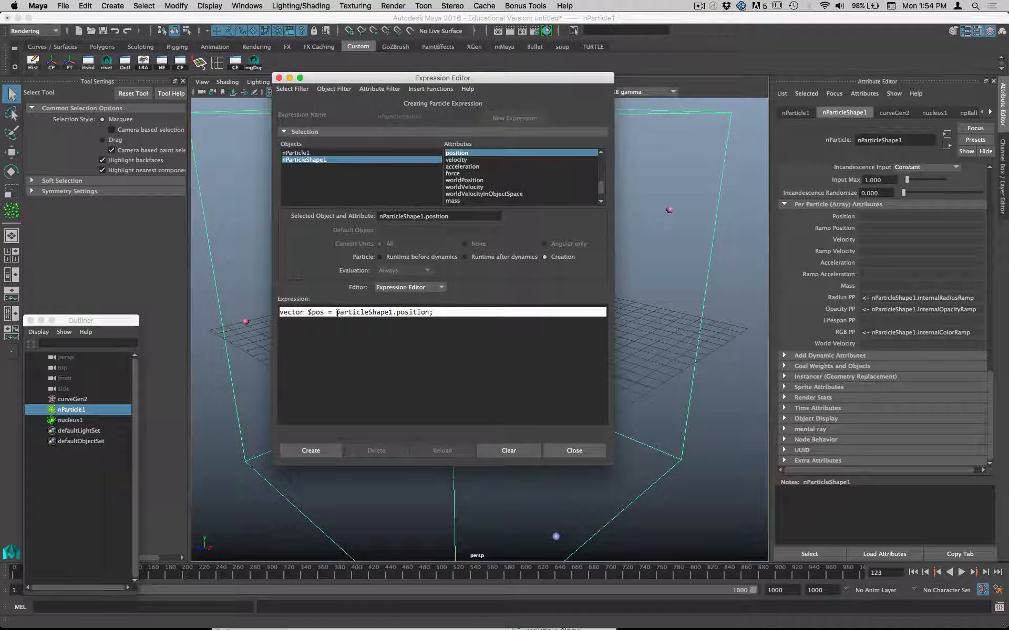
text(nP)
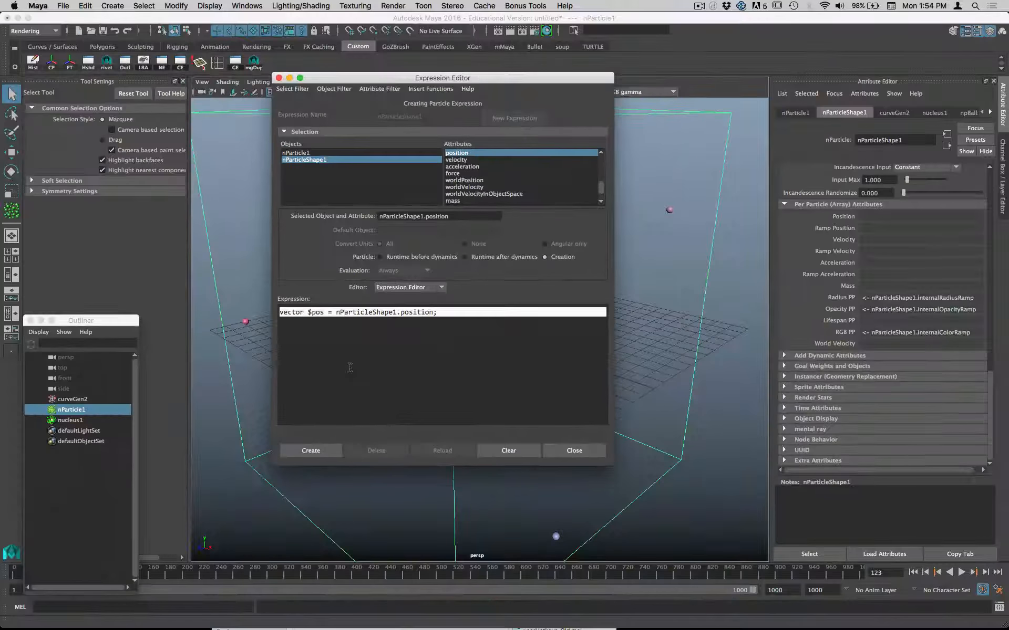
click(337, 452)
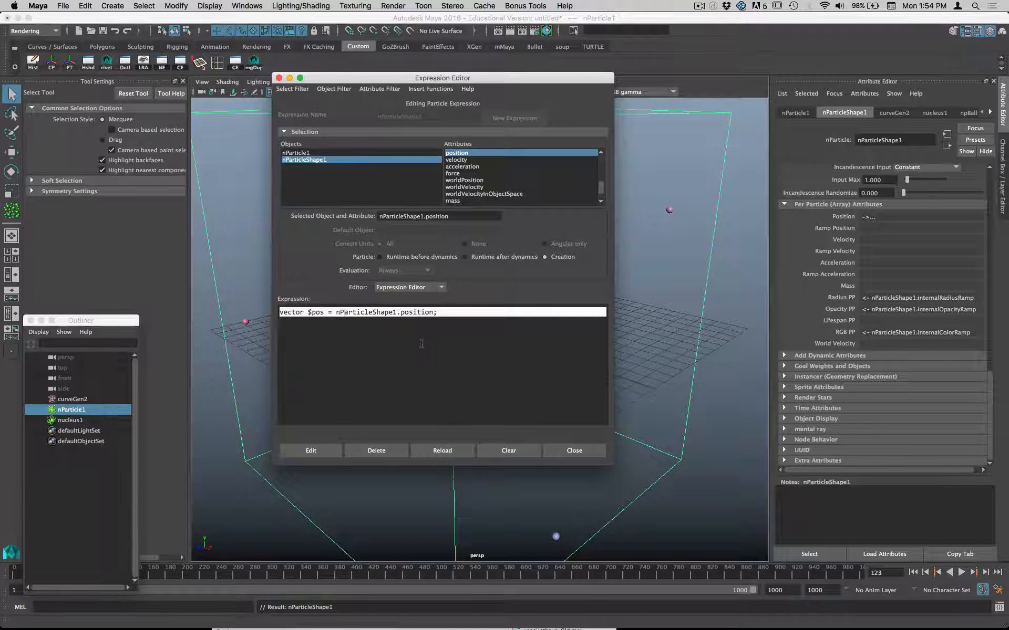
Step: Copy the string $curveName line from the creation expression on the wiki page in Chrome and return to Maya
key(super+Tab)
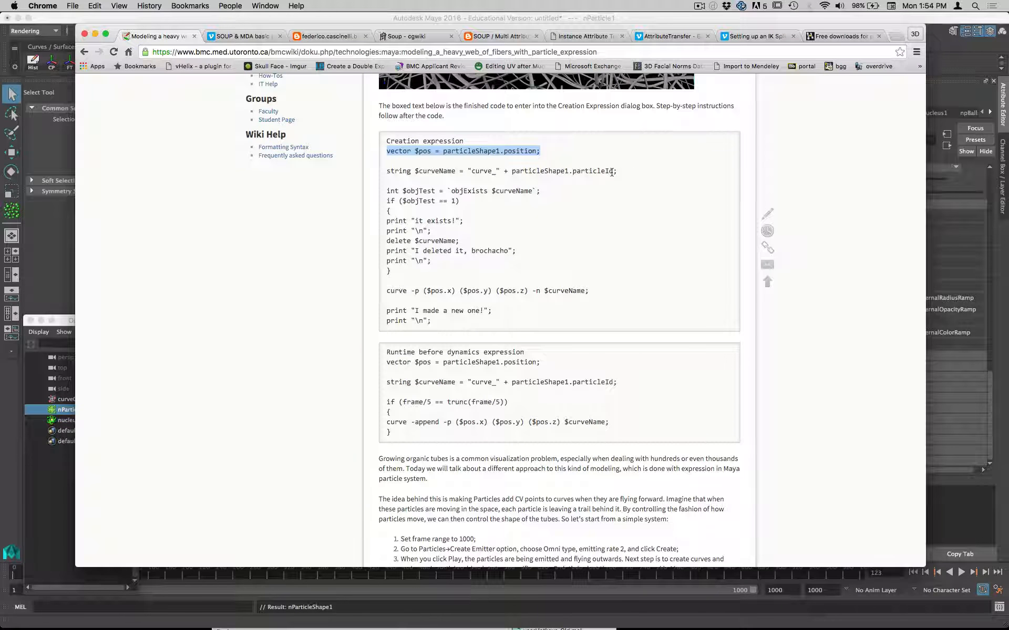
drag(612, 172, 374, 172)
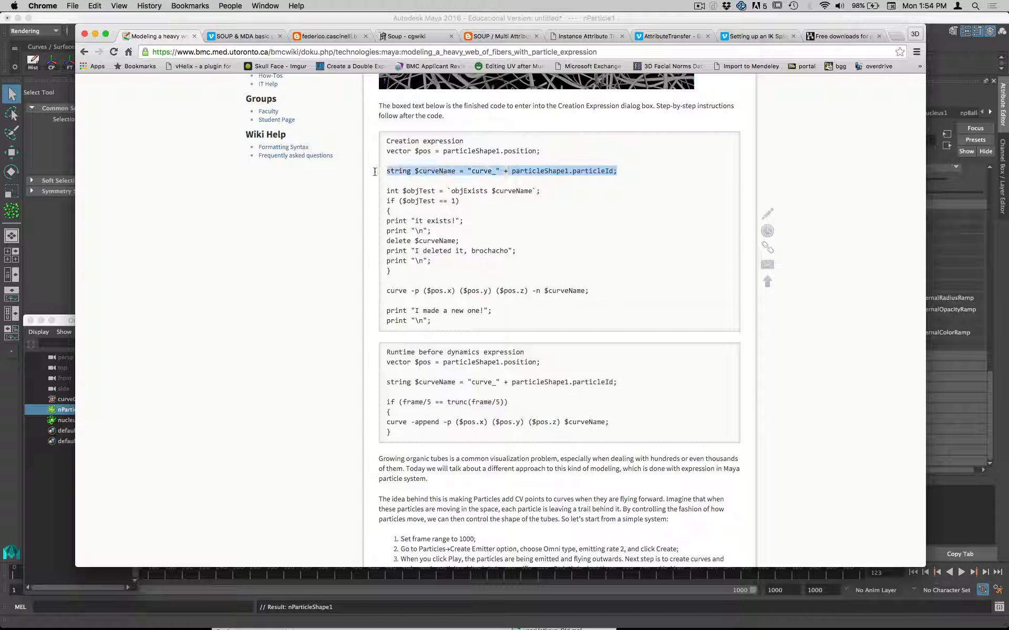
key(super+c)
key(super+Tab)
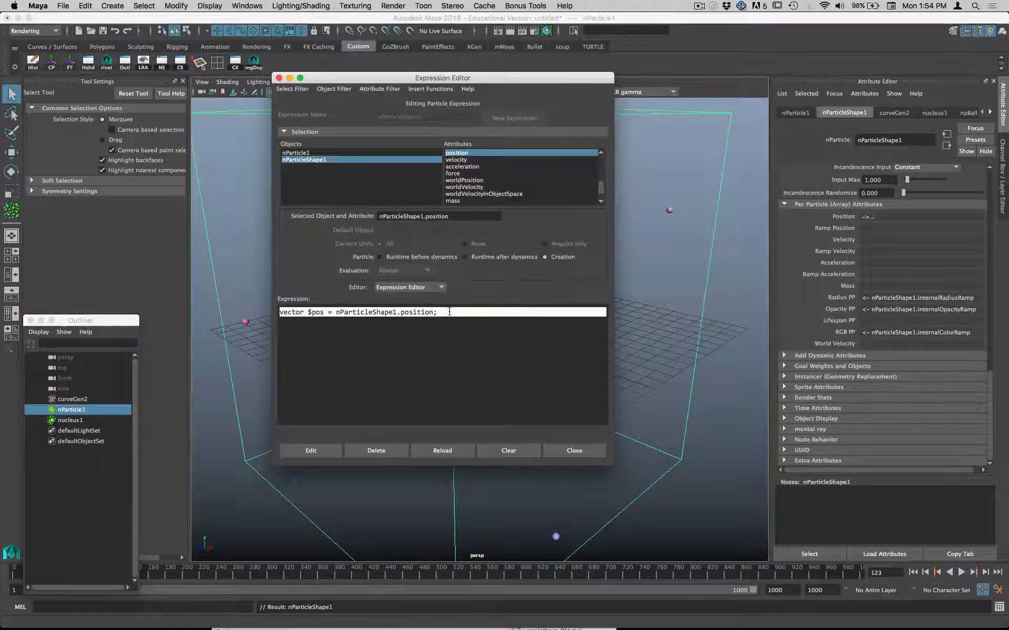
Step: Add the copied $curveName line below the $pos line, change its object to nParticleShape1, and apply the edited creation expression
key(Return)
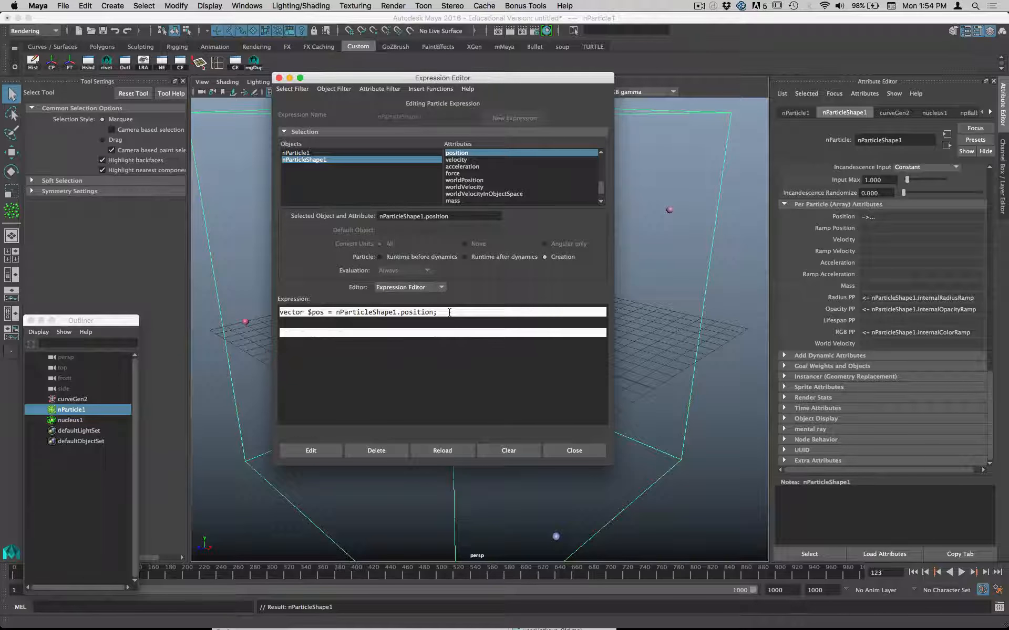
key(super+v)
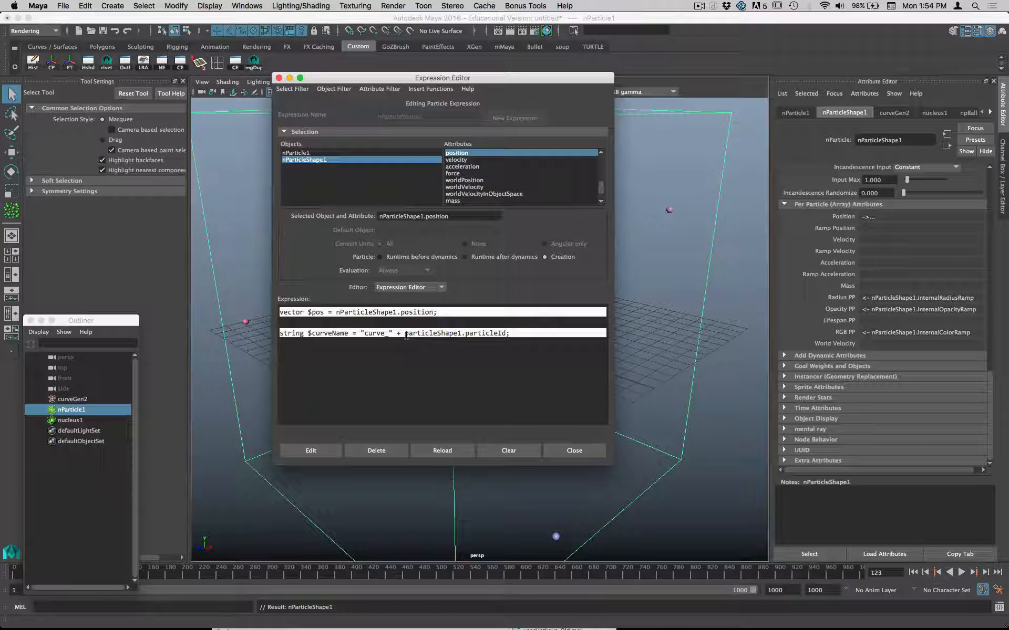
click(406, 333)
text(n)
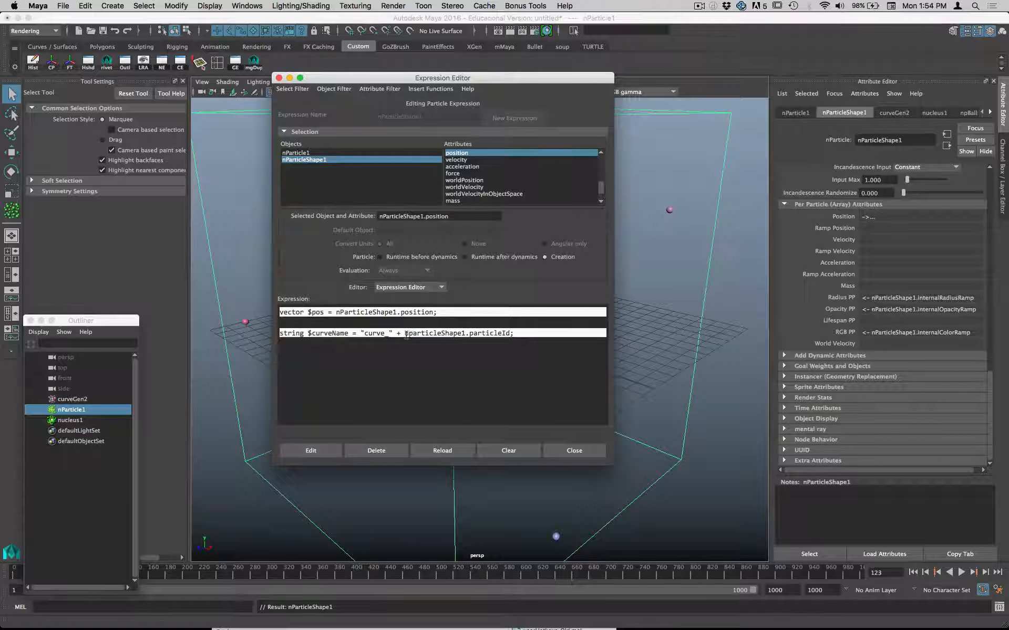
key(Delete)
text(P)
click(313, 456)
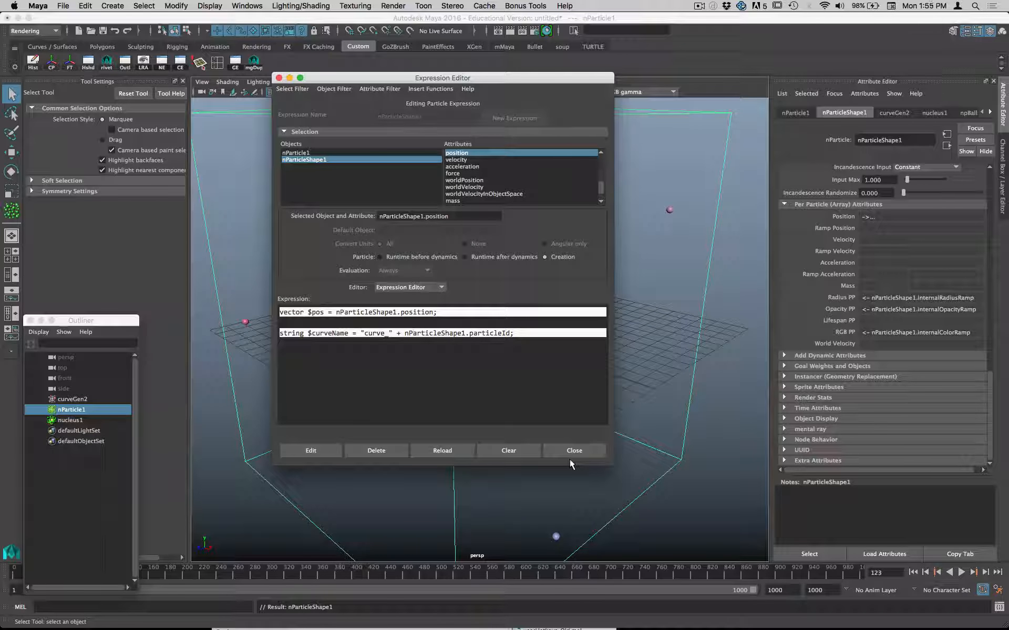
Step: Copy the whole runtime before dynamics block from the wiki in Chrome and paste it into Maya's Runtime before dynamics expression
key(super+Tab)
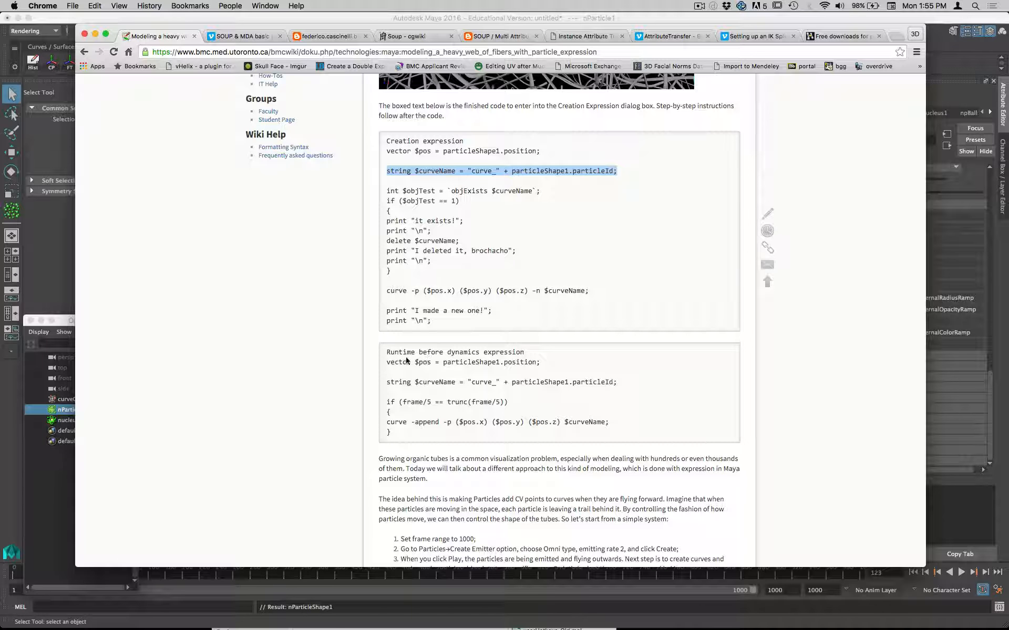
drag(395, 437, 378, 349)
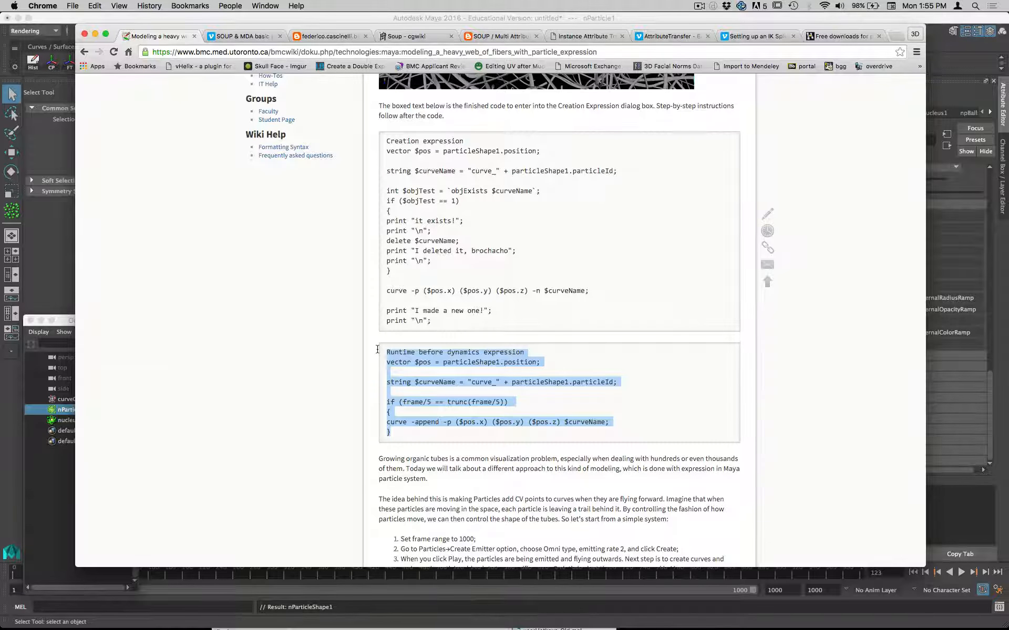
key(super+Tab)
click(439, 258)
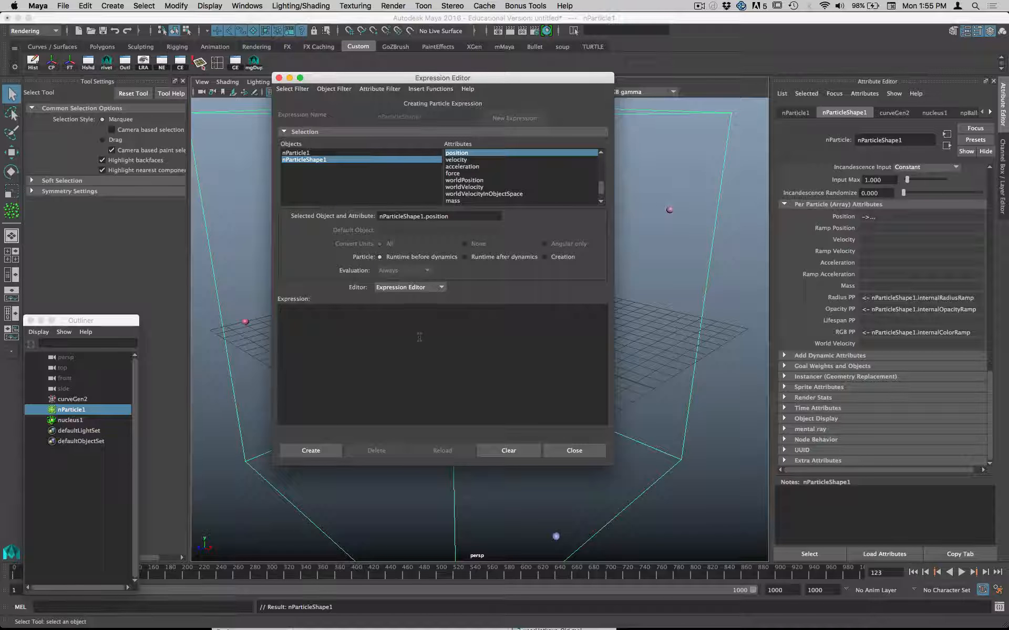
key(super+v)
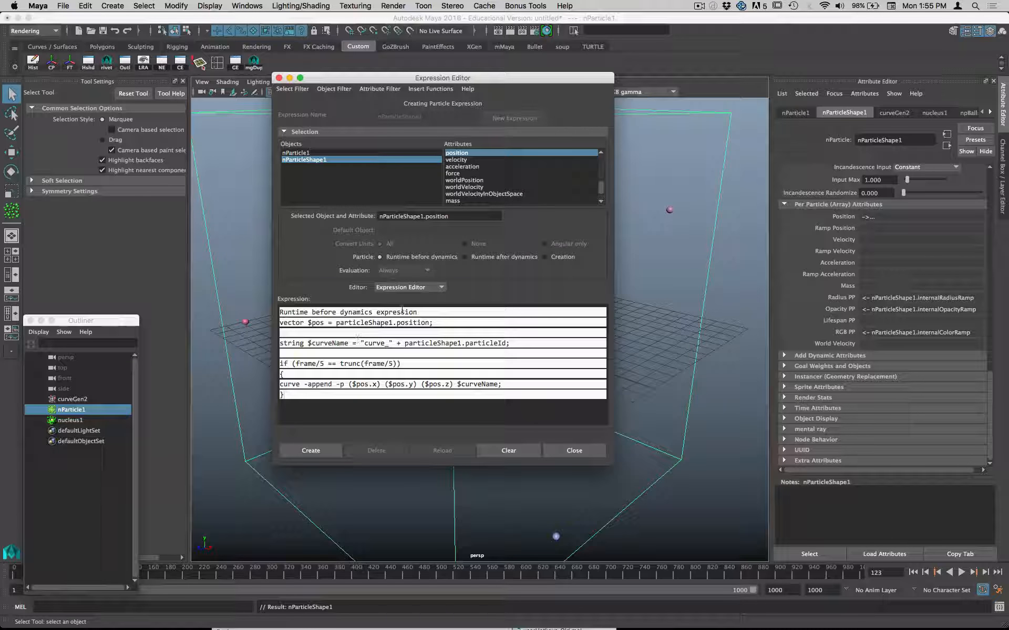
Step: Remove the heading line from the runtime expression, change both particleShape1 references to nParticleShape1, and create the expression
drag(424, 311, 273, 313)
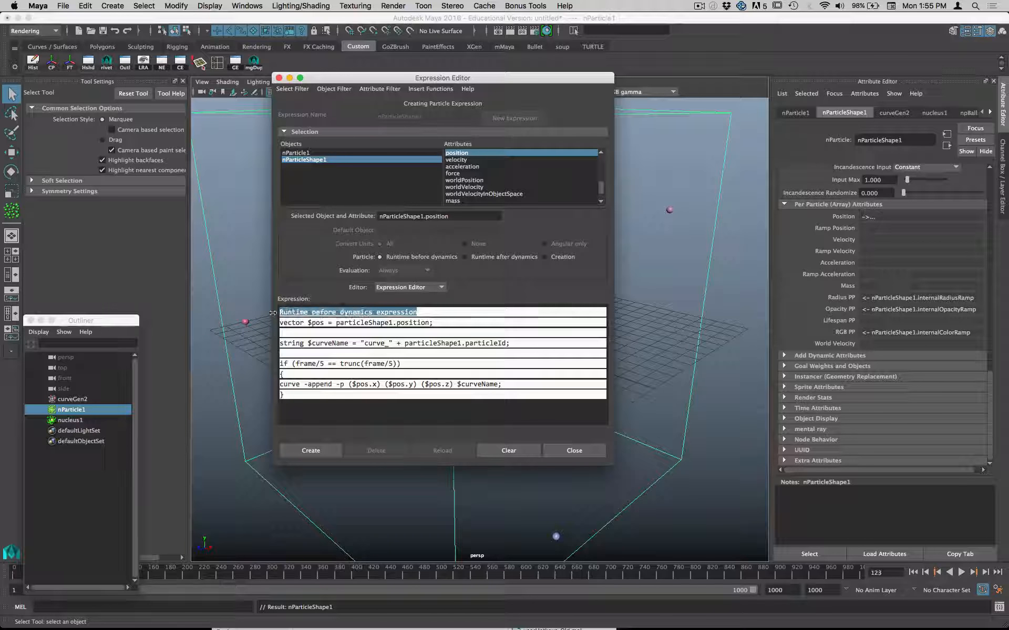
key(BackSpace)
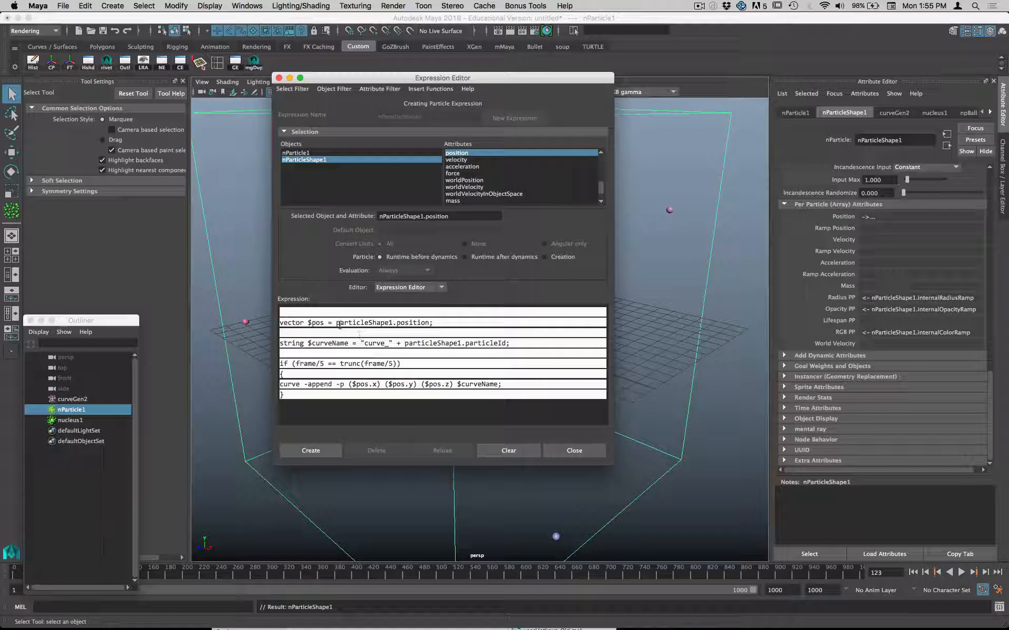
click(338, 323)
text(n)
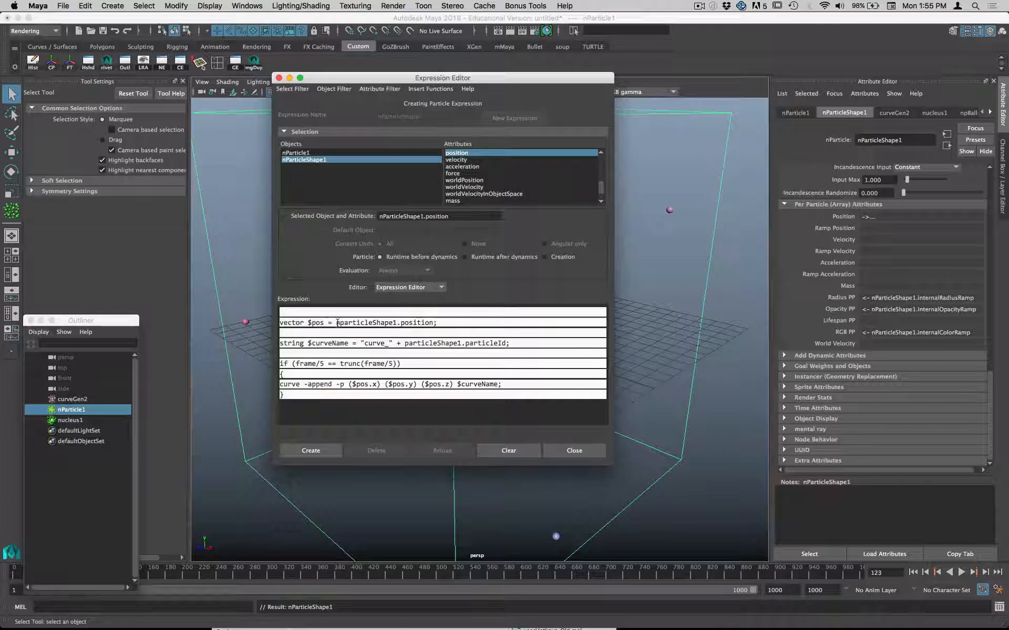
key(Delete)
text(P)
click(409, 344)
key(Delete)
text(nP)
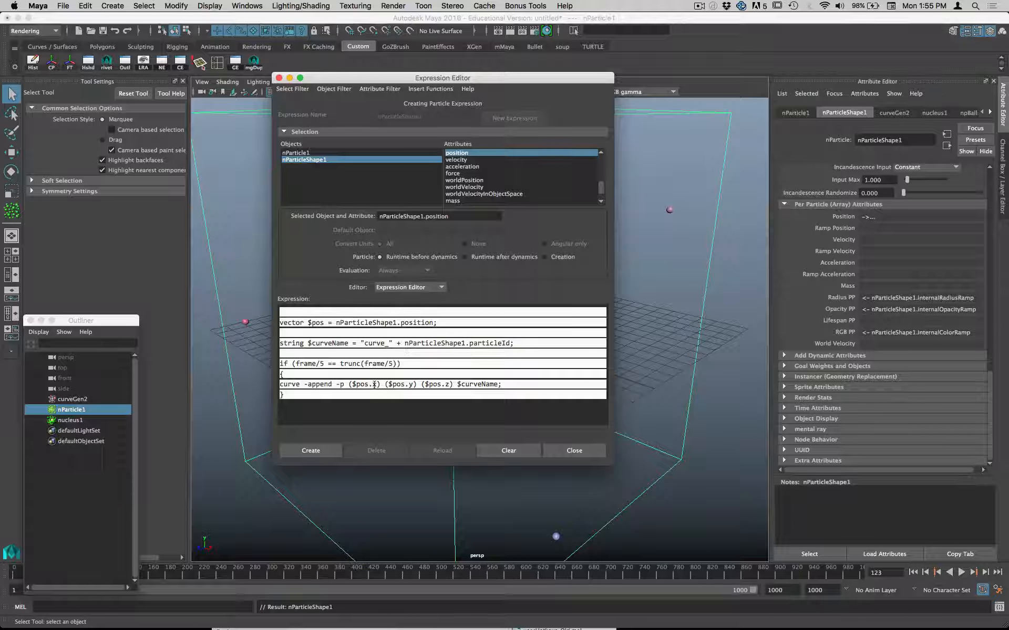
click(313, 450)
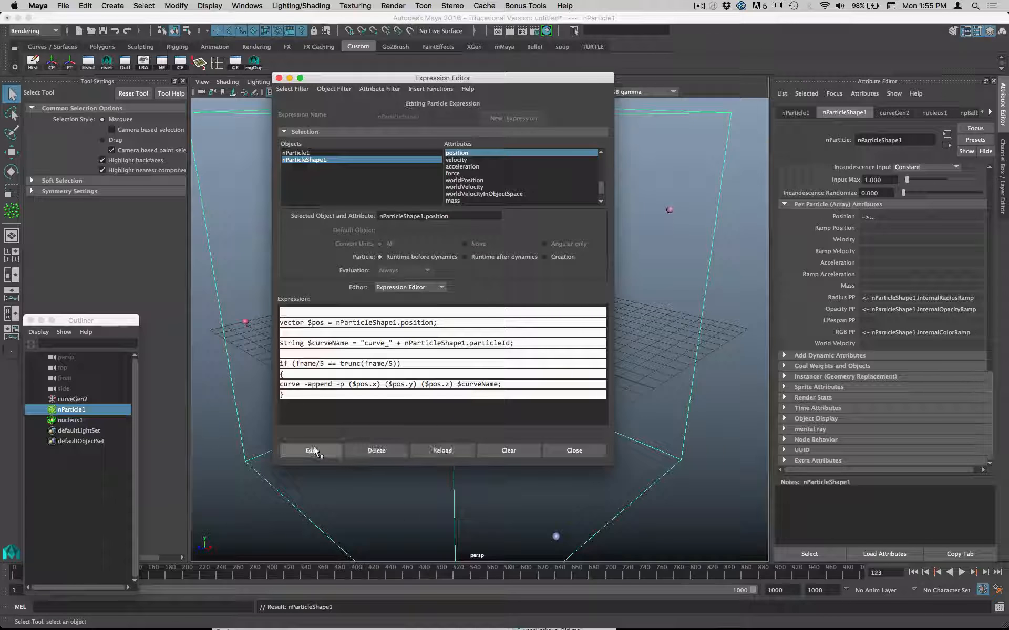
Step: Move the Expression Editor out of the way, rewind to frame 1, and play the particle simulation to about frame 85
drag(493, 78, 482, 584)
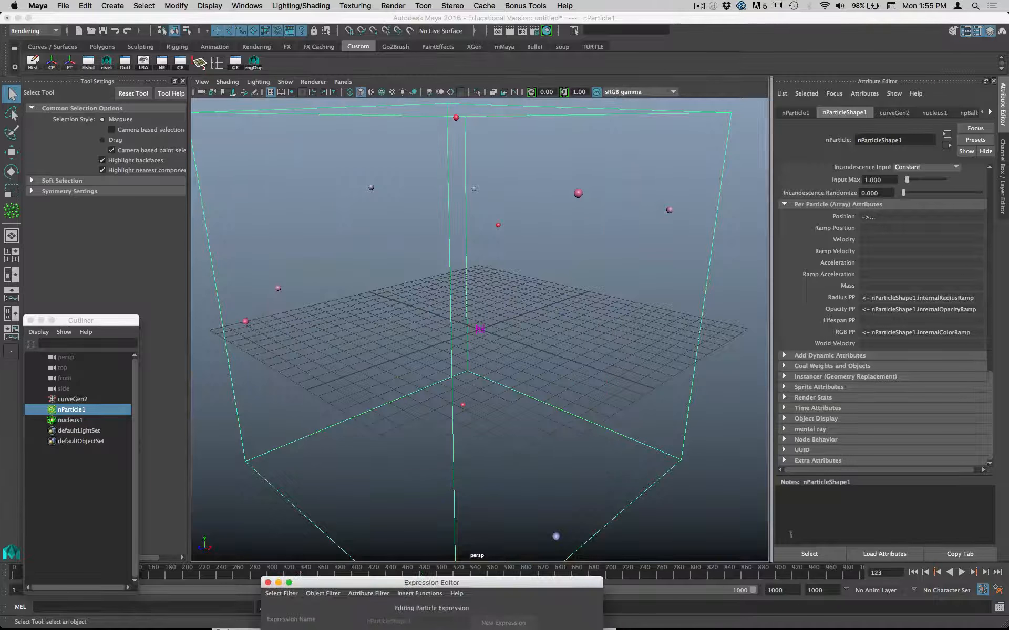
click(913, 573)
click(962, 573)
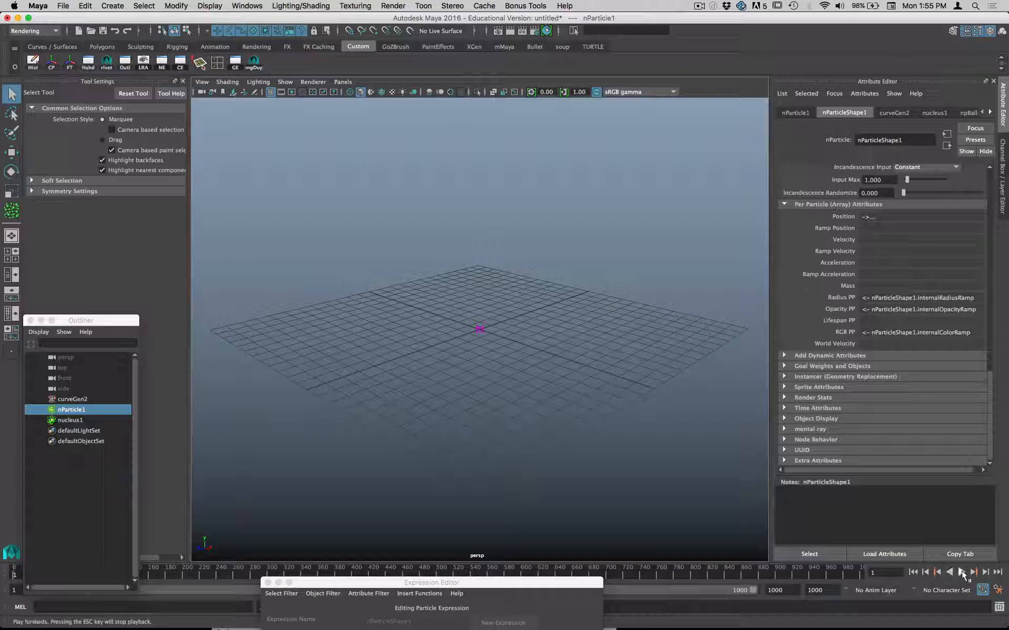
click(961, 573)
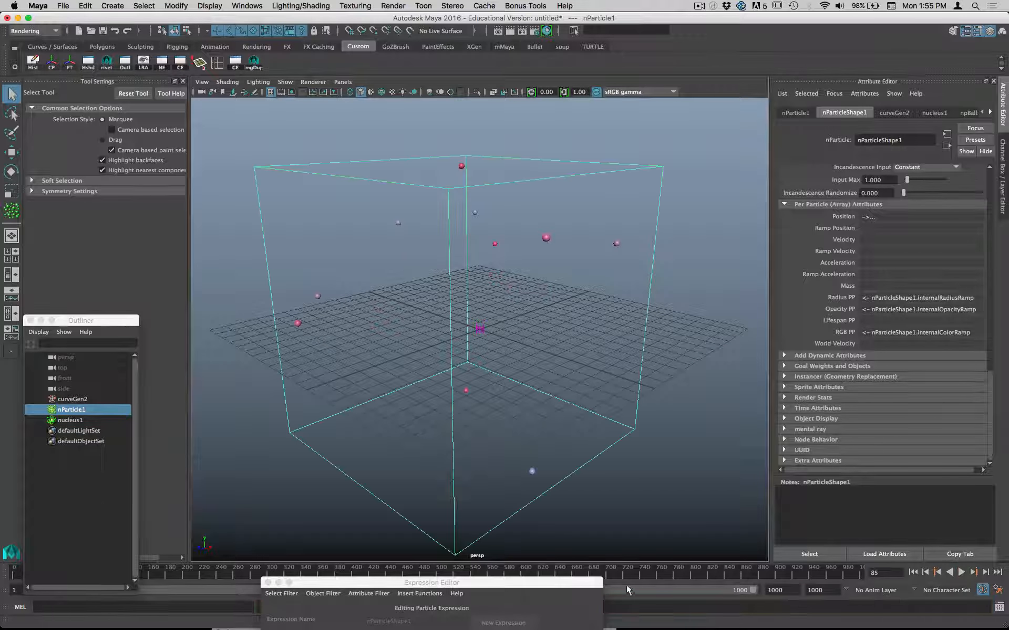
drag(561, 583, 371, 623)
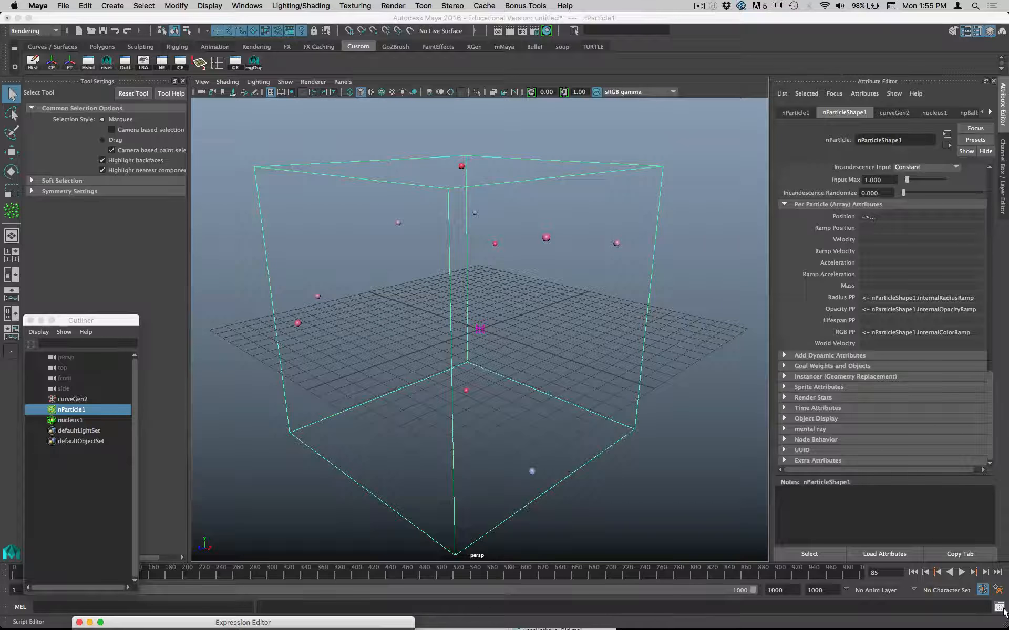
Step: Open the Script Editor, compare its errors with the runtime code on the wiki in Chrome, and move its window out of the way
click(999, 608)
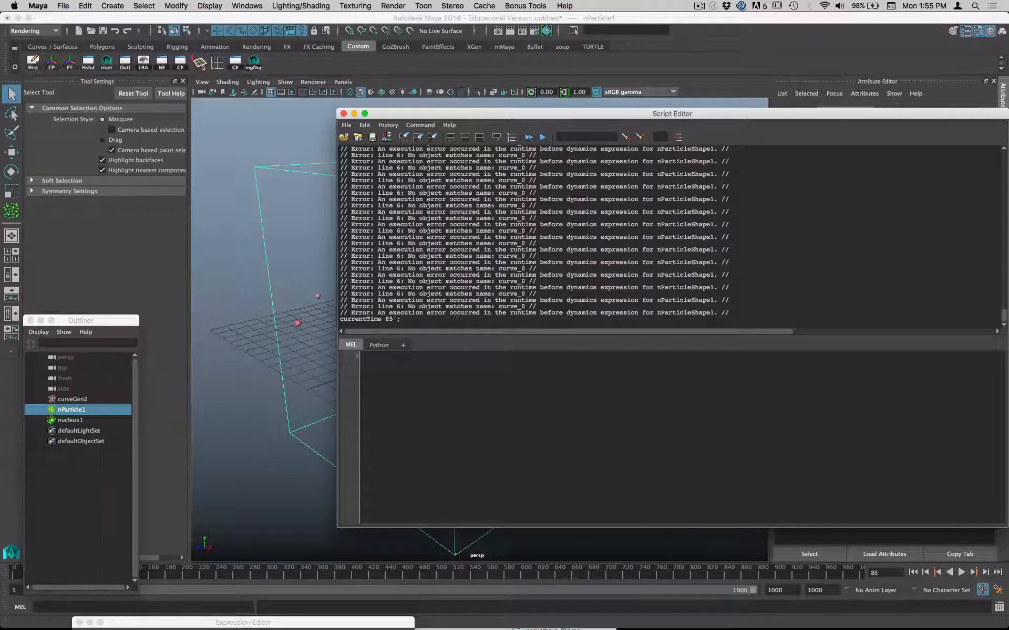
key(super+Tab)
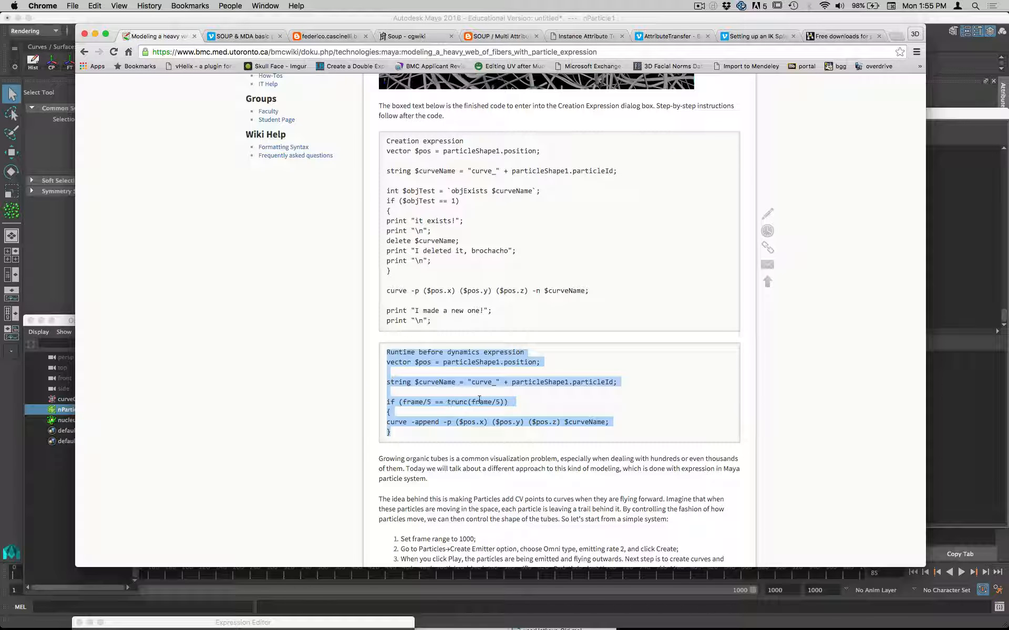
key(super+Tab)
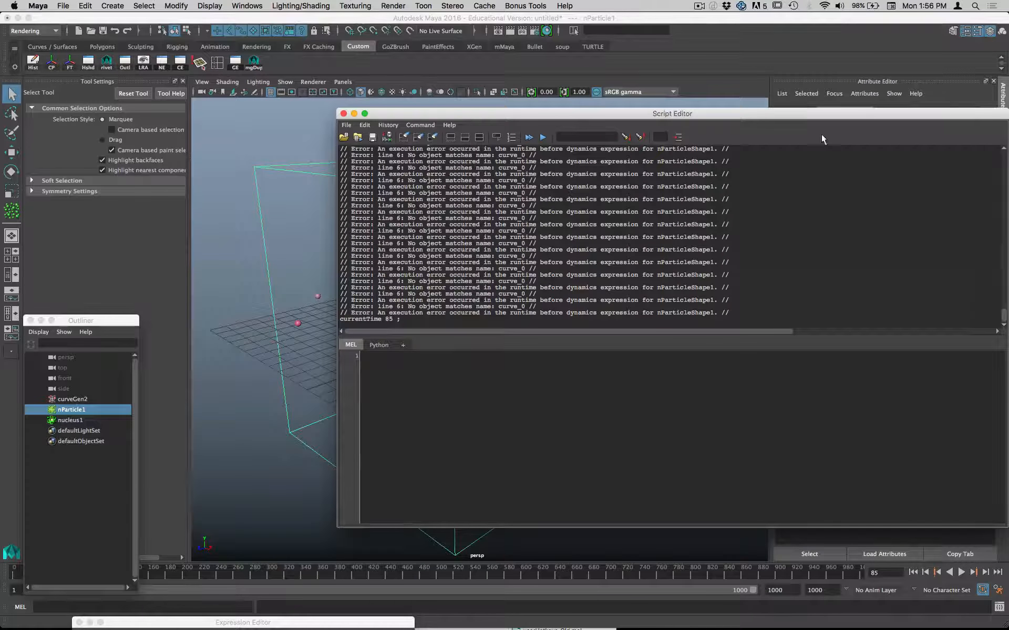
drag(822, 113, 899, 437)
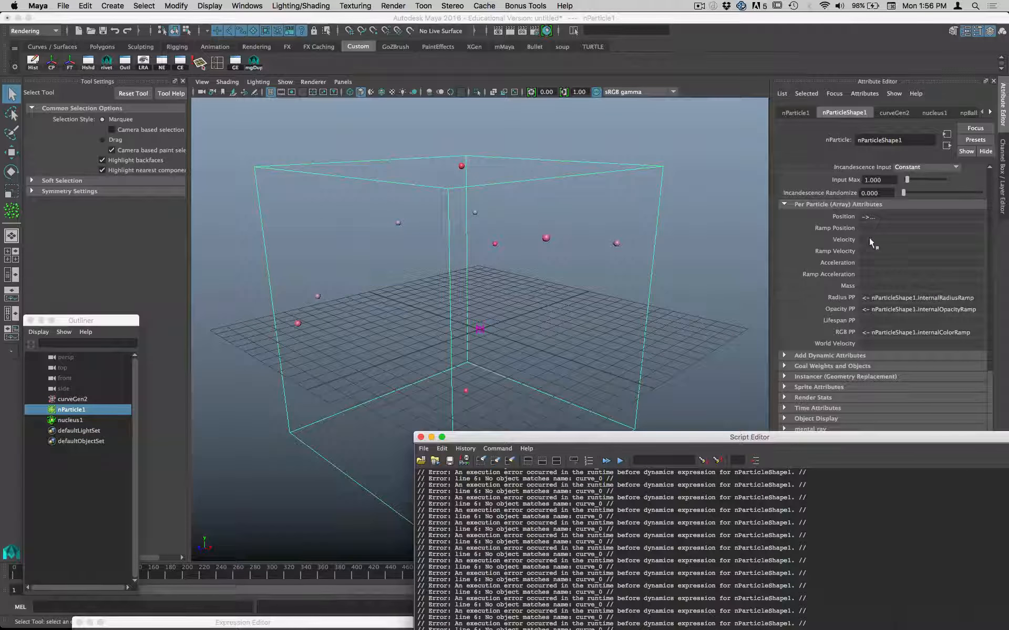
Step: Bring the Expression Editor back into view for the particle position and clear the whole Runtime before dynamics expression
right_click(872, 217)
click(879, 224)
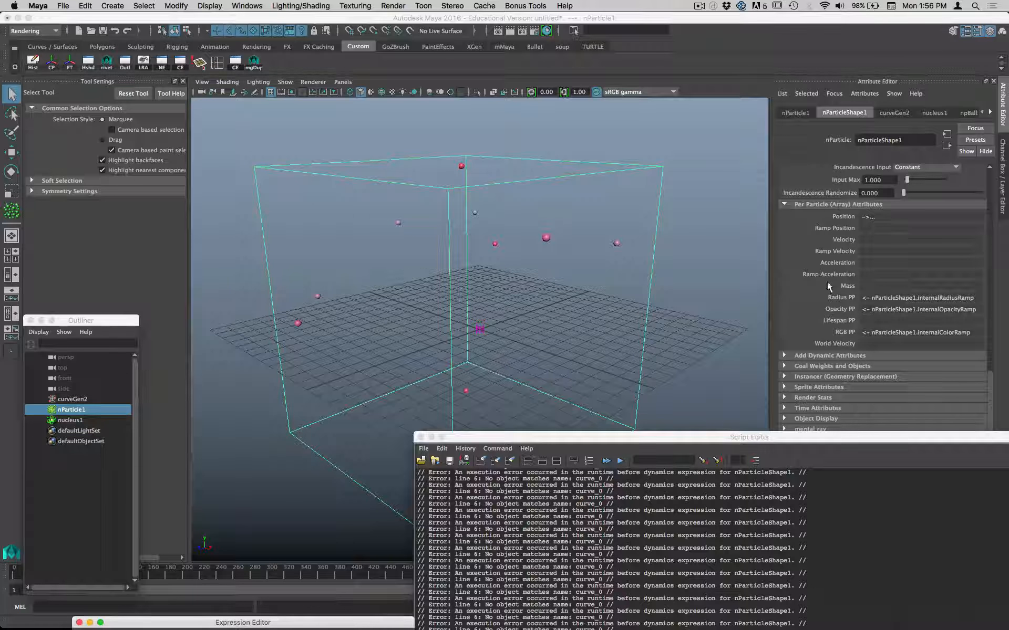
drag(327, 619, 534, 77)
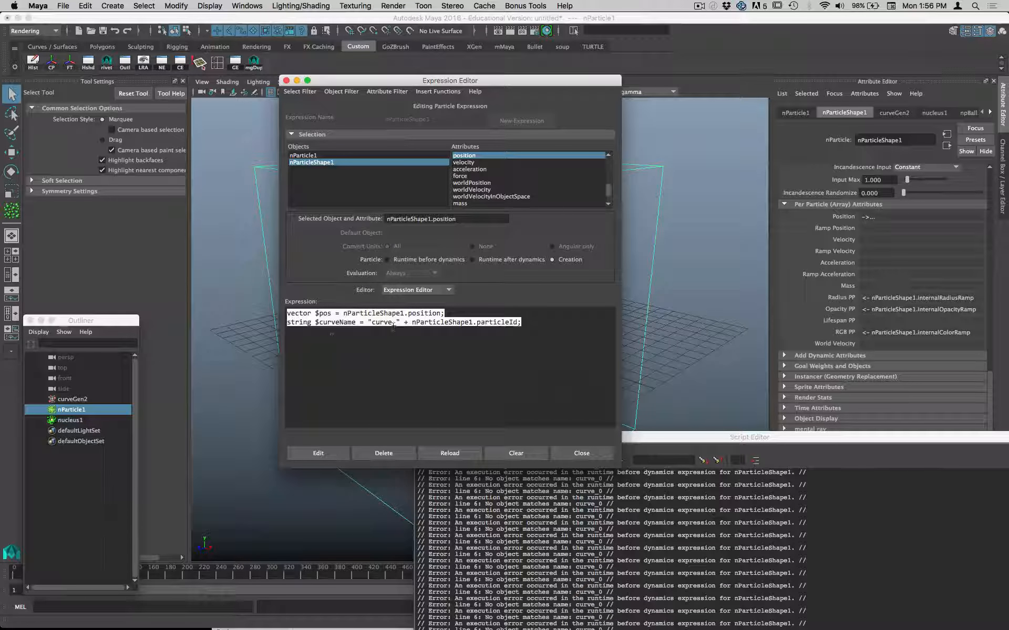
click(432, 260)
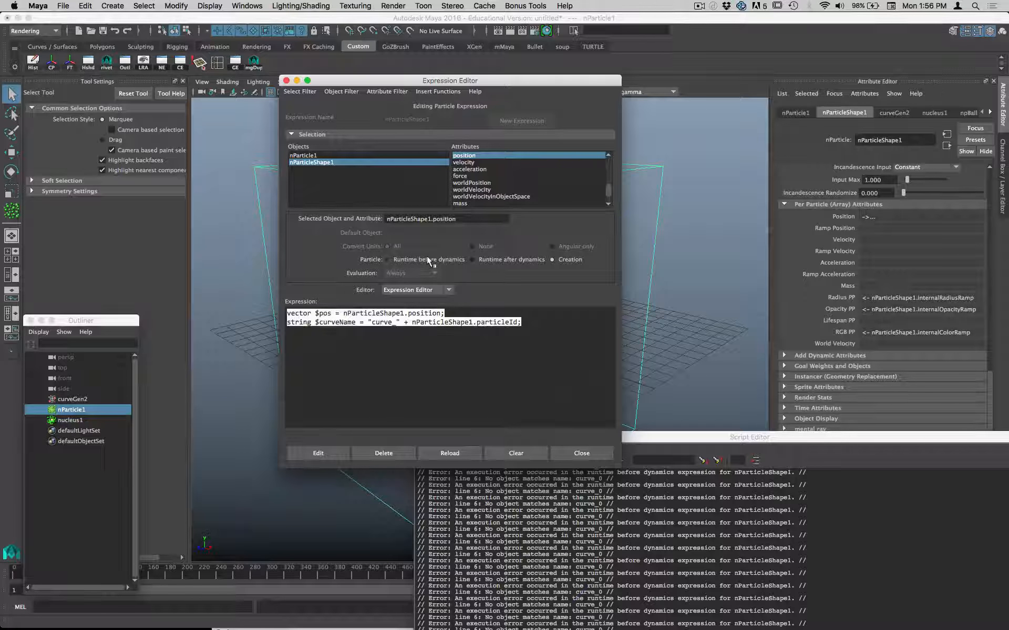
text(vector $pos = nParticleShape1.position;  string $curveName = "curve_" + nParticleShape1.particleId;  if (frame/5 == trunc(frame/5)) { curve -append -p ($pos.x) ($pos.y) ($pos.z) $curveName; })
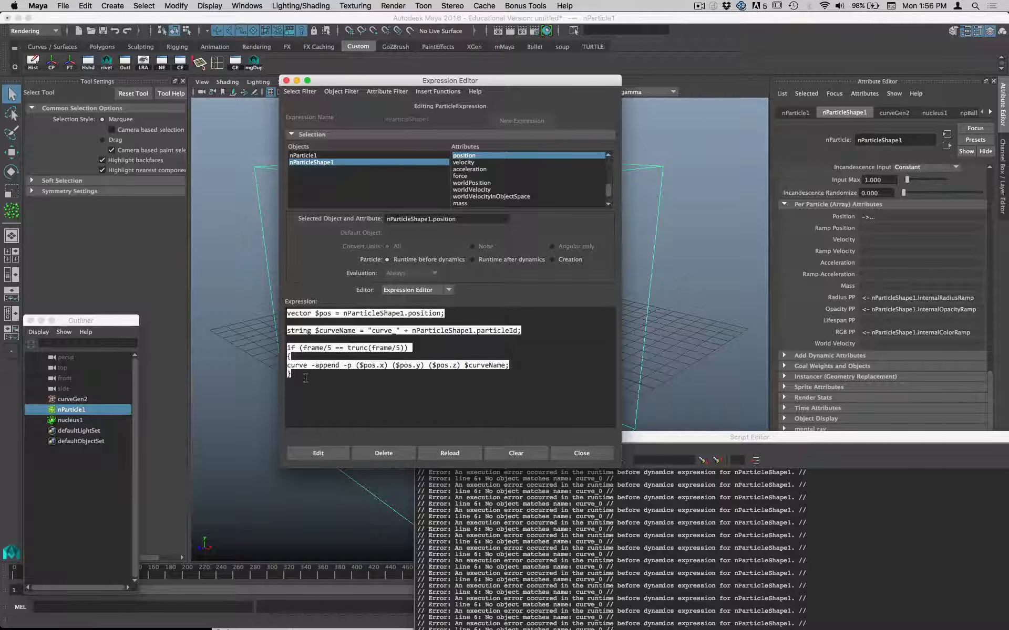
drag(305, 379, 268, 313)
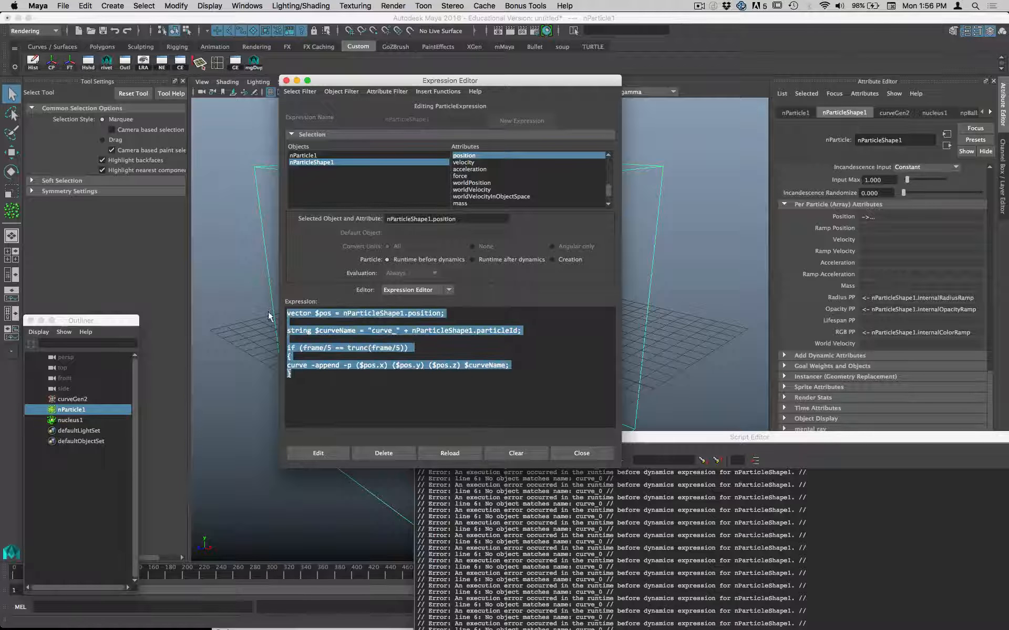
click(505, 454)
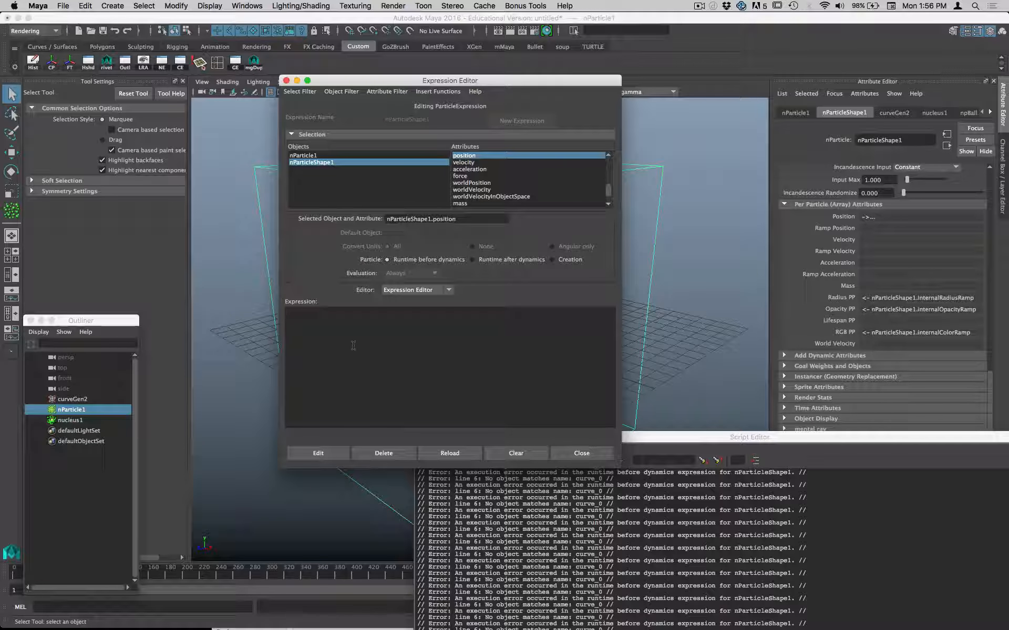
Step: Enter "vector $pos = position;" as the Runtime before dynamics expression and apply it
text(vector)
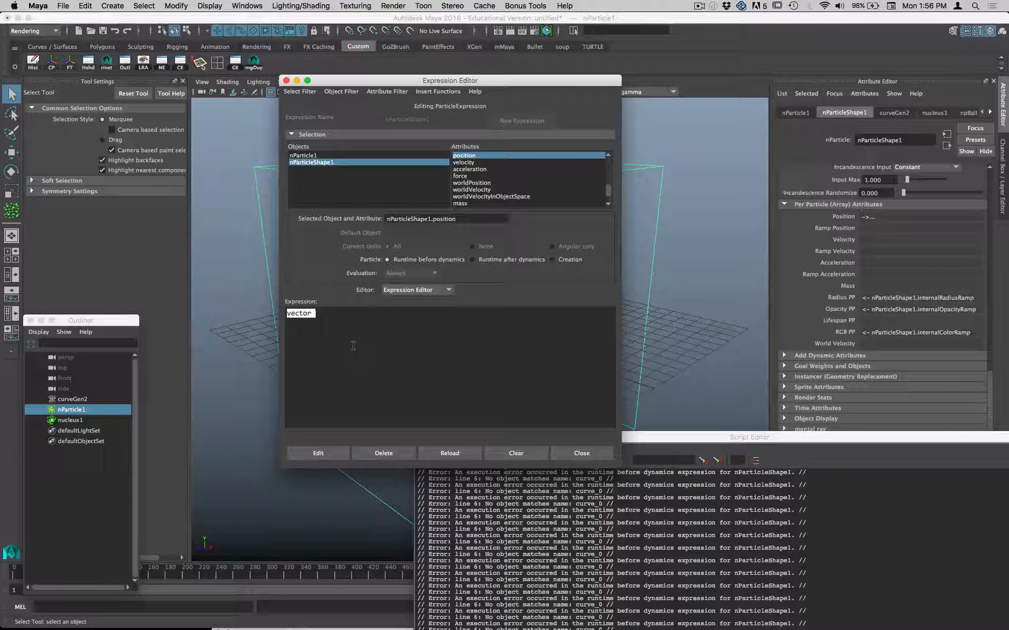
text( $pos)
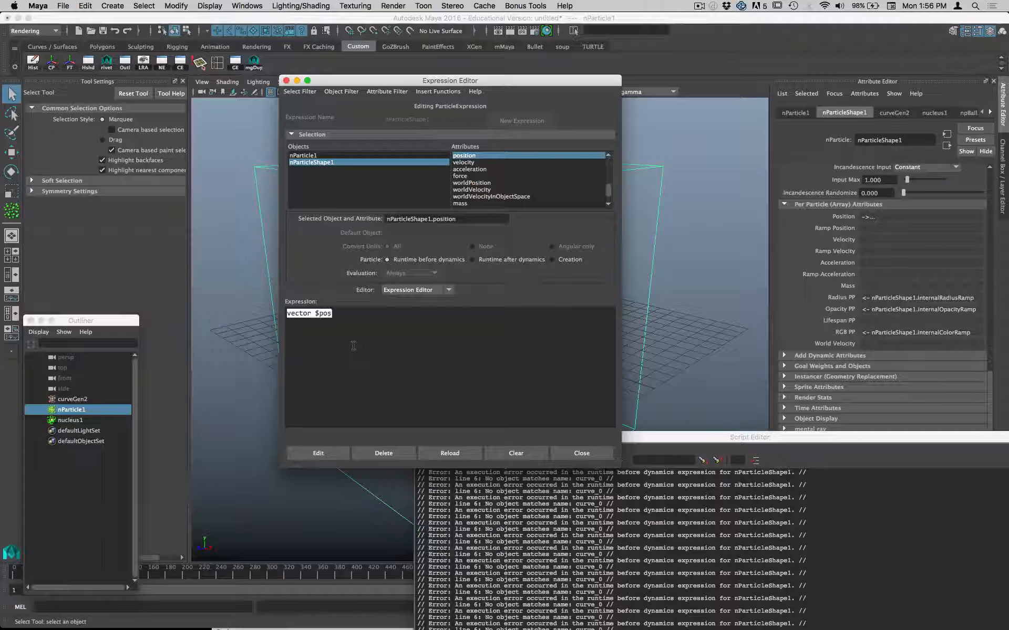
text( = pos)
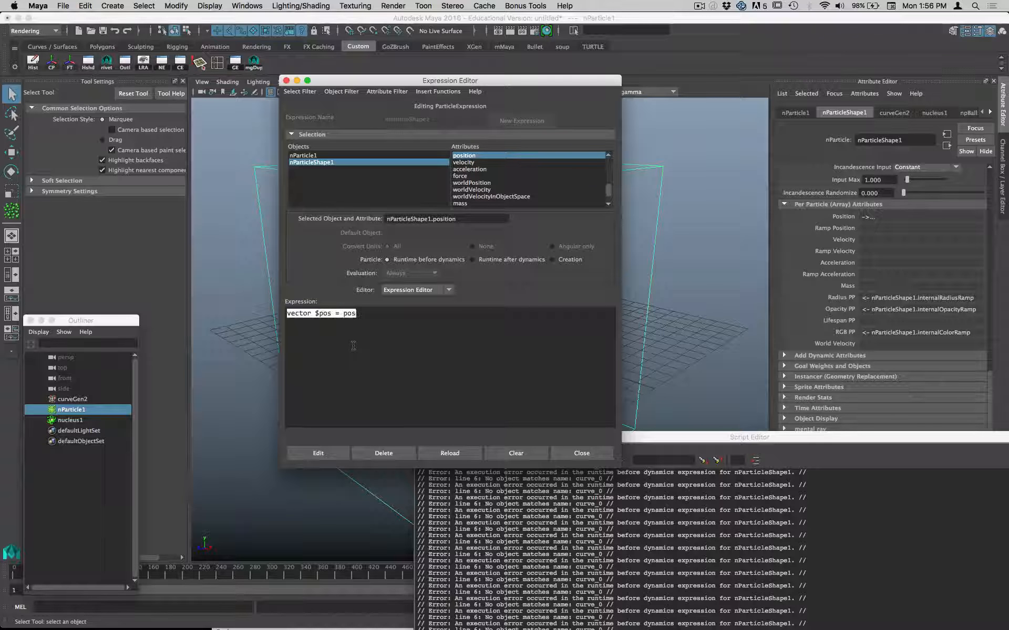
text(ition)
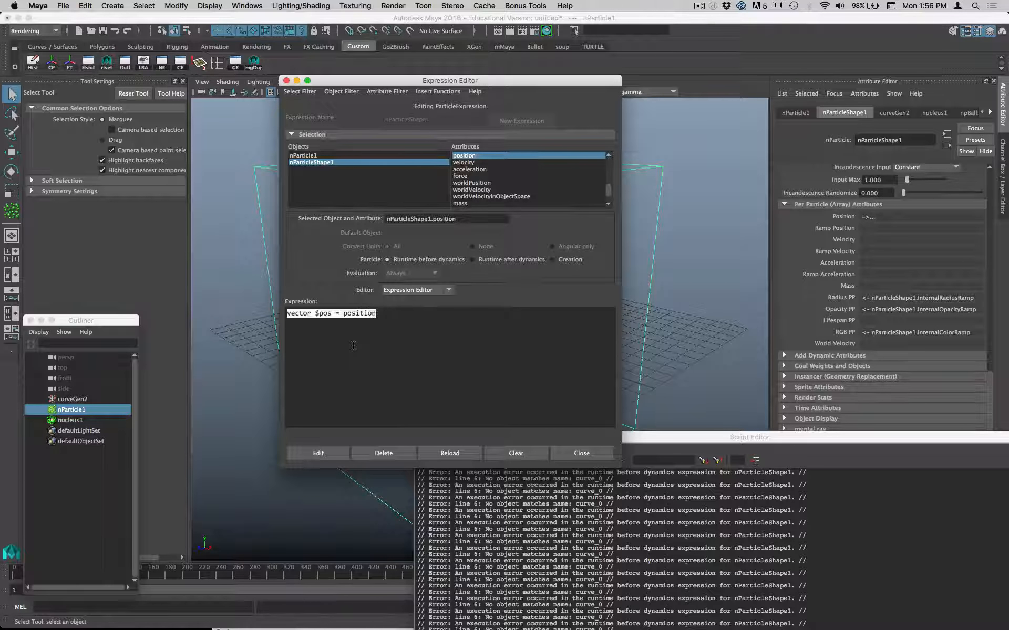
text(;)
click(317, 453)
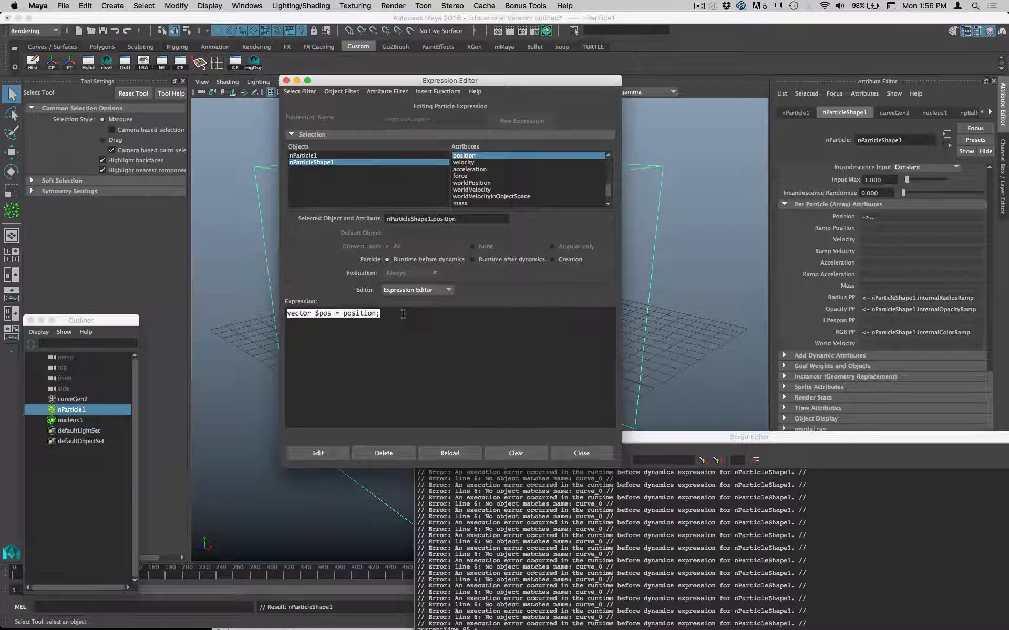
key(Return)
key(Return)
text(if ()
key(super+Tab)
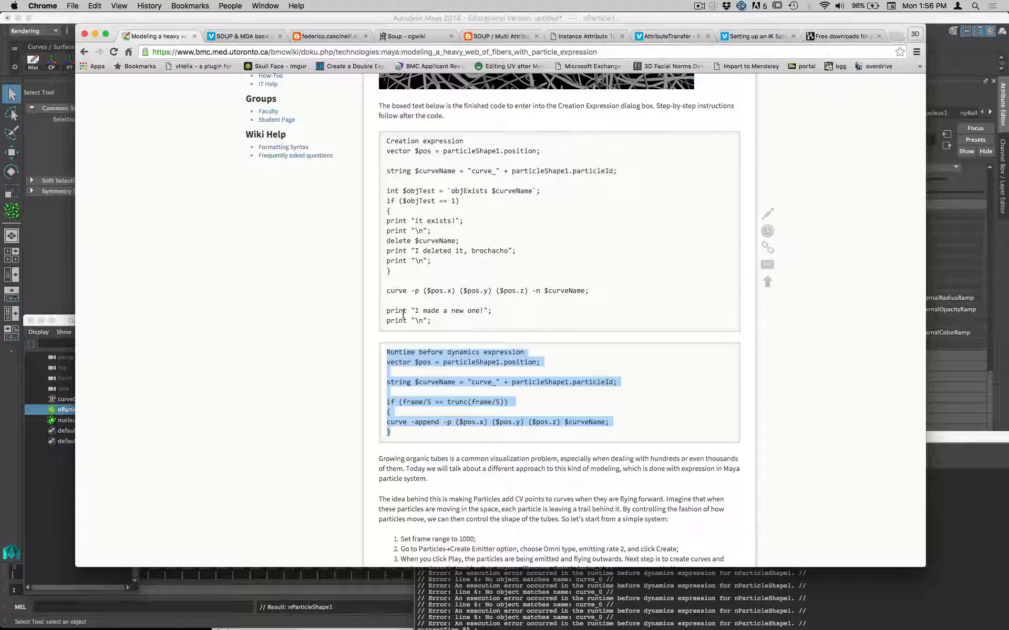
key(super+Tab)
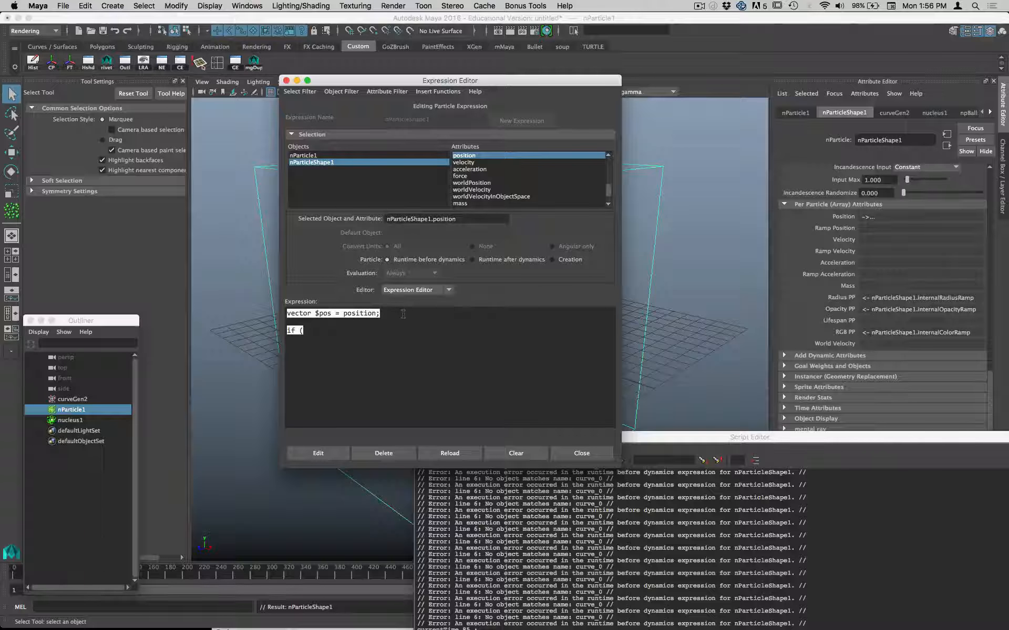
Step: Copy the string $curveName line from the Creation expression, paste it below the $pos line in Runtime before dynamics, and apply it
click(567, 261)
drag(520, 322, 284, 325)
key(super+c)
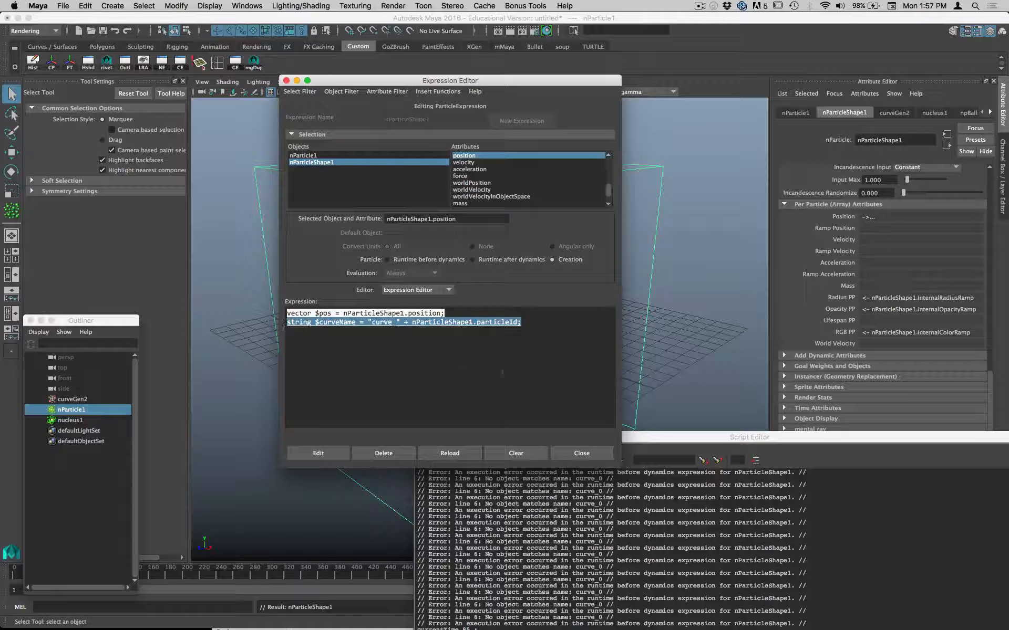
click(420, 259)
key(BackSpace)
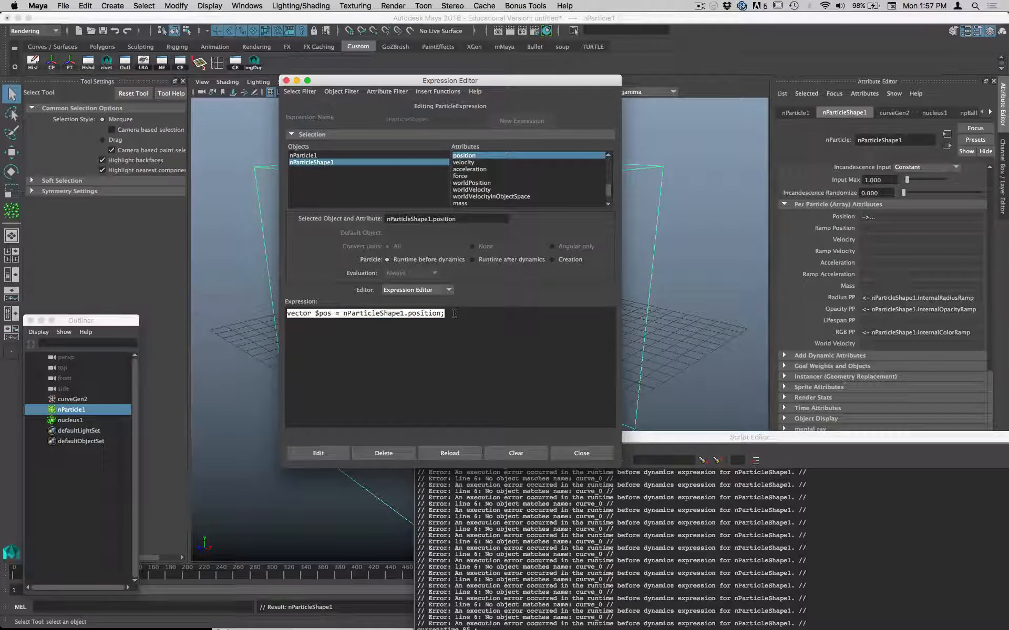
key(Return)
key(super+v)
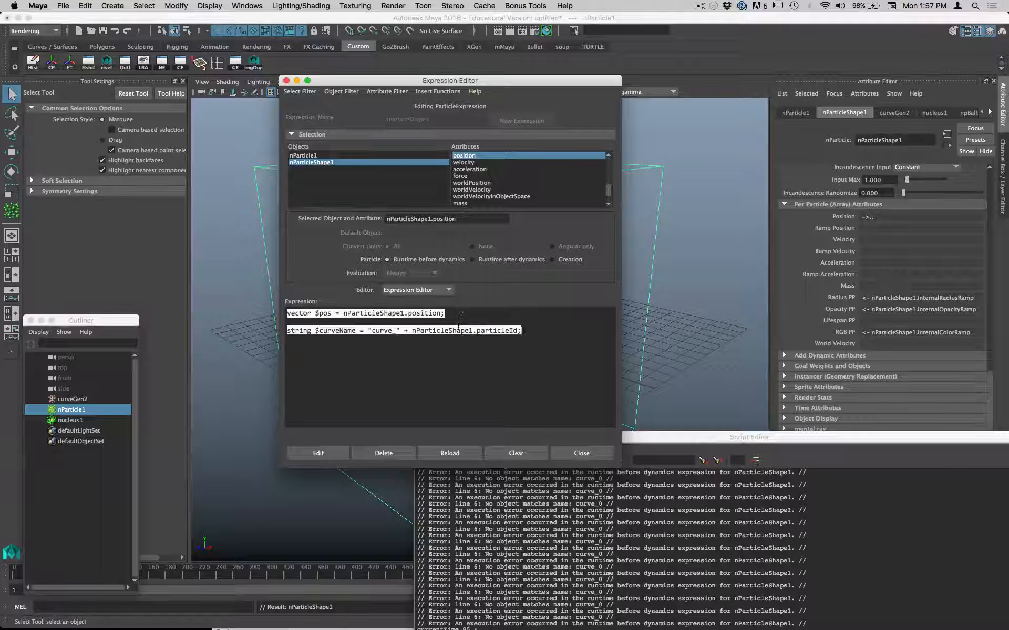
click(318, 453)
Step: Add the line "if (frame/5 == trunc(frame/5));" below the $curveName line, following the wiki code in Chrome
drag(683, 437, 748, 498)
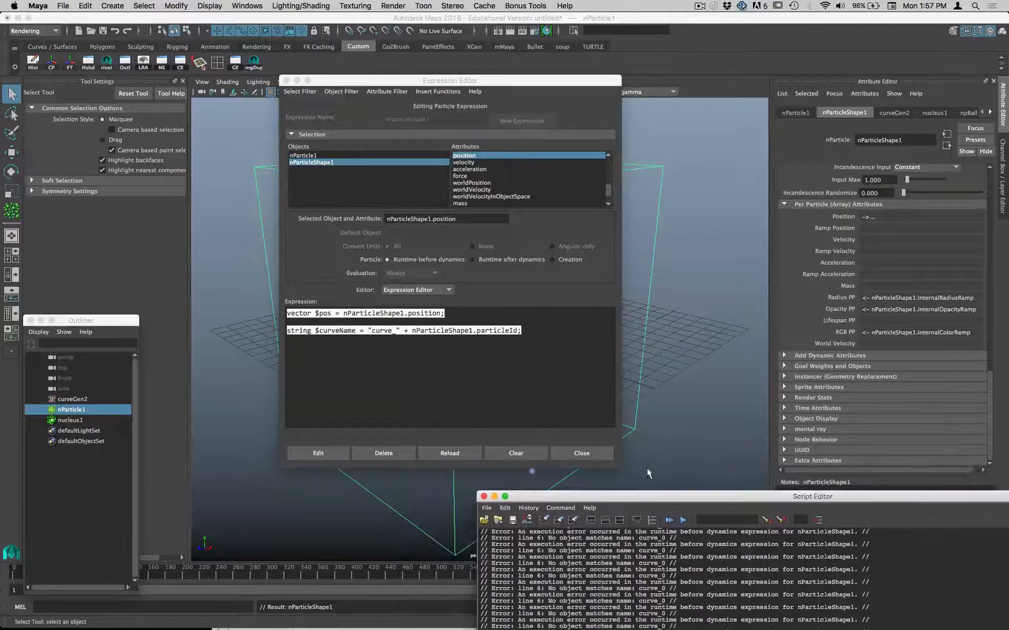
click(546, 329)
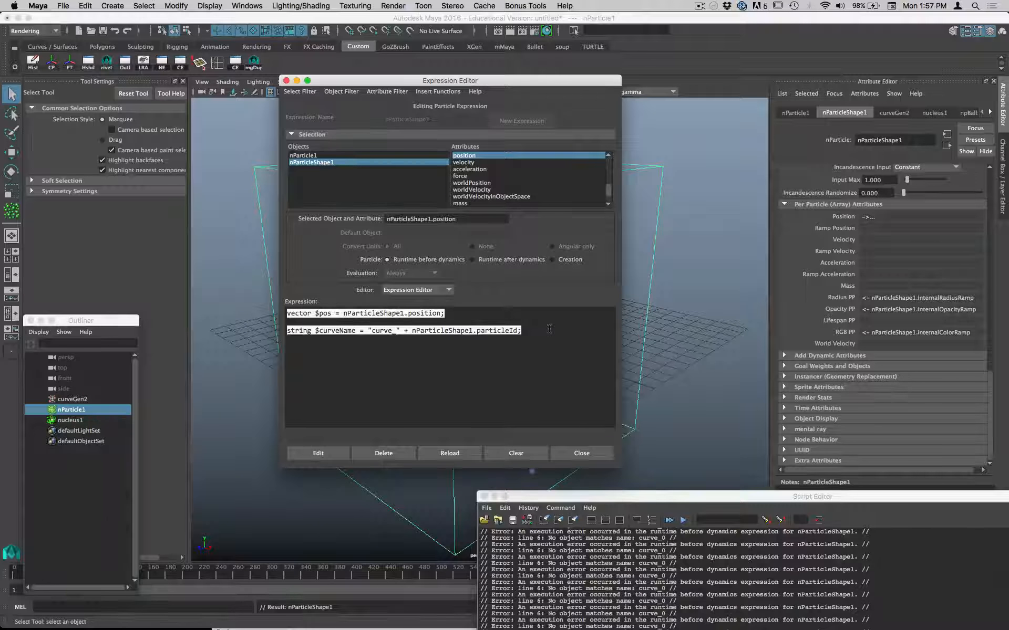
key(Return)
key(Return)
text(if ()
key(super+Tab)
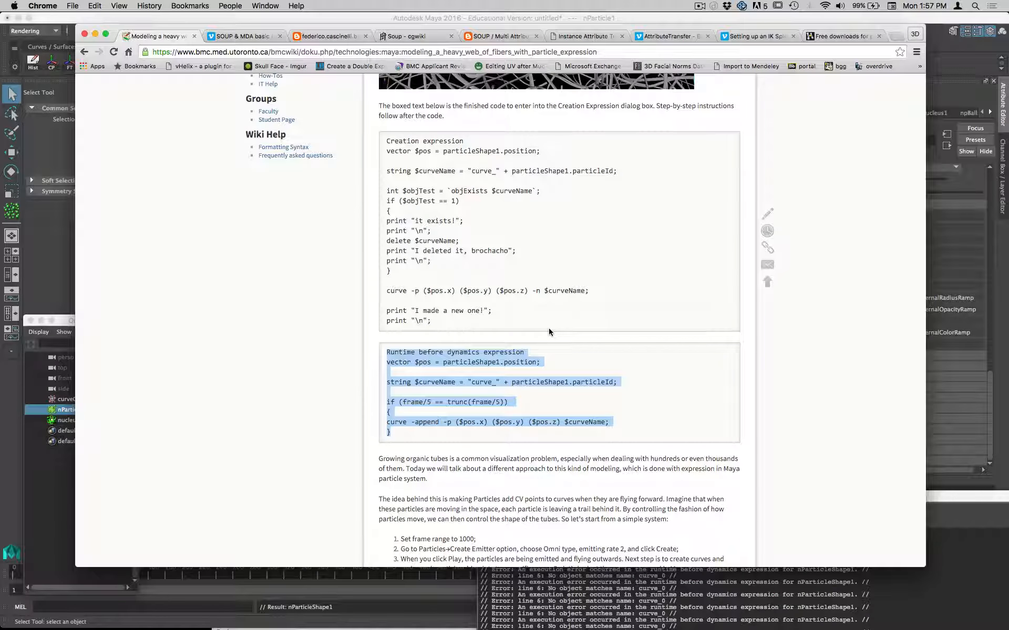
key(super+Tab)
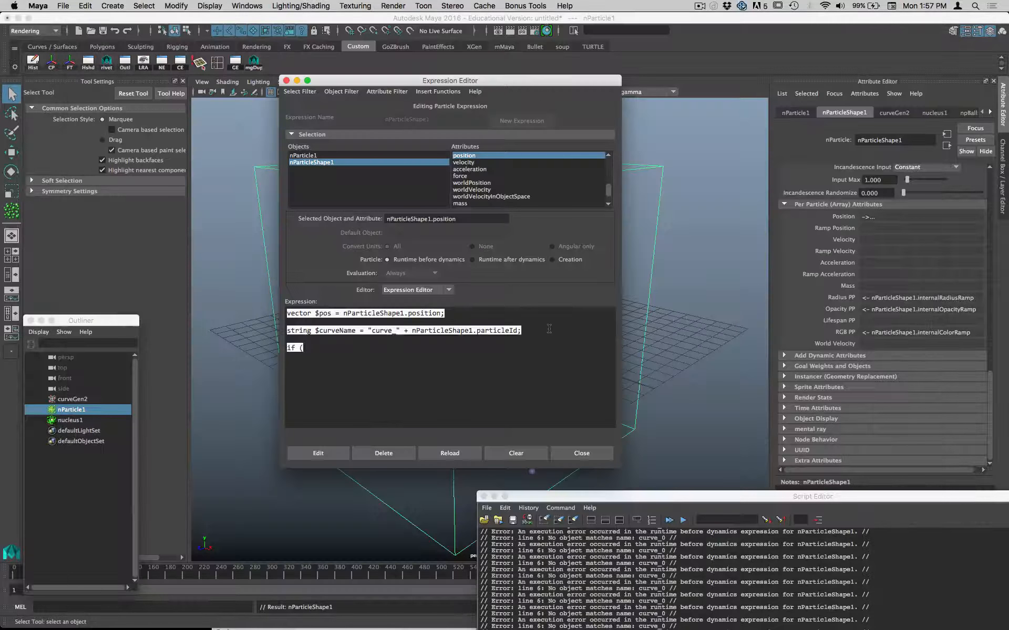
text(frame/5 ==)
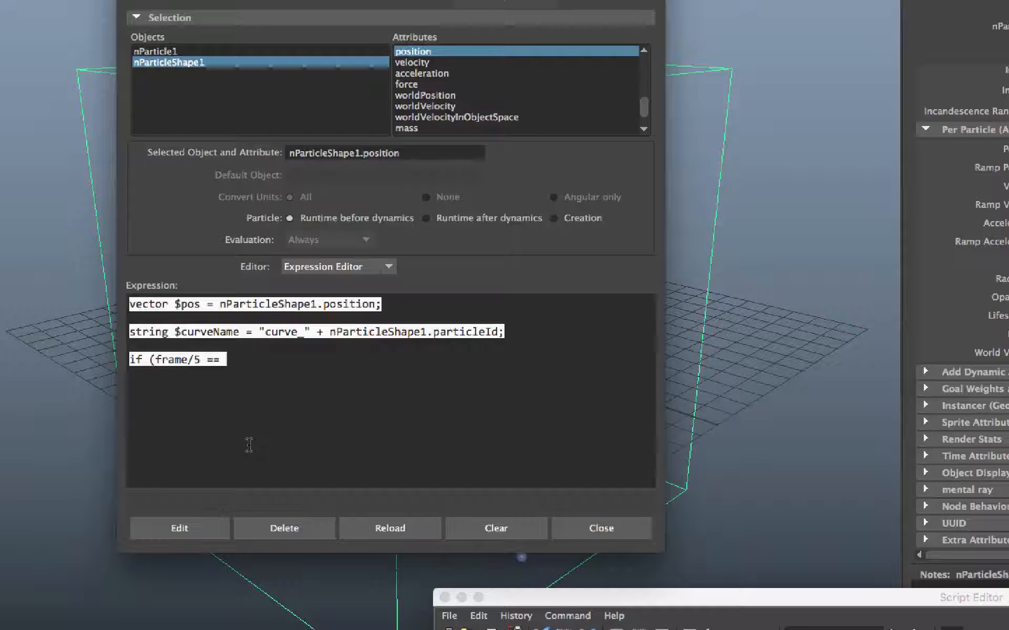
text(trunc(fr)
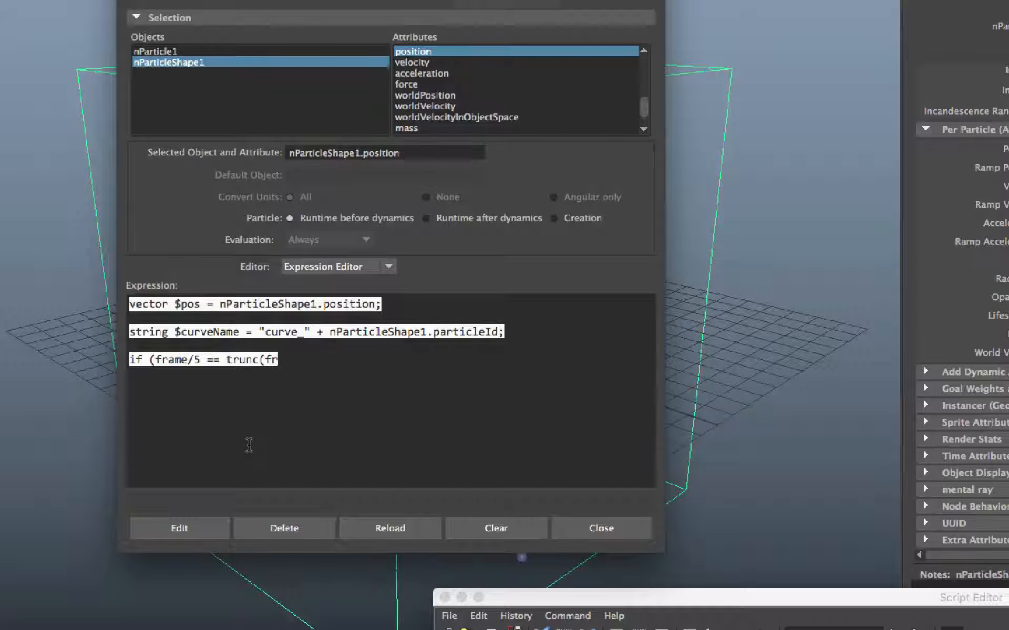
text(ame)
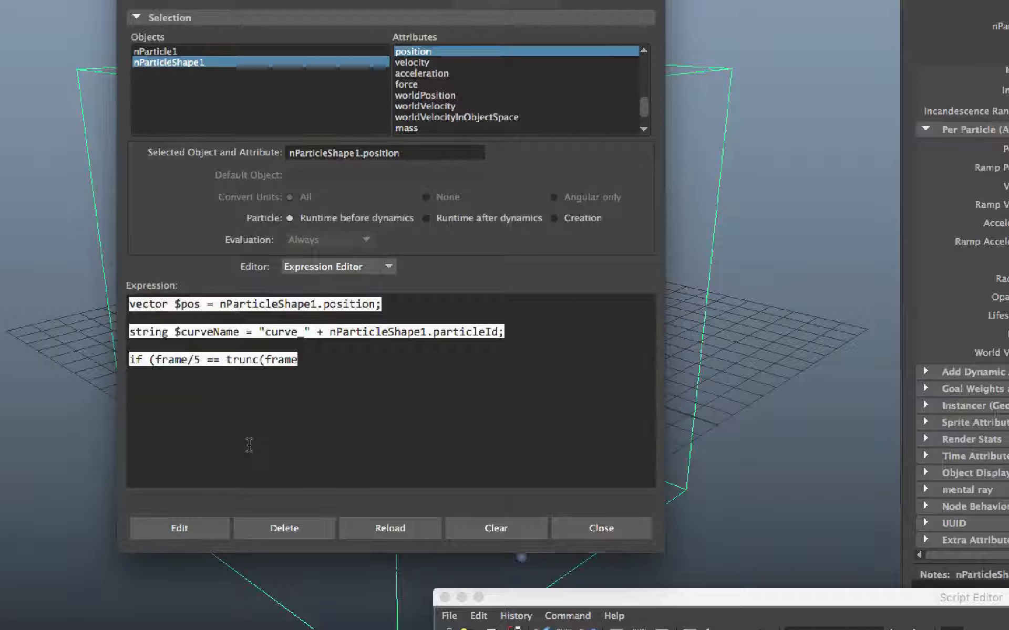
text(/5))
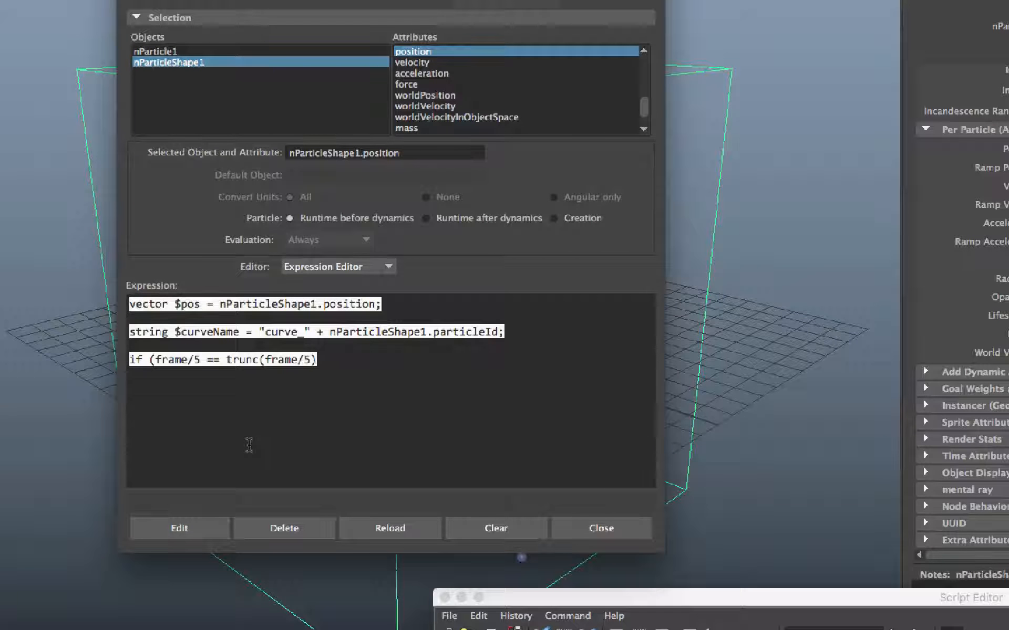
text();)
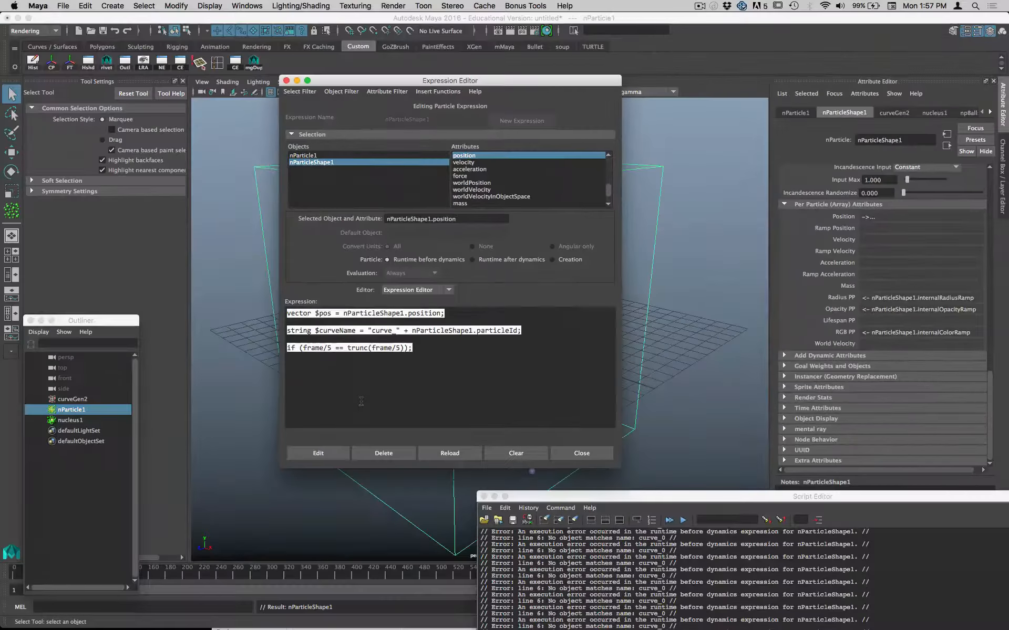
Step: Apply the runtime expression with the Script Editor output moved into view, and remove the semicolon ending the if line
click(318, 453)
drag(612, 496, 864, 91)
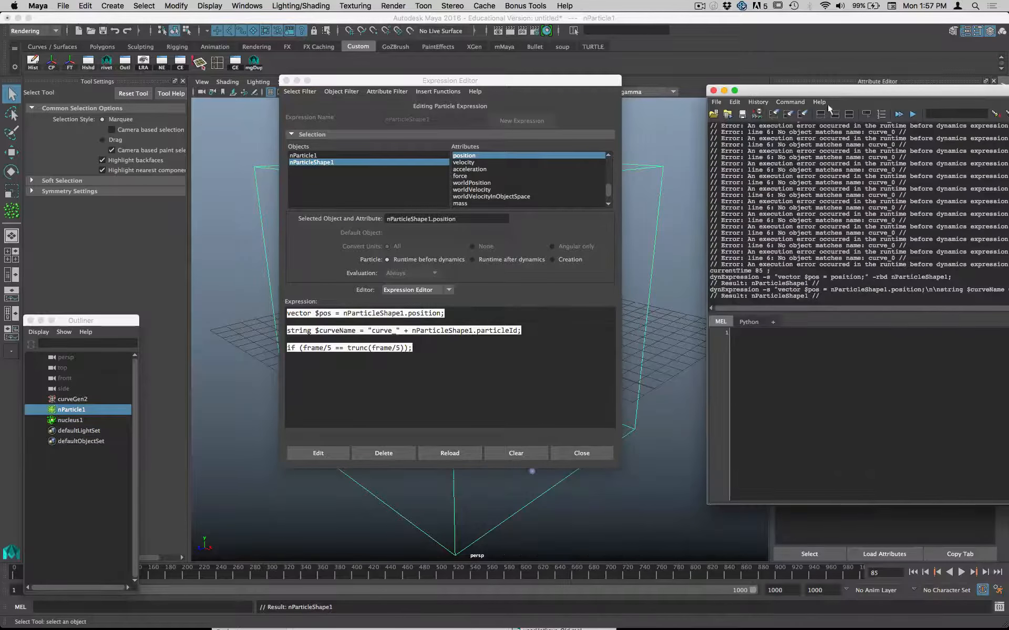
click(318, 453)
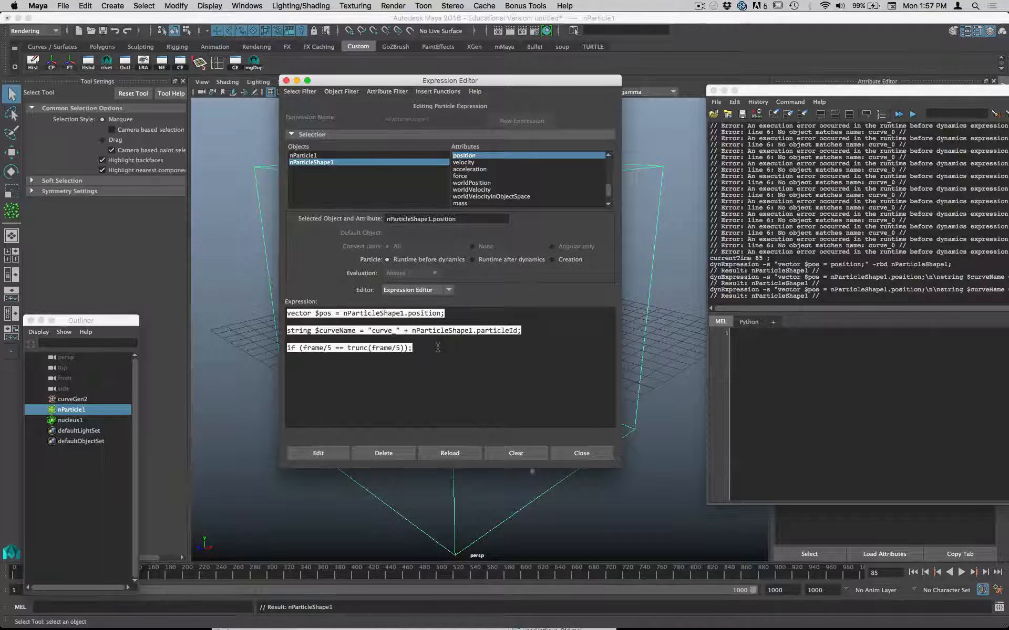
key(BackSpace)
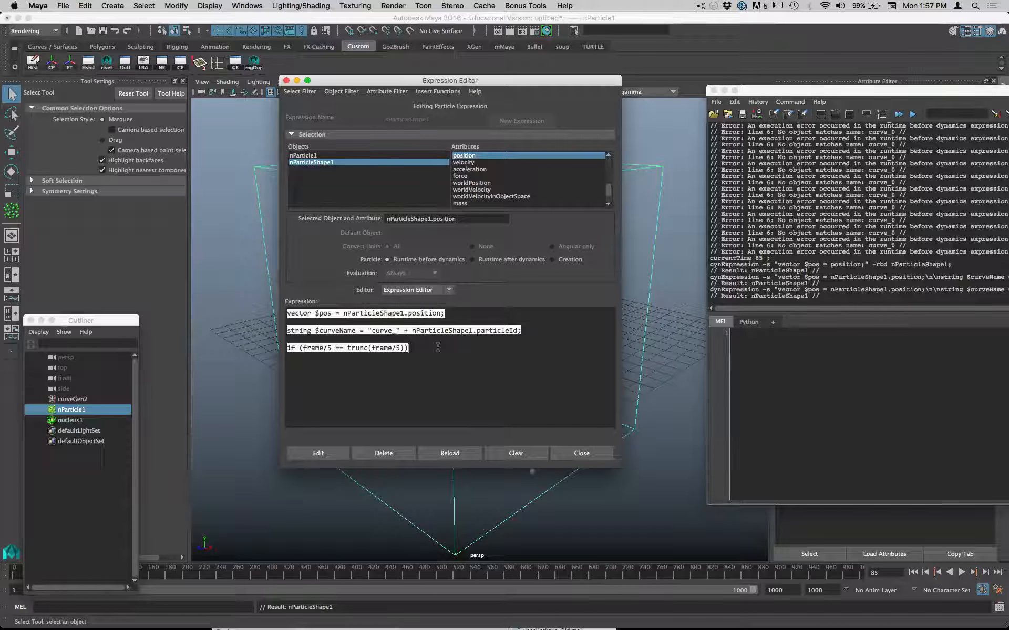
Step: Open the if block with "{" and begin the line "curve -append -p (" below it, following the wiki code in Chrome
key(super+Tab)
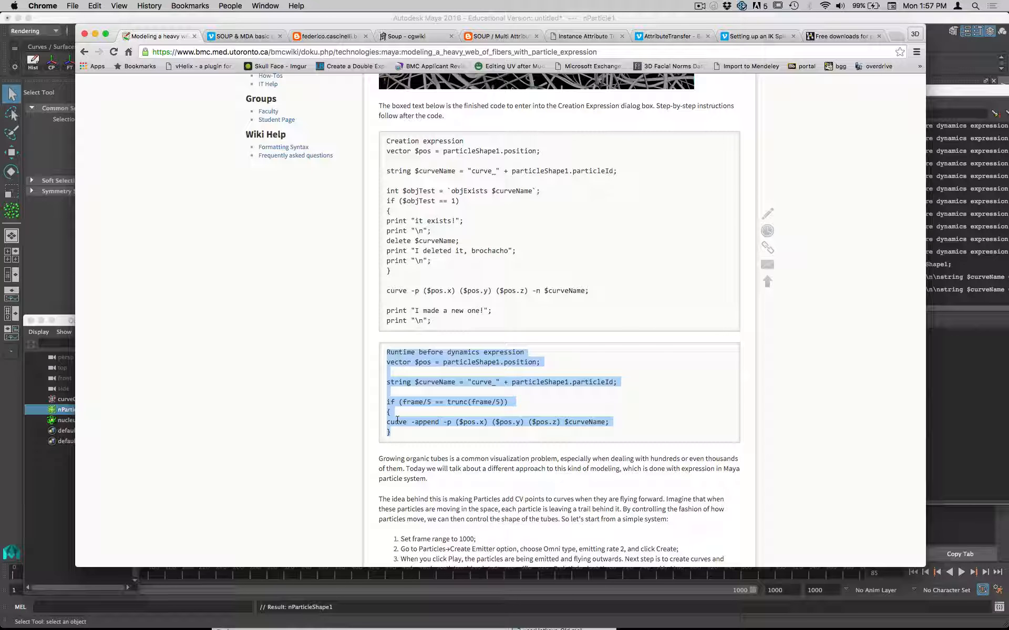
key(super+Tab)
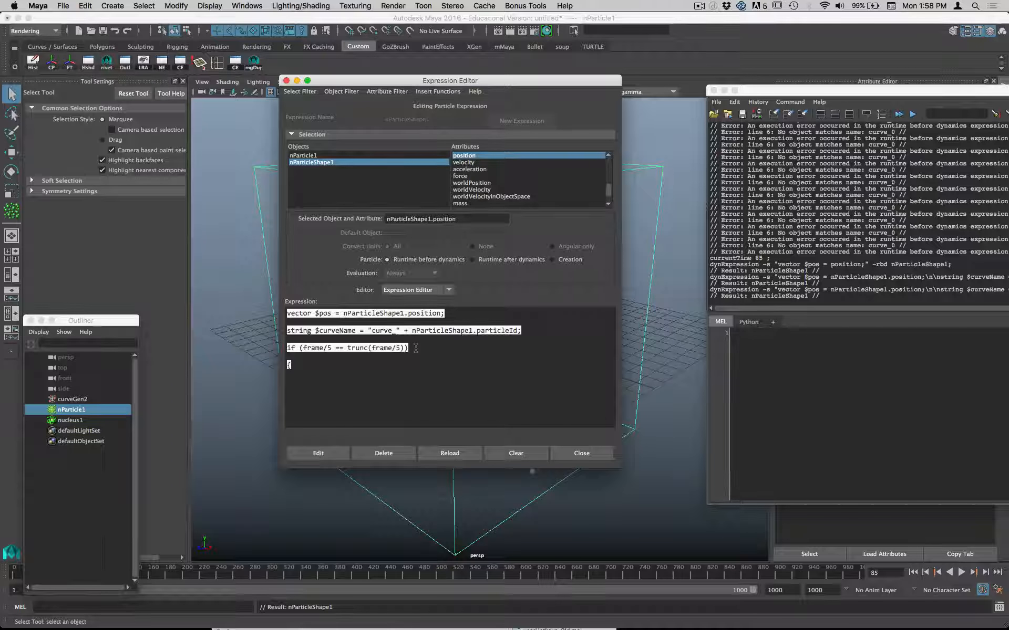
key(Return)
text(curve -)
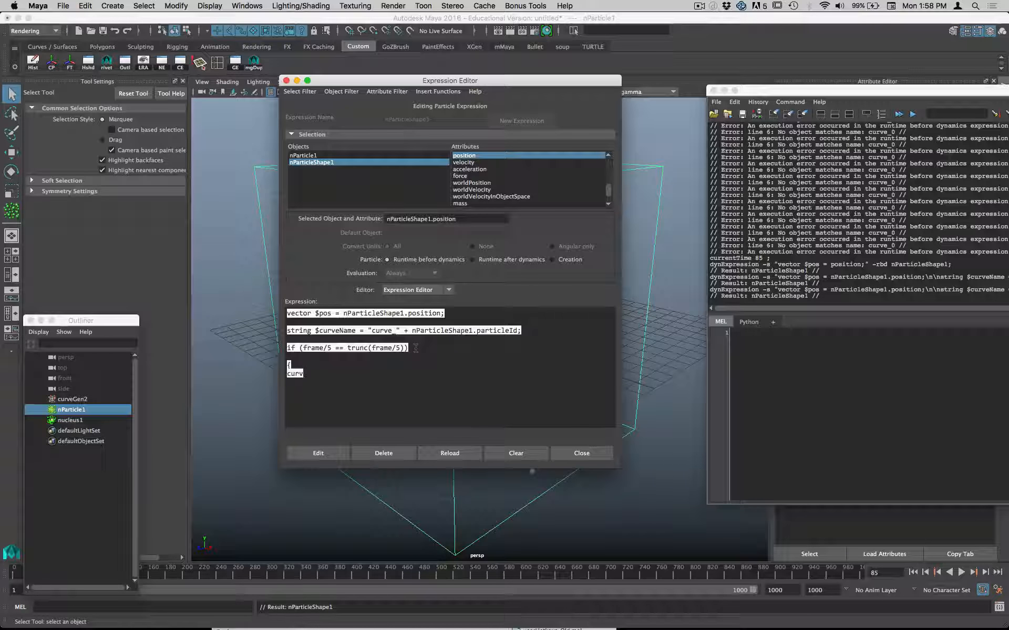
key(super+Tab)
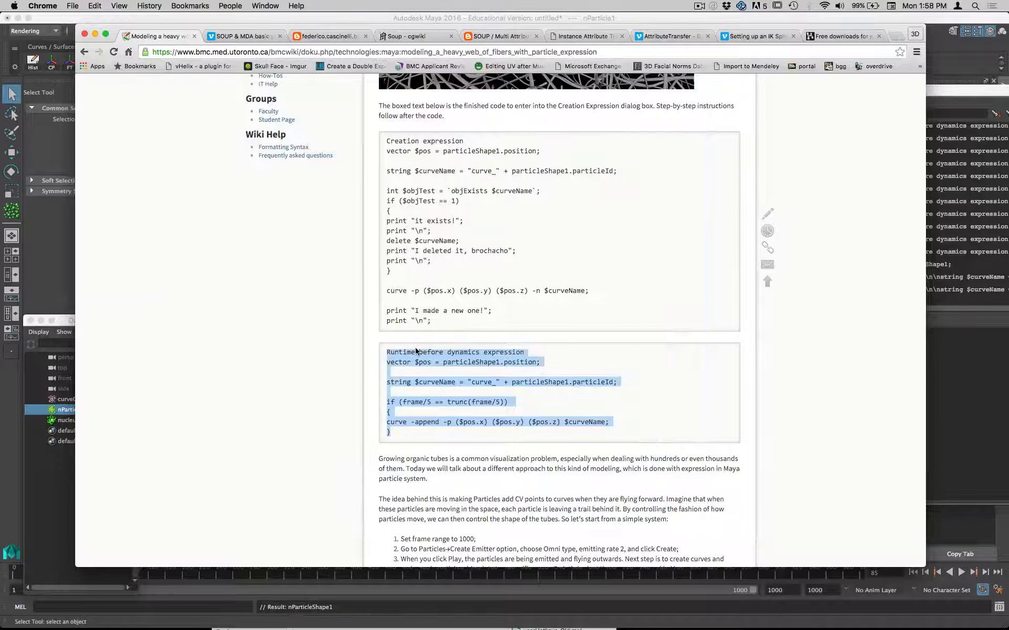
key(super+Tab)
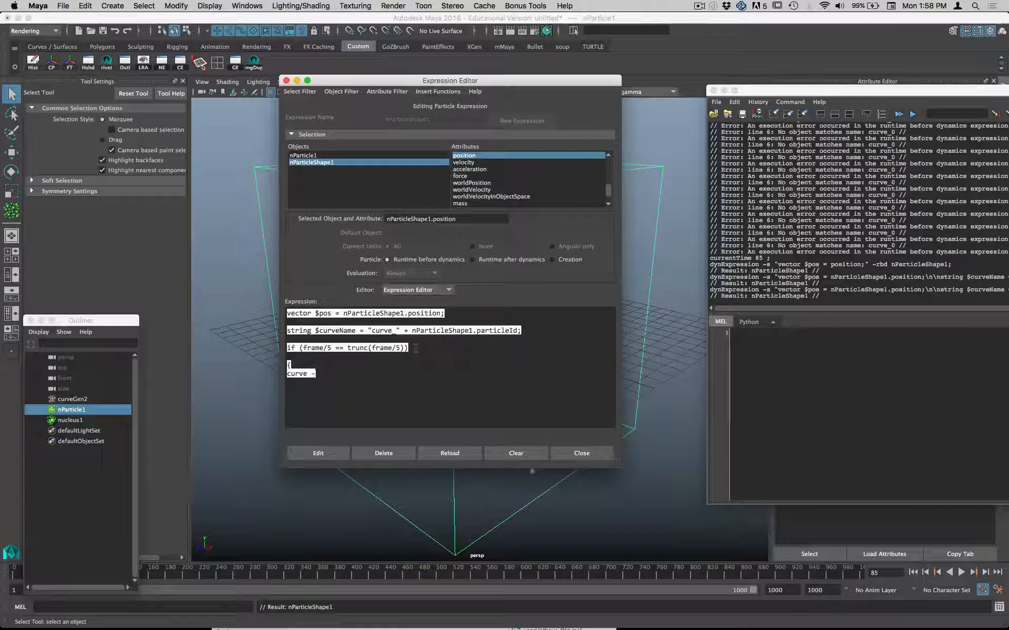
text(append -p)
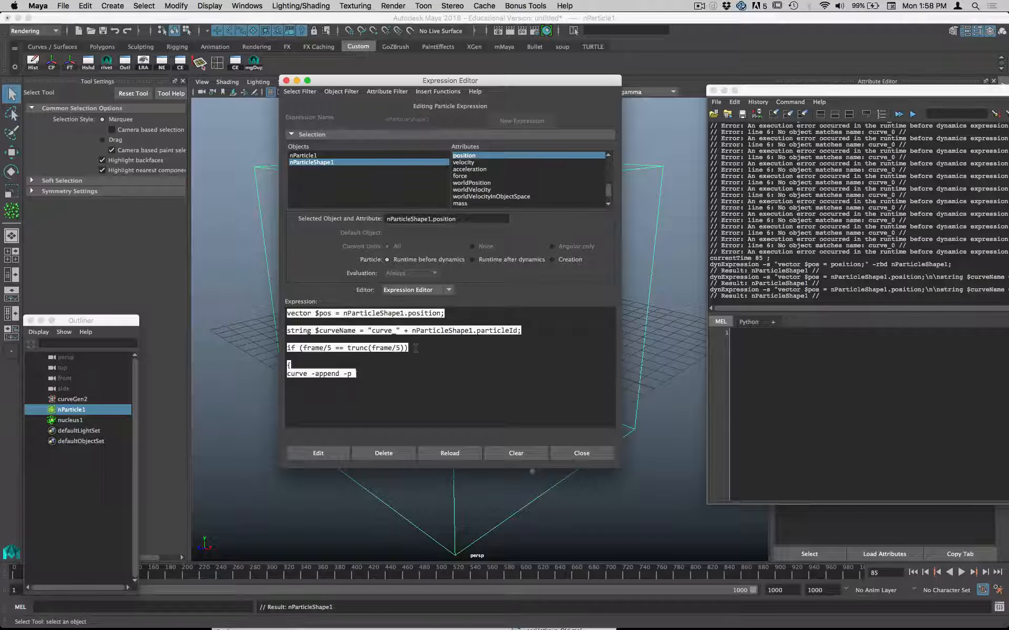
key(super+Tab)
key(super+Tab)
text(nd -p ()
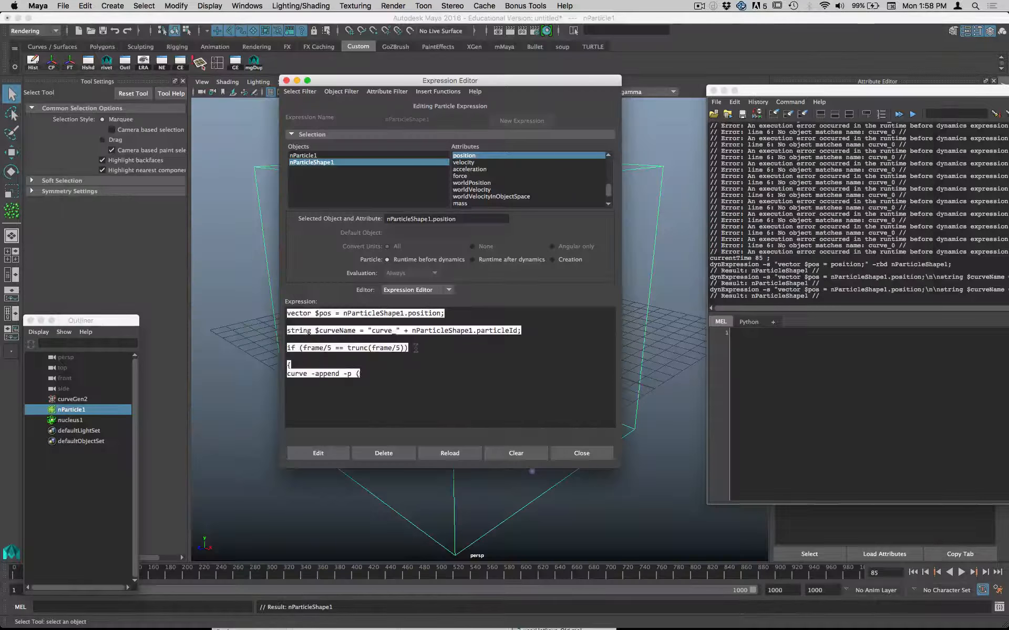
Step: Complete the first coordinate argument of the curve -append line as ($pos.x)
text($po.)
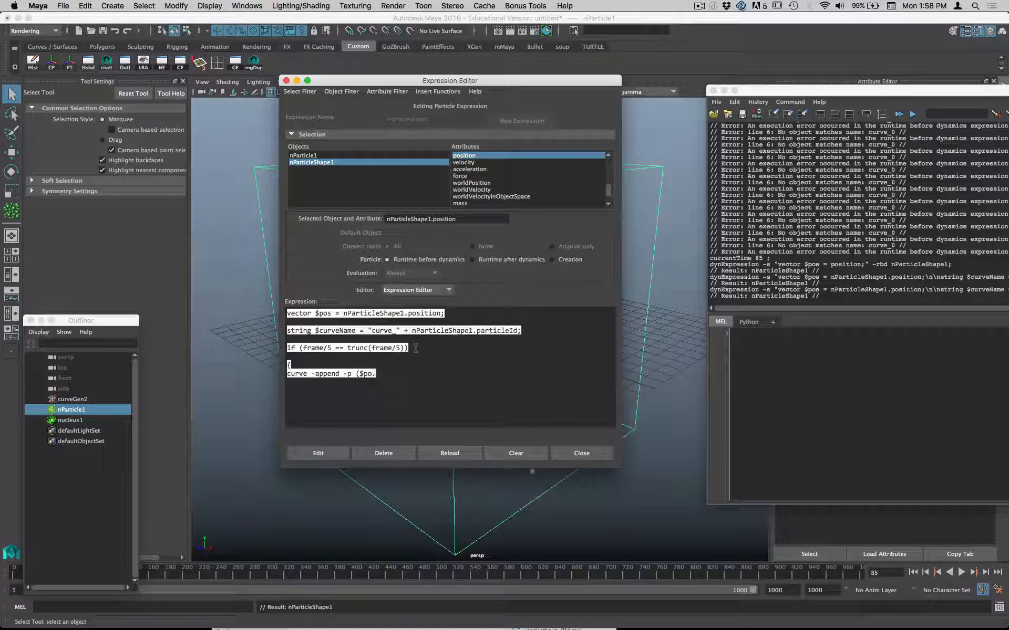
text(x))
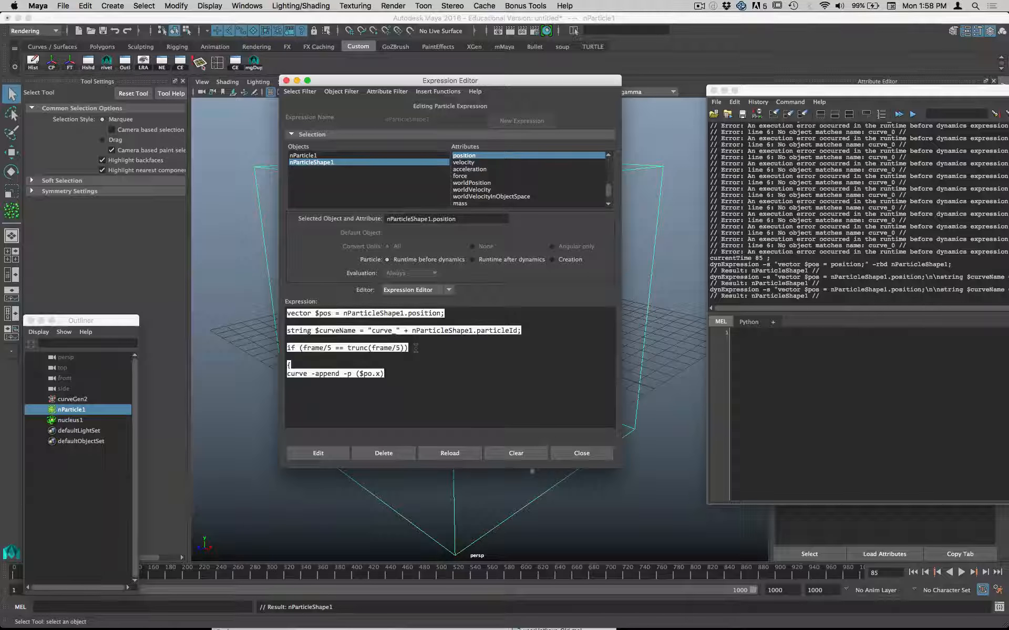
key(Left)
key(Left)
key(Left)
text(s)
Step: Duplicate ($pos.x) twice on the curve -append line and change the copies to ($pos.y) and ($pos.z)
drag(368, 376, 390, 374)
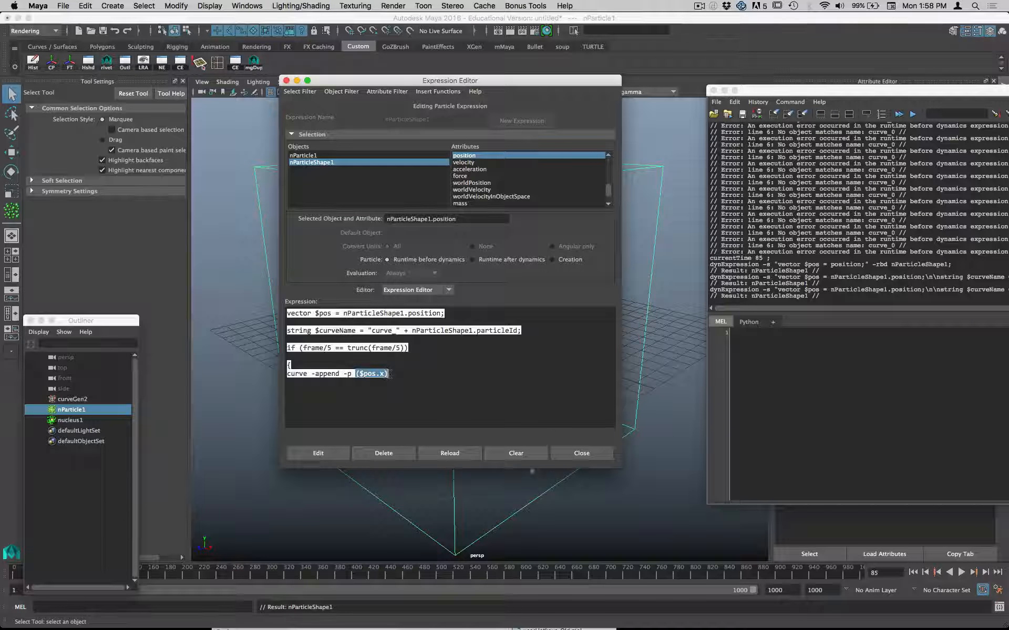
key(super+c)
click(390, 374)
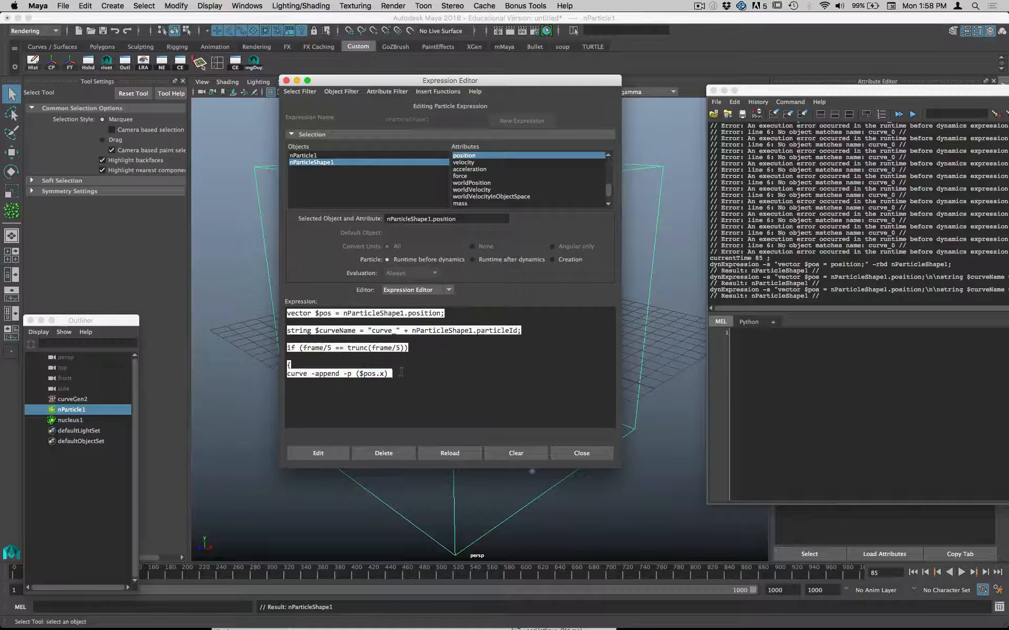
key(super+v)
key(super+v)
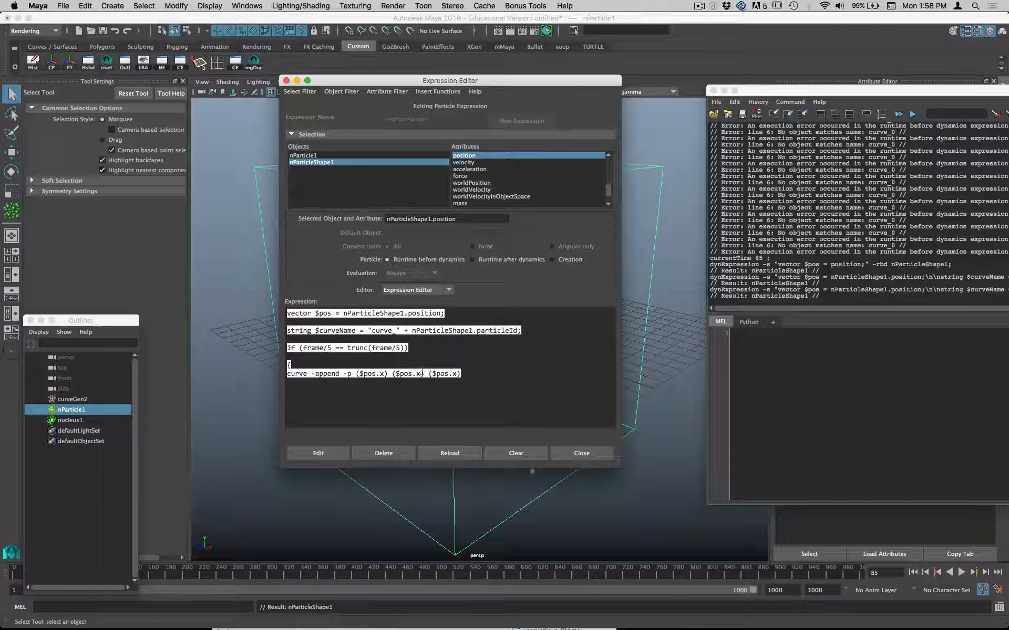
double_click(419, 374)
text(y)
double_click(455, 374)
text(z)
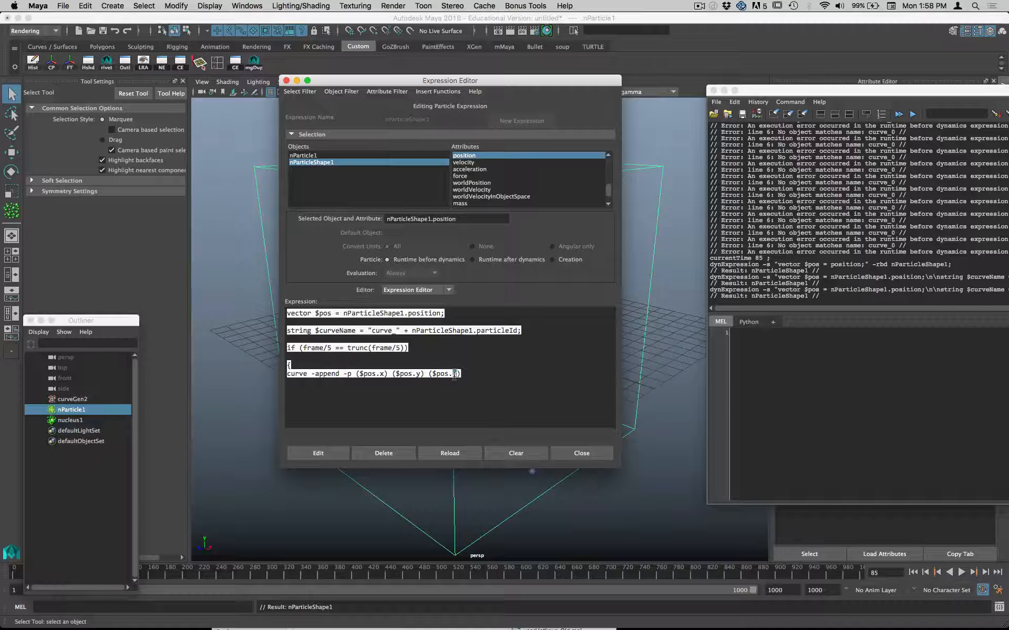
Step: Finish the curve -append line with "$curveName;", close the block with "}" as on the wiki in Chrome, and apply the runtime expression
key(super+Tab)
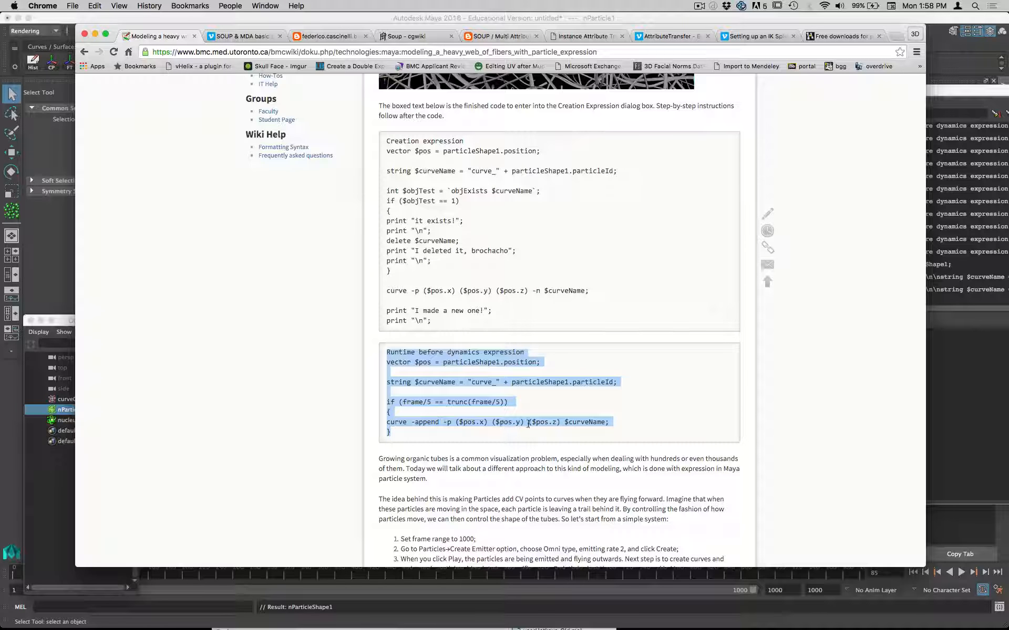
key(super+Tab)
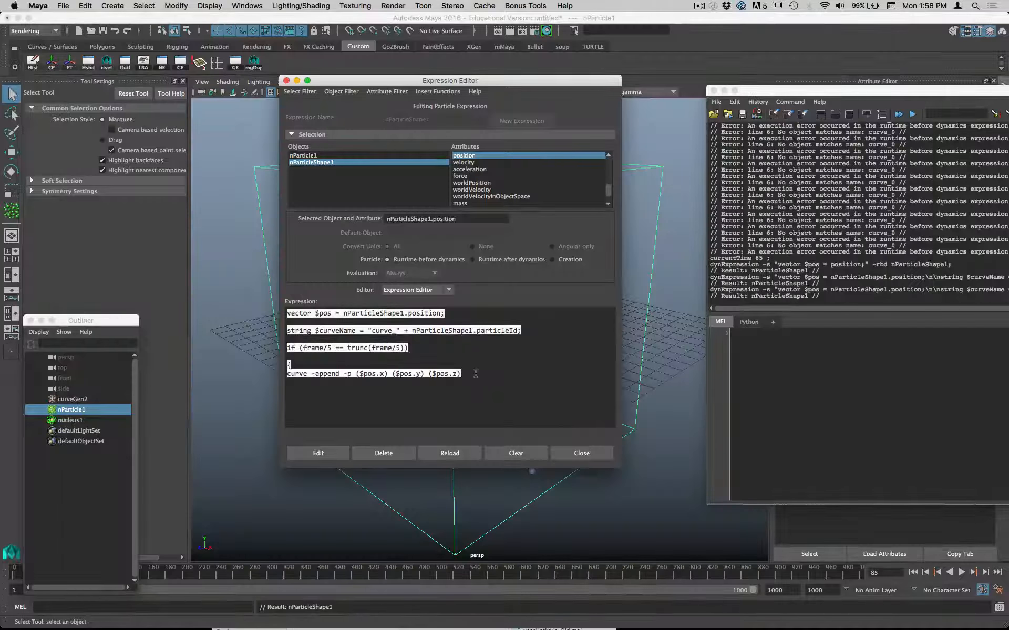
text($)
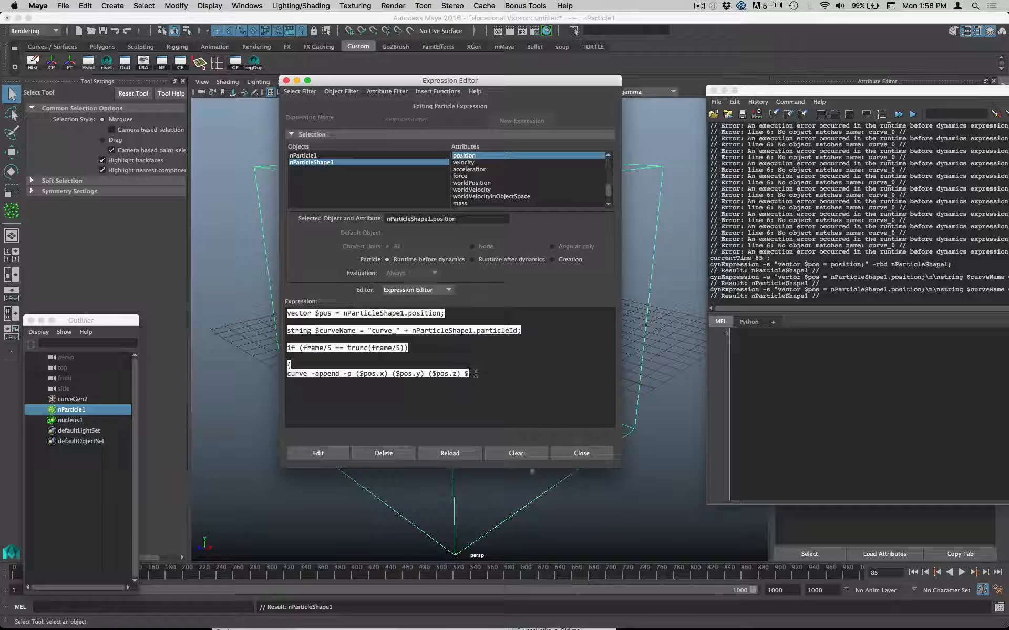
text(curveName;)
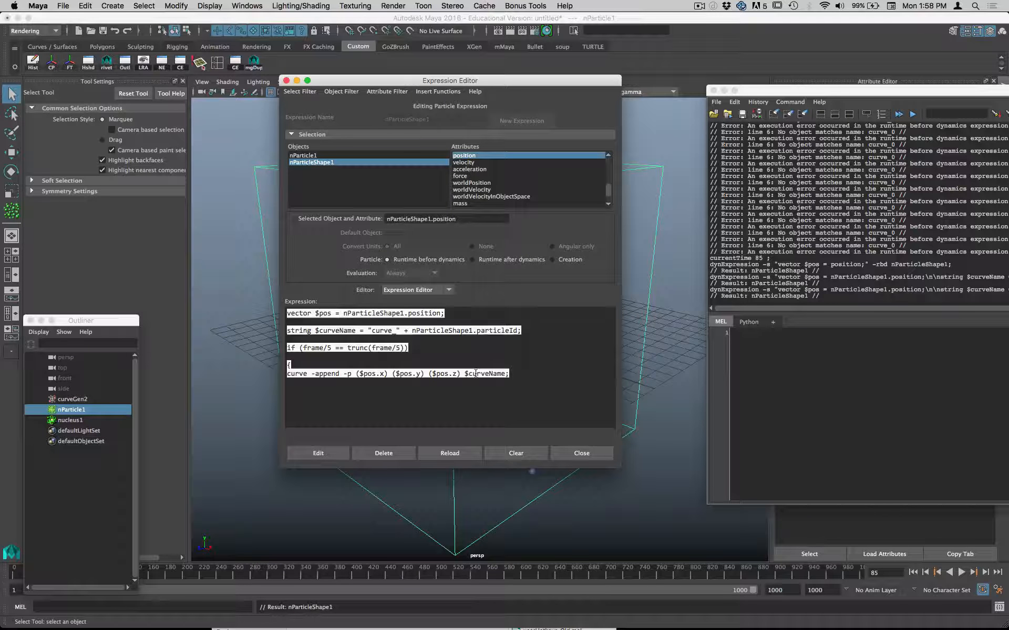
key(super+Tab)
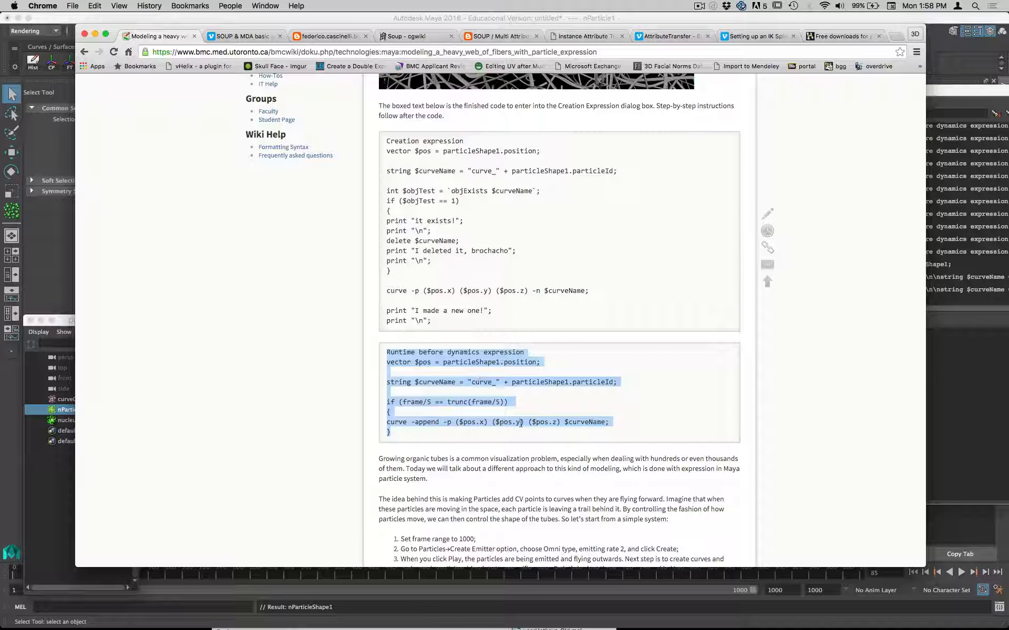
key(super+Tab)
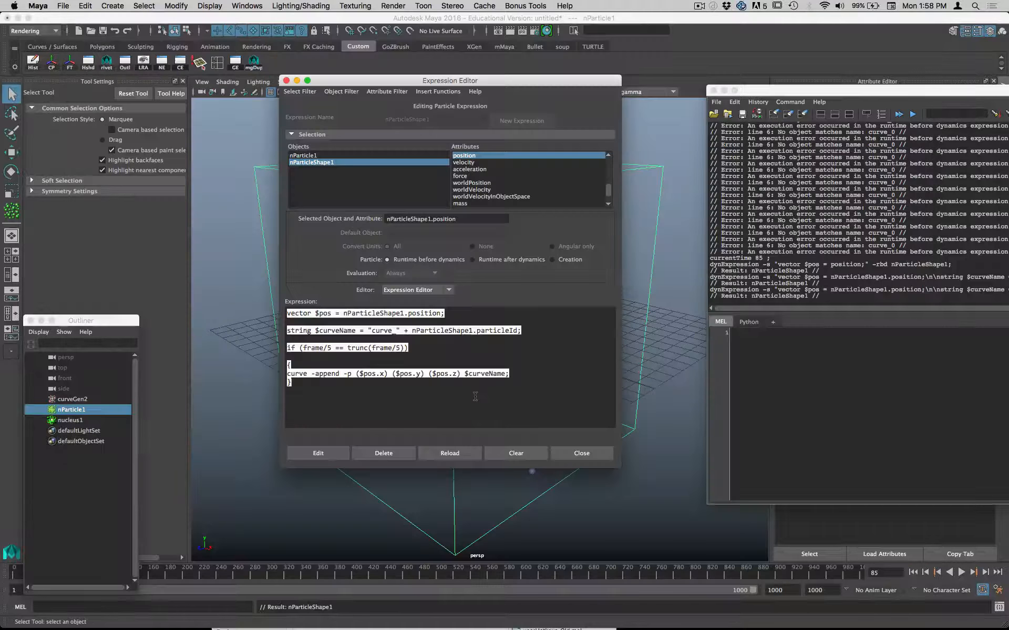
click(348, 455)
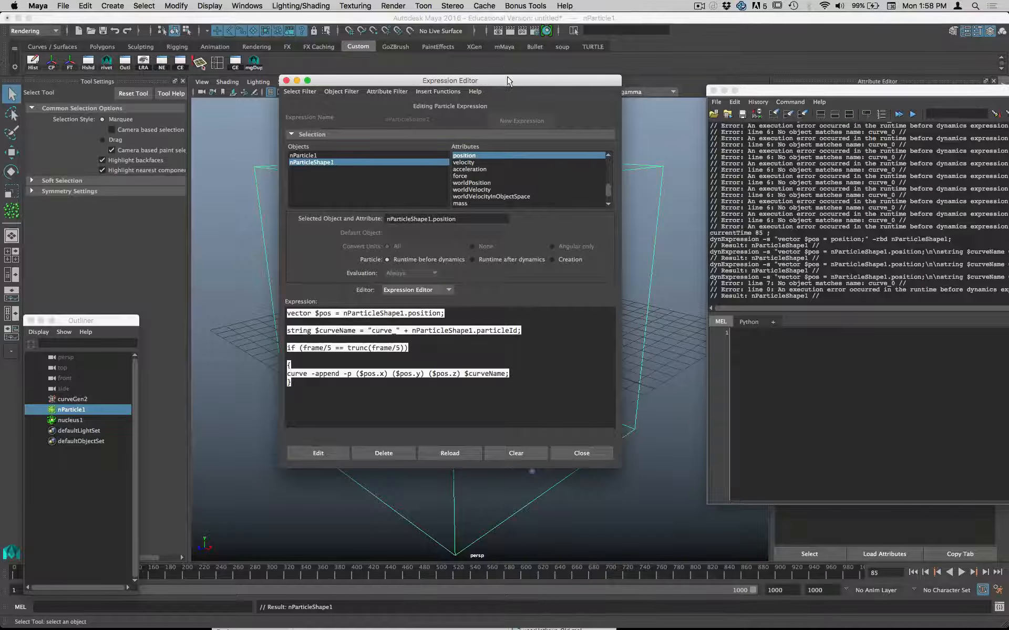
Step: Play the simulation briefly from frame 1 and bring the Script Editor output into view to read the messages
drag(507, 80, 240, 483)
click(913, 574)
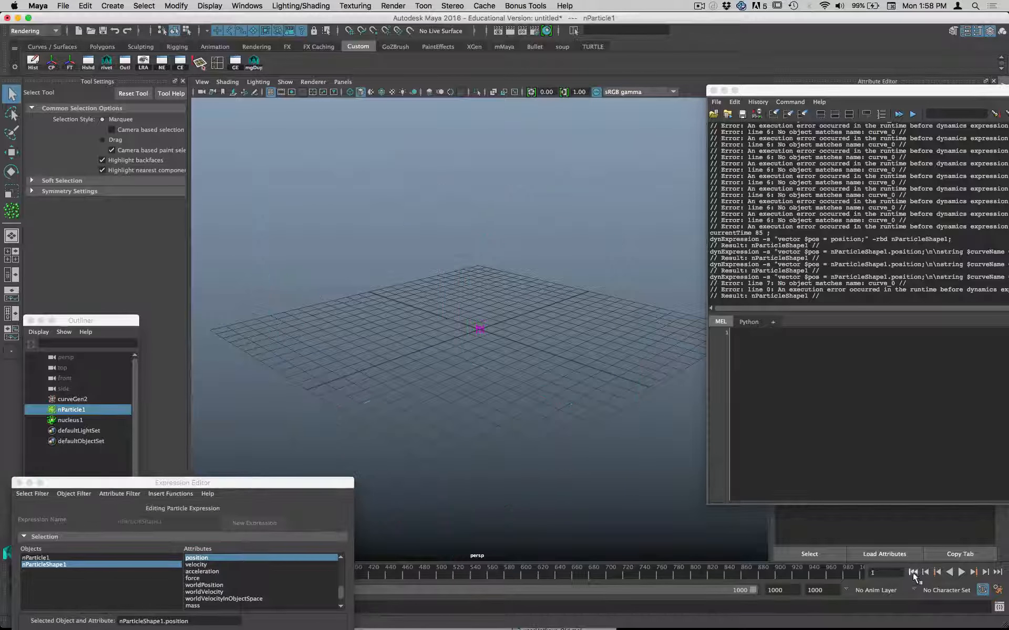
click(961, 572)
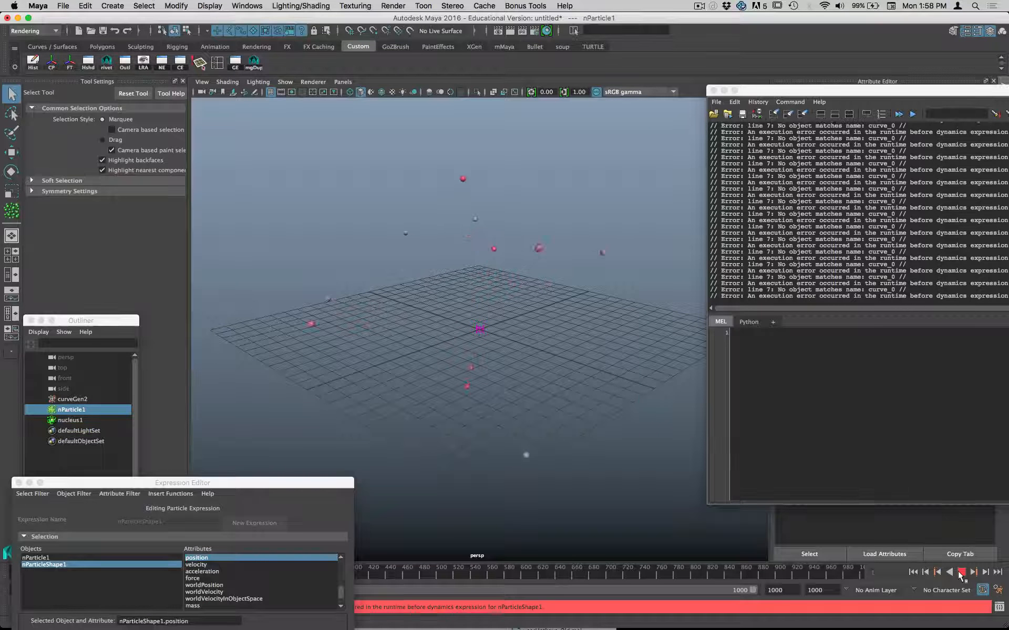
click(960, 571)
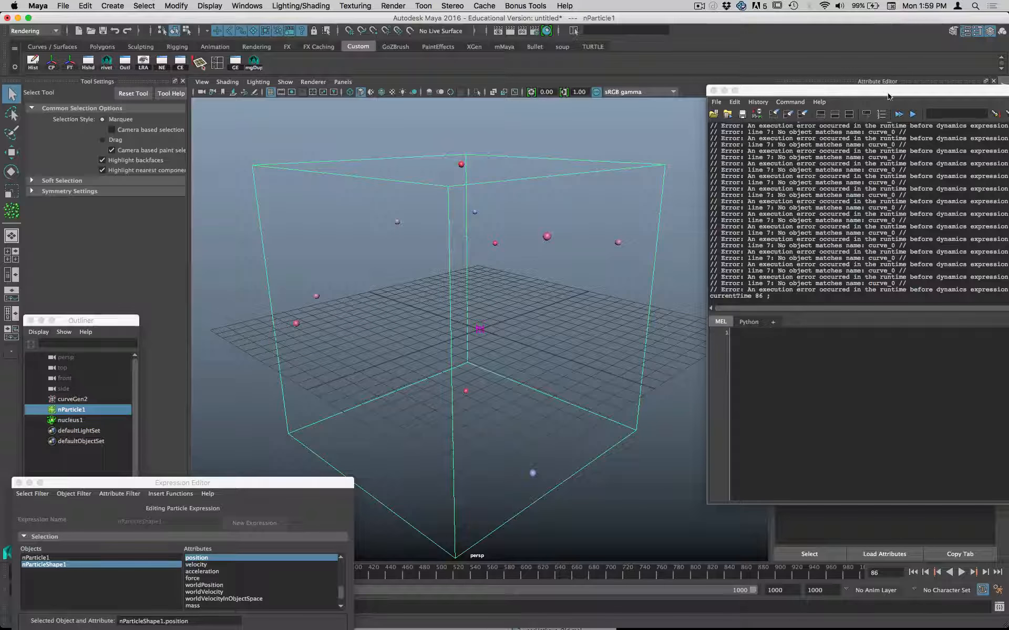
drag(889, 95, 613, 76)
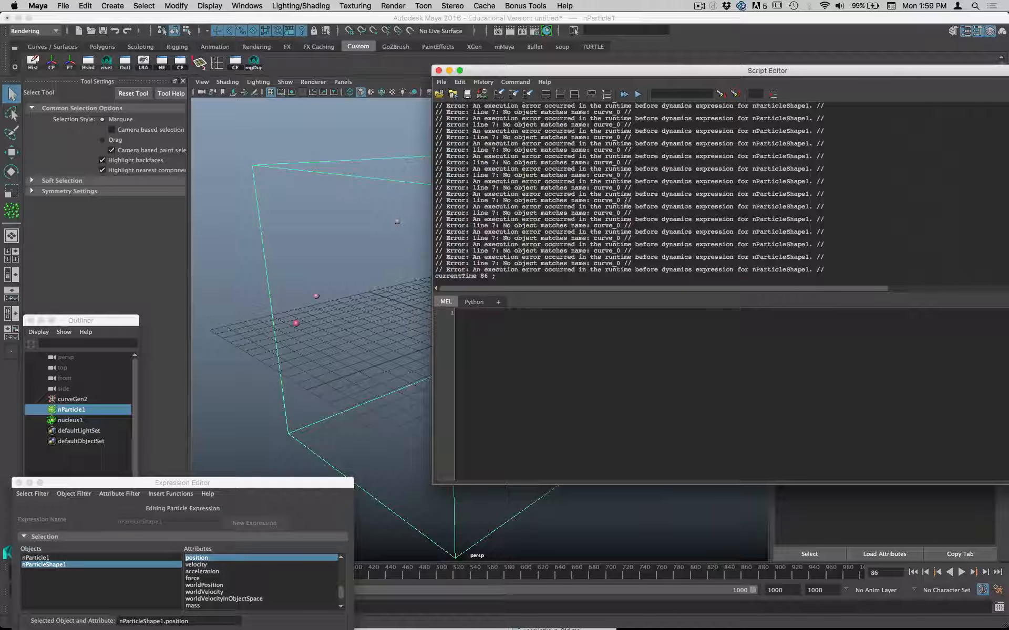
Step: Copy "curve -p ($pos.x) ($pos.y) ($pos.z) -n $curveName;" from the wiki in Chrome into the Creation expression and apply it
drag(257, 486, 539, 108)
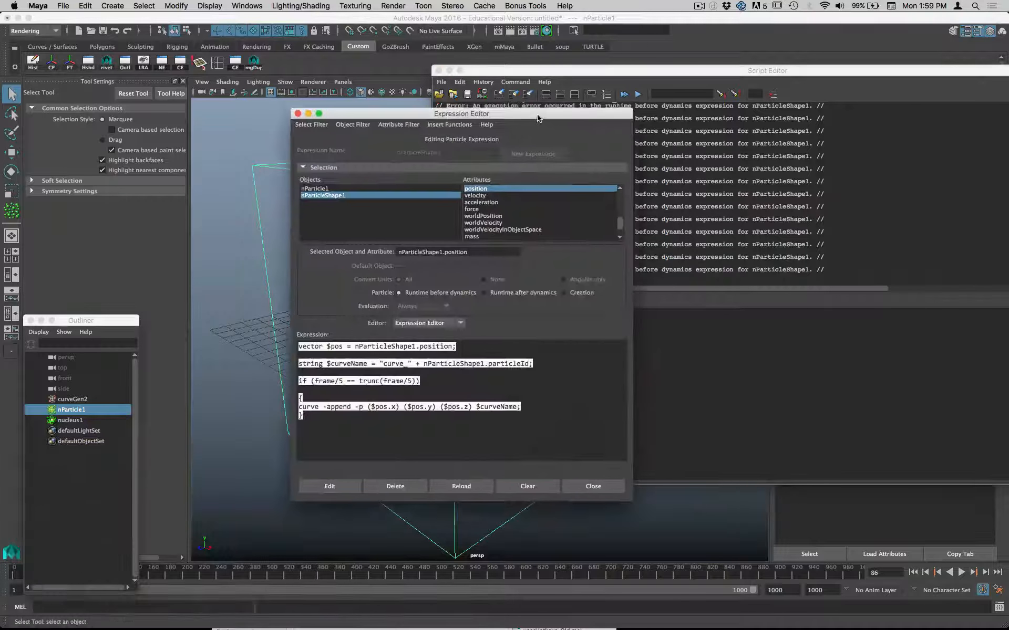
click(571, 282)
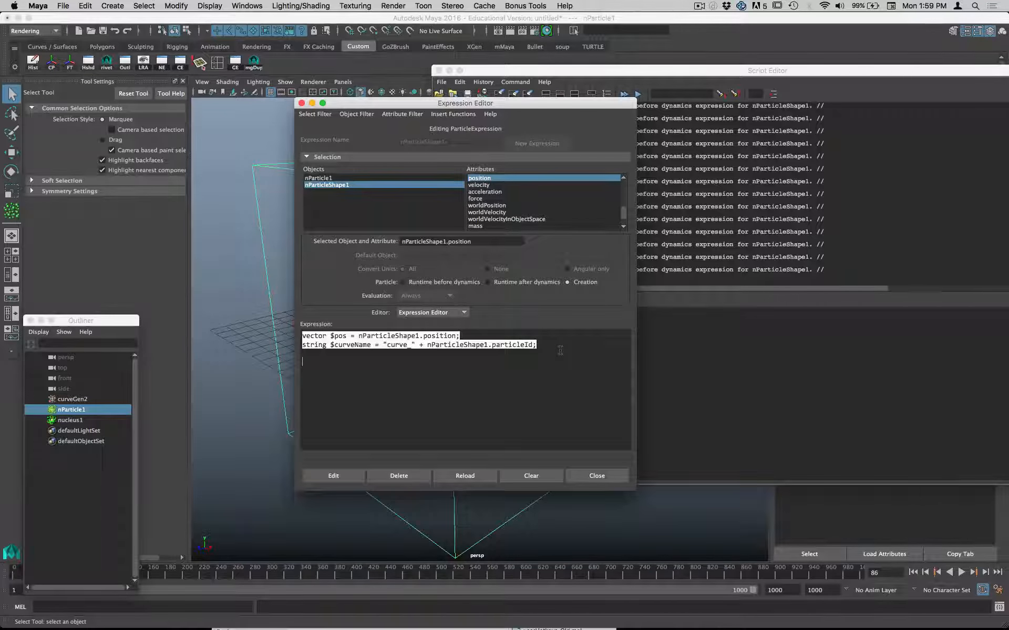
key(super+Tab)
drag(589, 290, 371, 288)
key(super+c)
key(super+Tab)
key(super+v)
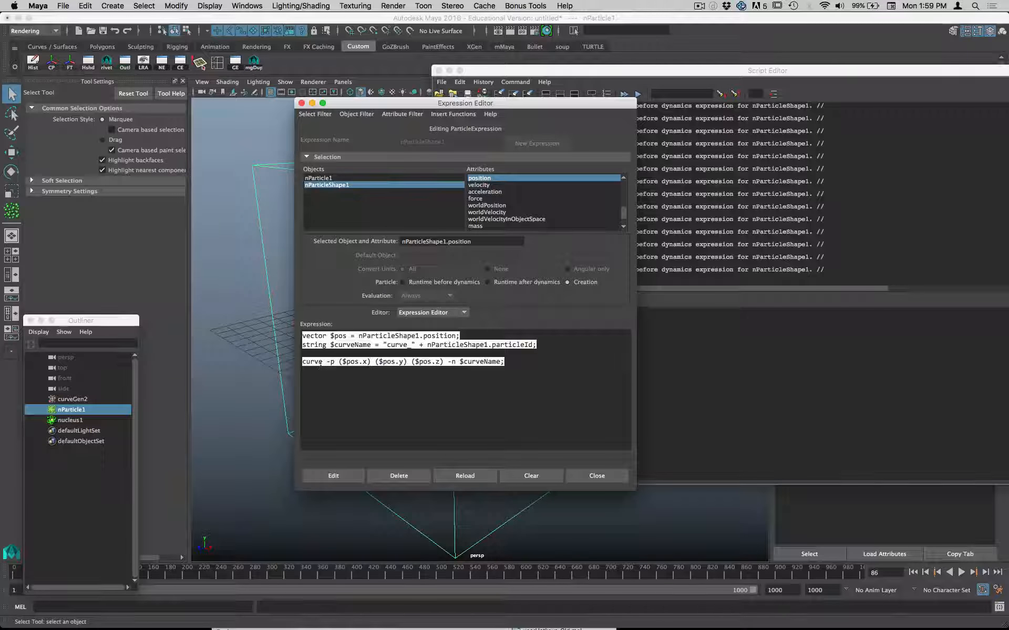
click(346, 470)
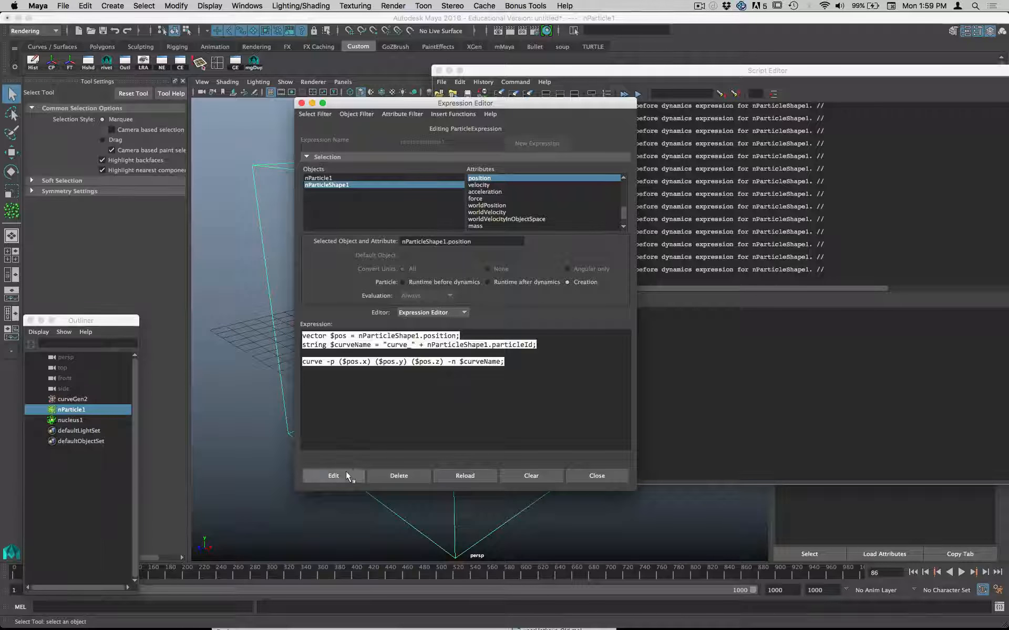
Step: Move both editors clear of the viewport and play the simulation from frame 1 to generate the particle curves, stopping around frame 147
drag(505, 106, 223, 515)
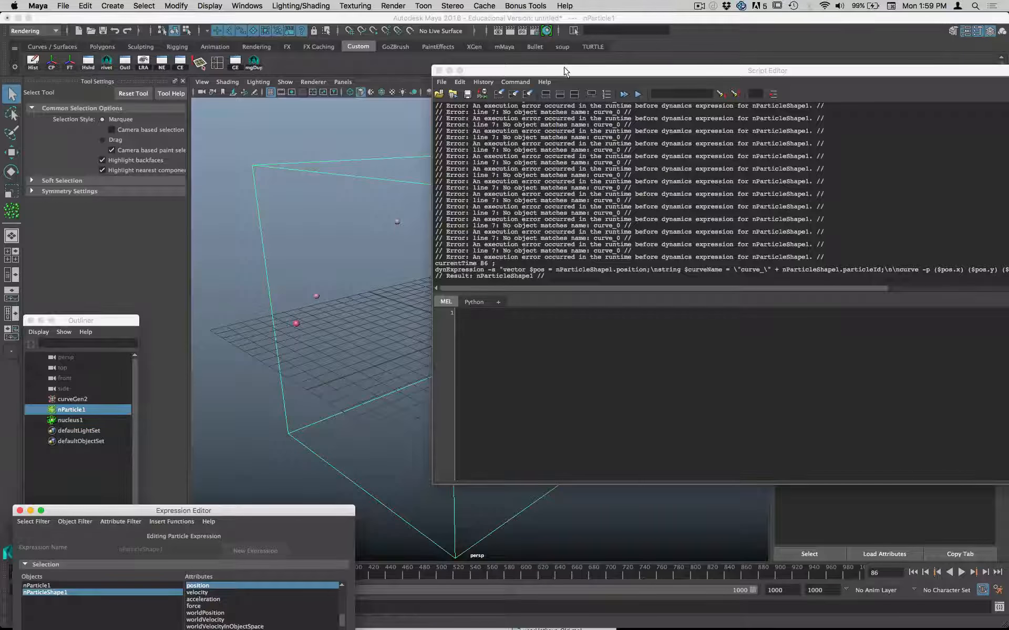
drag(566, 70, 786, 30)
click(913, 572)
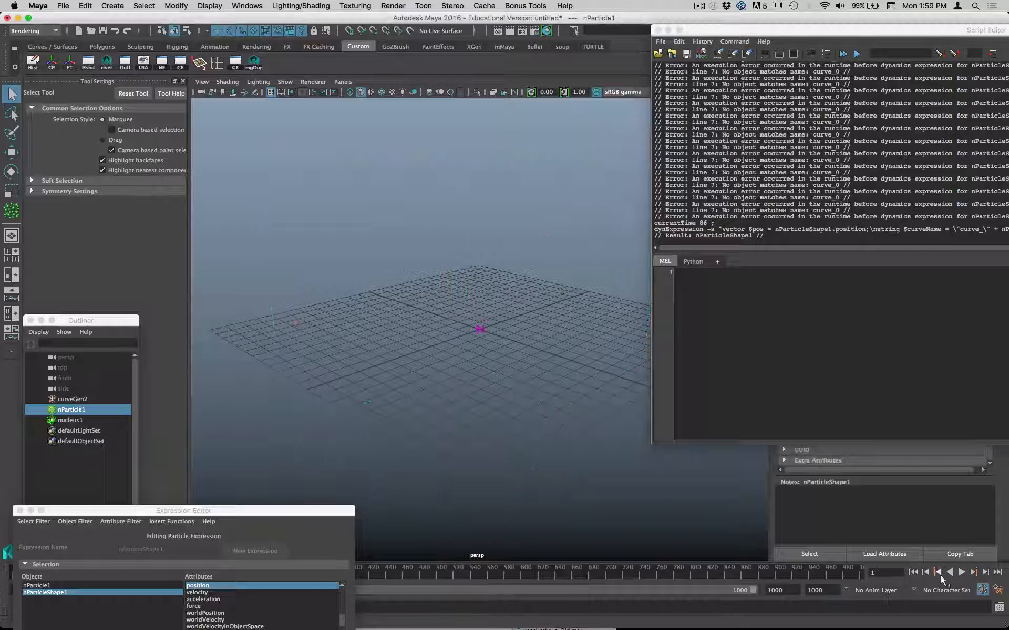
click(961, 572)
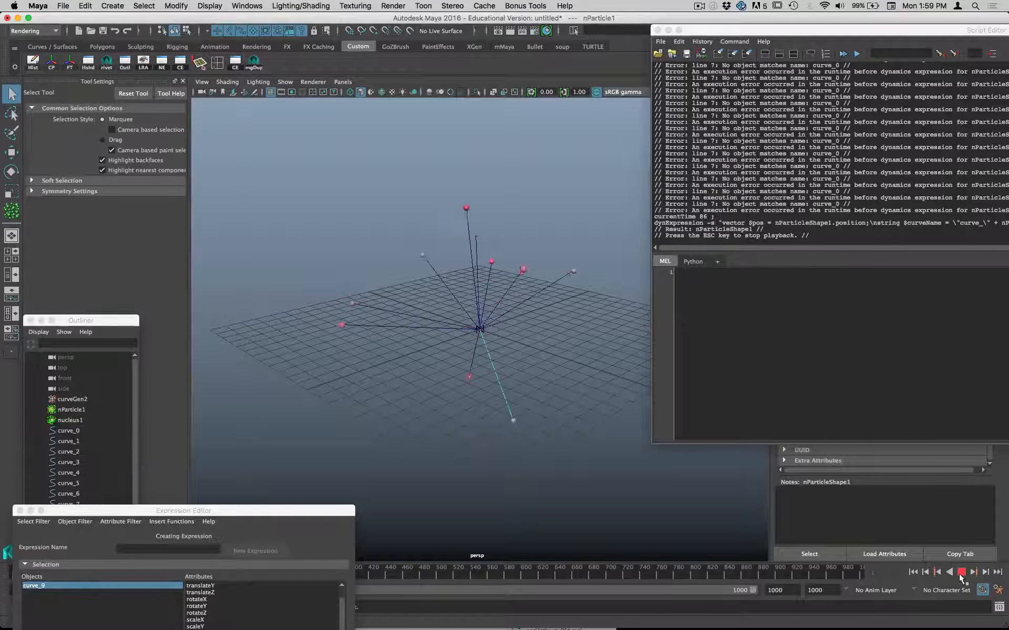
click(961, 572)
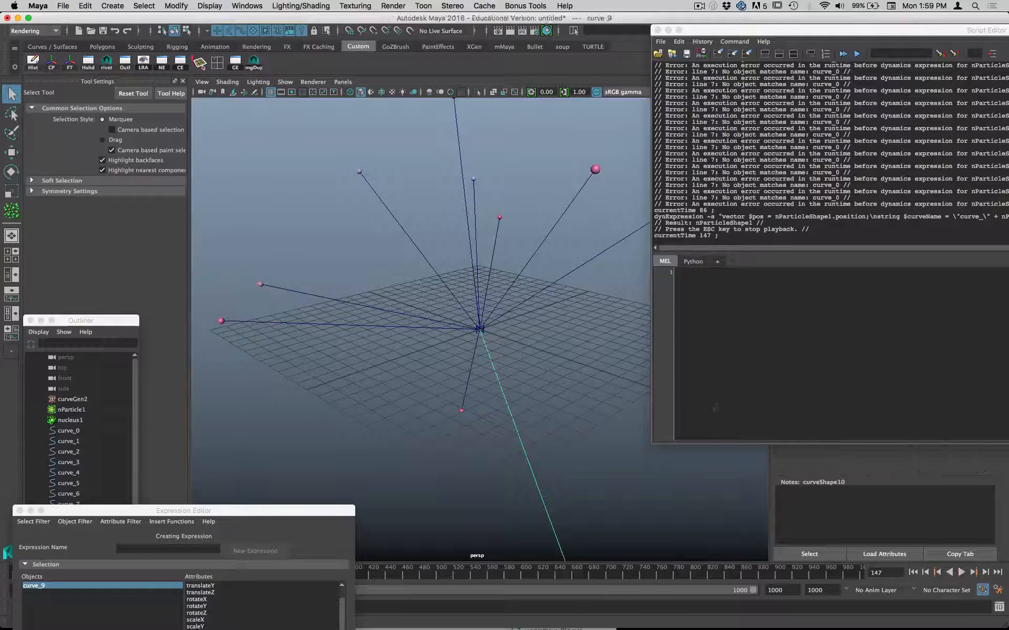
Step: Select curve_6 and curve_7, display the control vertices of curve_6 to inspect their spacing, and return to frame 1
drag(552, 226, 600, 307)
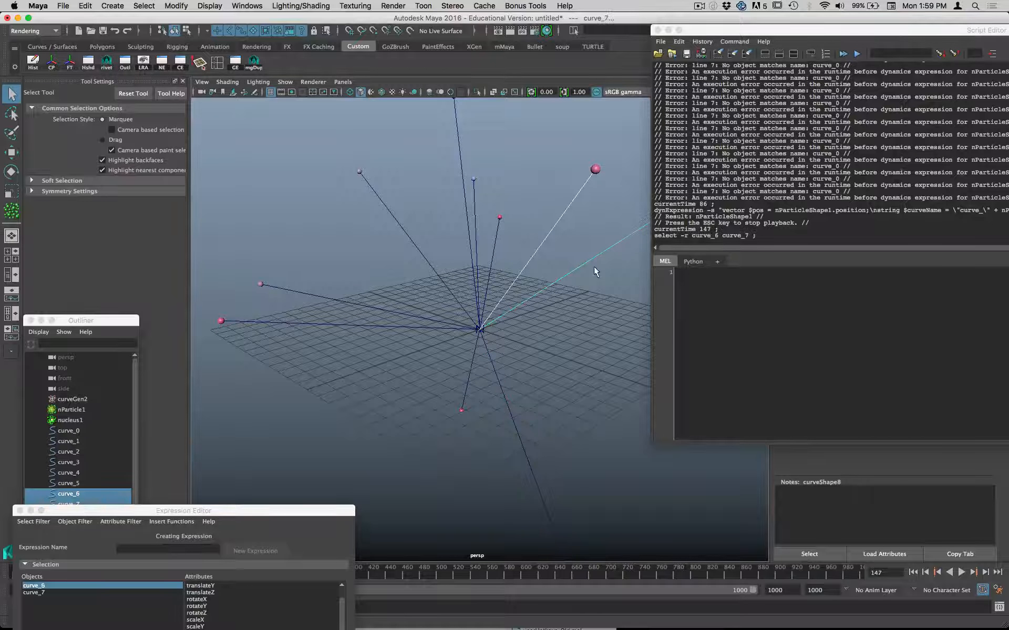
right_drag(594, 267, 491, 259)
alt+drag(566, 278, 426, 289)
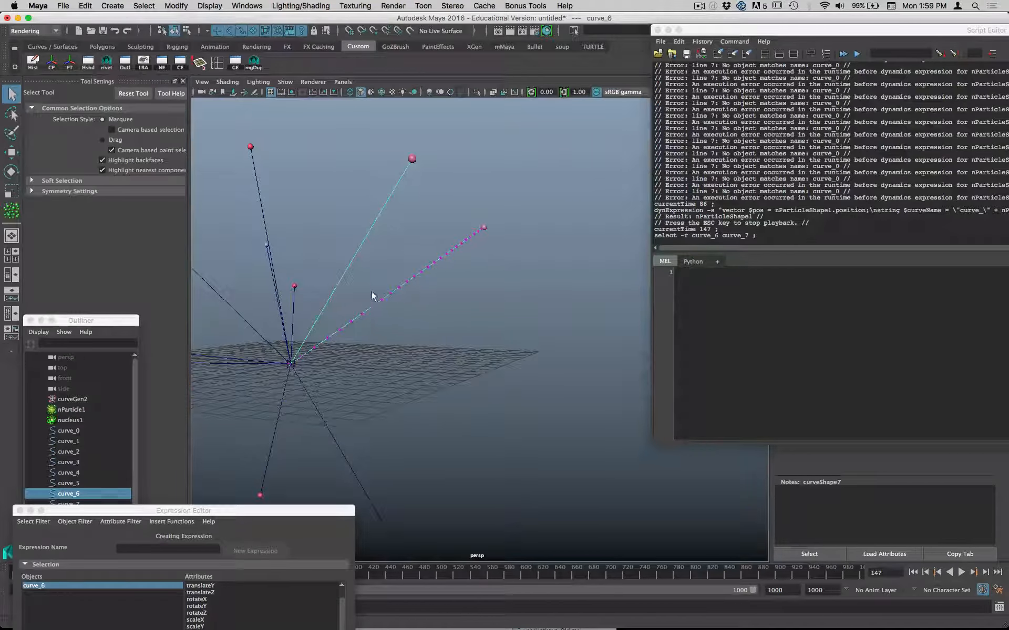
click(913, 573)
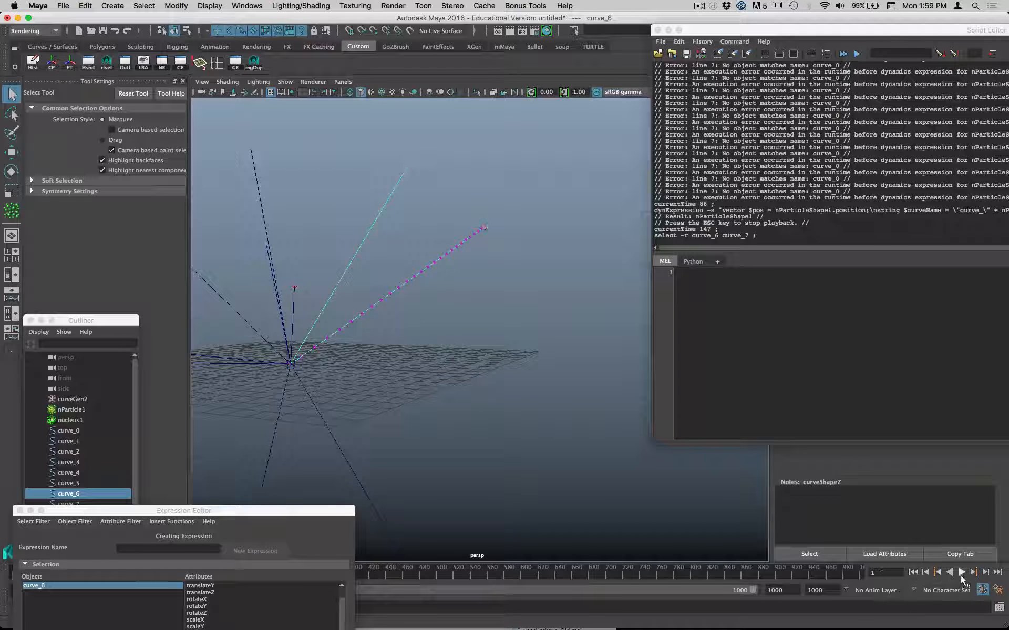
Step: Play the simulation from frame 1 and stop it around frame 200
click(961, 573)
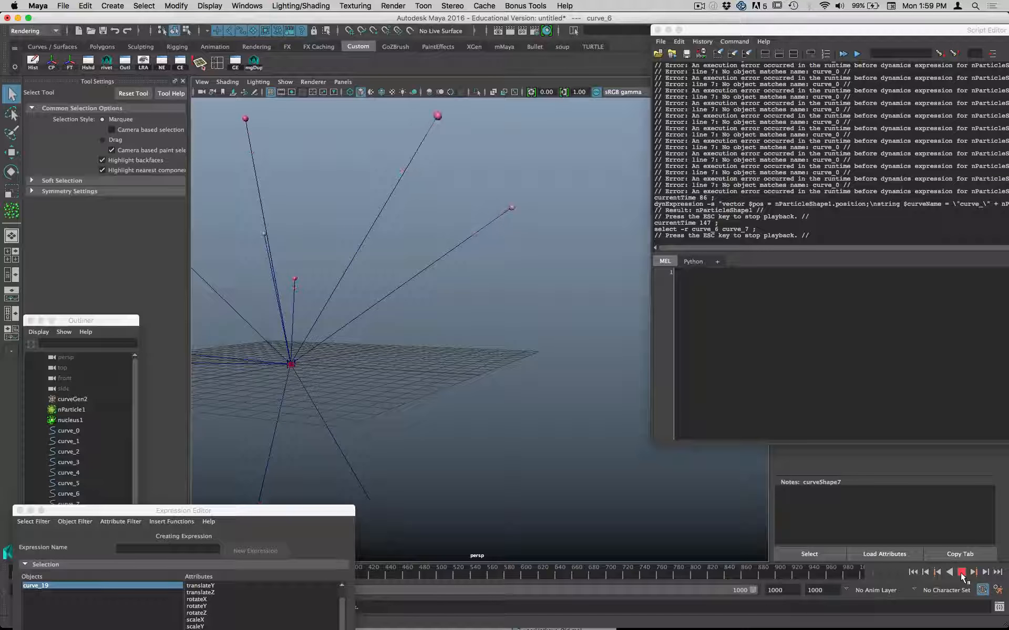
click(961, 572)
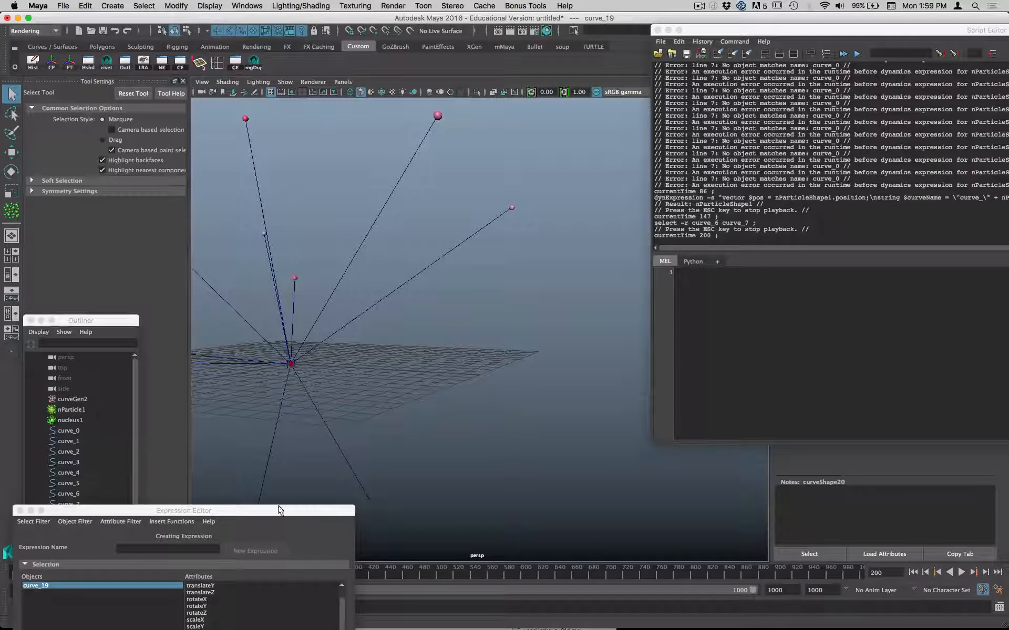
Step: Select curve_0 through curve_19 in the Outliner, delete them, and move the Outliner clear of the viewport
click(125, 62)
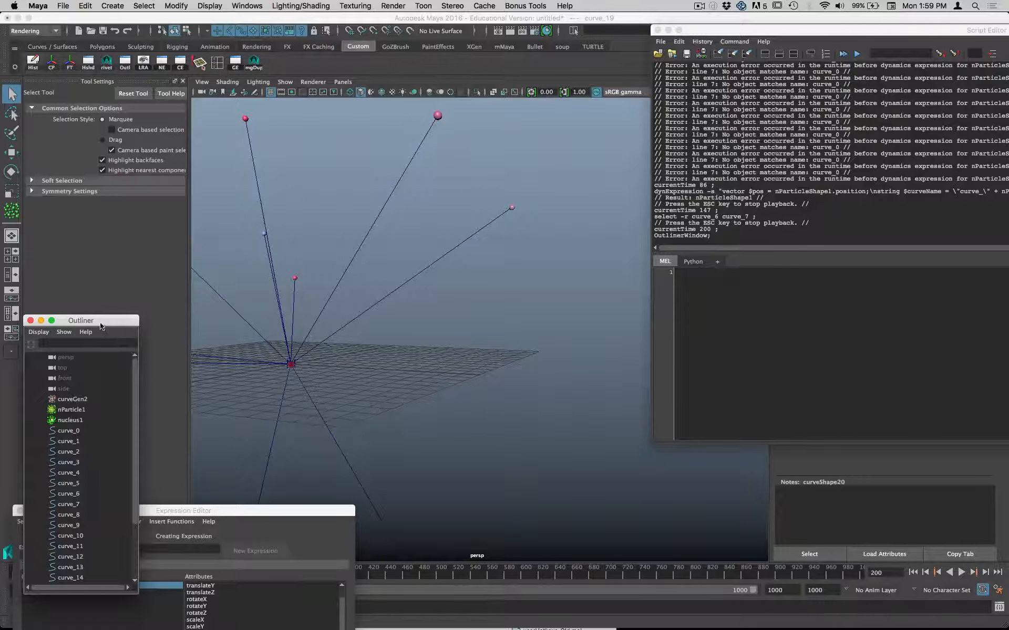
drag(105, 320, 407, 153)
scroll(385, 357, down, 5)
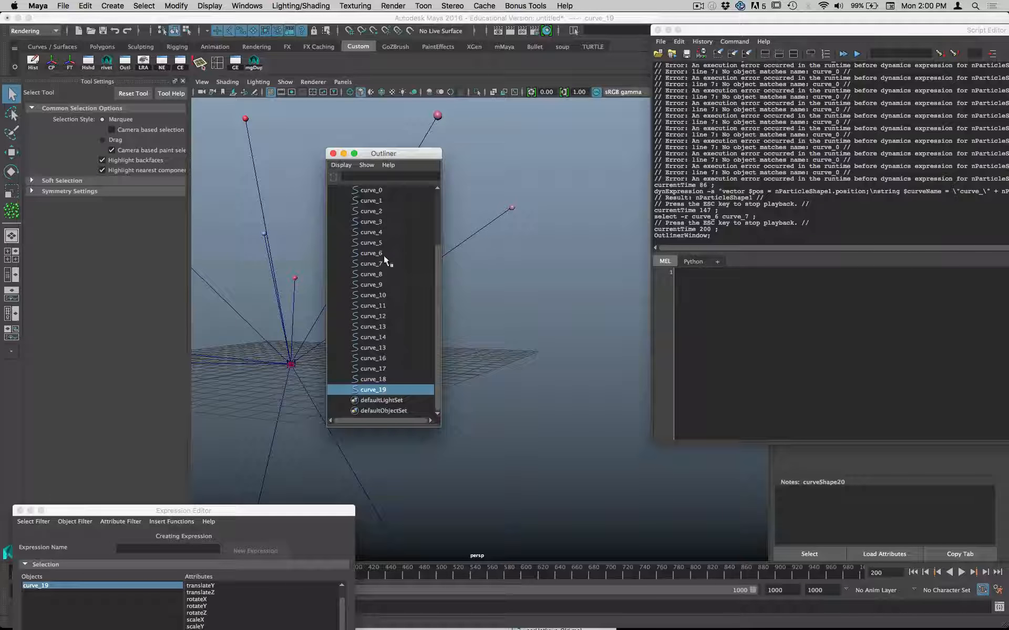
scroll(384, 260, up, 5)
scroll(386, 269, down, 5)
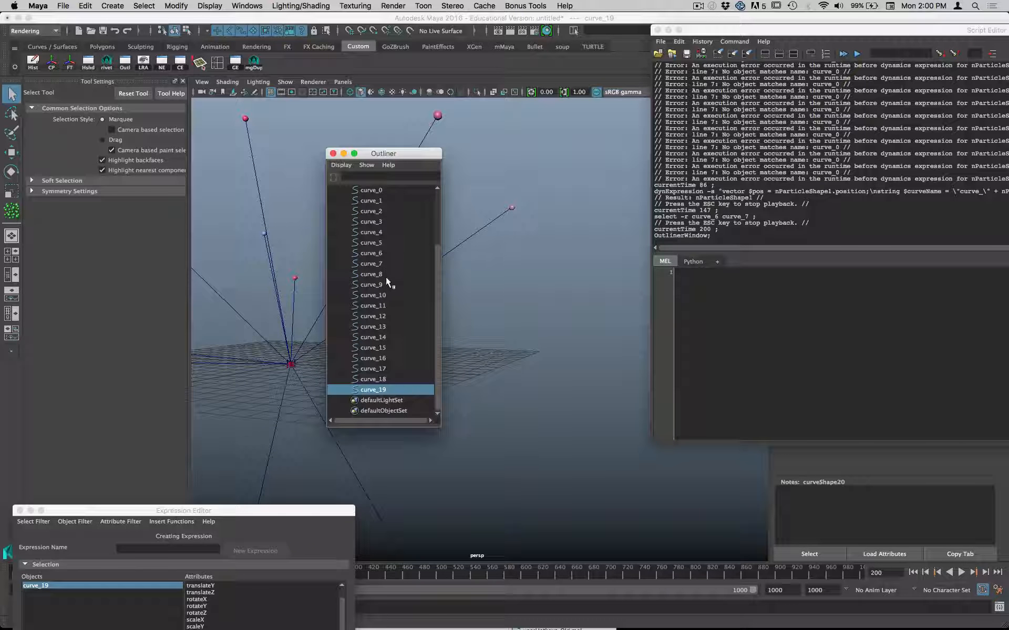
shift+click(369, 188)
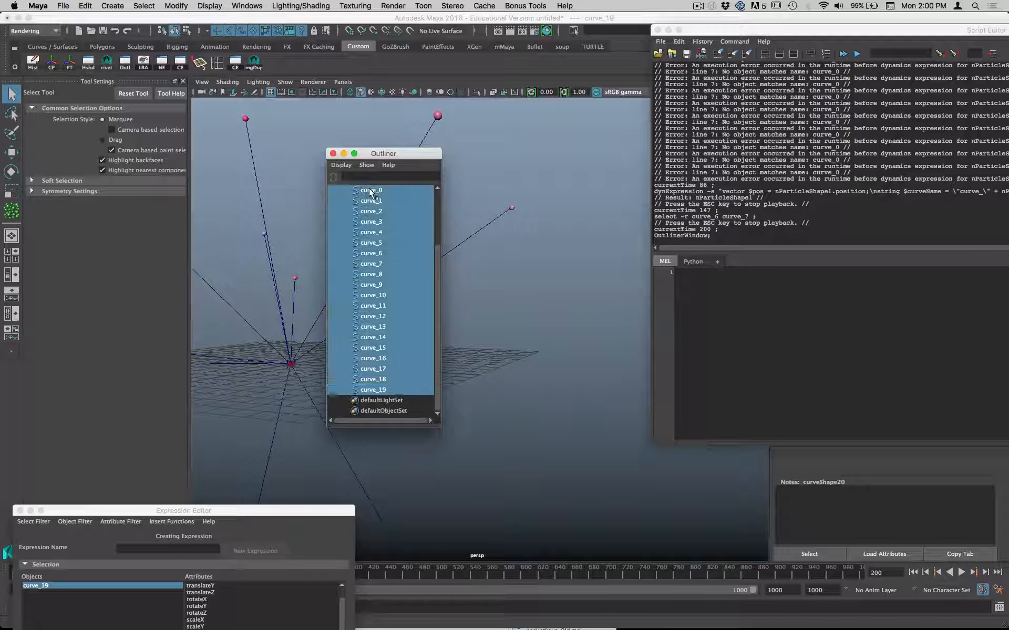
key(Delete)
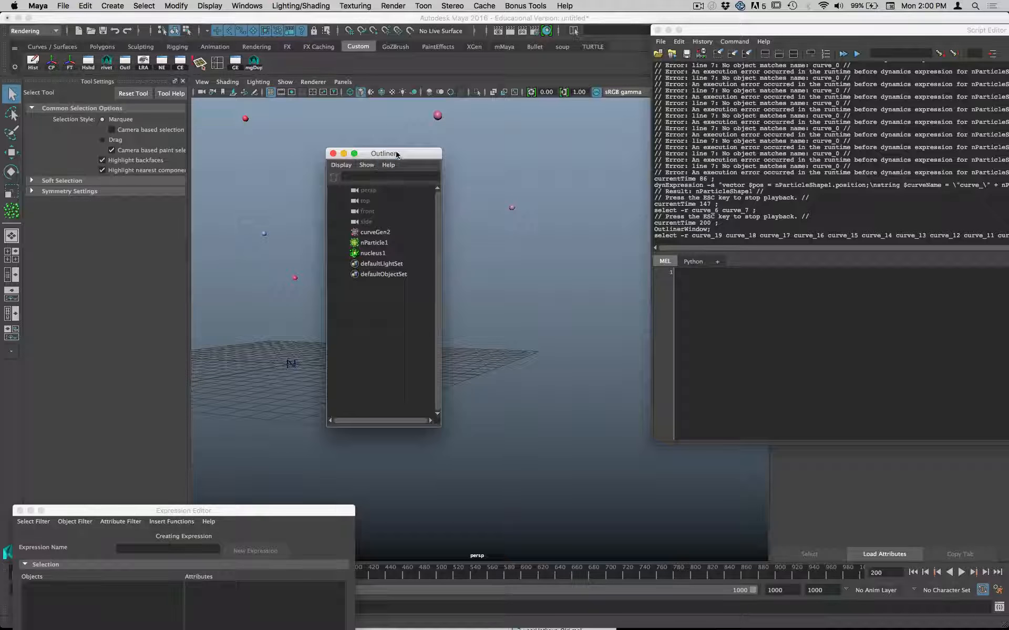
drag(373, 160, 207, 592)
Step: Switch to the wiki in Chrome and examine the Creation expression's objExists test, its if condition and the delete $curveName line
key(super+Tab)
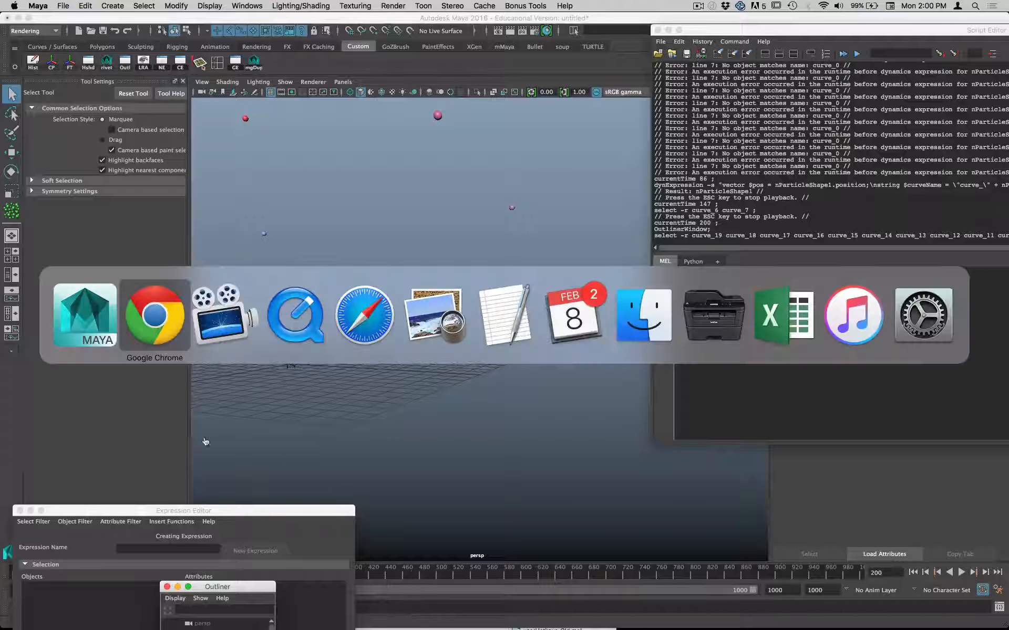
click(126, 333)
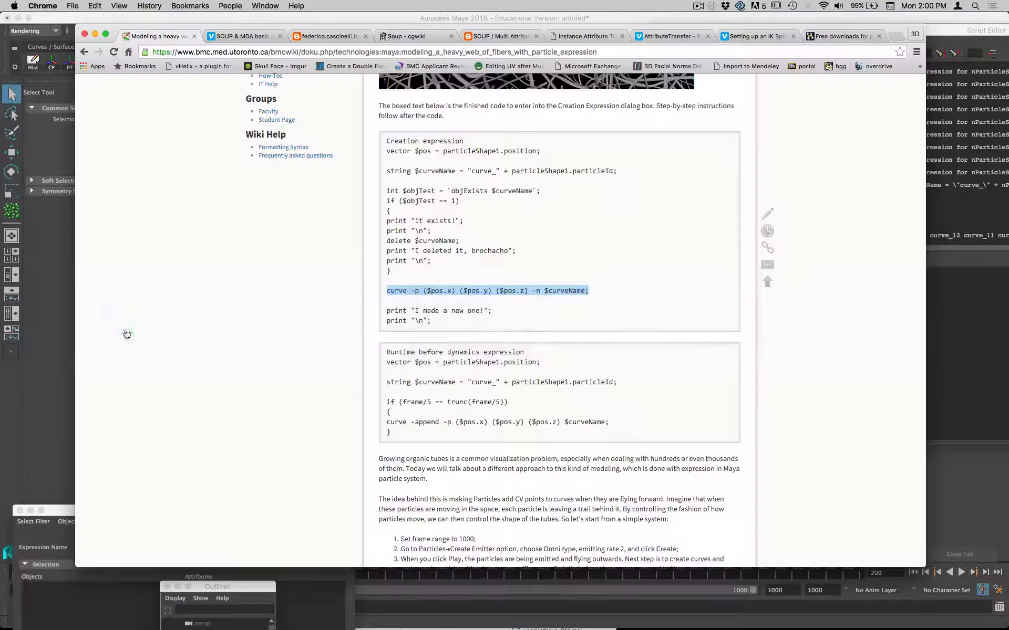
click(557, 269)
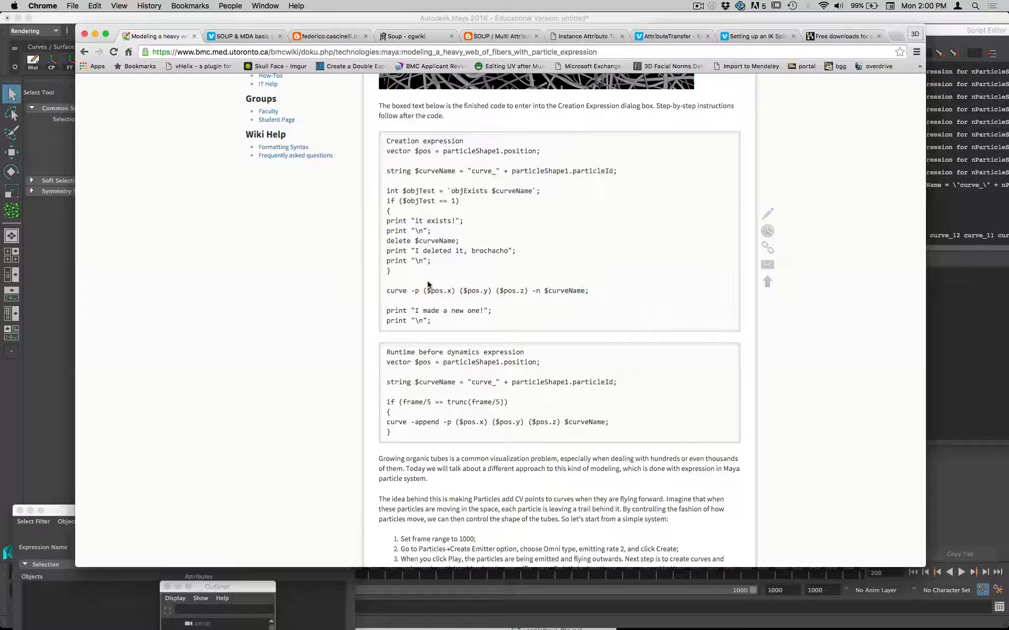
drag(427, 278, 369, 196)
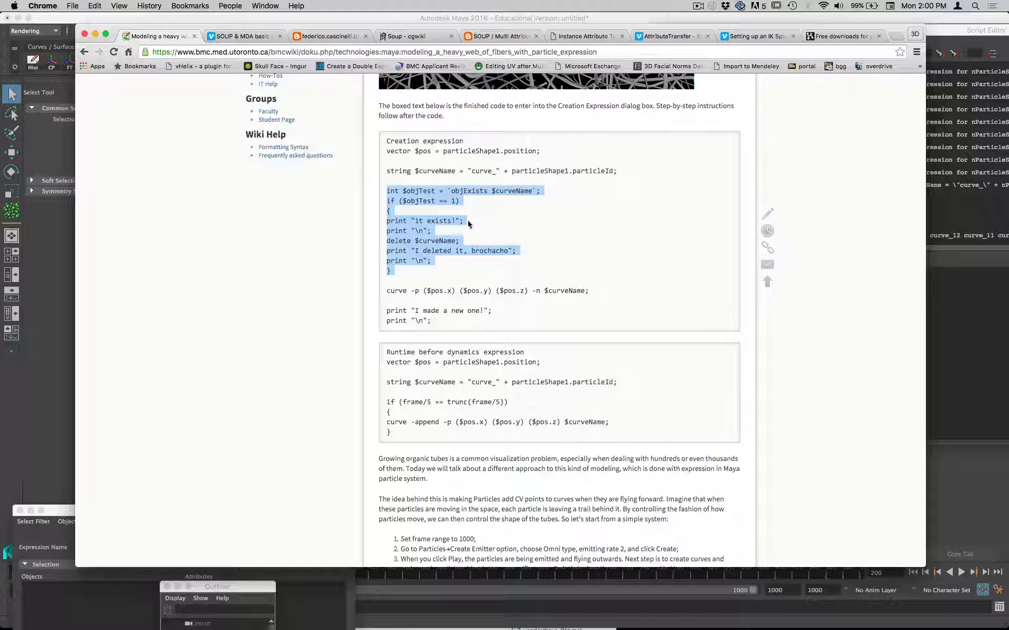
double_click(394, 191)
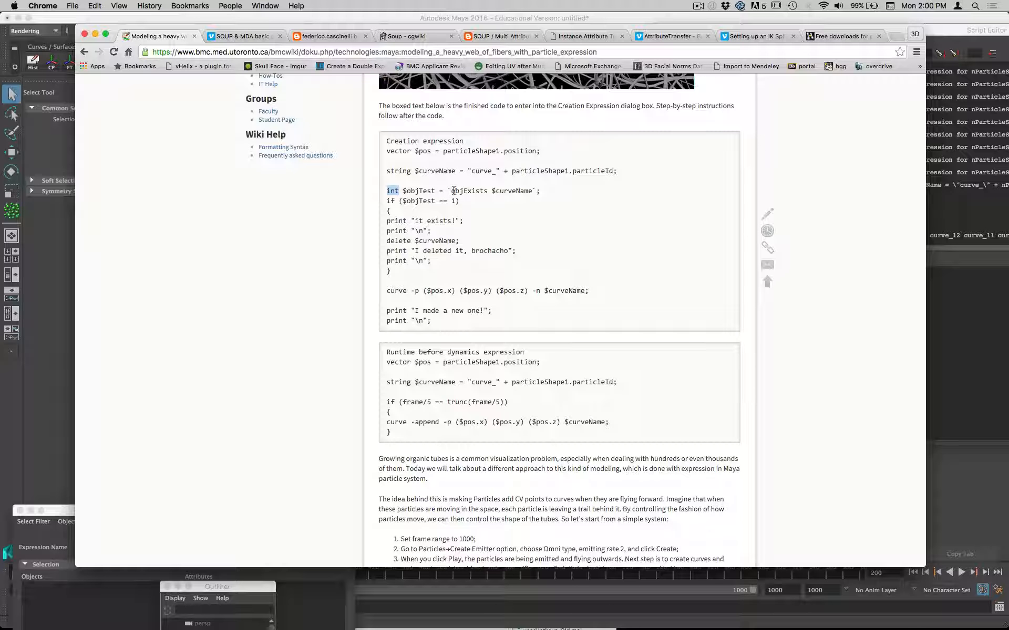
mouse_move(451, 190)
mouse_down()
mouse_move(487, 191)
mouse_move(454, 191)
mouse_up()
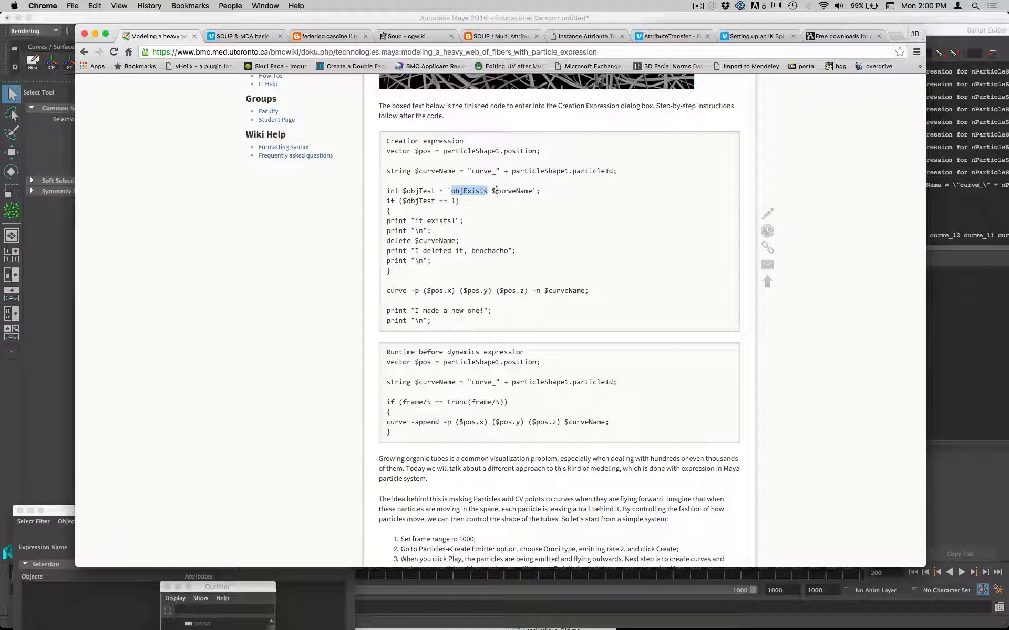
drag(492, 191, 531, 189)
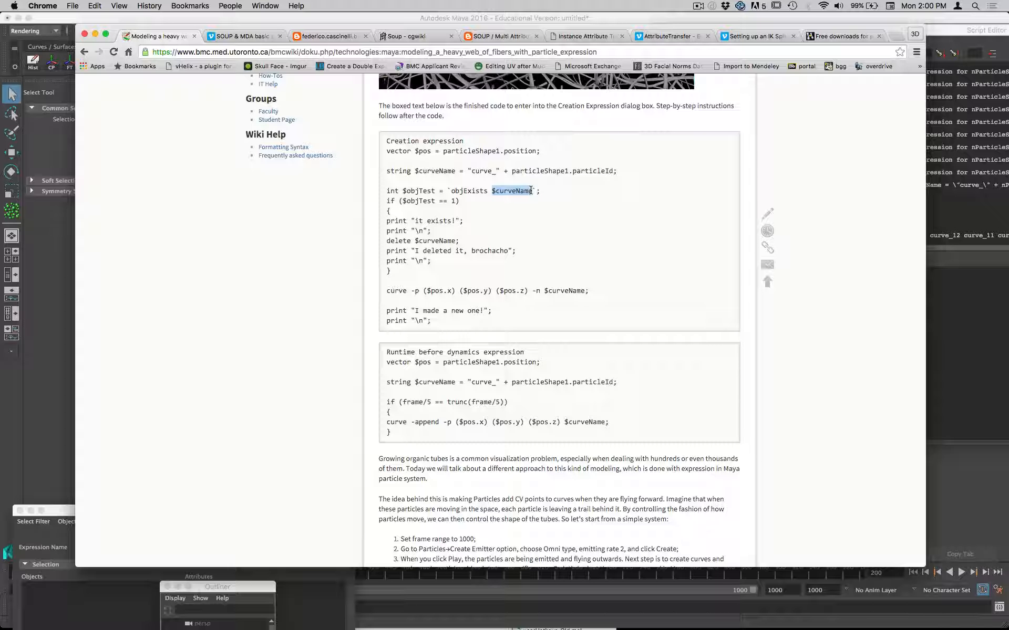
click(465, 210)
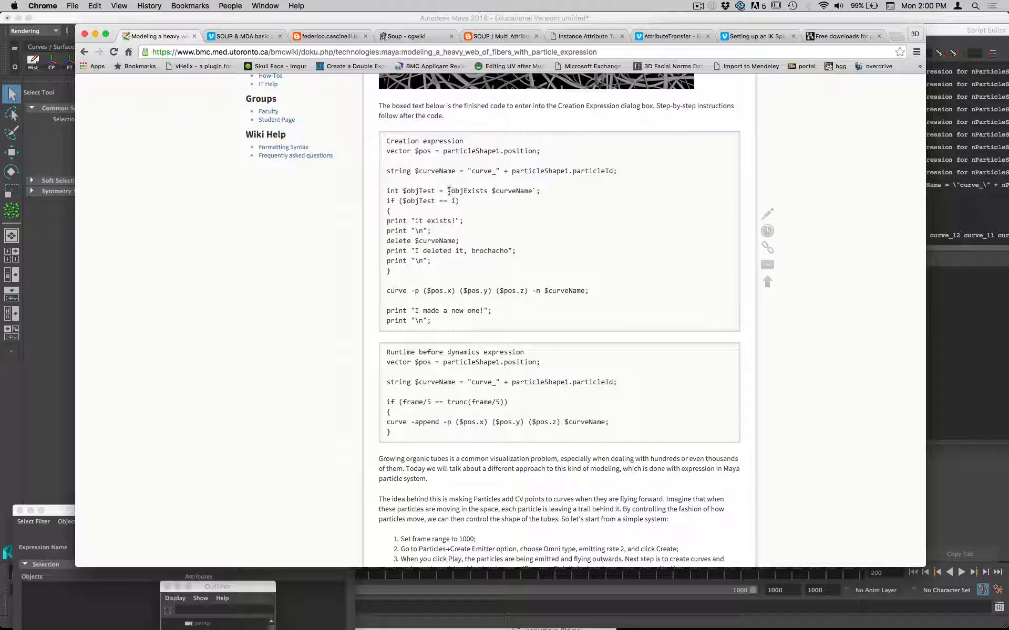
drag(448, 190, 532, 191)
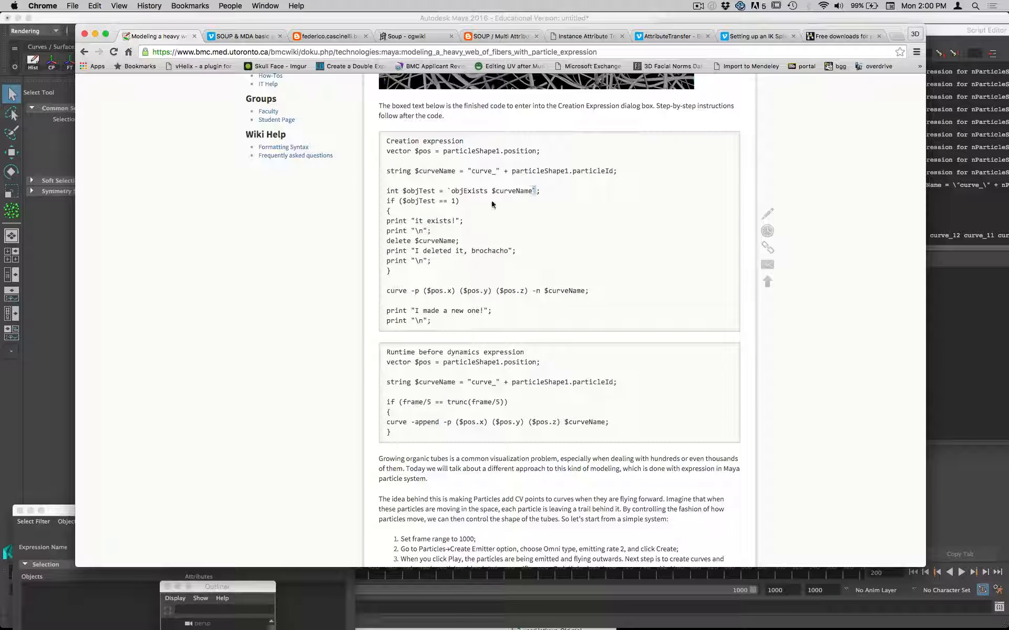
drag(438, 191, 535, 191)
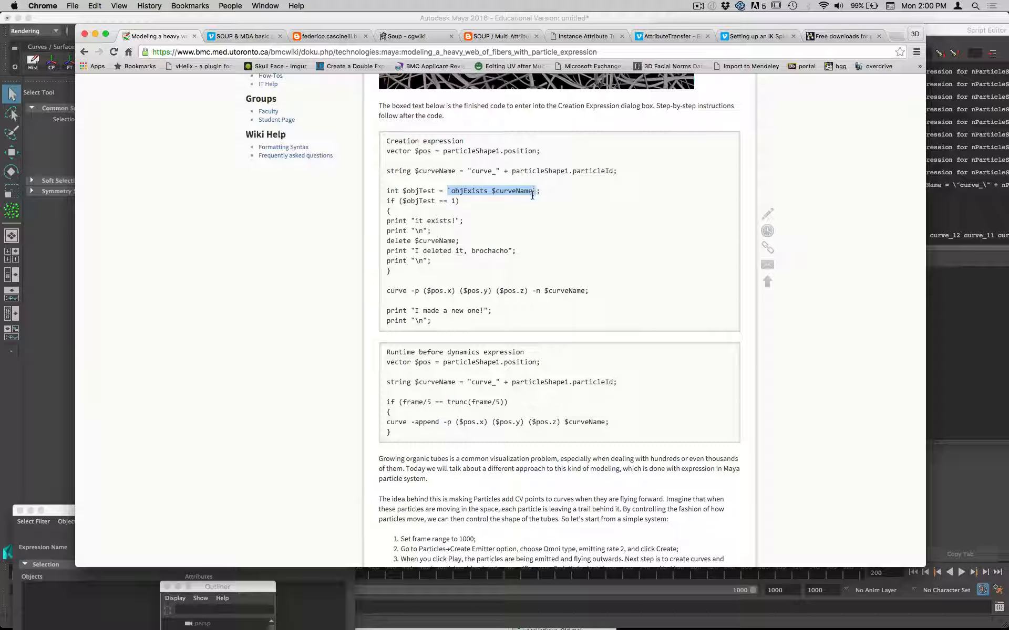
click(460, 201)
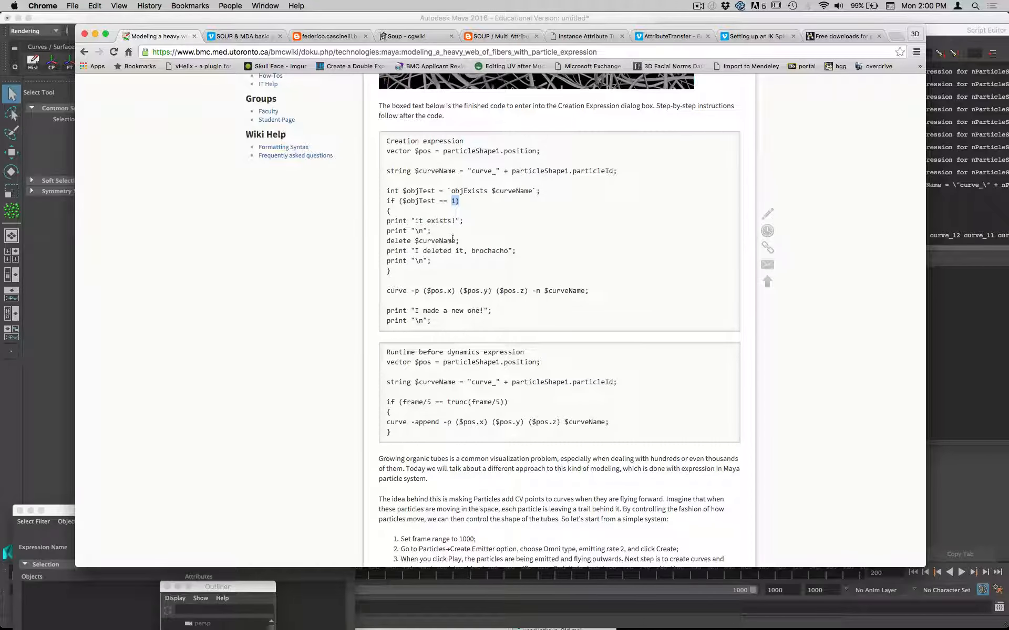
drag(460, 240, 374, 241)
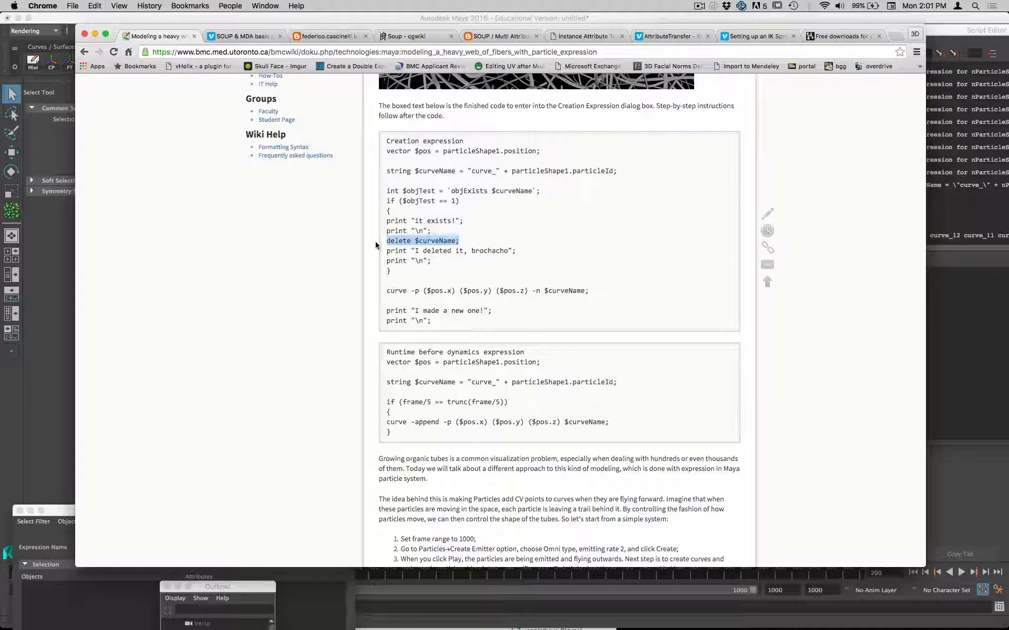
Step: Copy the block from "int $objTest = `objExists $curveName`;" through its closing brace and return to Maya
drag(435, 263, 364, 192)
key(super+c)
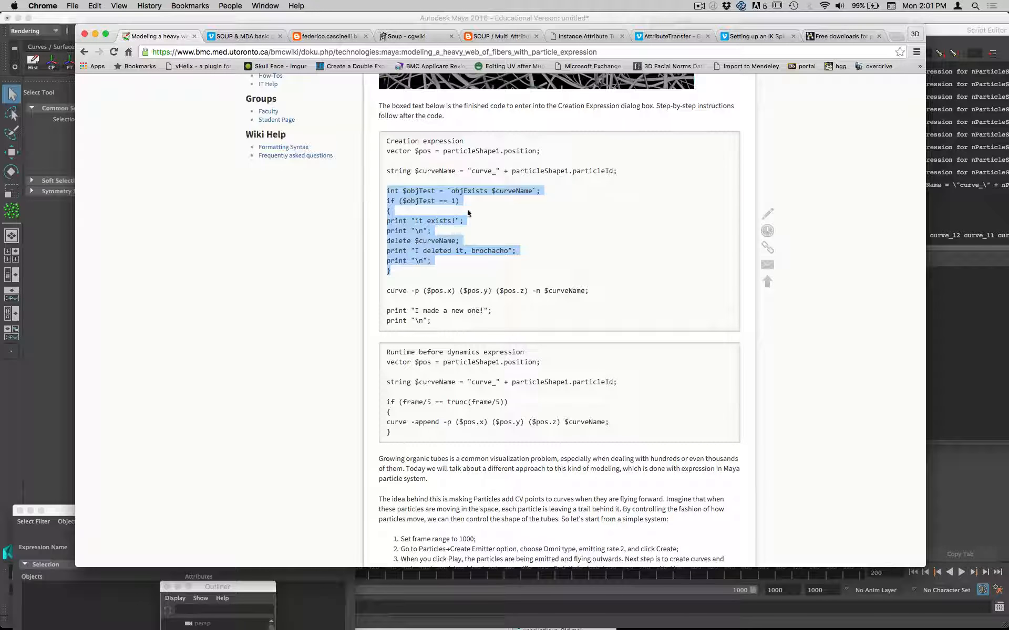
key(super+Tab)
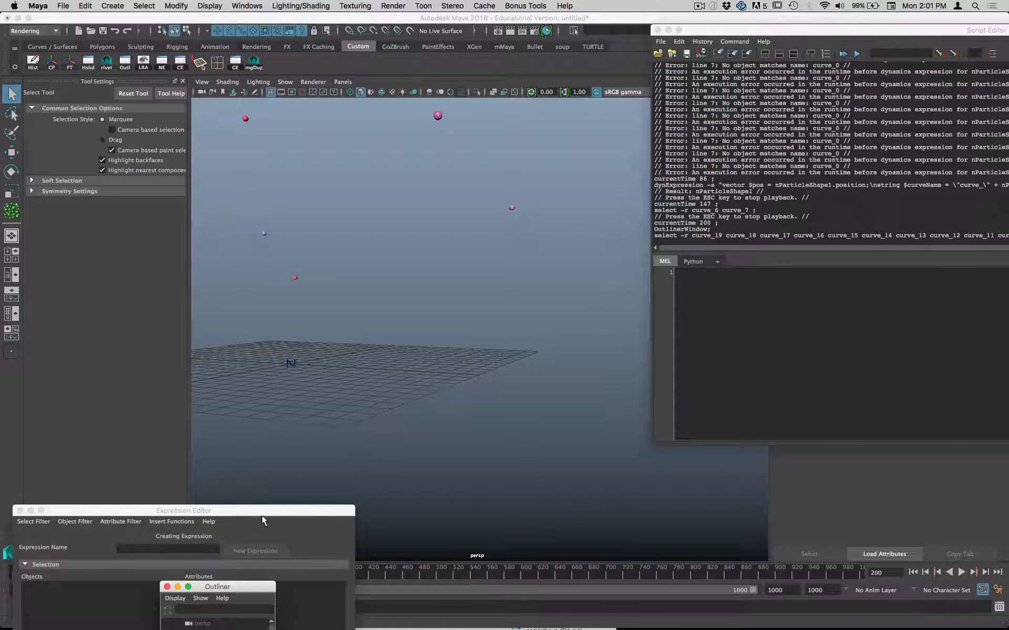
Step: Rearrange the editor windows, select nParticle1, and open the Creation expression for its per-particle Position attribute
drag(262, 515, 347, 167)
drag(771, 24, 733, 549)
click(1003, 190)
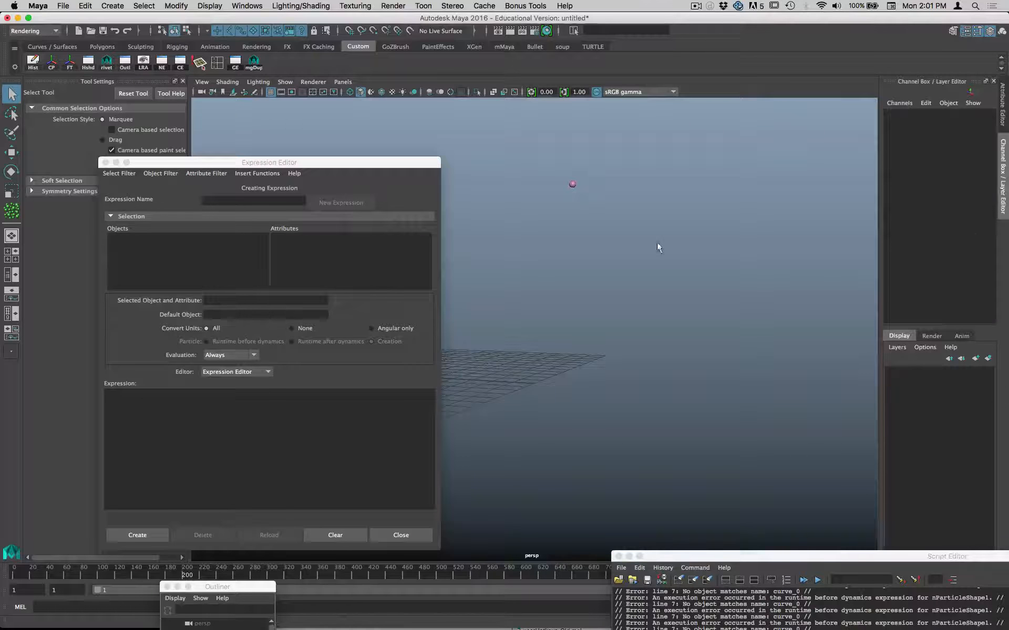
drag(331, 163, 393, 232)
drag(540, 160, 602, 211)
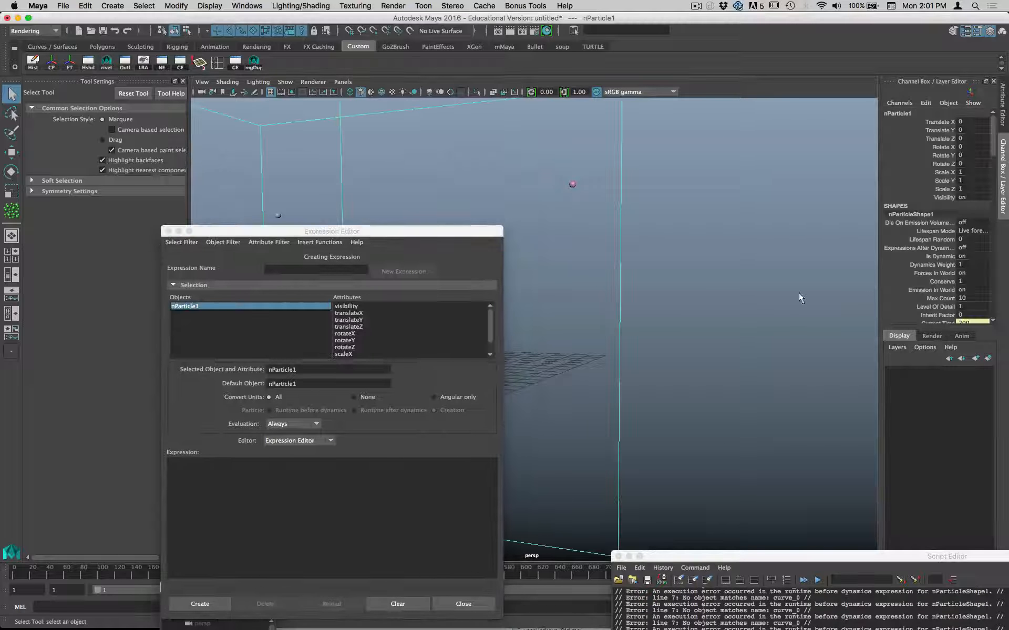
key(ctrl+a)
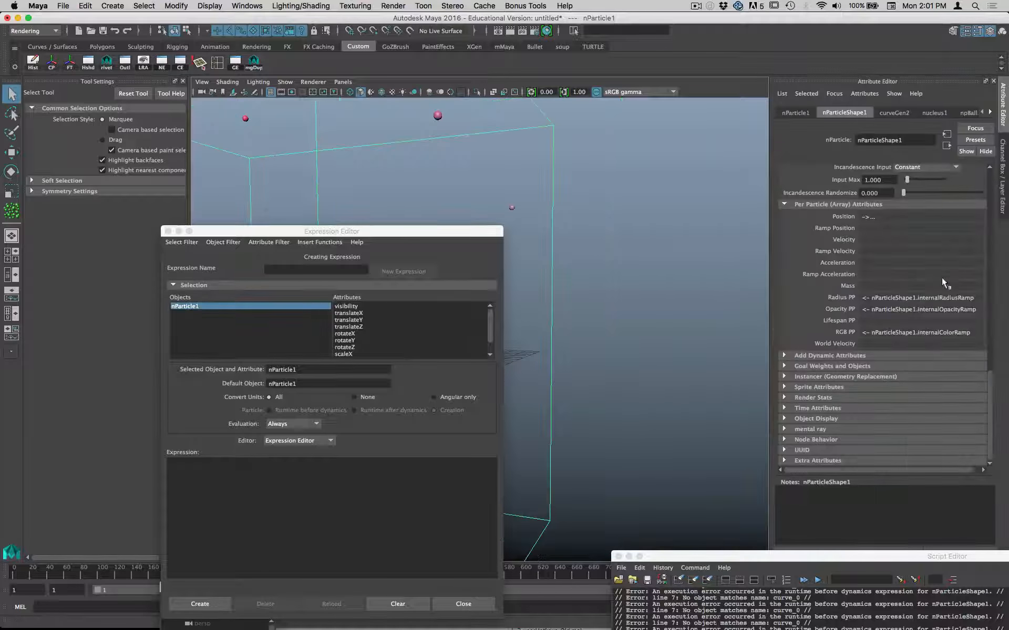
right_click(874, 218)
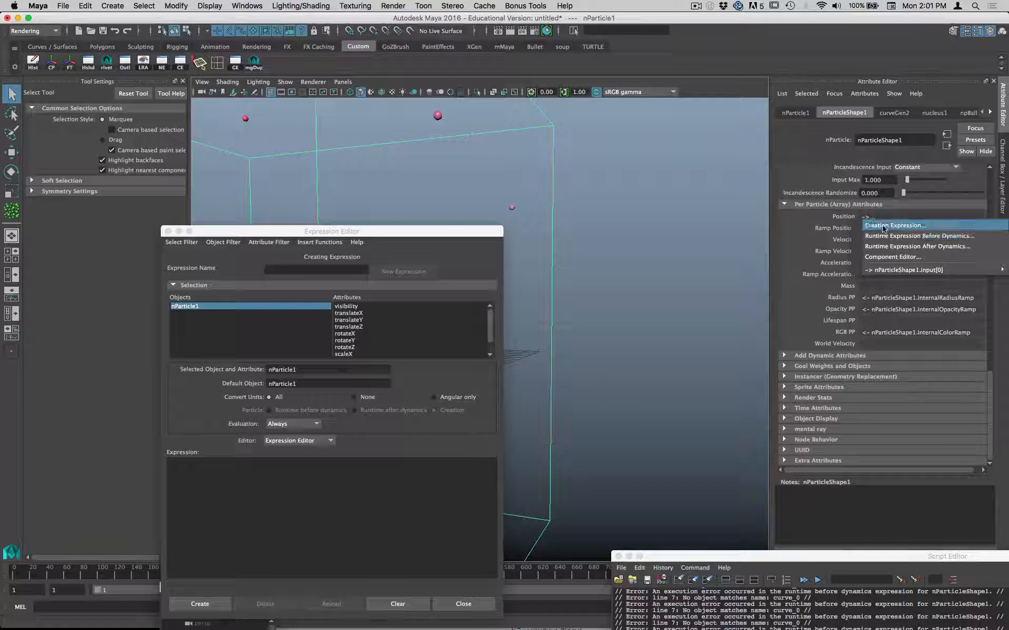
click(884, 229)
drag(390, 231, 557, 100)
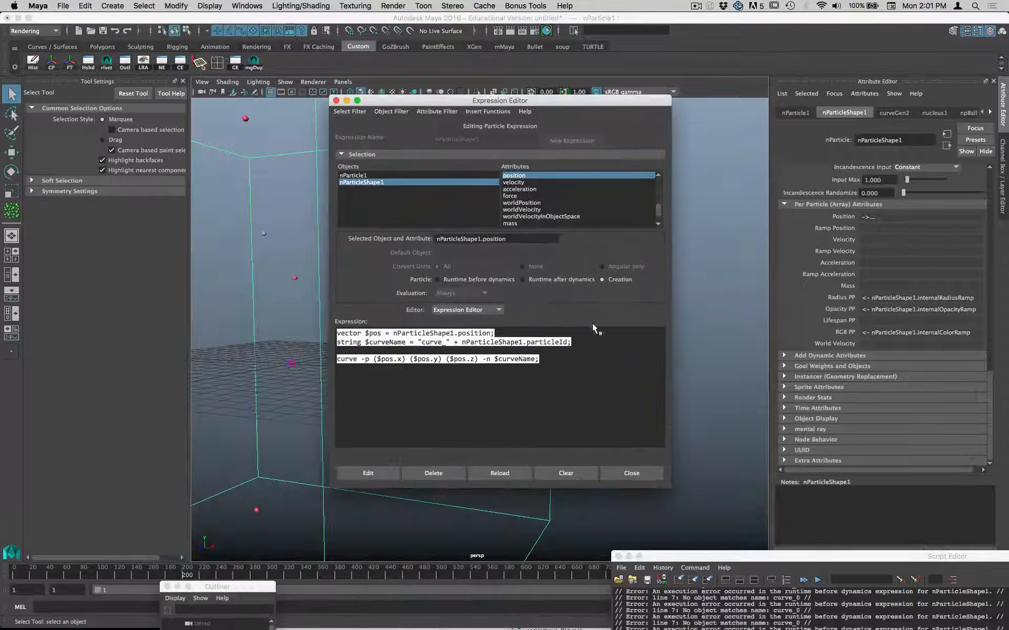
Step: Insert the copied objExists check between the $curveName line and the curve command in the Creation expression, and apply the edit
key(Return)
key(Return)
key(Return)
key(Return)
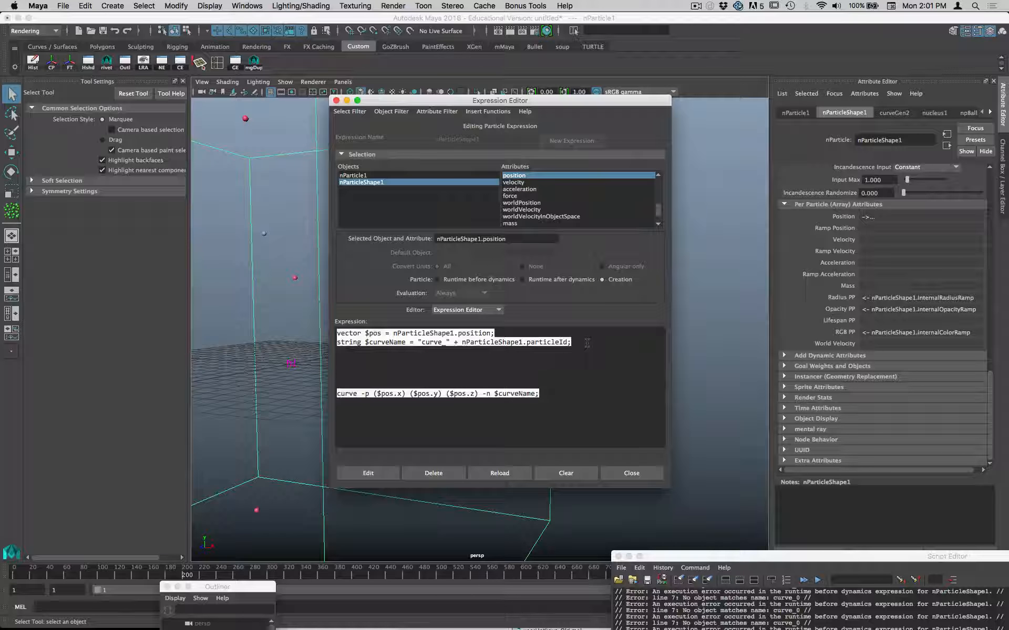
key(Up)
key(super+v)
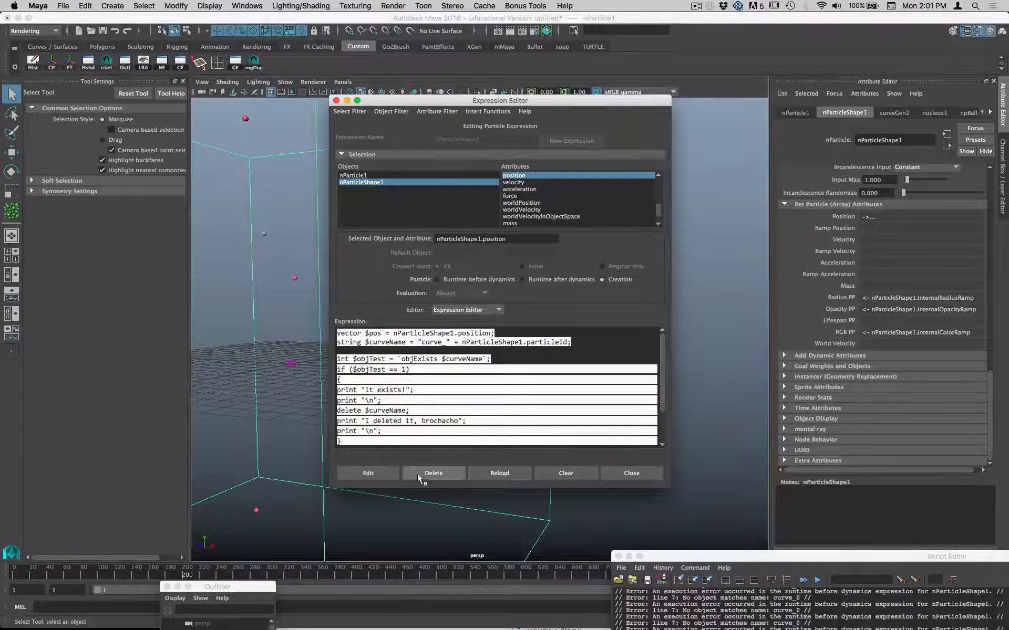
click(388, 471)
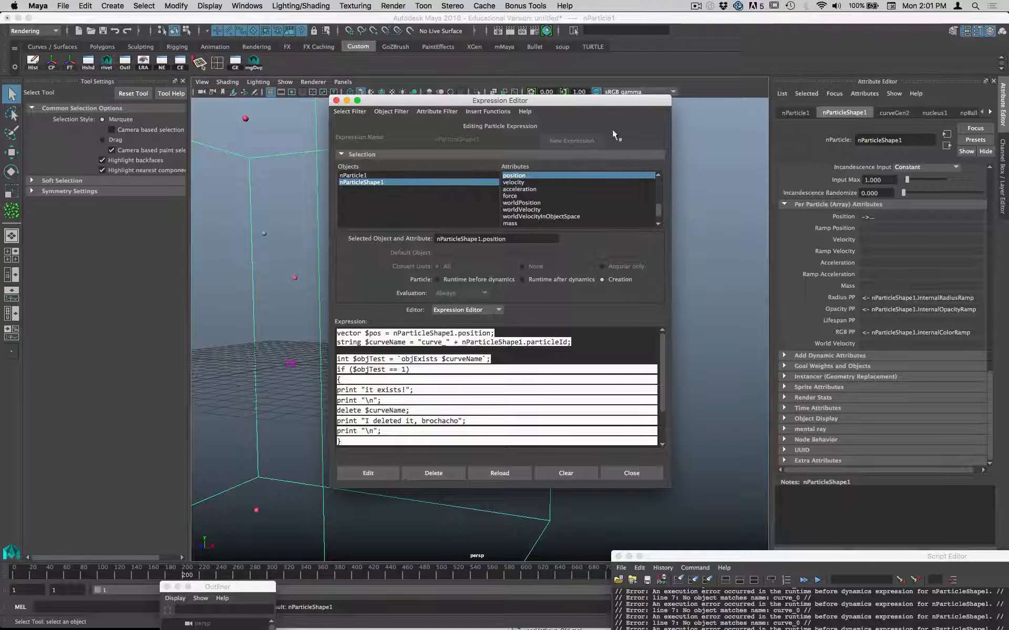
Step: Move the Expression Editor out of the way and bring the Script Editor output into view beside the particles
double_click(608, 103)
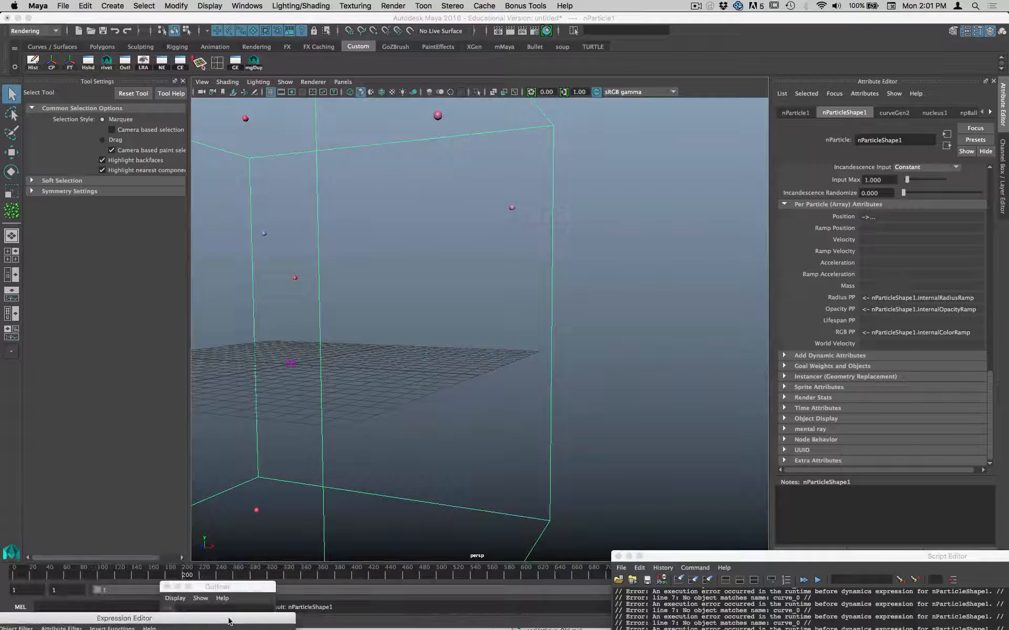
double_click(764, 557)
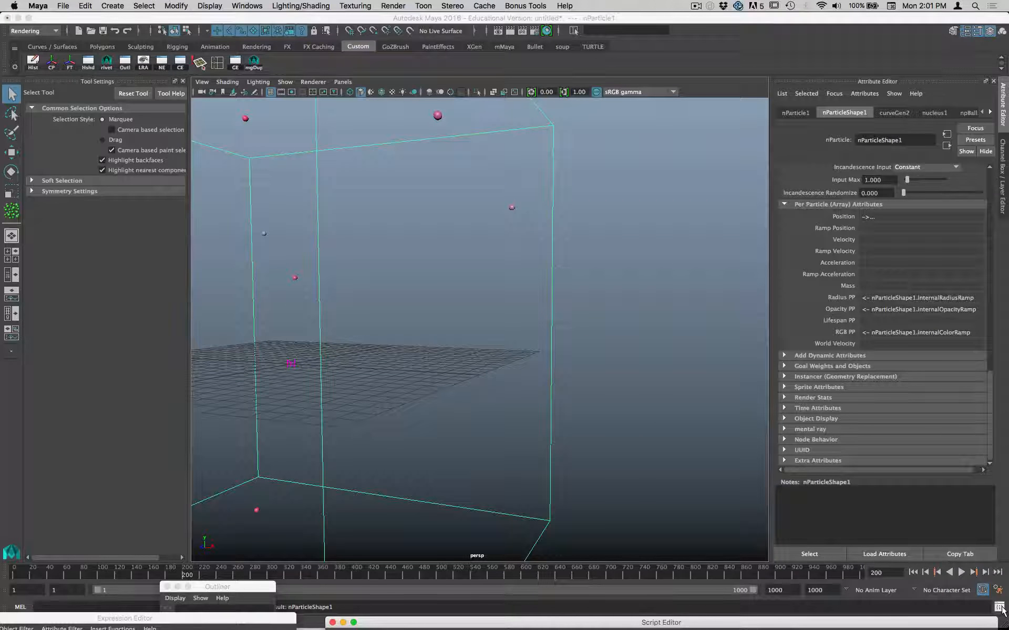
drag(740, 623, 879, 23)
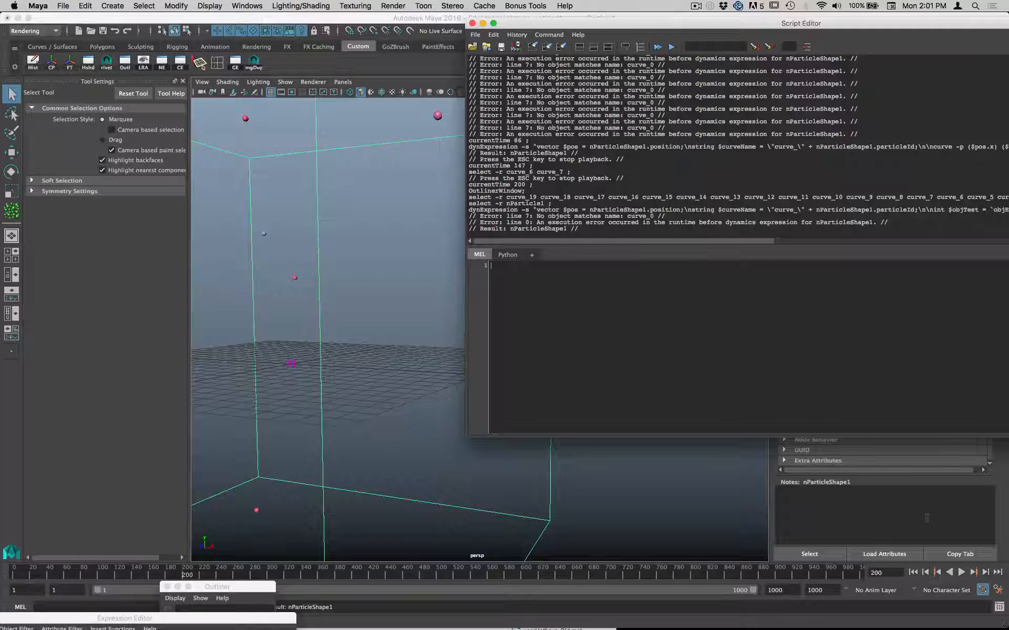
Step: Test the expression by playing from frame 1 to about frame 129, and again from frame 1 to about frame 136
click(912, 572)
click(962, 575)
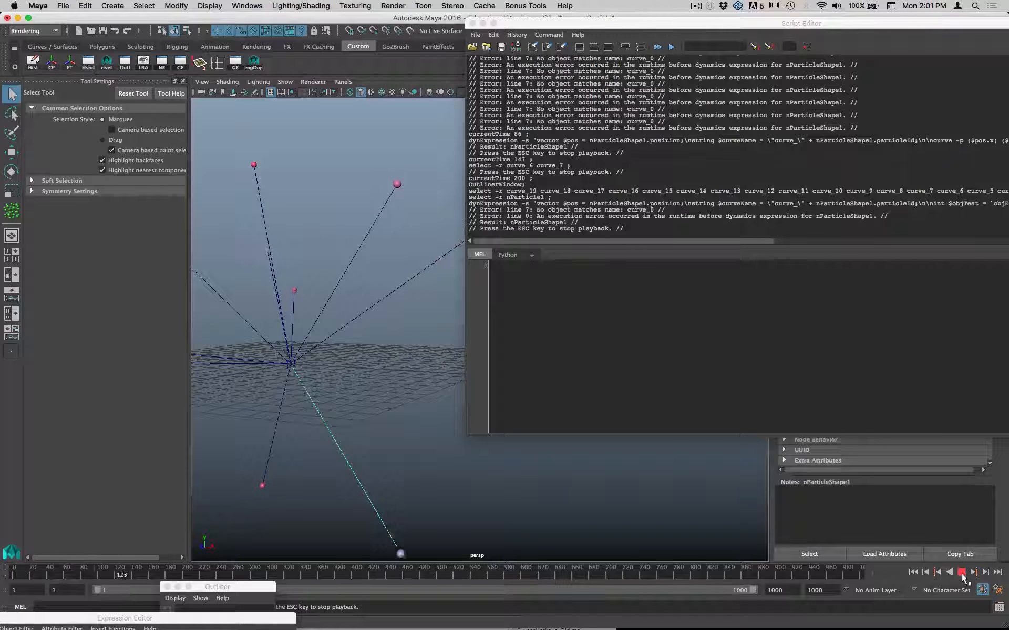
click(962, 576)
click(913, 576)
click(961, 574)
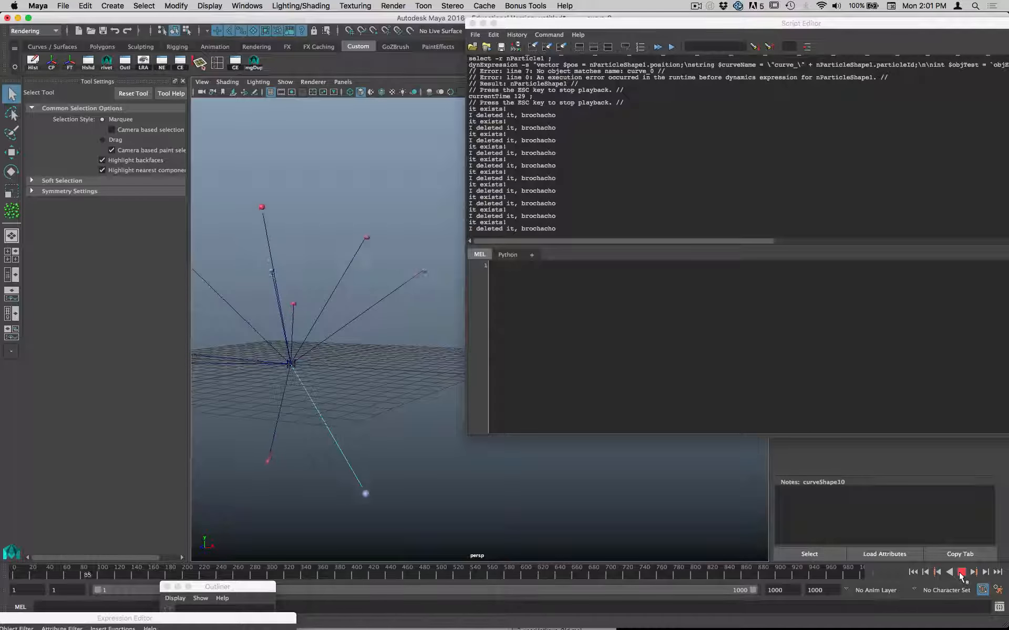
click(961, 574)
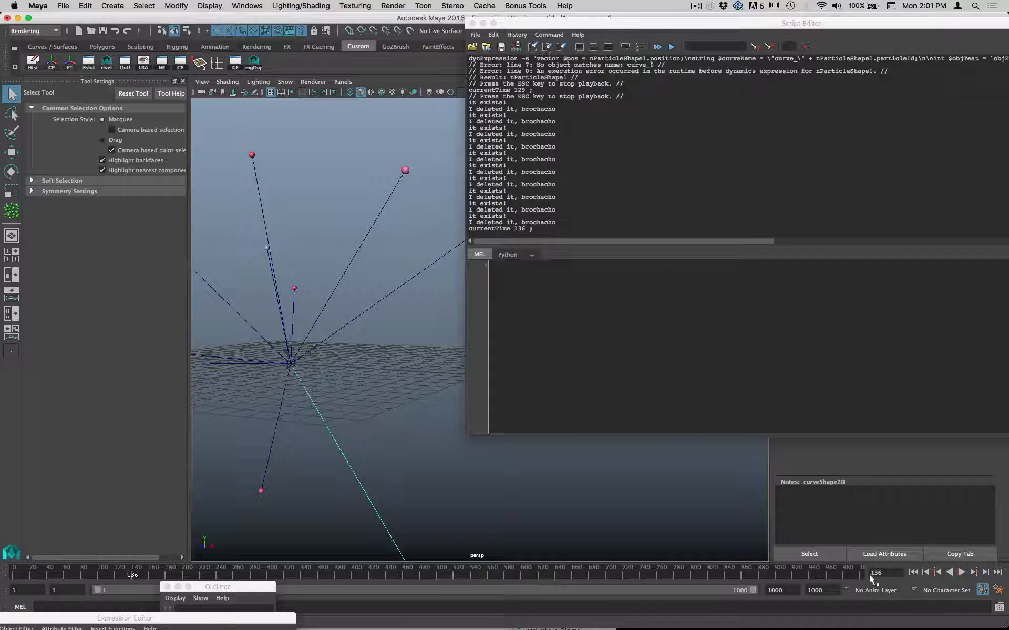
Step: Return to frame 1, move the Script Editor out of the way, and bring the Outliner up beside the viewport
click(912, 572)
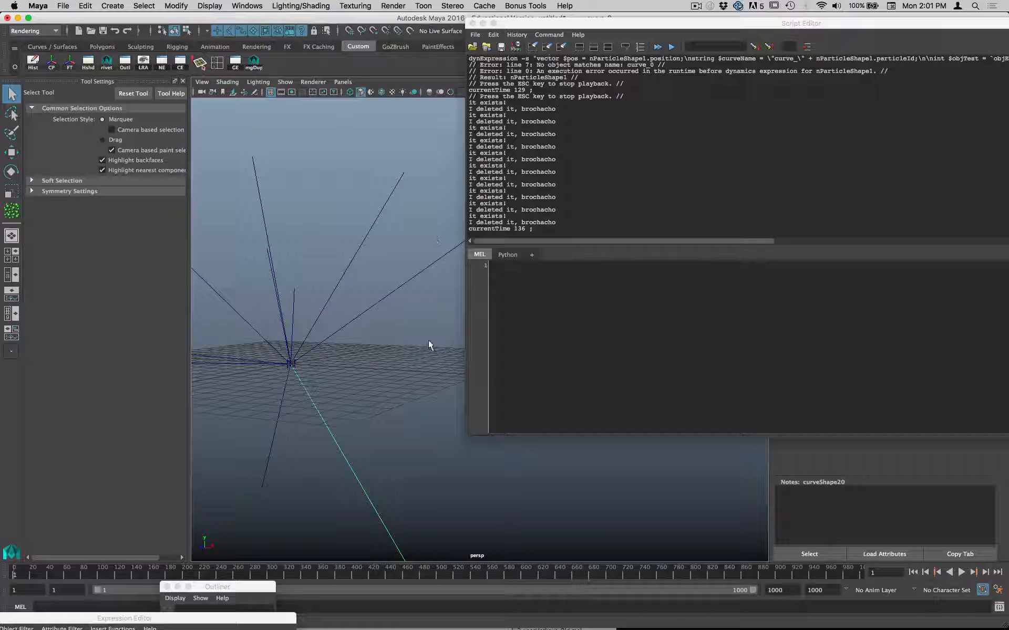
drag(712, 25, 809, 625)
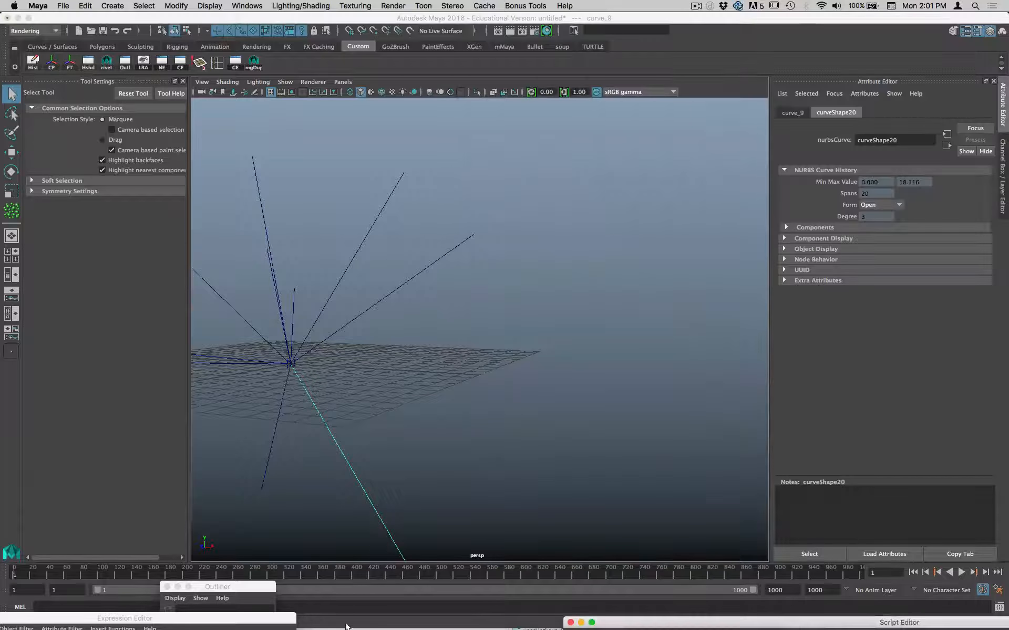
drag(237, 588, 165, 196)
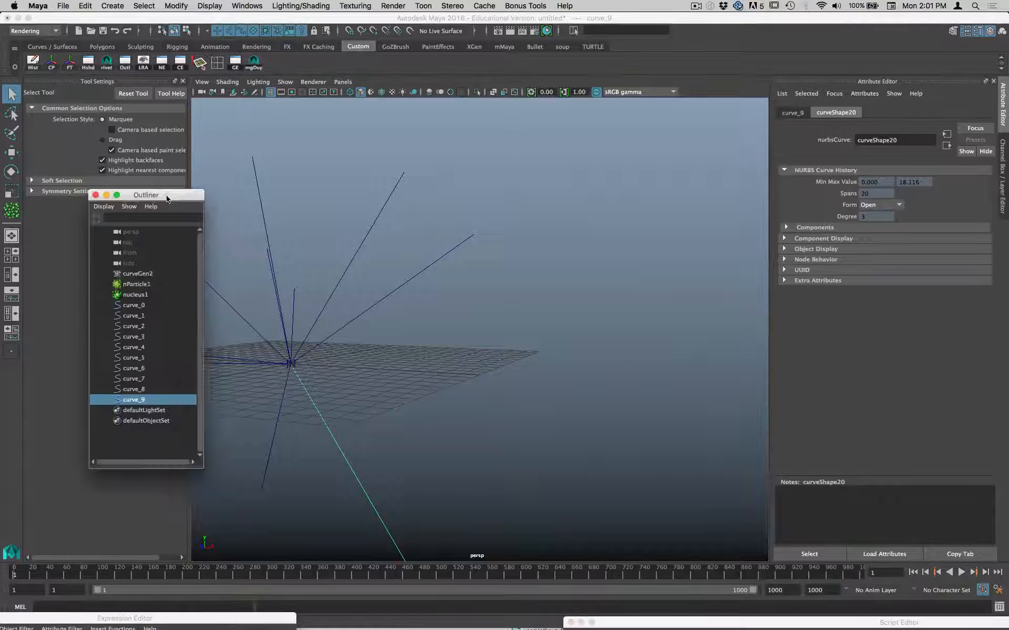
Step: Select nParticle1, show the Channel Box, and create a lipid_mixer turbulence field on the particles with volume shape None
click(137, 284)
click(583, 368)
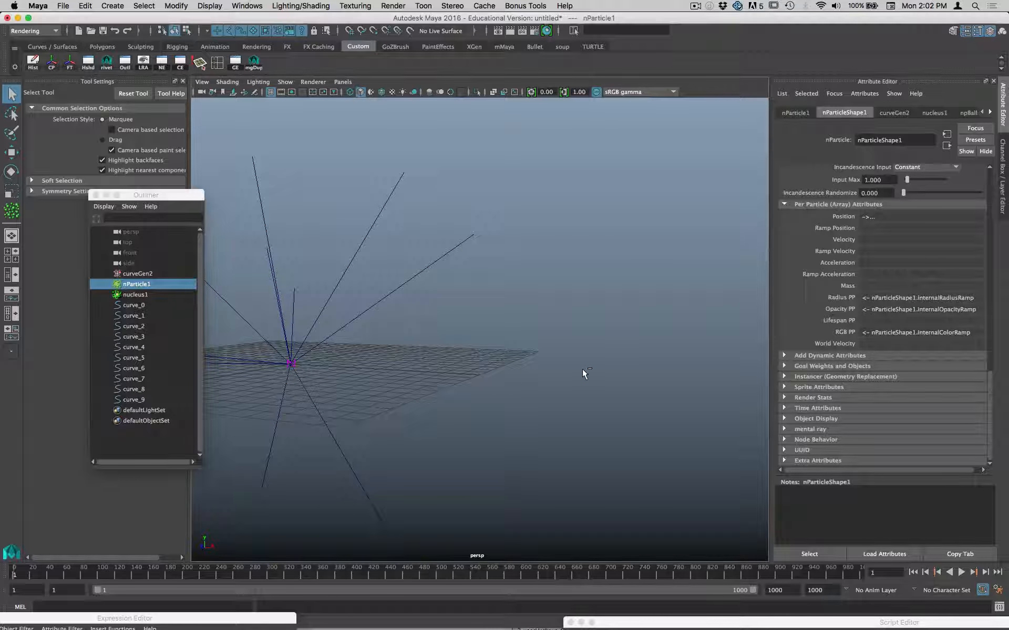
key(ctrl+a)
key(space)
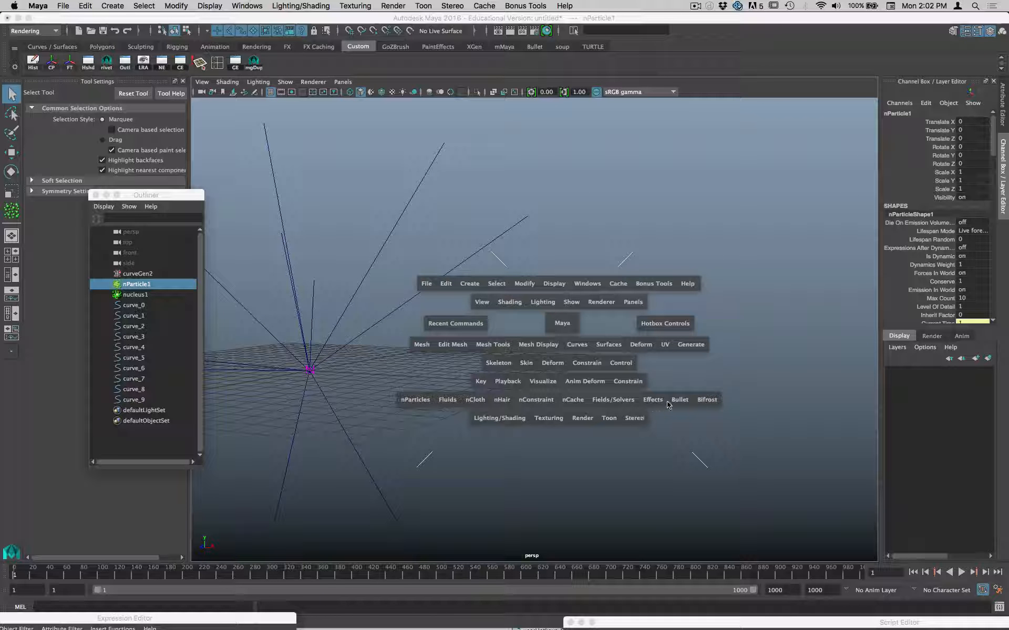
click(611, 401)
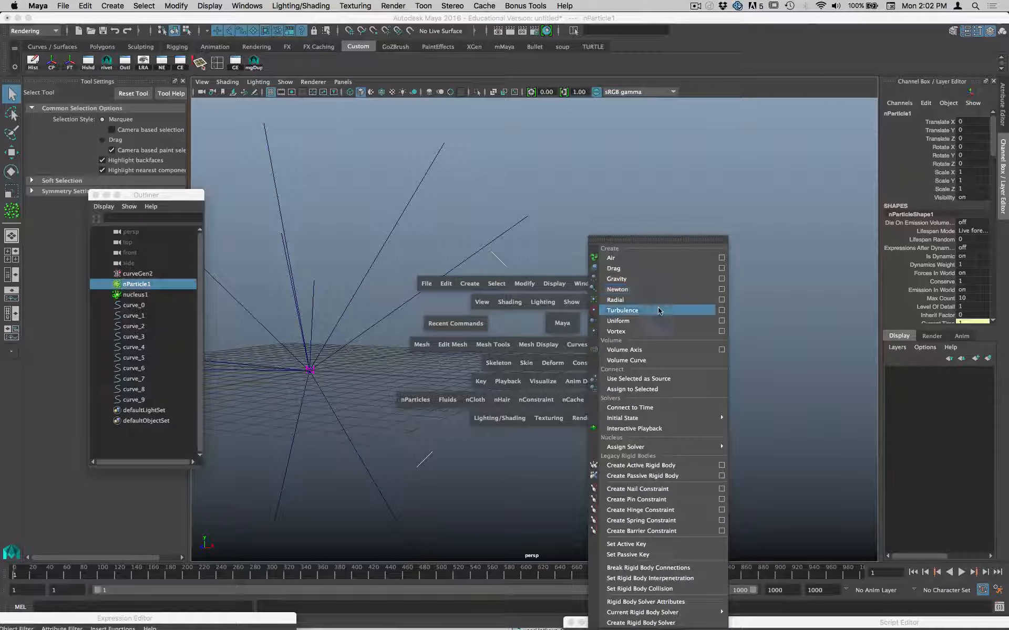
click(721, 310)
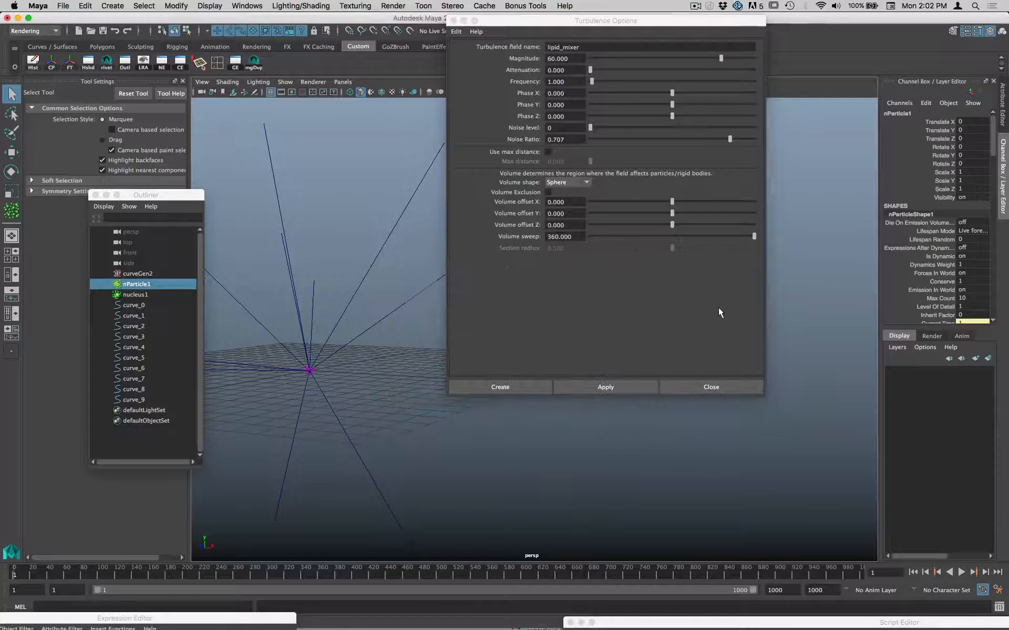
click(582, 183)
click(583, 197)
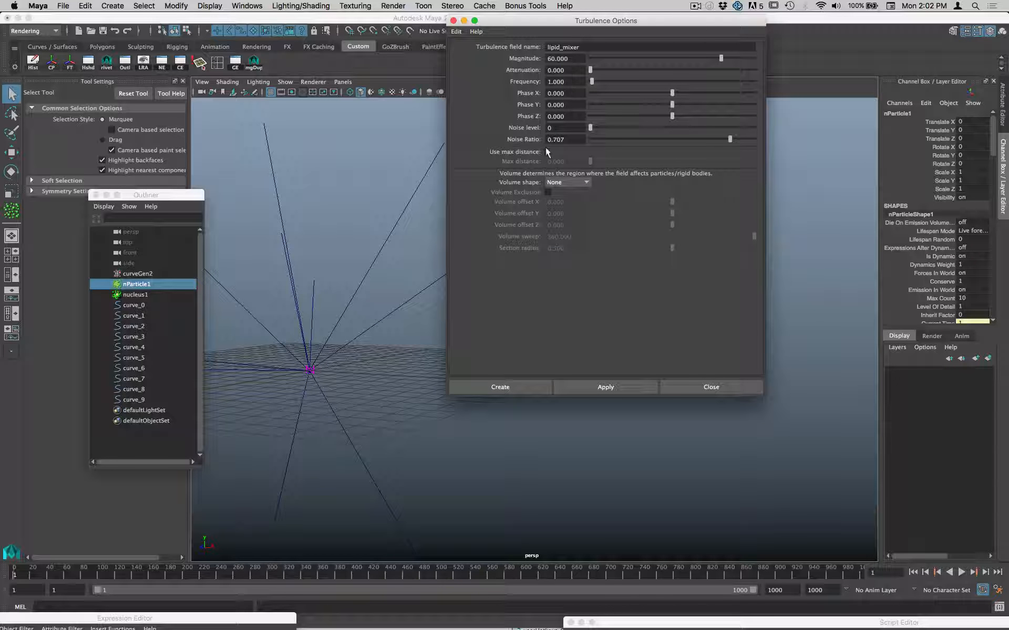
click(521, 388)
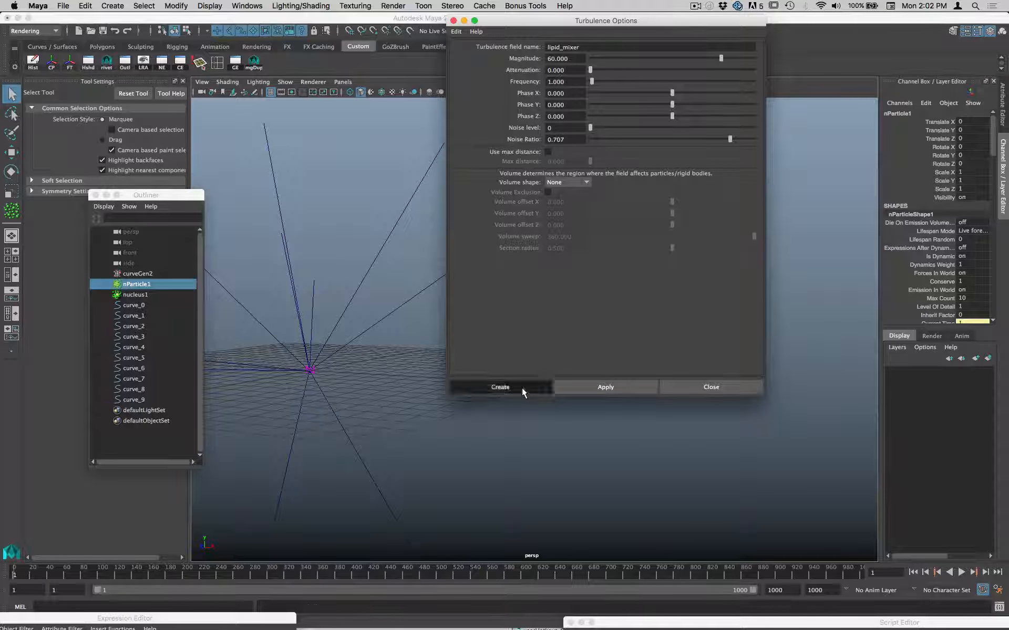
Step: Play the turbulence simulation to about frame 297, inspect the curves from another angle, and return to frame 1
click(961, 573)
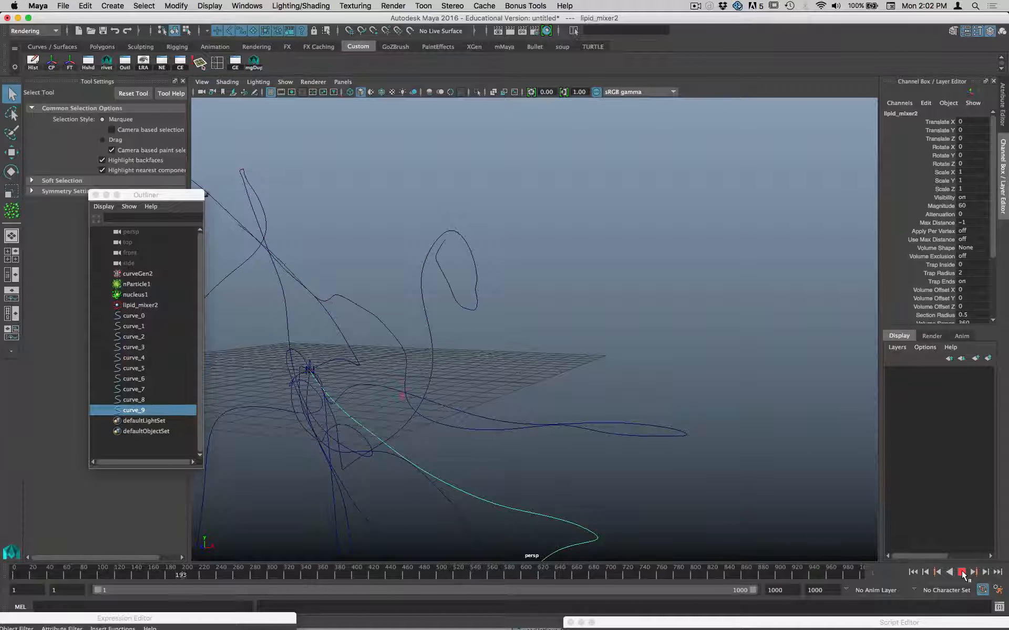
click(961, 573)
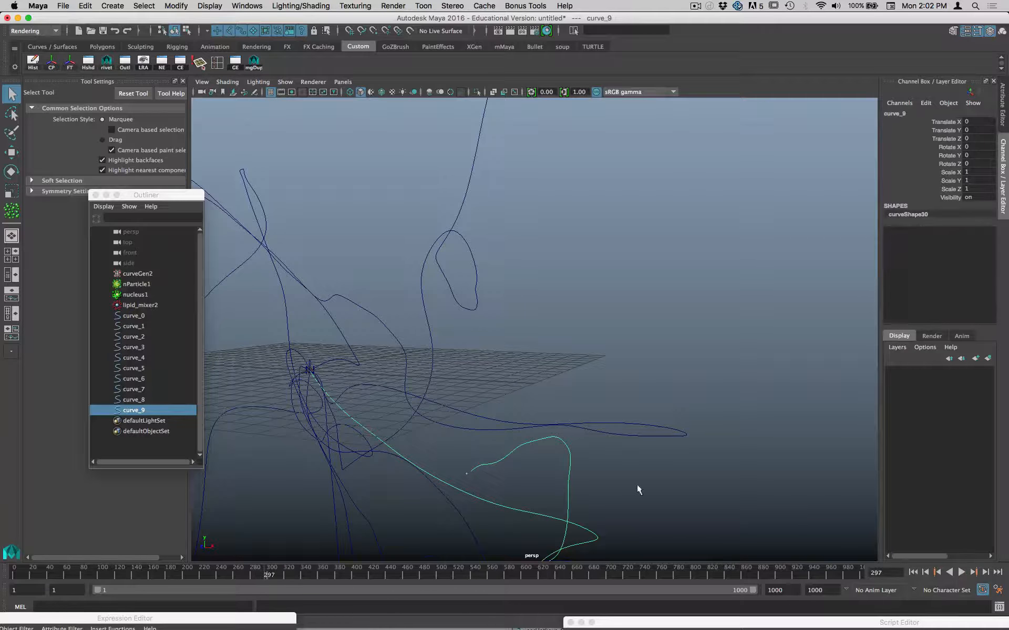
alt+drag(637, 489, 396, 310)
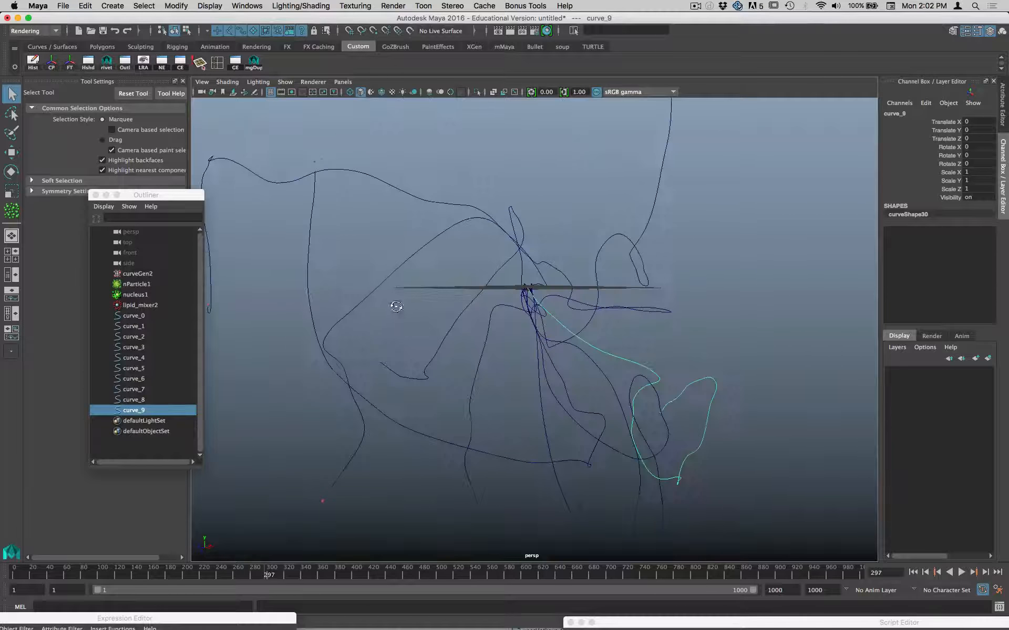
key(z)
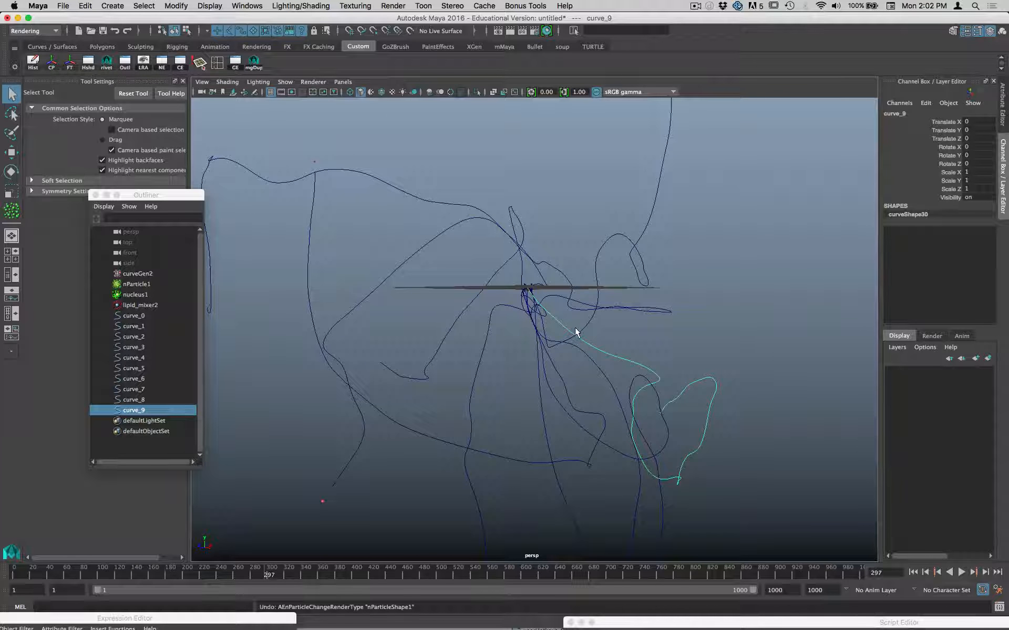
click(913, 572)
key(space)
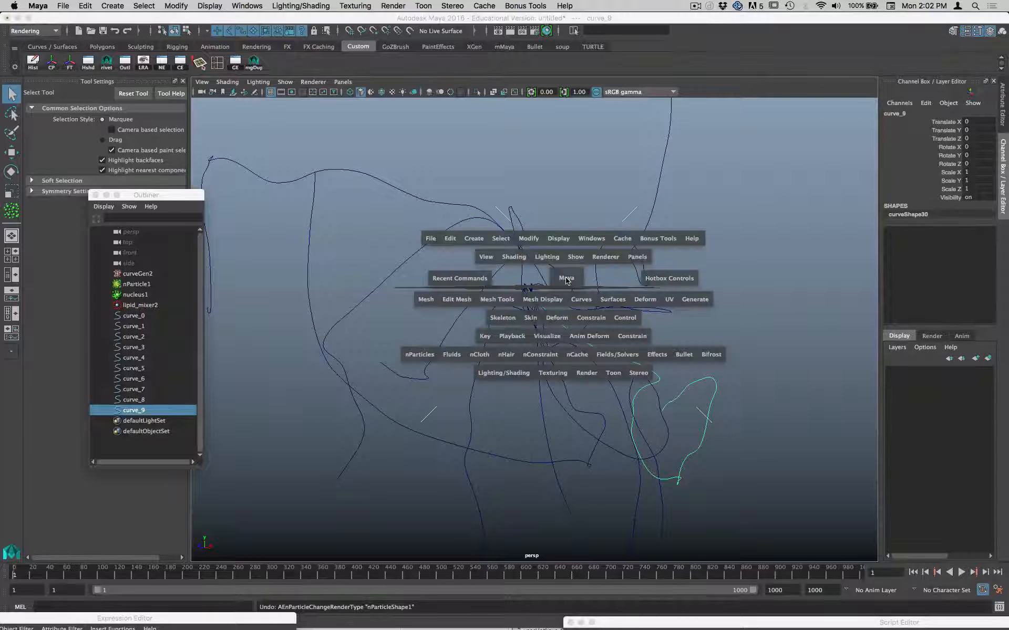
click(473, 239)
mouse_move(499, 280)
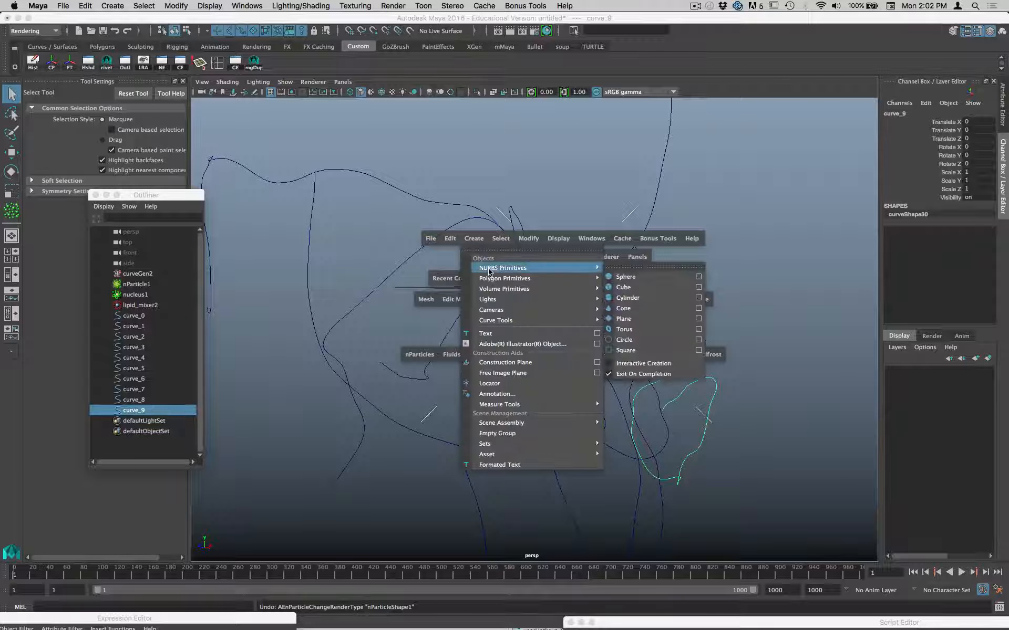
click(624, 296)
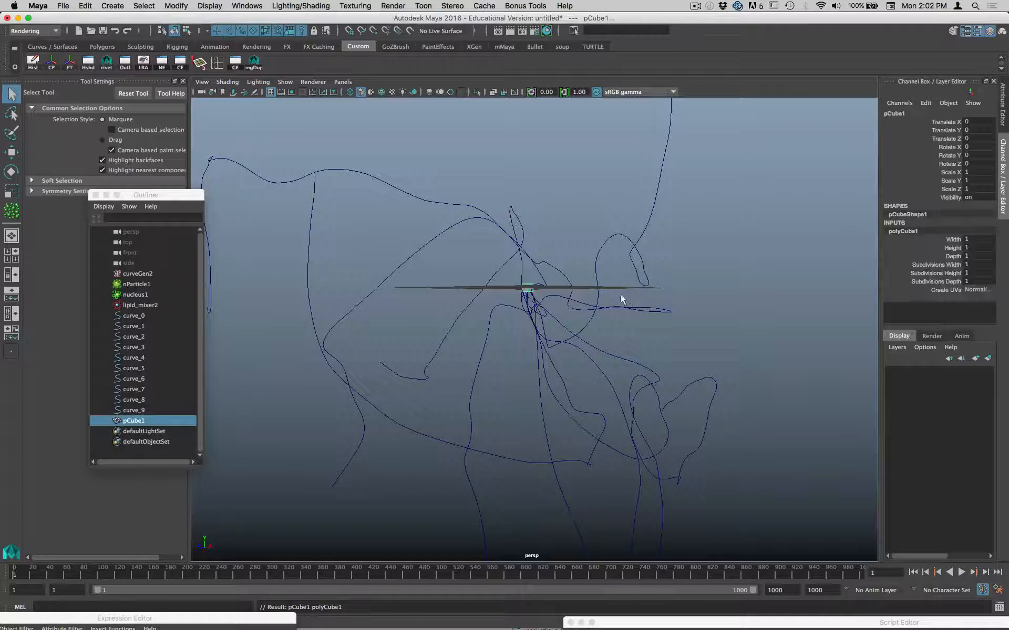
key(ctrl+z)
Step: Create a polygon sphere at the origin and scale it uniformly to about 11.3 so it encloses the particle emitter
key(space)
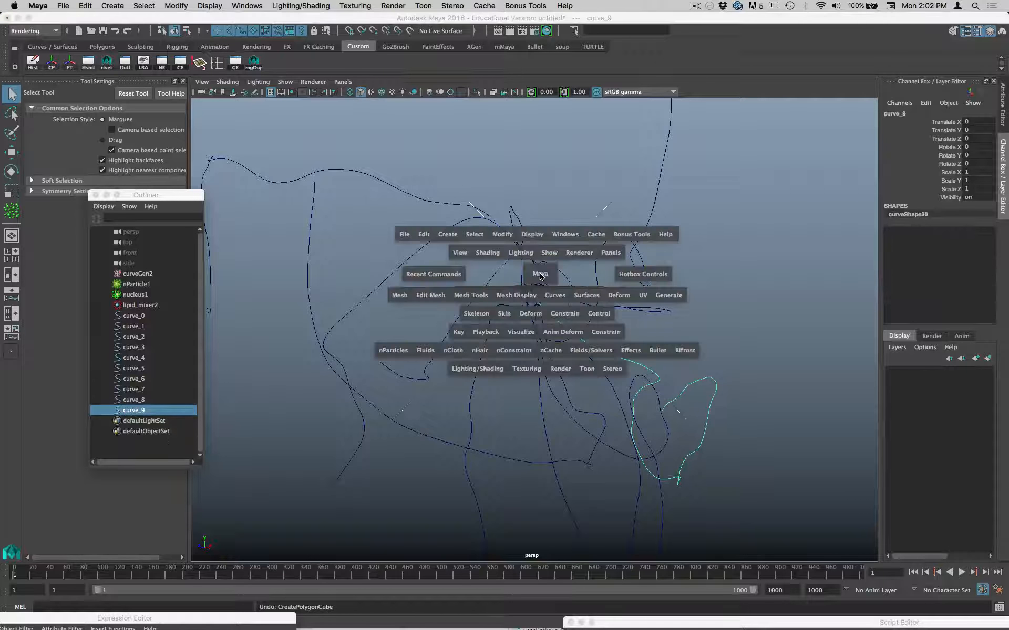
click(445, 235)
mouse_move(489, 275)
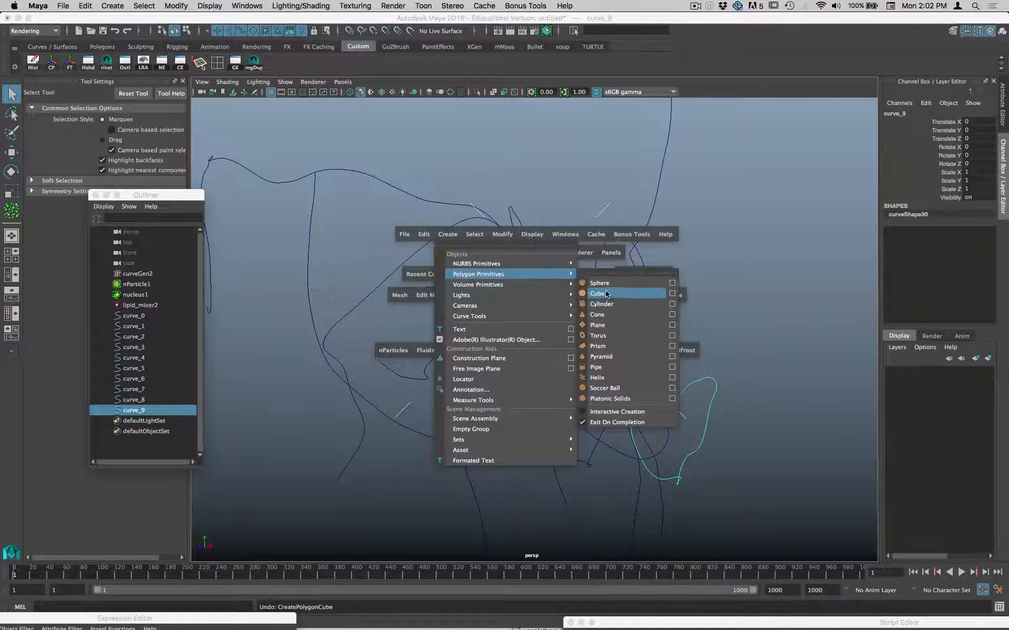
click(608, 285)
key(r)
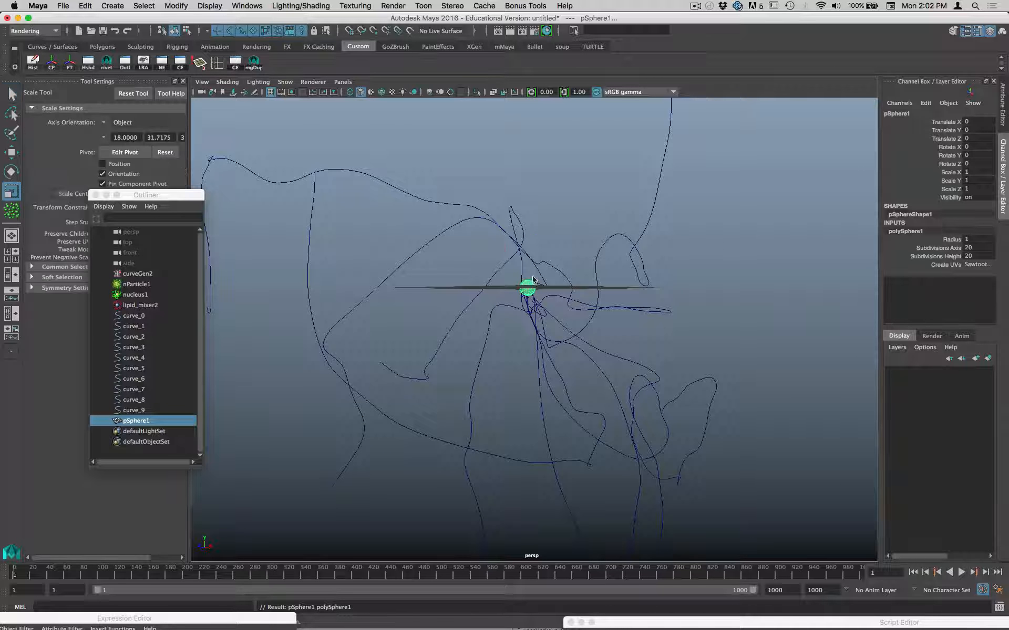
drag(528, 287, 669, 286)
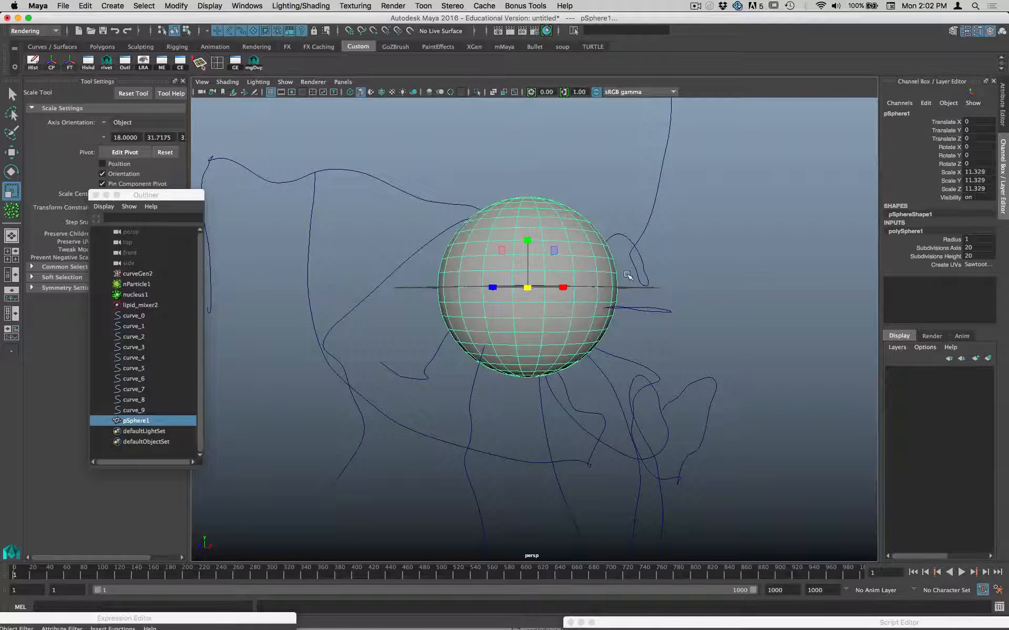
Step: Make the sphere a passive collider and look through the attributes of its nRigid node
key(space)
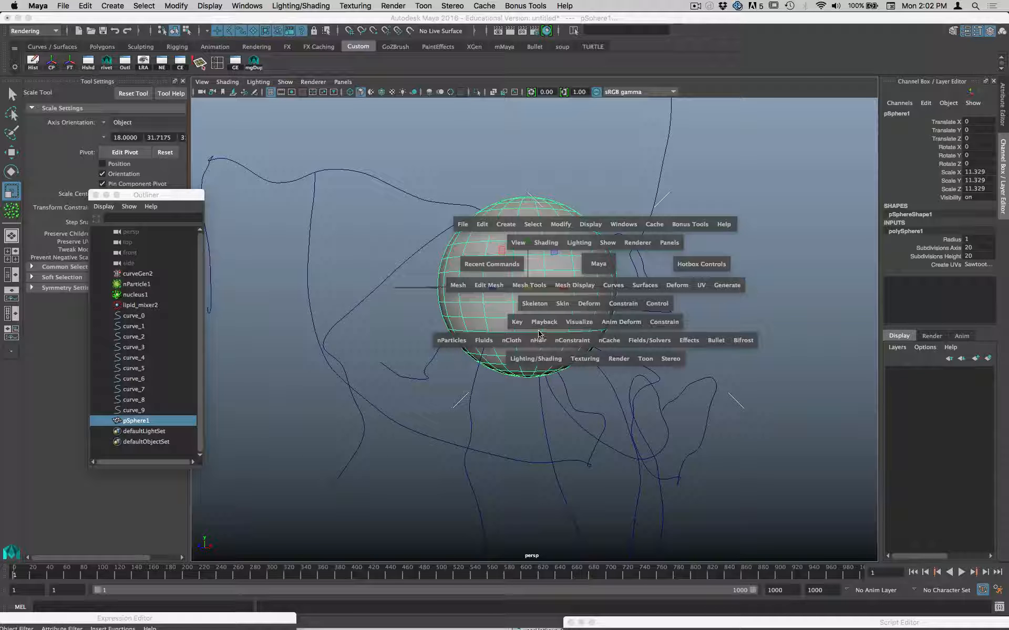
click(513, 339)
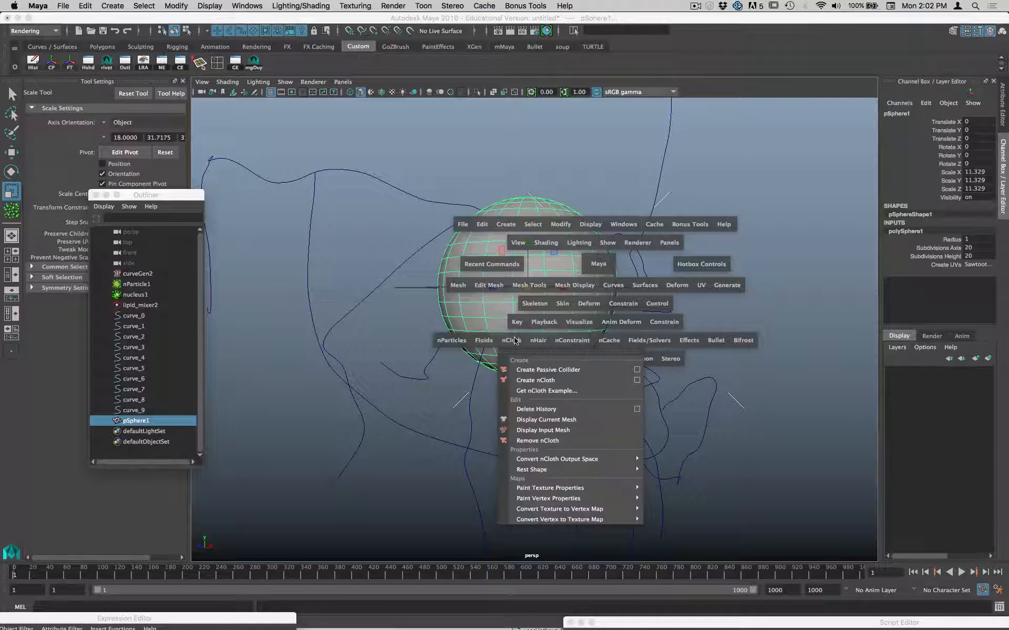
click(547, 369)
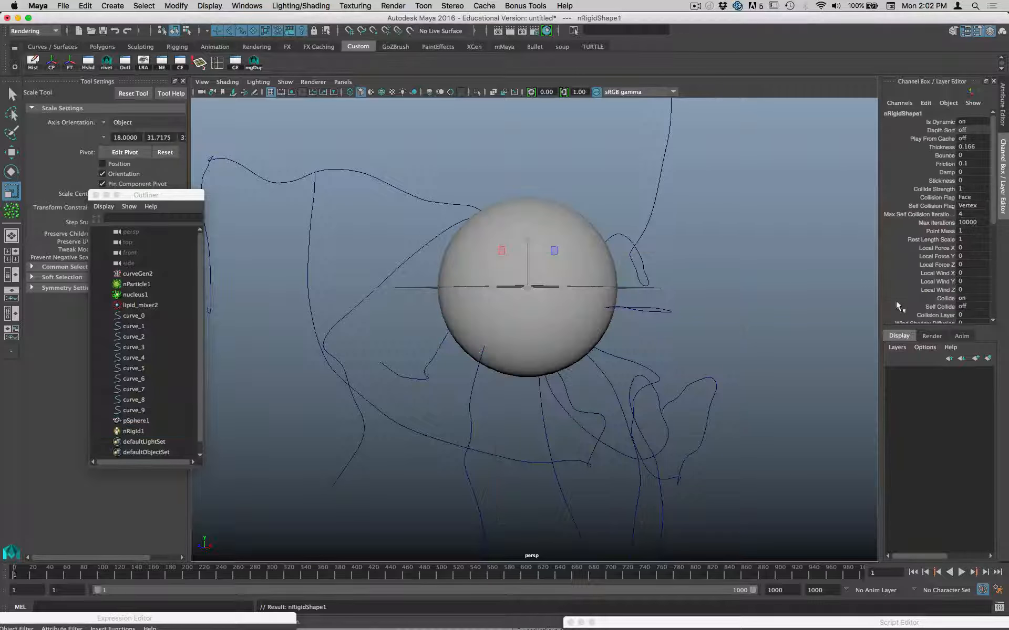
drag(993, 202, 1000, 321)
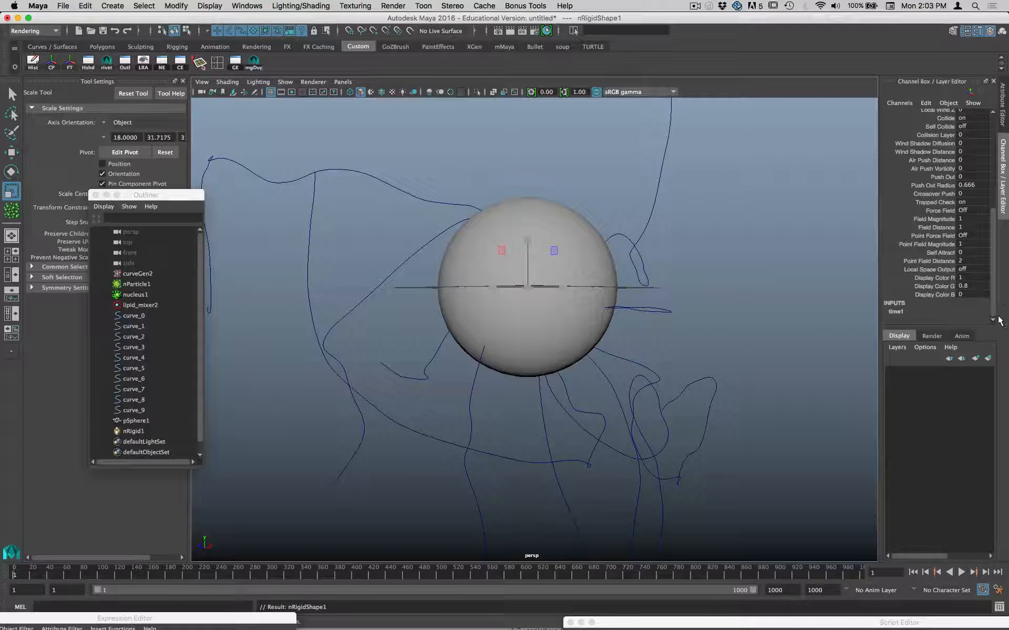
Step: Turn off the collider sphere's visibility and play the simulation to about frame 864
click(604, 273)
click(972, 196)
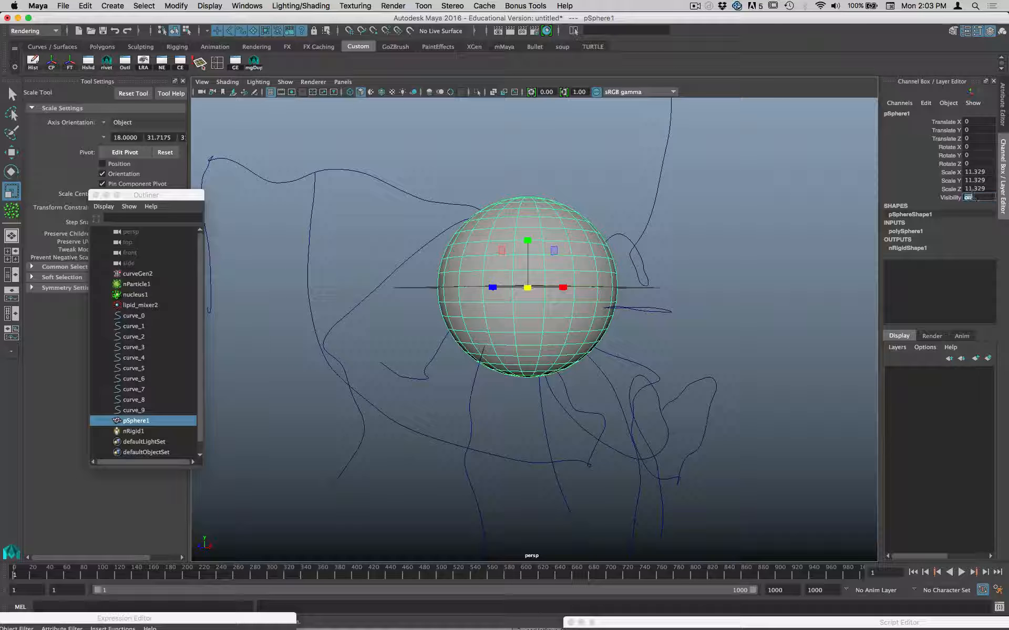
text(0)
key(Return)
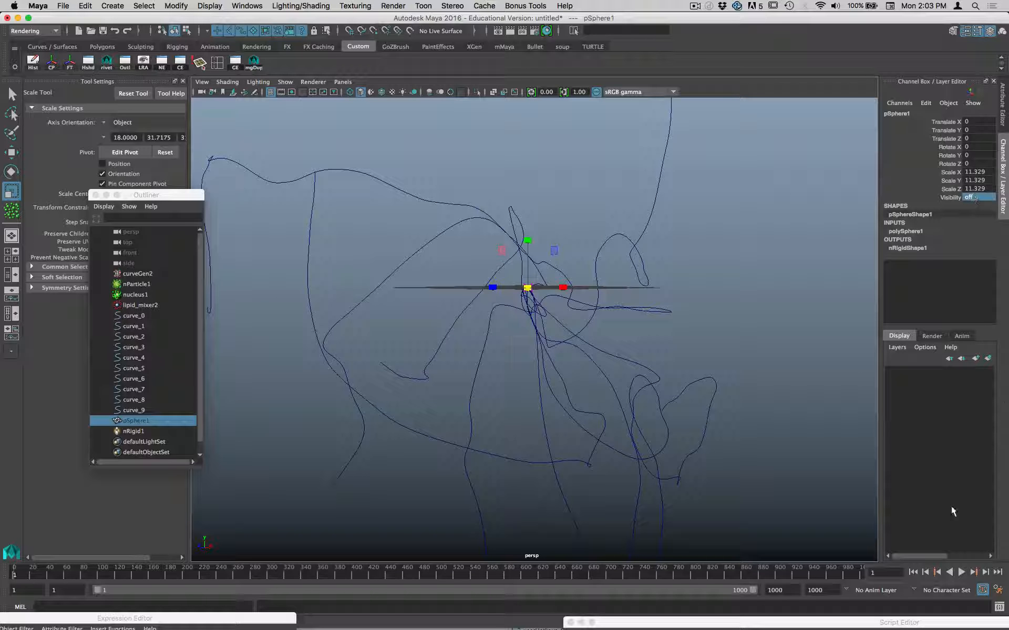
click(962, 573)
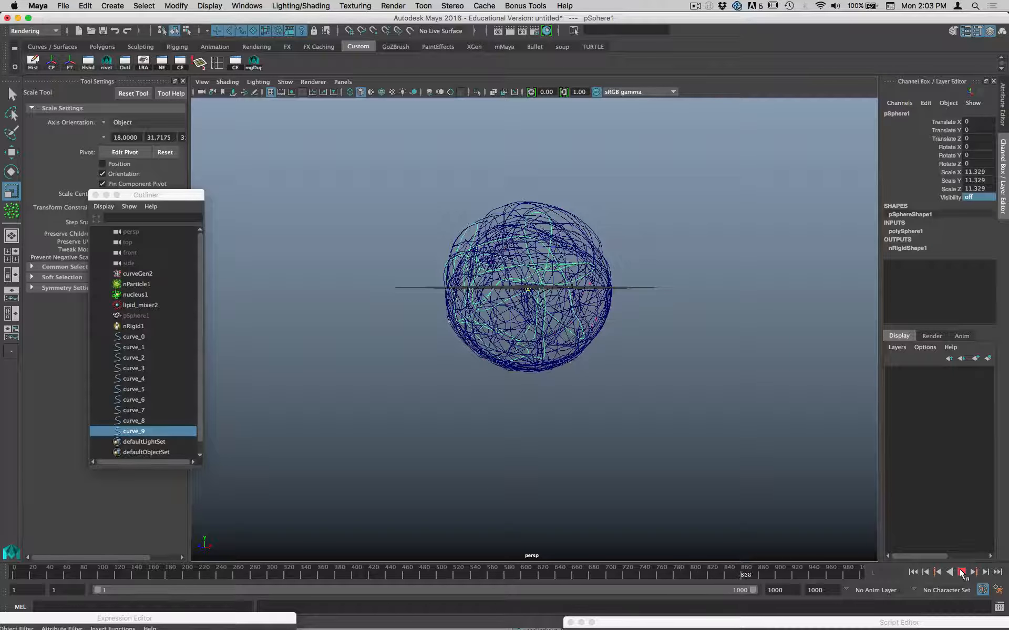
click(961, 573)
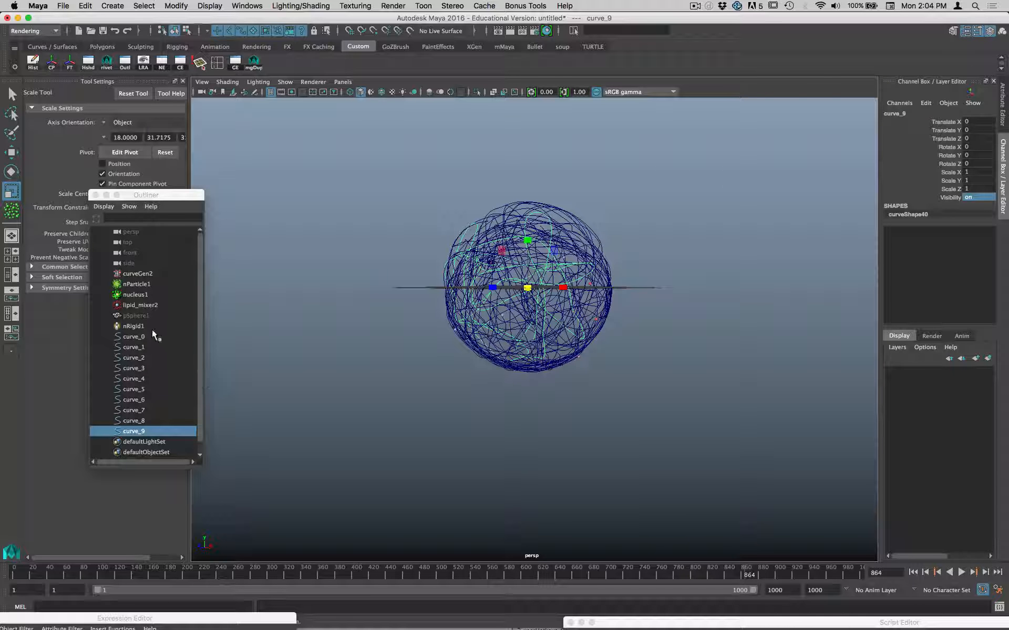
Step: Delete the hidden sphere together with its nRigid node
click(144, 316)
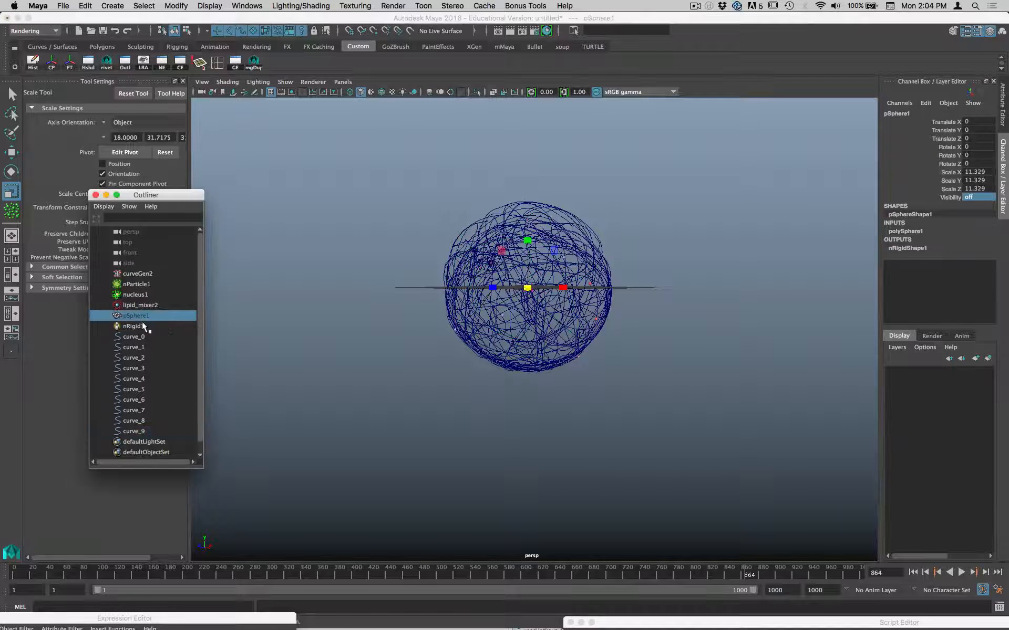
shift+click(141, 325)
key(Delete)
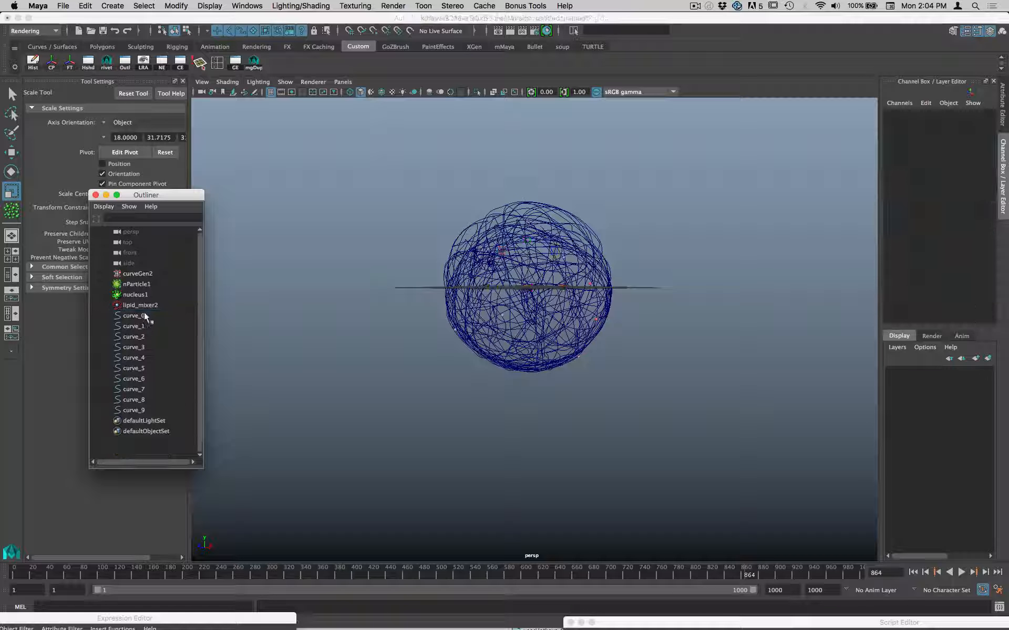
Step: Set the Magnitude of the lipid_mixer2 field to 10
click(143, 304)
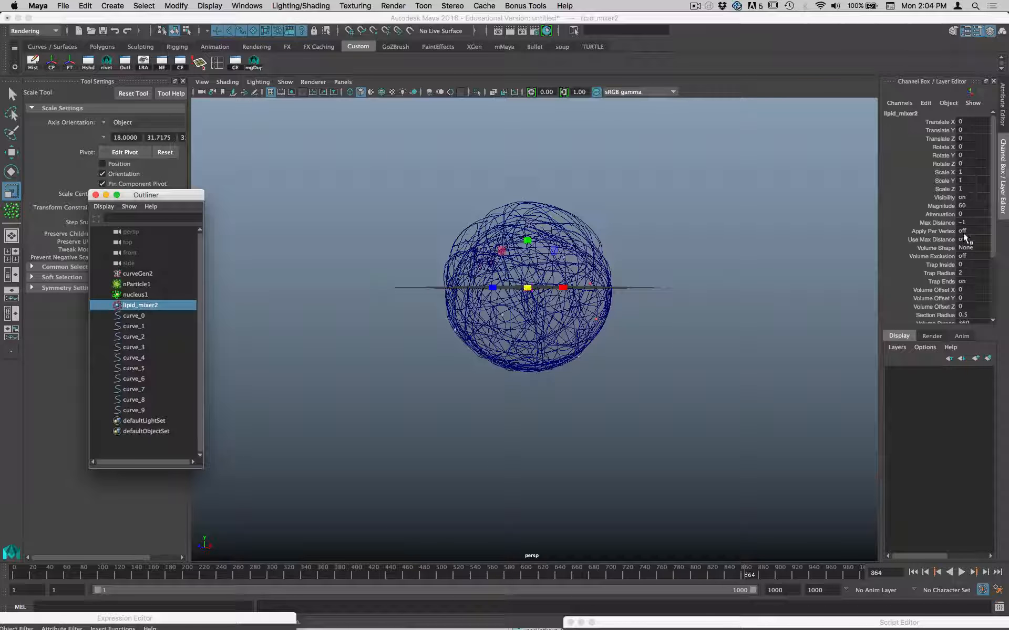
scroll(963, 231, down, 2)
click(962, 184)
click(961, 184)
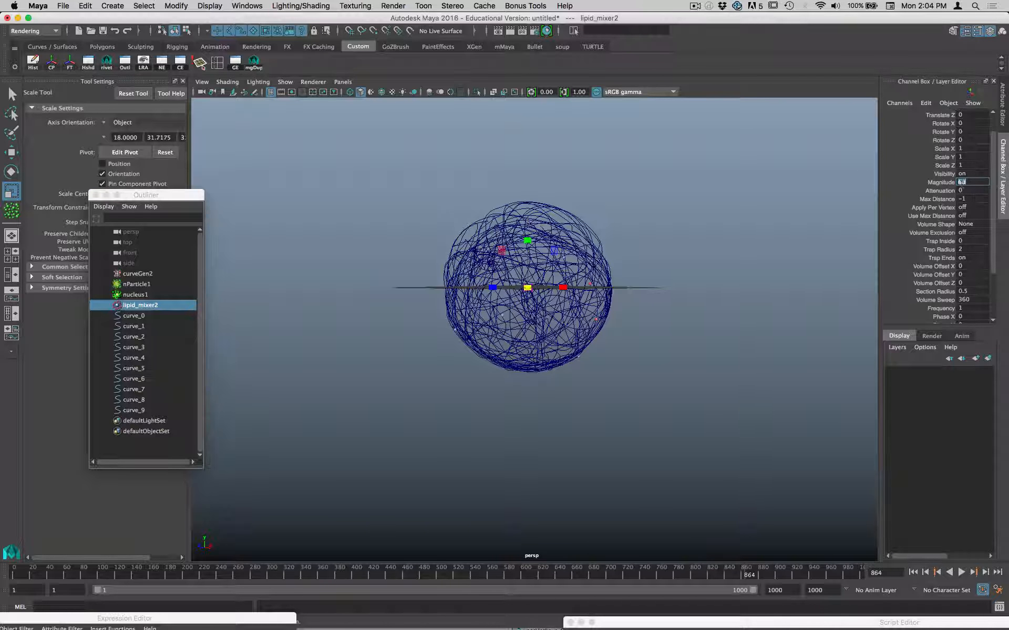
text(10)
key(Return)
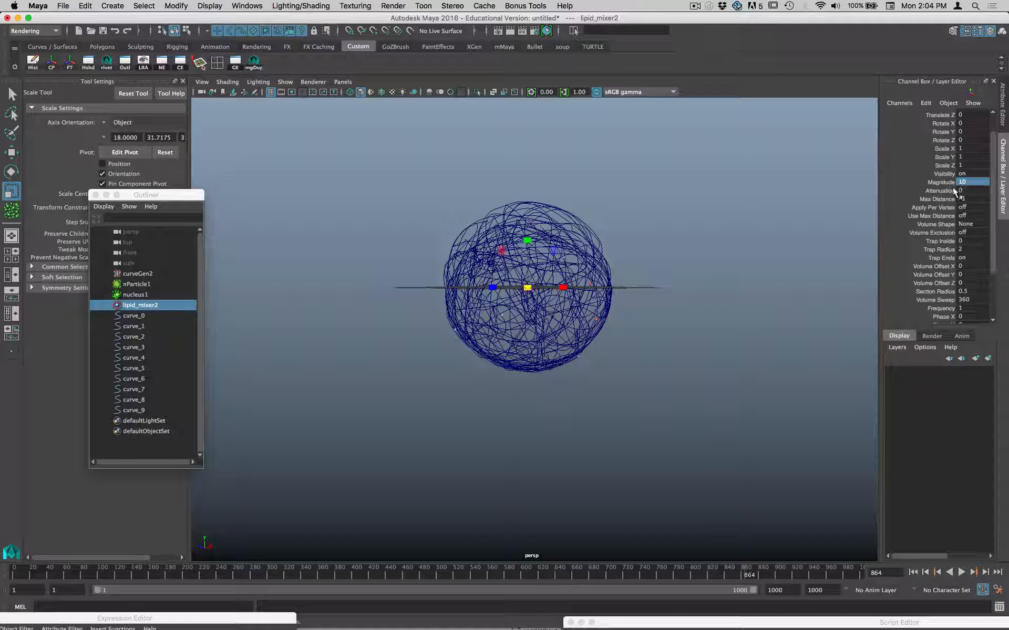
Step: Rewind the simulation, play it to about frame 307, and inspect the generated curves up close
click(913, 573)
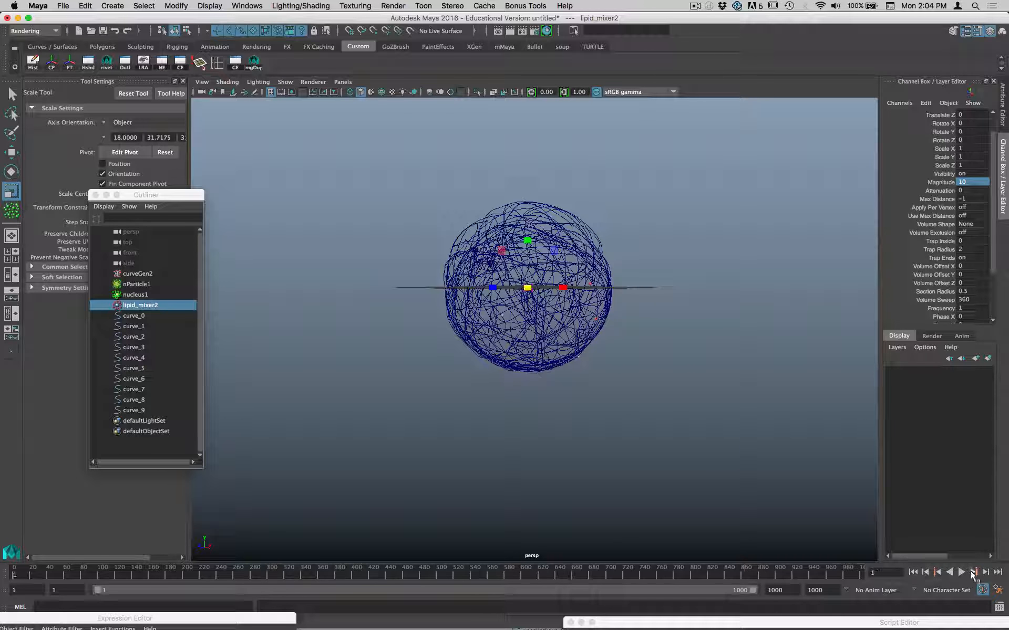
click(962, 572)
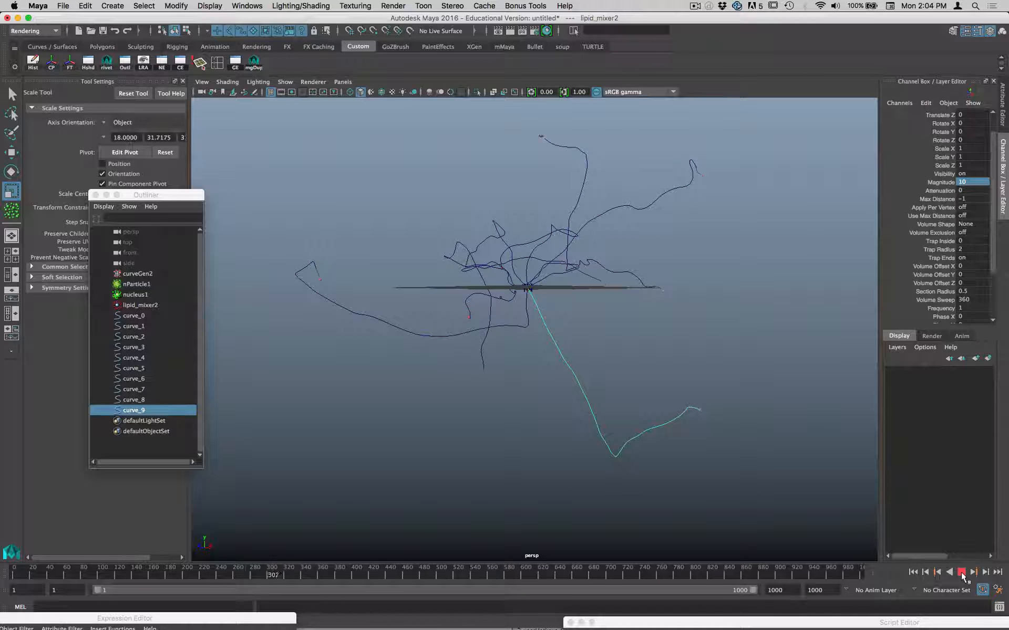
click(962, 572)
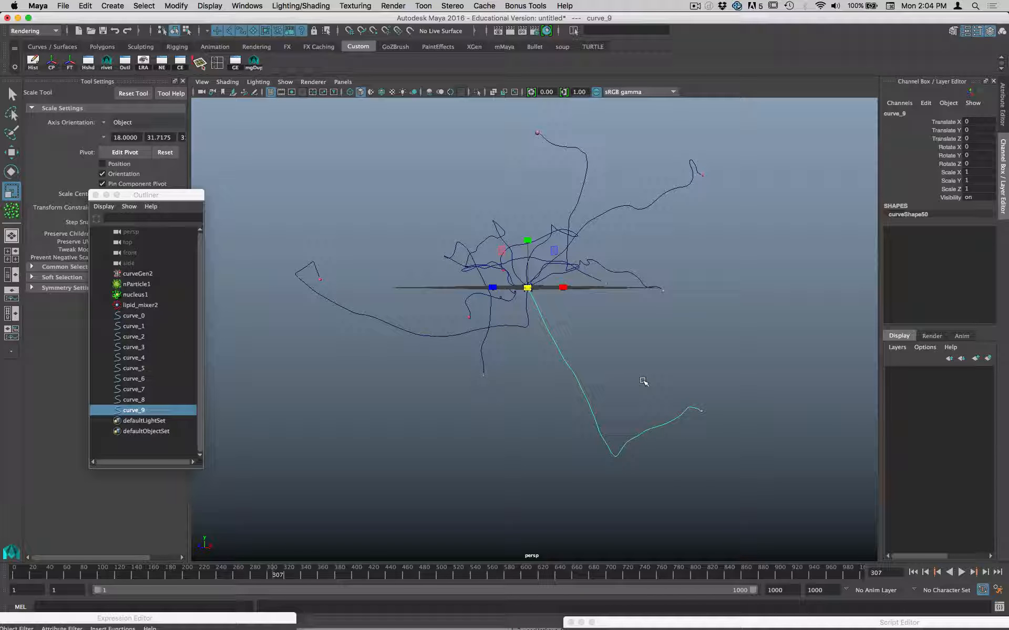
alt+drag(633, 368, 635, 339)
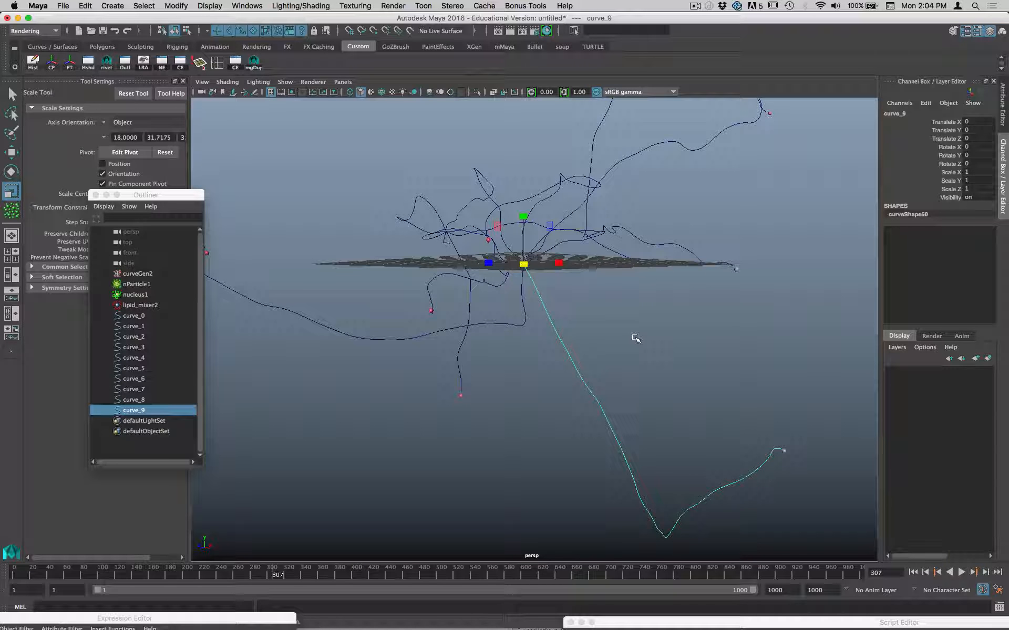
alt+drag(626, 354, 647, 361)
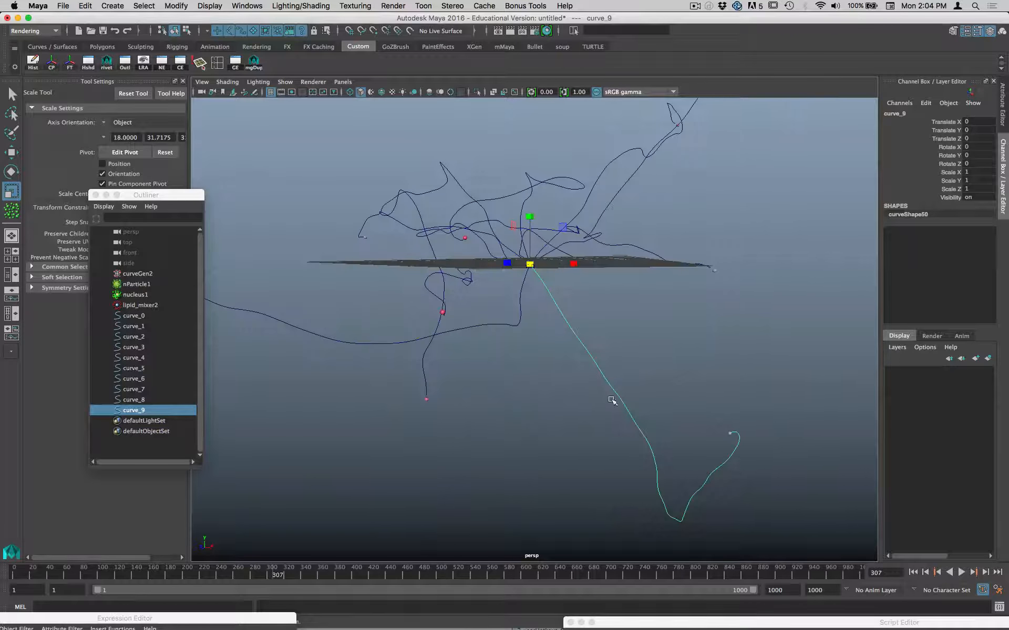
Step: Load the neonBlue Paint Effects brush as the current brush and return to the Move tool
click(431, 47)
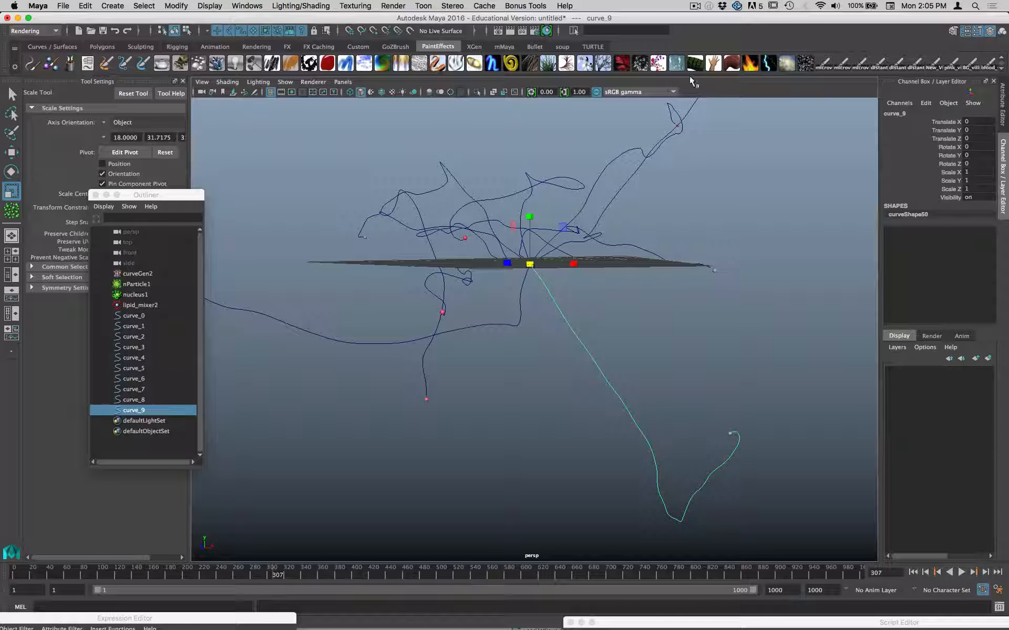
click(494, 64)
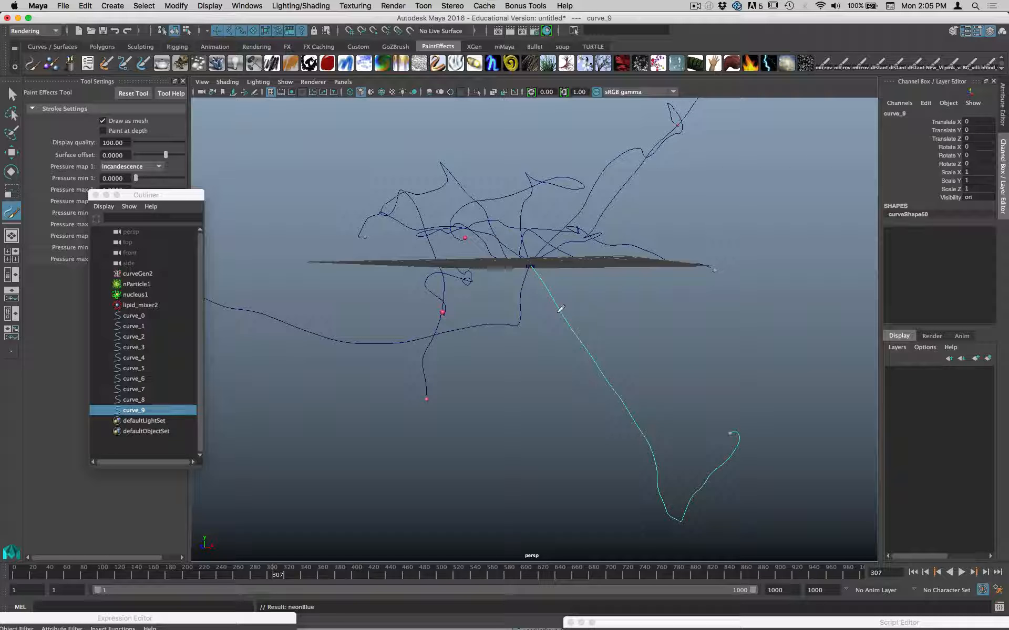
key(w)
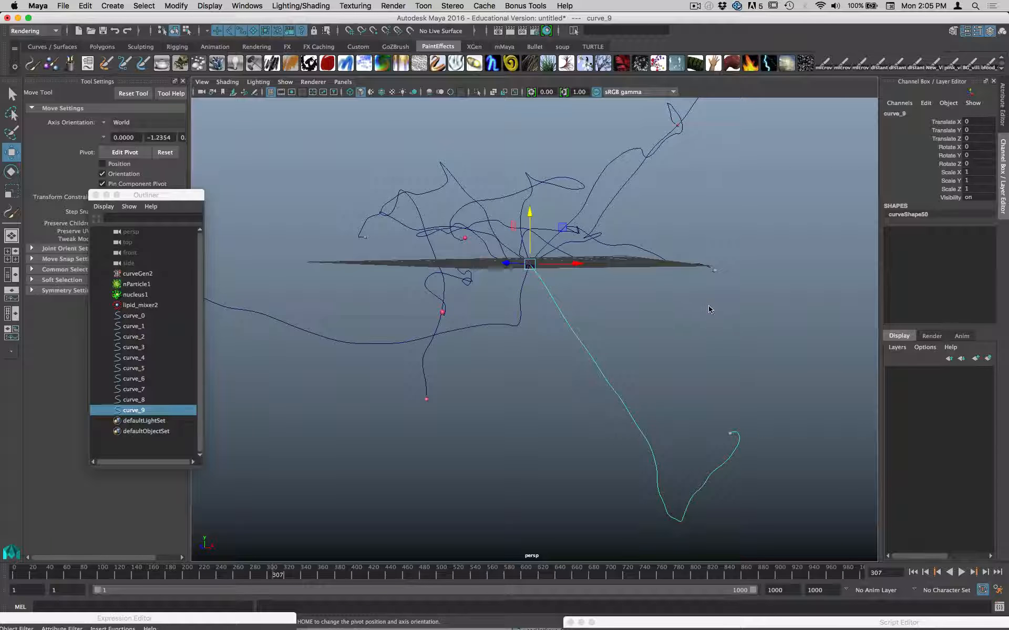
Step: Switch to the FX command set and look through it and the Paint Effects presets for a way to attach a brush to the curve
key(space)
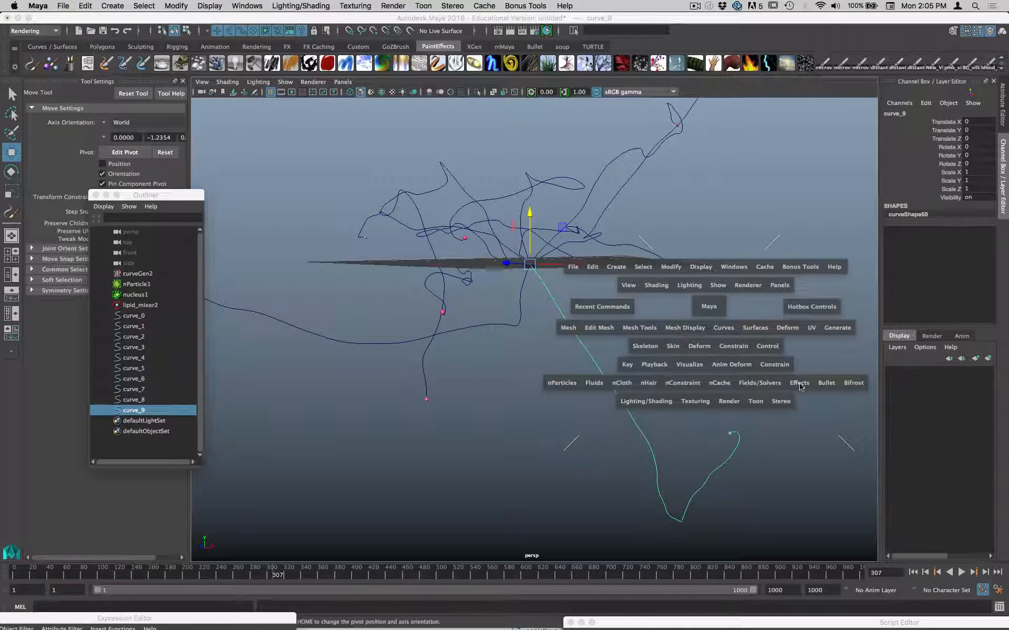
click(34, 33)
click(31, 73)
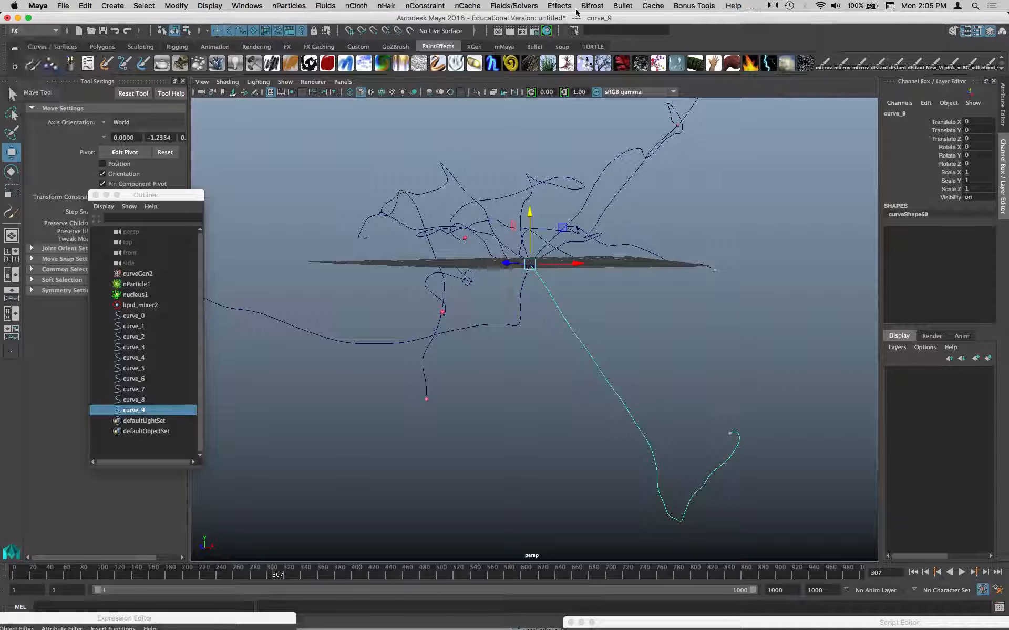
click(559, 5)
click(559, 6)
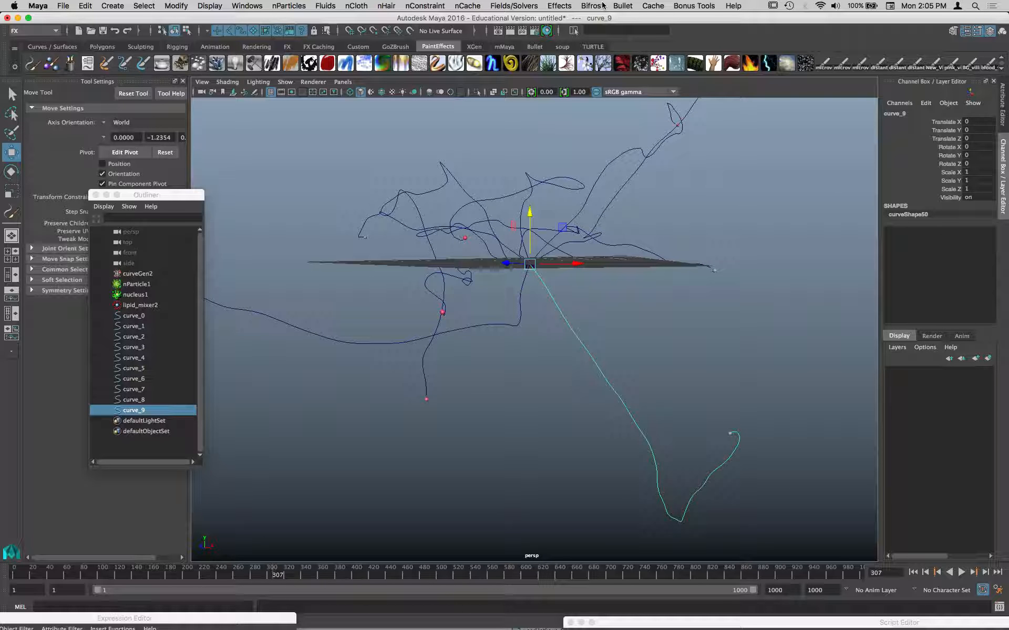
click(39, 29)
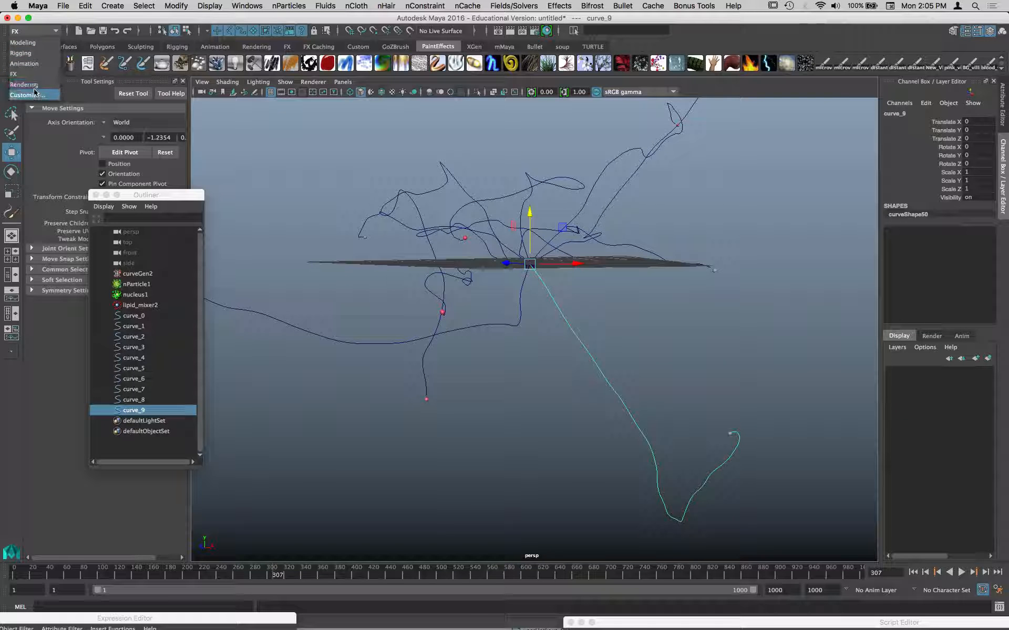
click(32, 30)
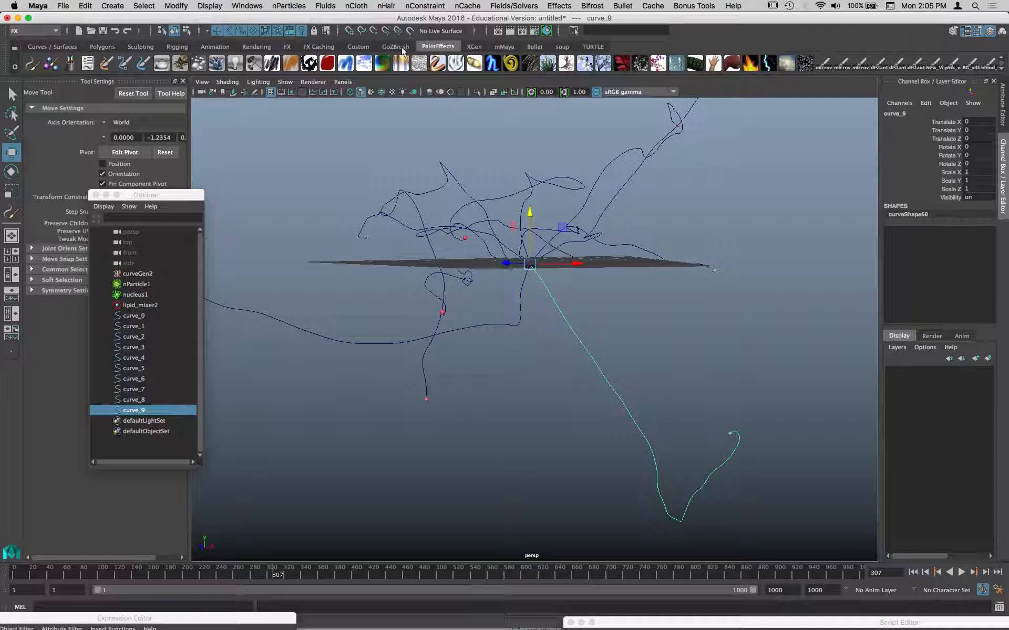
click(1003, 71)
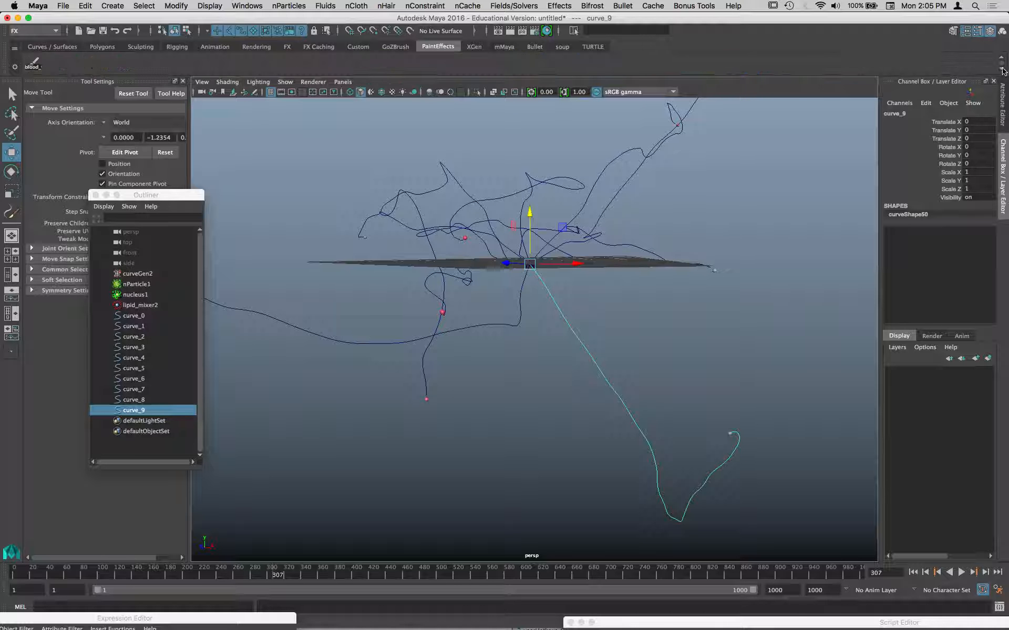
click(1001, 60)
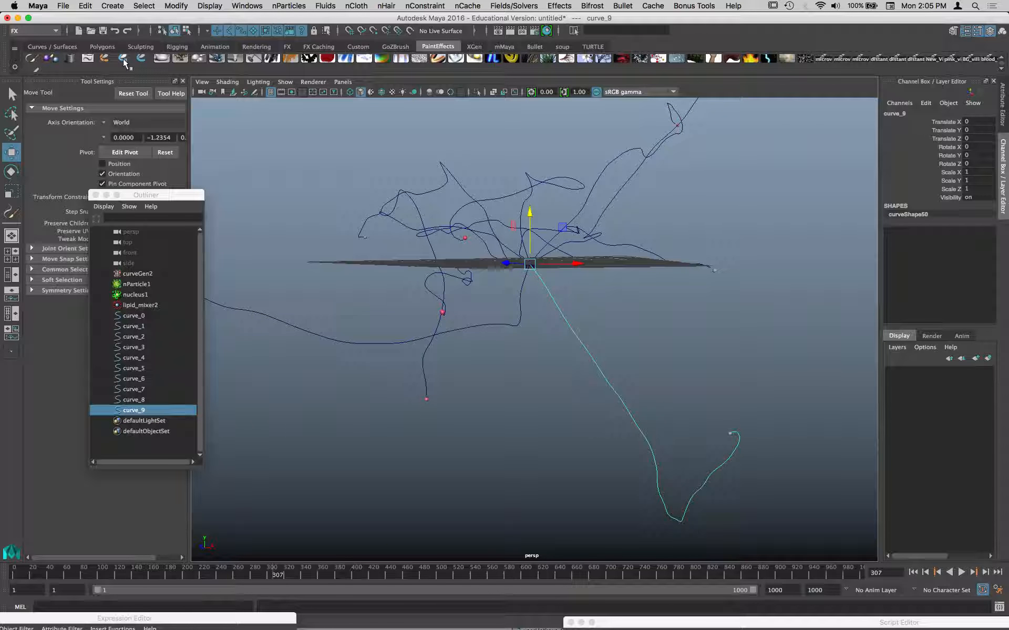
scroll(124, 60, down, 1)
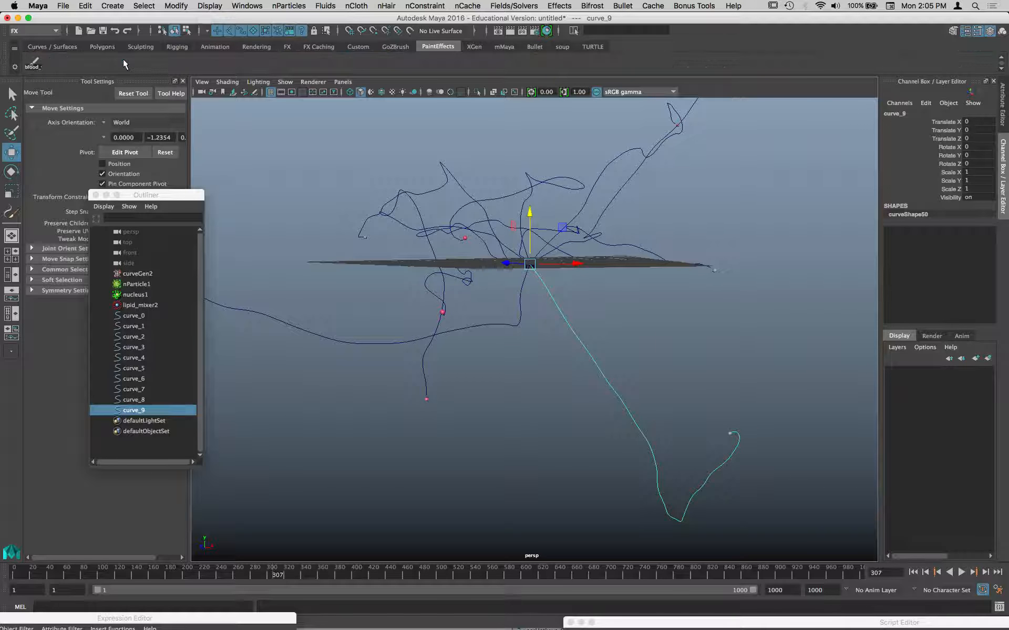
scroll(124, 63, up, 1)
click(124, 63)
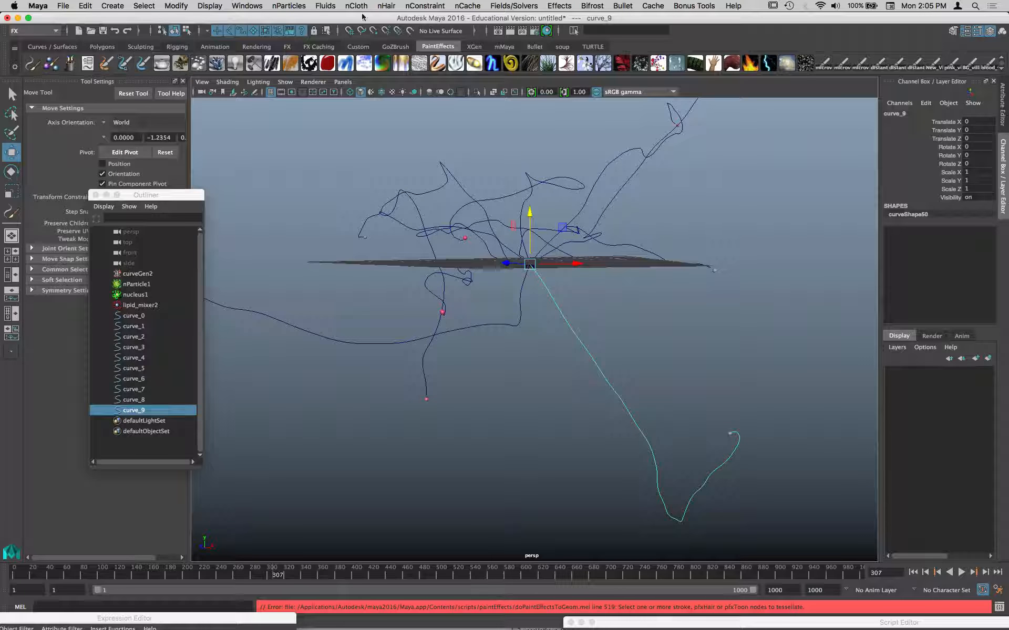
click(245, 6)
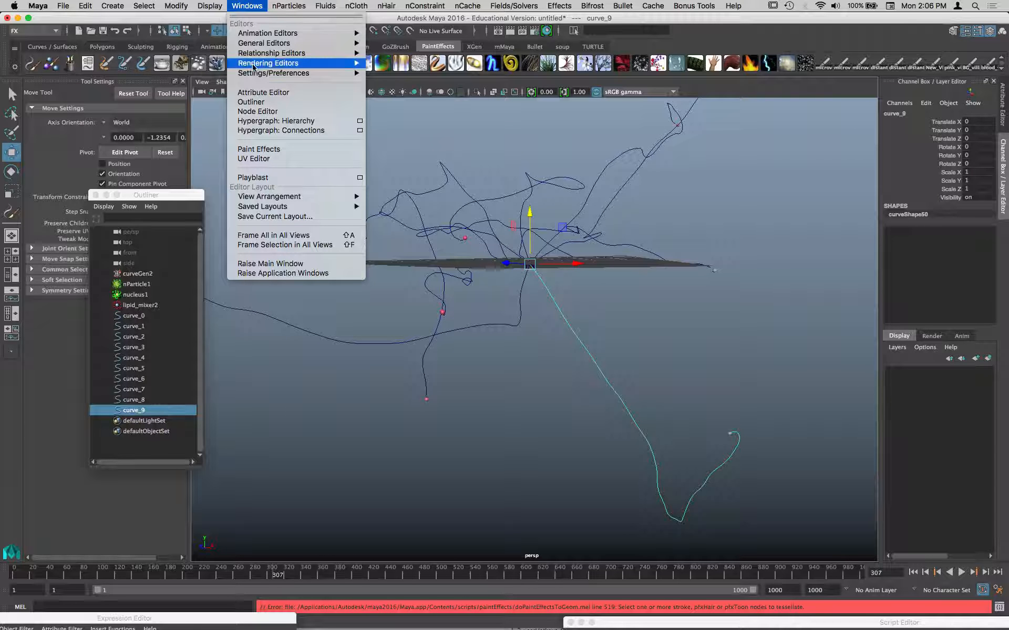
click(288, 150)
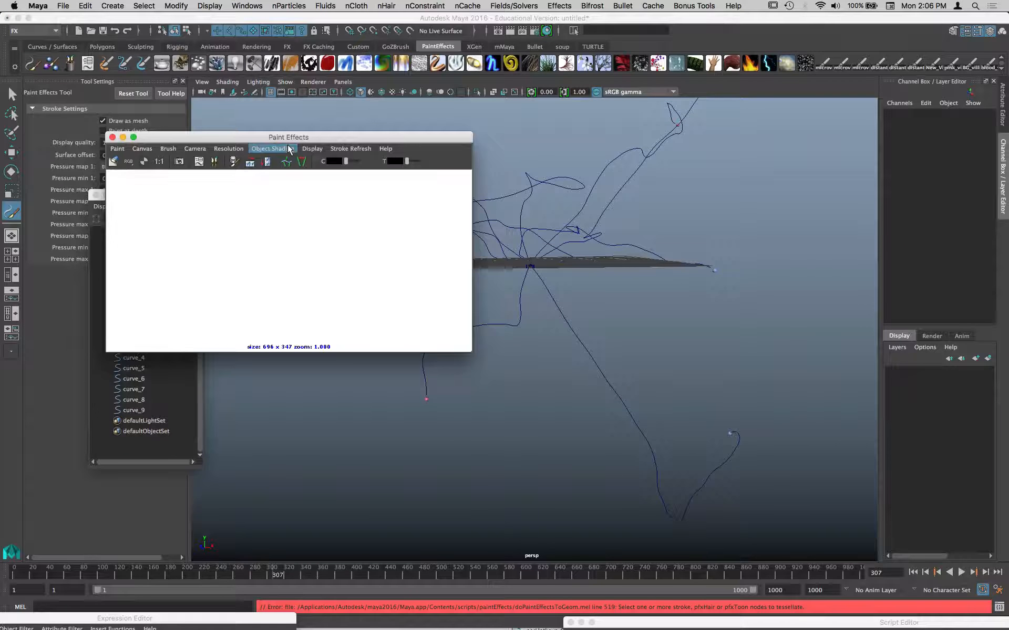
drag(268, 138, 407, 49)
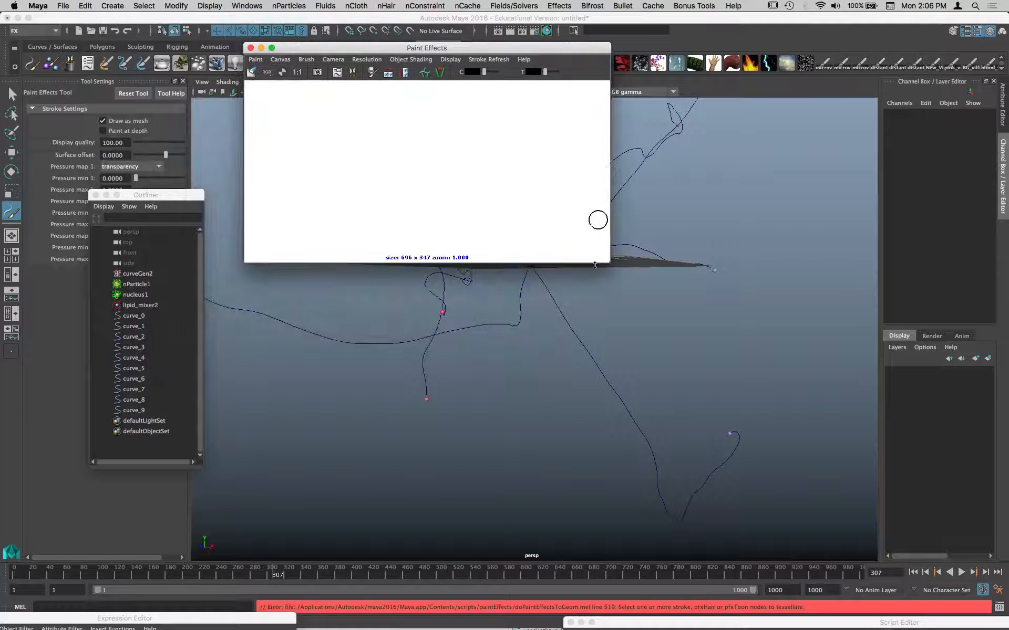
mouse_move(610, 263)
mouse_down()
mouse_move(641, 428)
mouse_move(897, 547)
mouse_move(825, 536)
mouse_up()
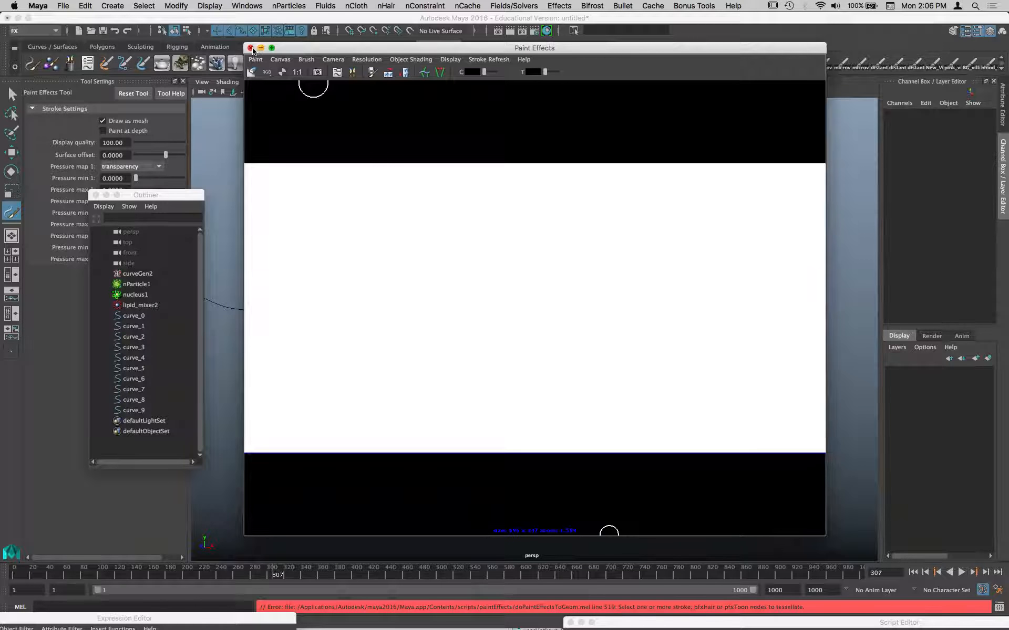
click(250, 48)
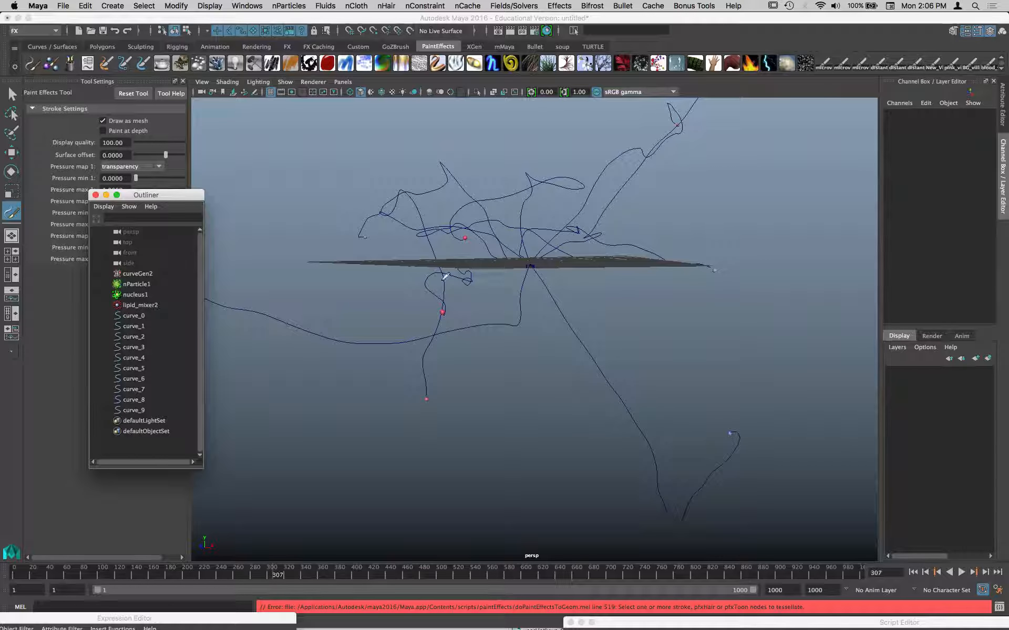
Step: Look for the Paint Effects commands and keep the Generate command list open as a floating window beside the curves
key(space)
click(595, 359)
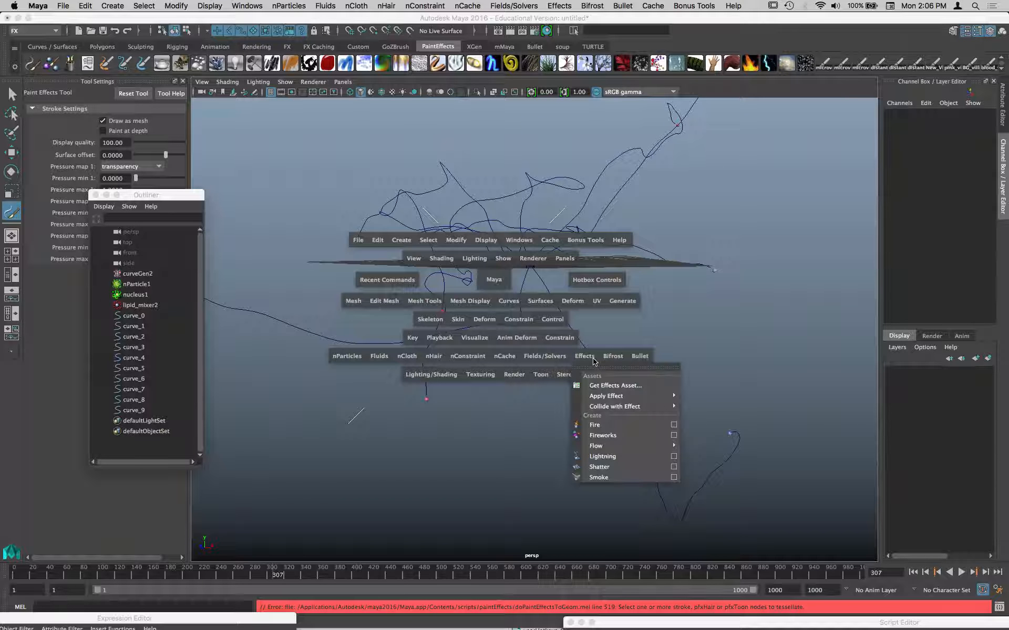
click(593, 359)
click(598, 301)
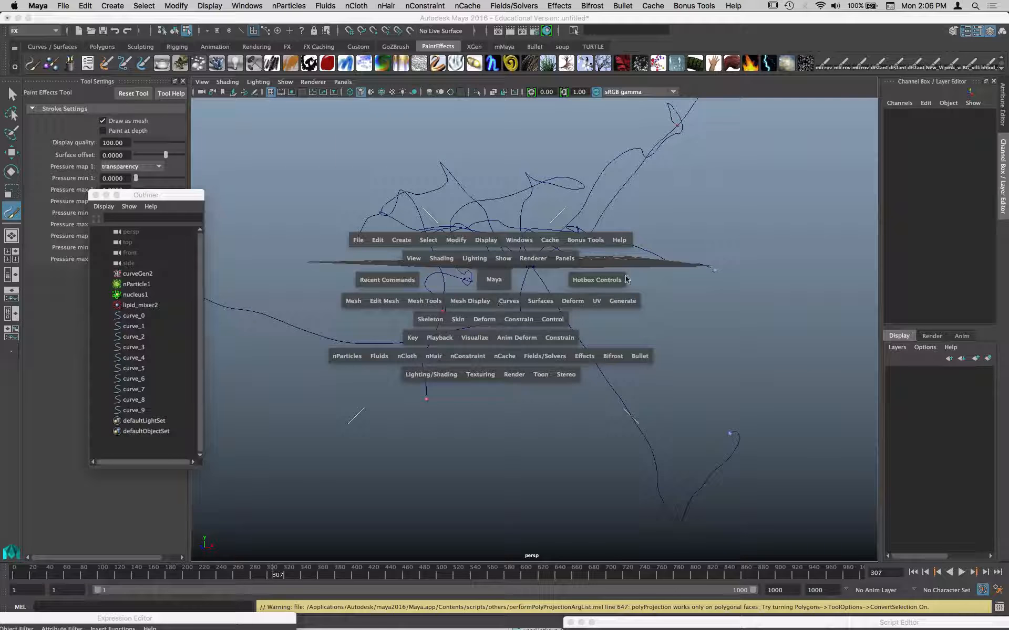
click(681, 280)
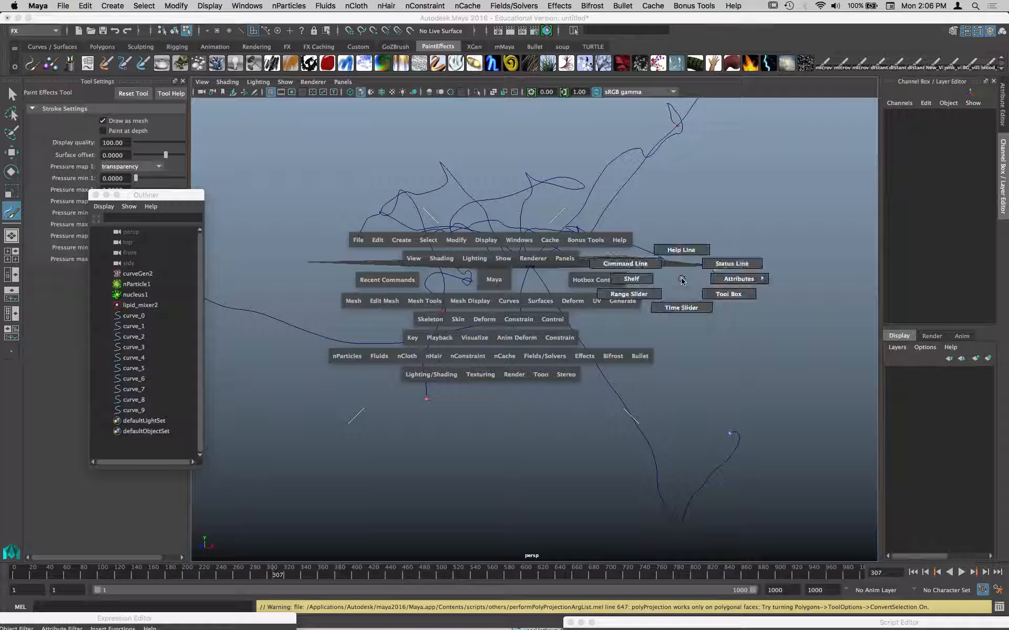
click(682, 280)
click(512, 206)
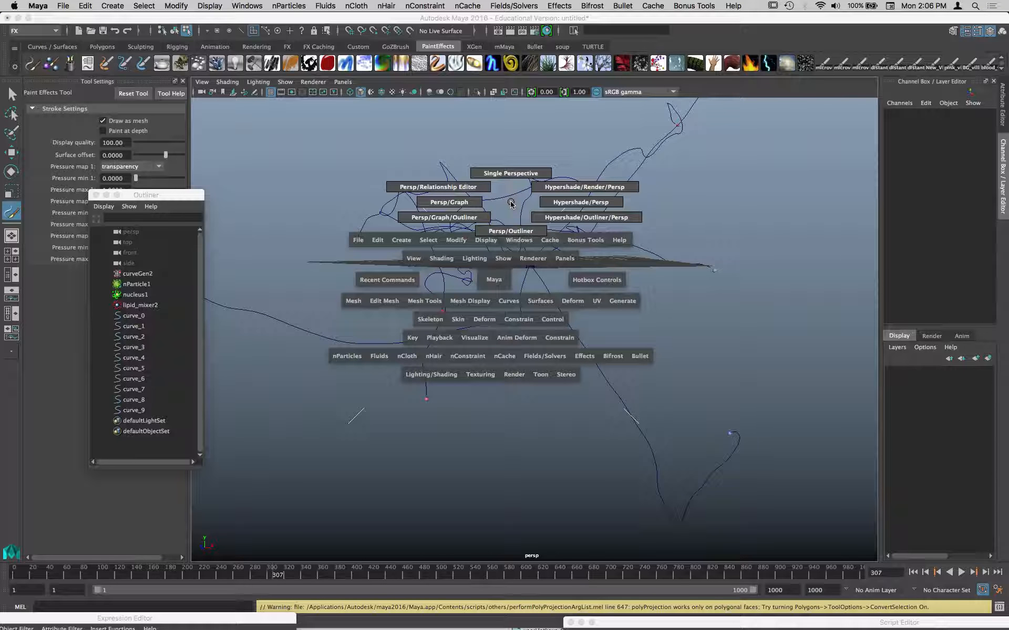
click(511, 204)
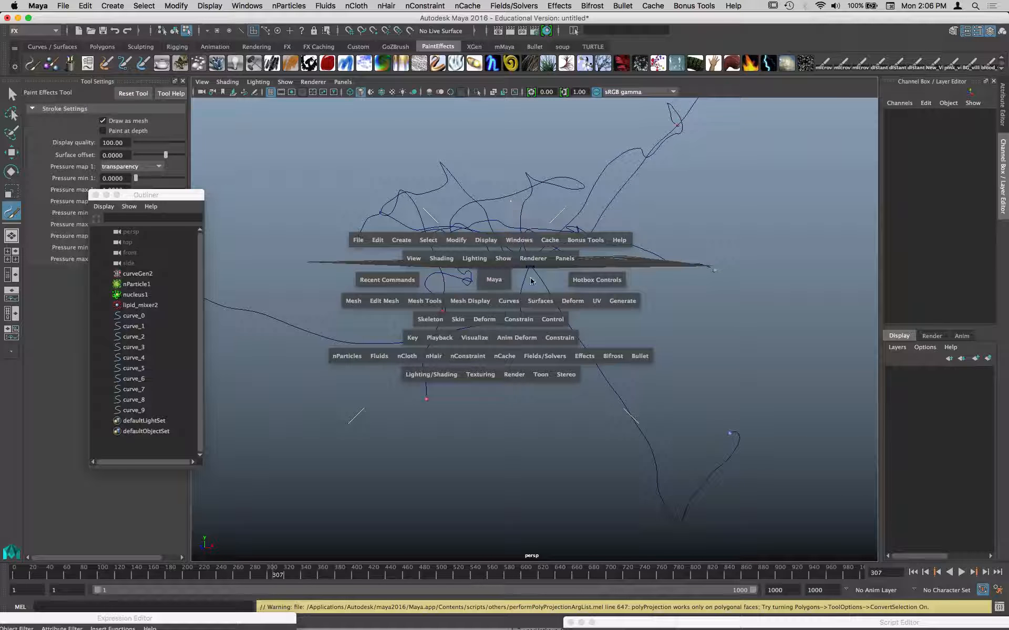
click(608, 304)
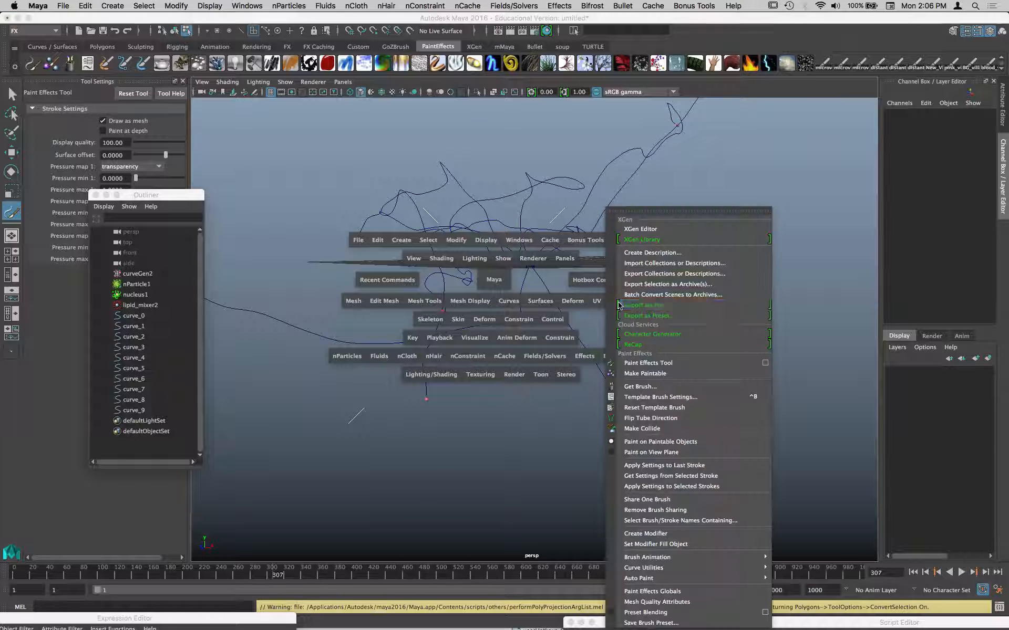
click(661, 213)
drag(668, 208, 802, 51)
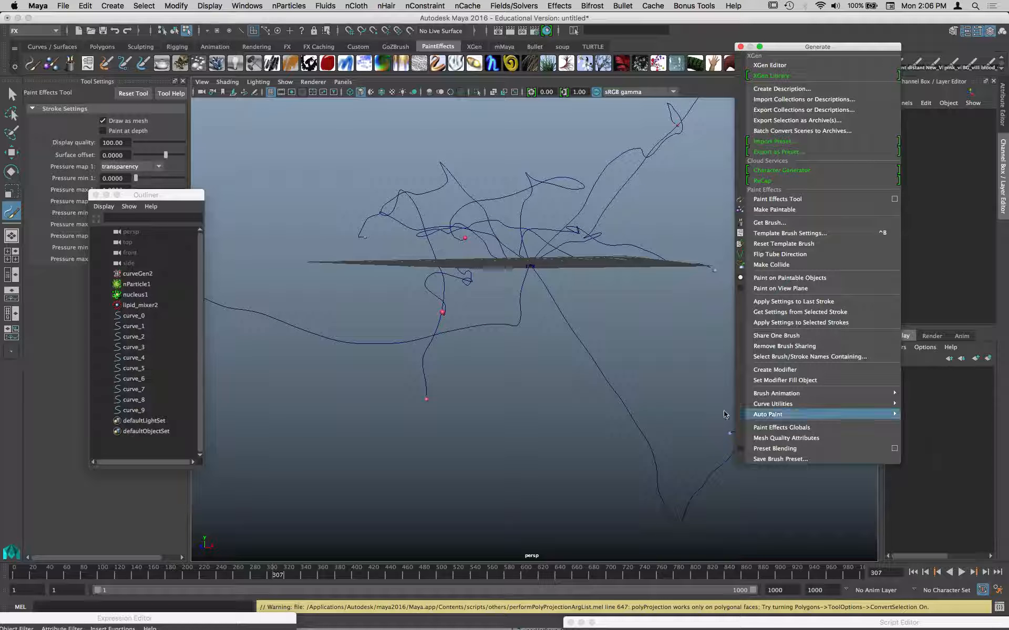
Step: Activate the Select tool and switch the selection mode to objects so the generated curves can be picked
key(w)
drag(636, 387, 606, 439)
click(772, 403)
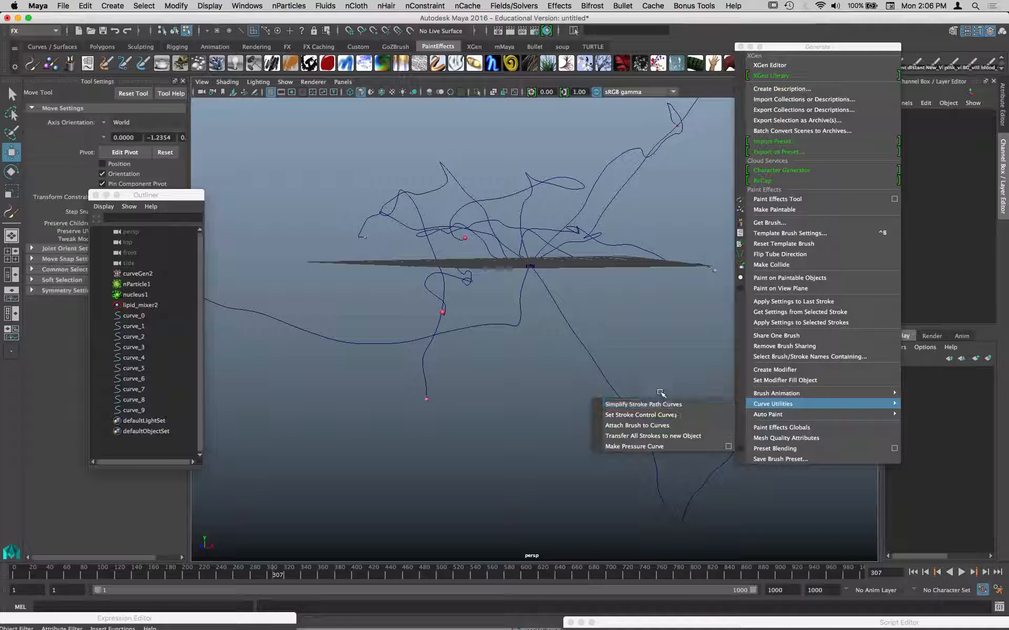
click(12, 94)
drag(644, 381, 595, 424)
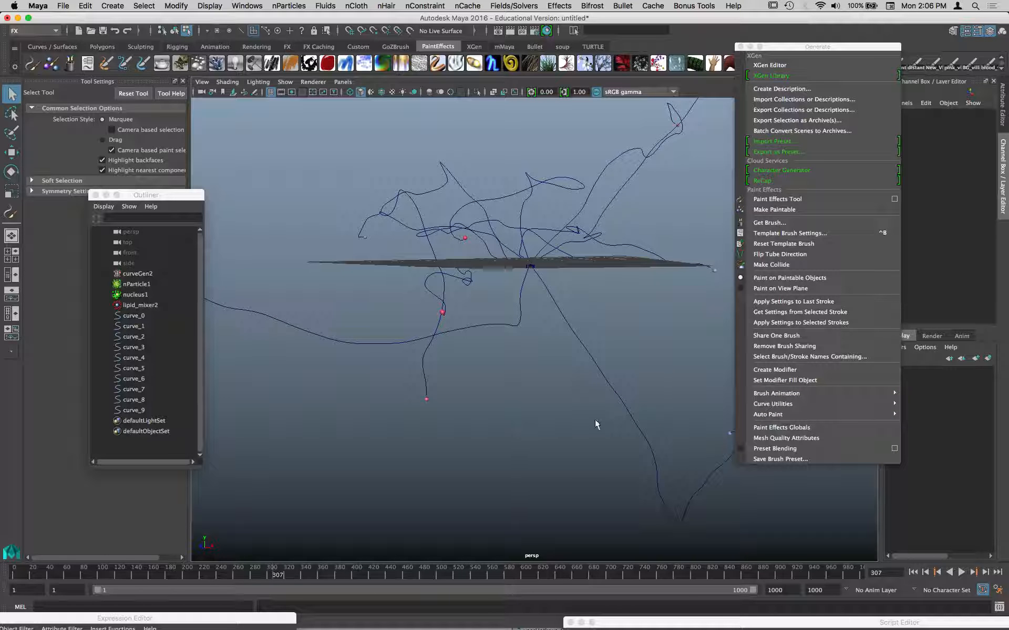
click(174, 31)
Step: Attach the current Paint Effects brush to curve_9, the long curve running down below the grid
click(619, 387)
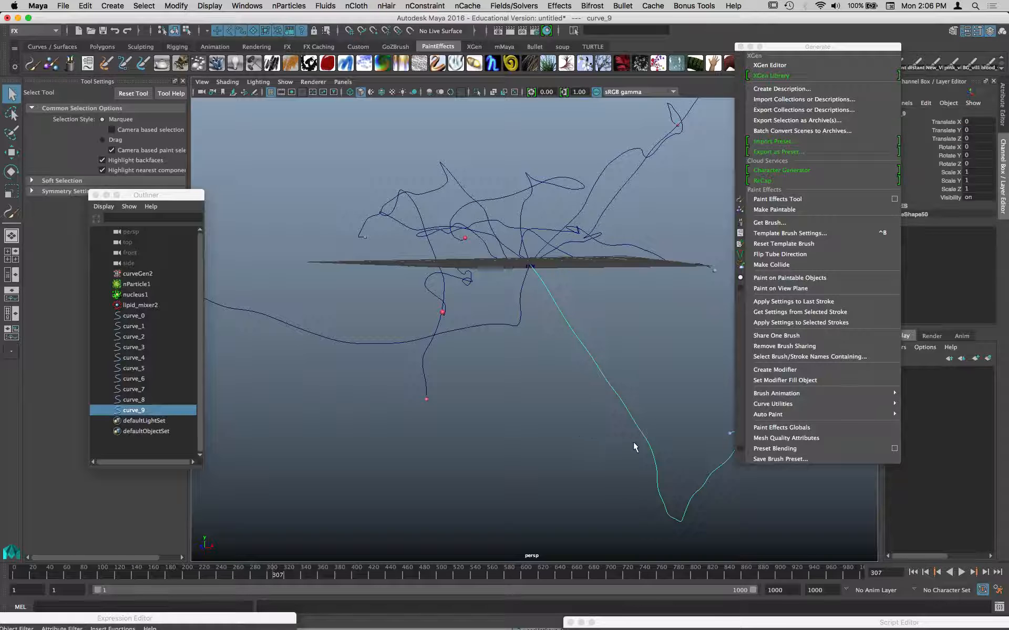
click(792, 323)
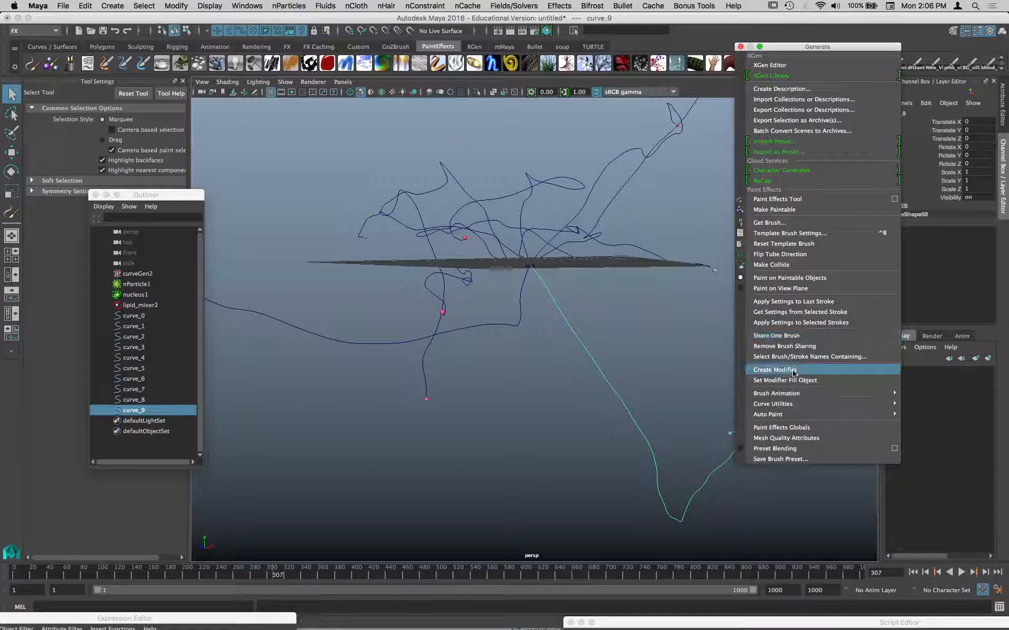
mouse_move(783, 405)
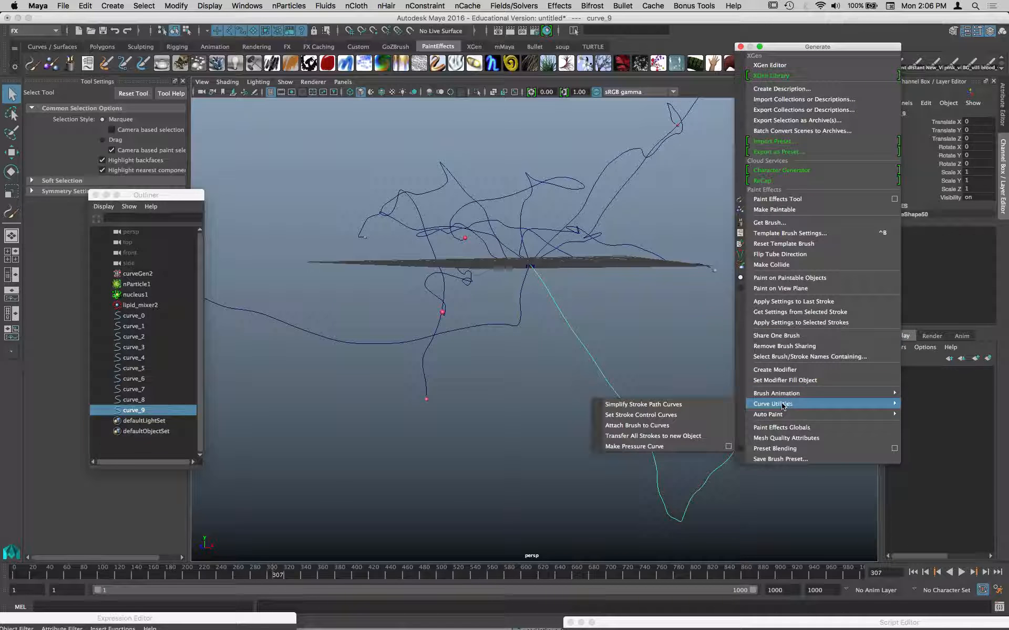
click(683, 425)
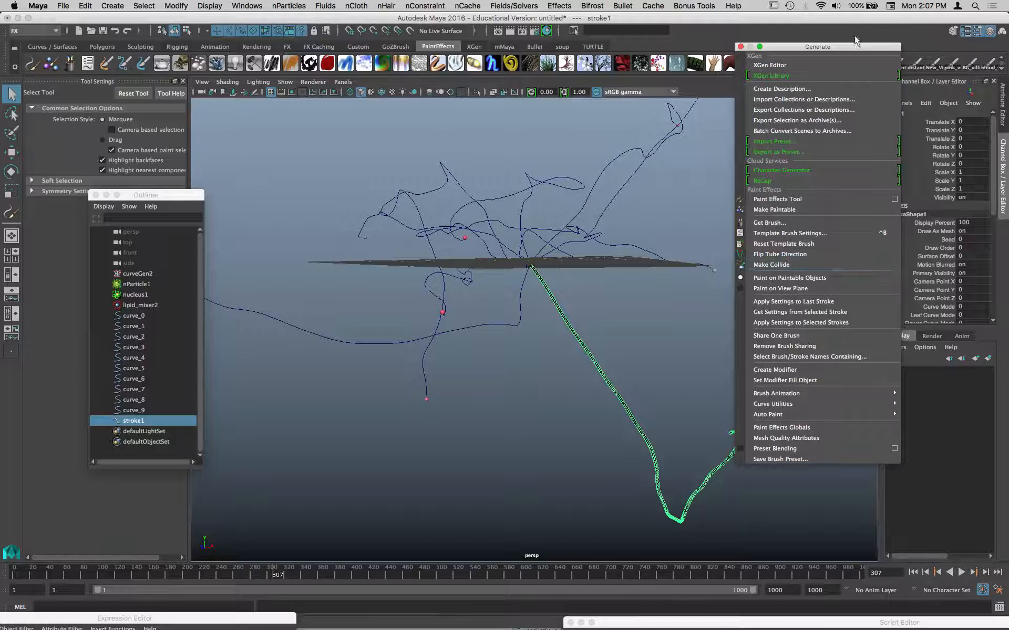
Step: Move the floating command list aside, rewind the simulation and play it to frame 500
drag(849, 48, 963, 27)
alt+drag(709, 354, 661, 324)
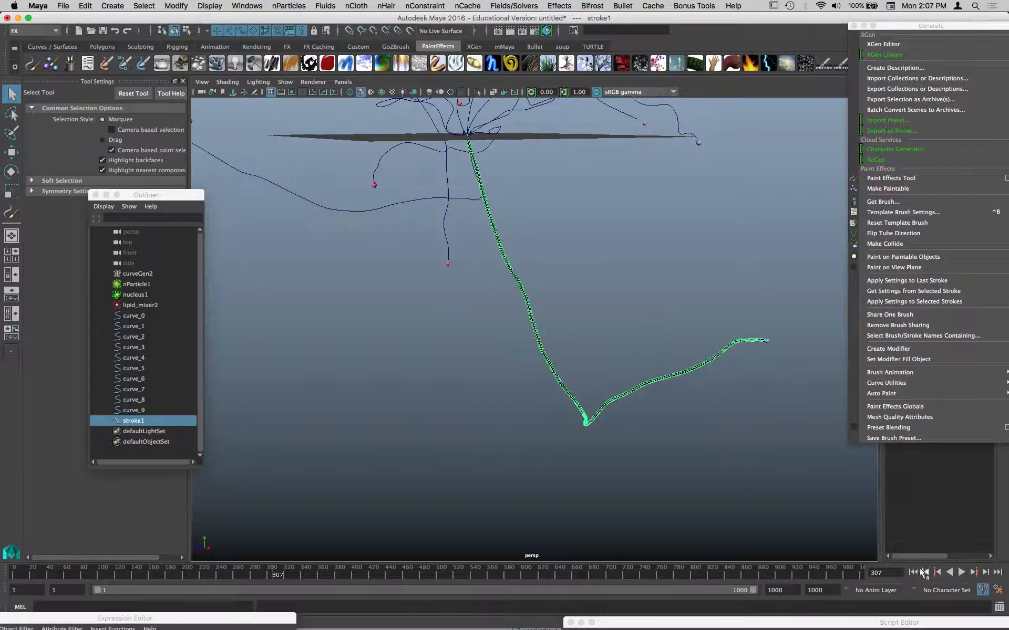
click(913, 572)
click(960, 572)
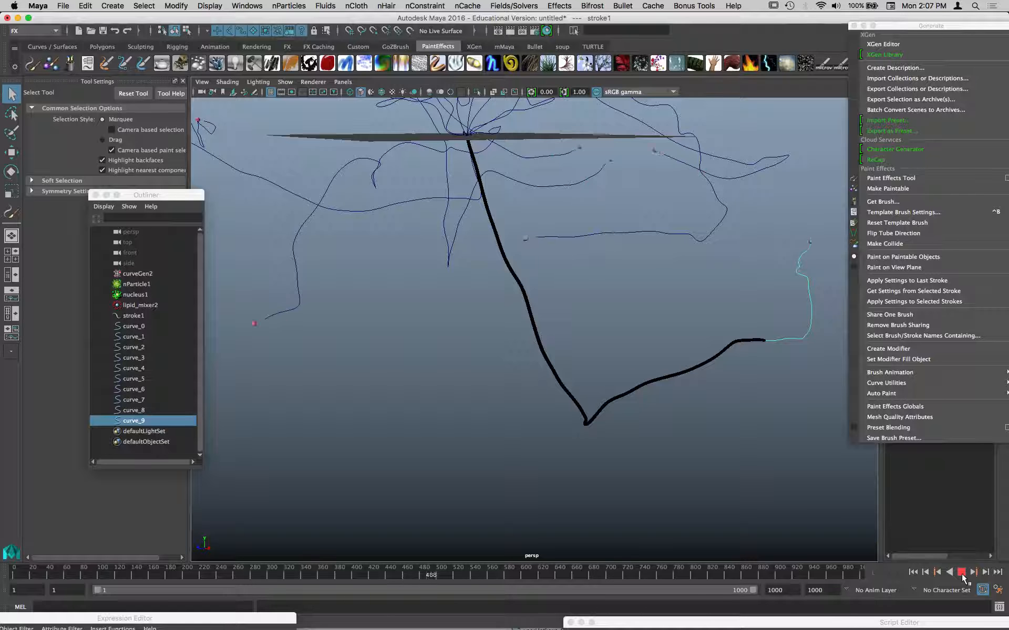
click(961, 573)
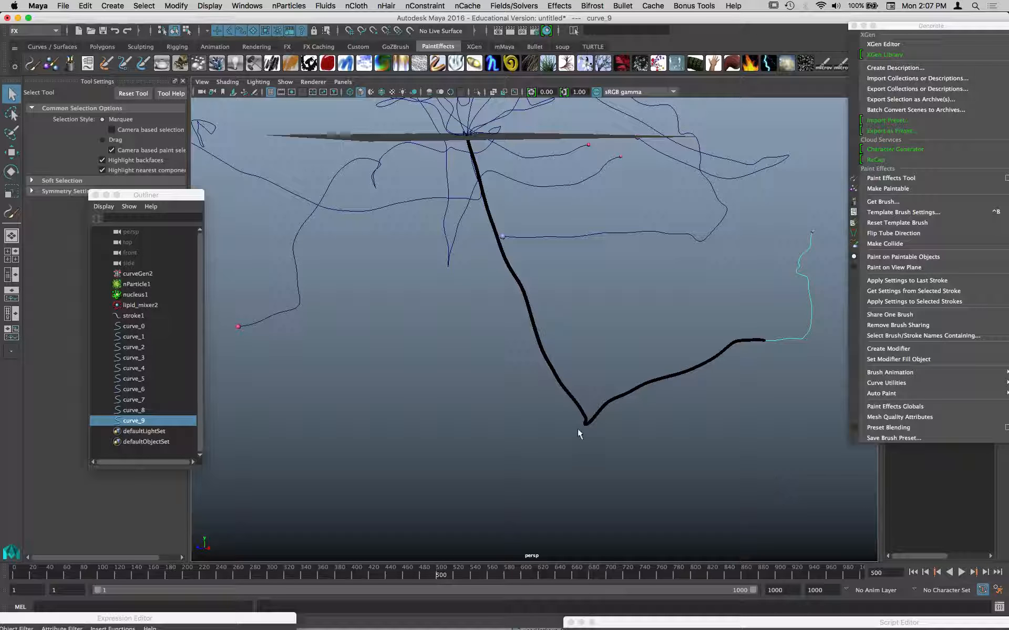
Step: Delete the Paint Effects stroke from curve_9, keeping the curve itself
shift+click(587, 420)
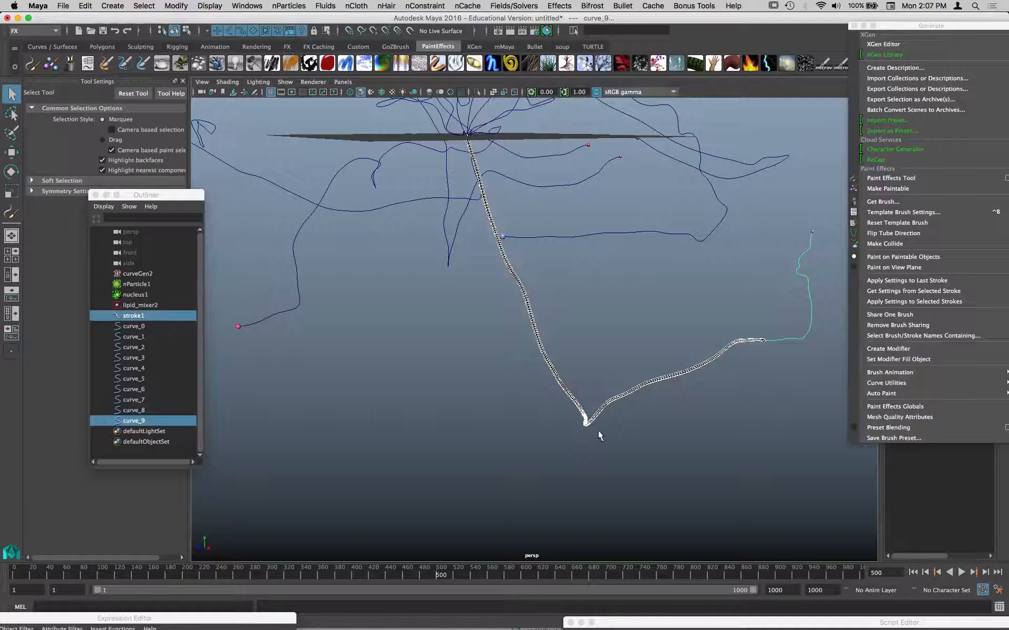
click(599, 419)
key(Delete)
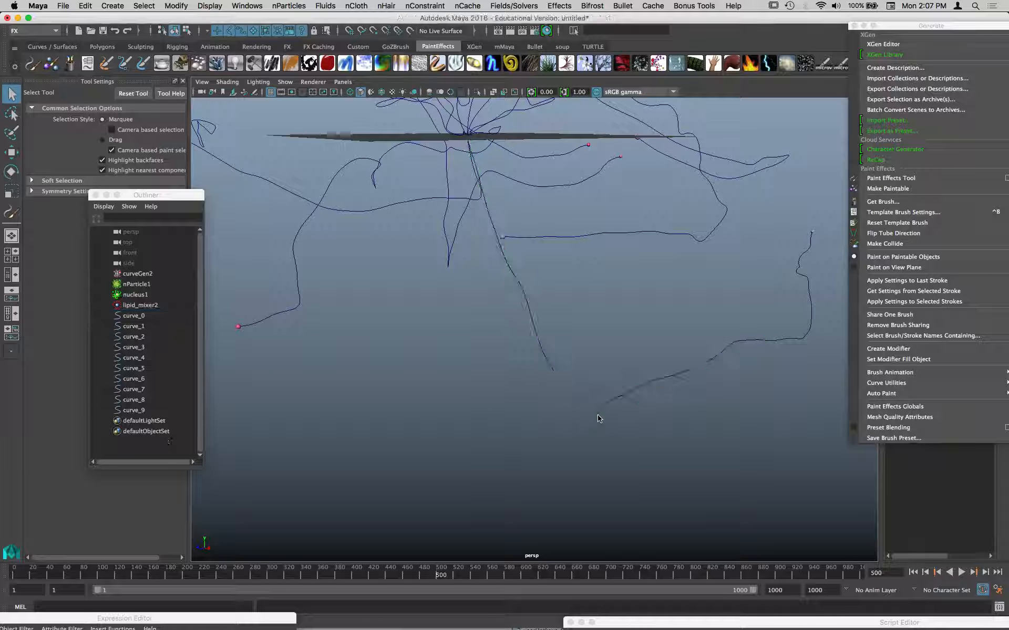
Step: Attach the neonBlue brush again to the full-length curve_9 as it stands at frame 500
mouse_move(646, 270)
alt+mouse_down()
mouse_move(631, 336)
mouse_move(599, 328)
alt+mouse_up()
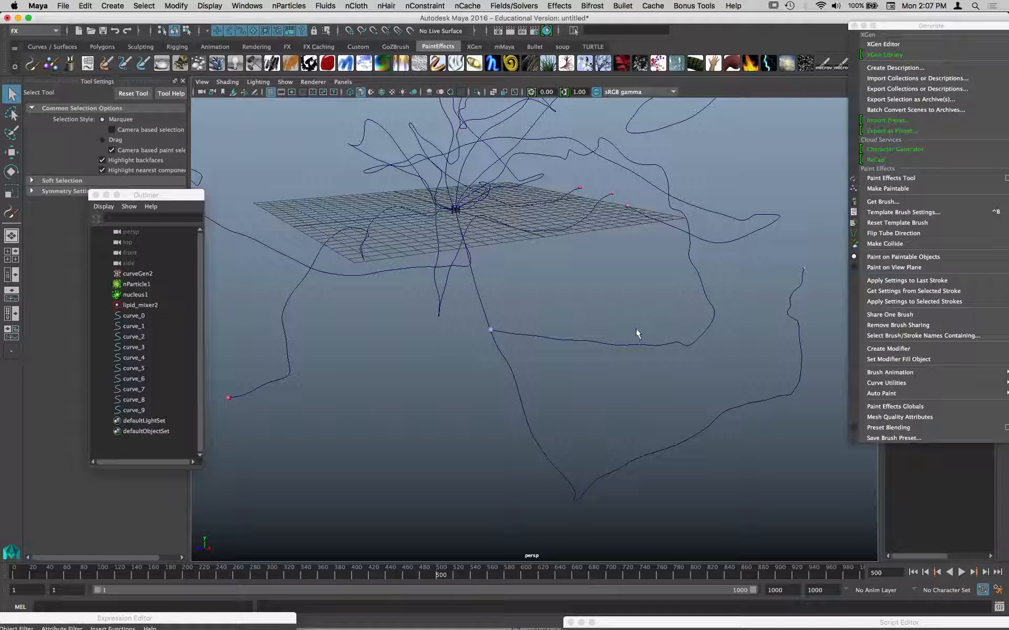
alt+drag(638, 330, 663, 311)
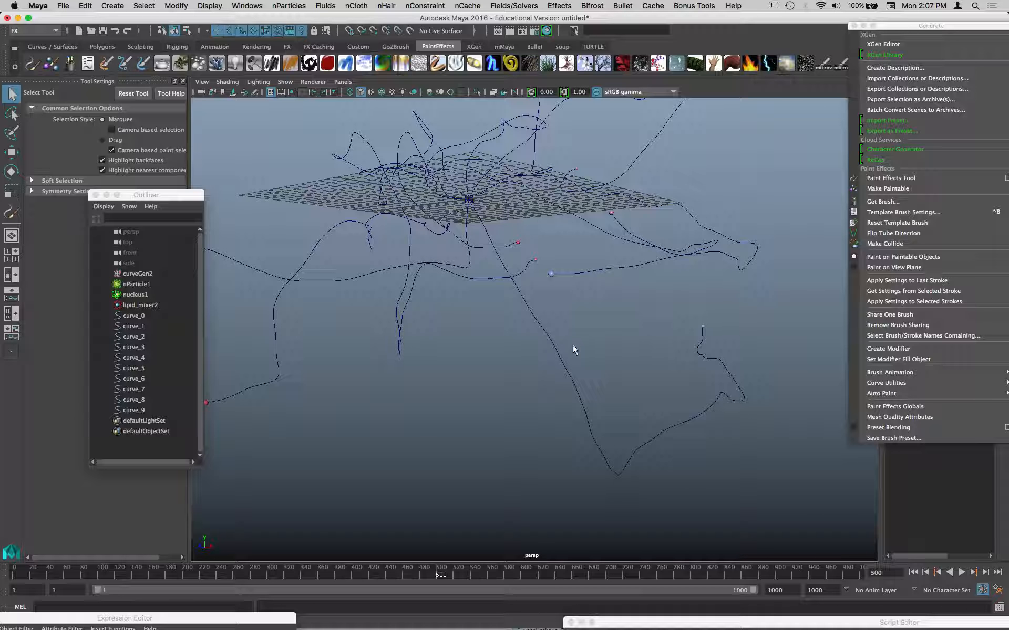
alt+drag(584, 339, 541, 319)
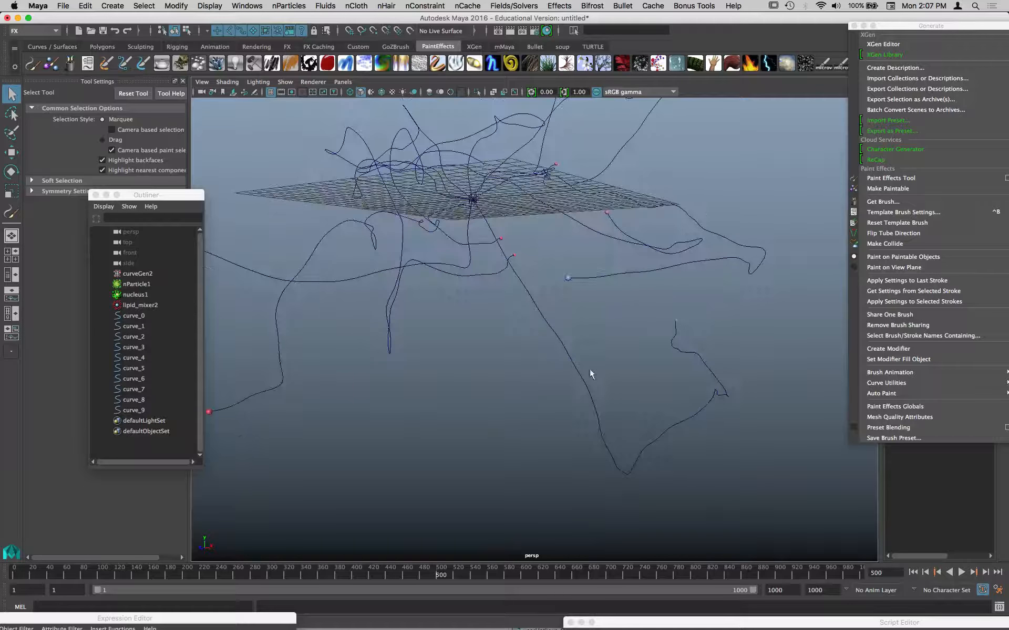
click(573, 368)
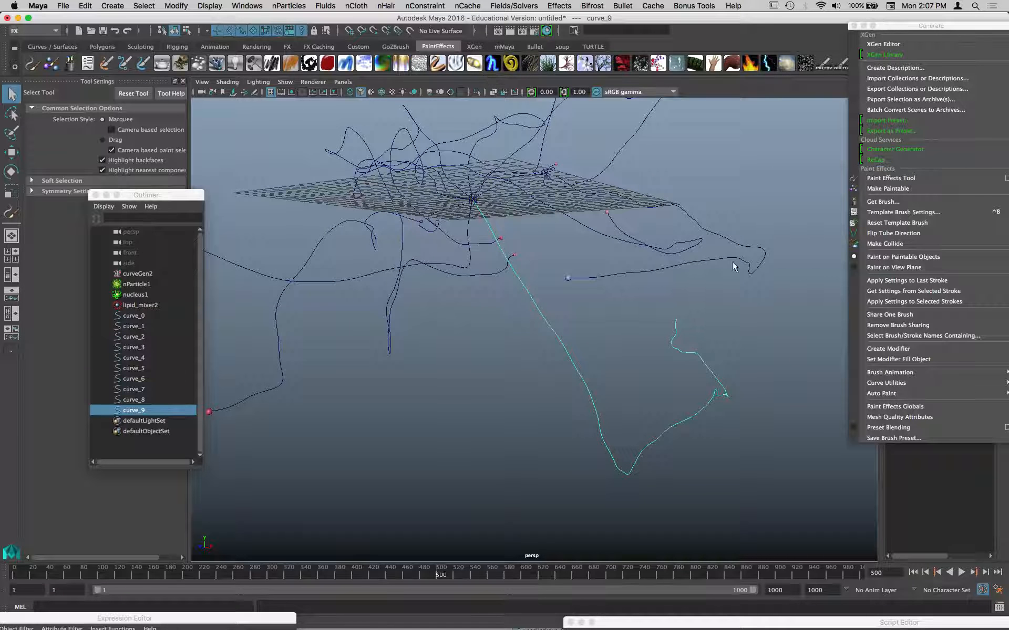
mouse_move(924, 382)
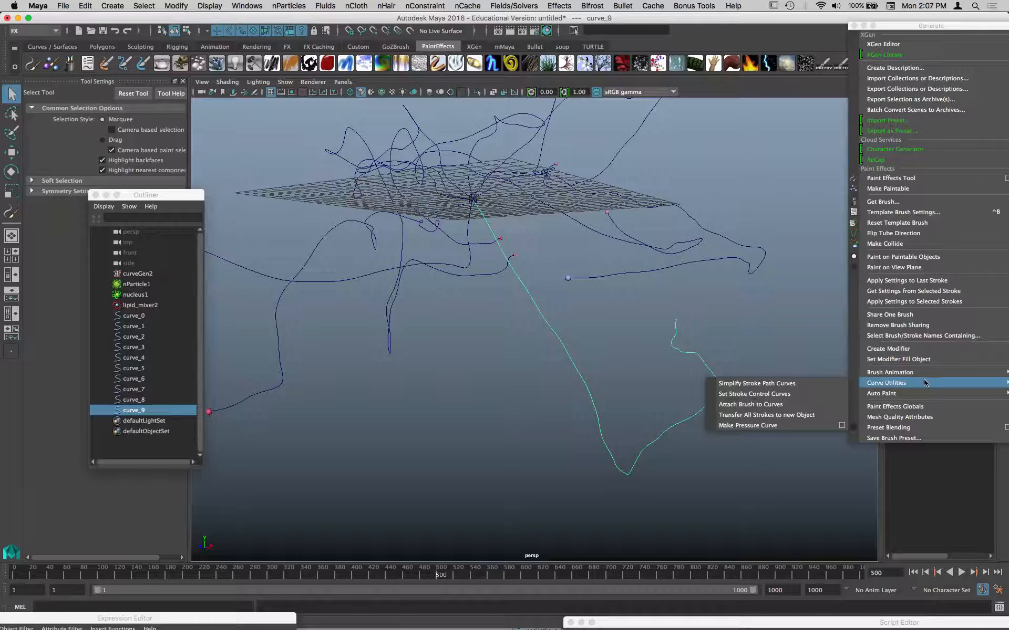
click(819, 405)
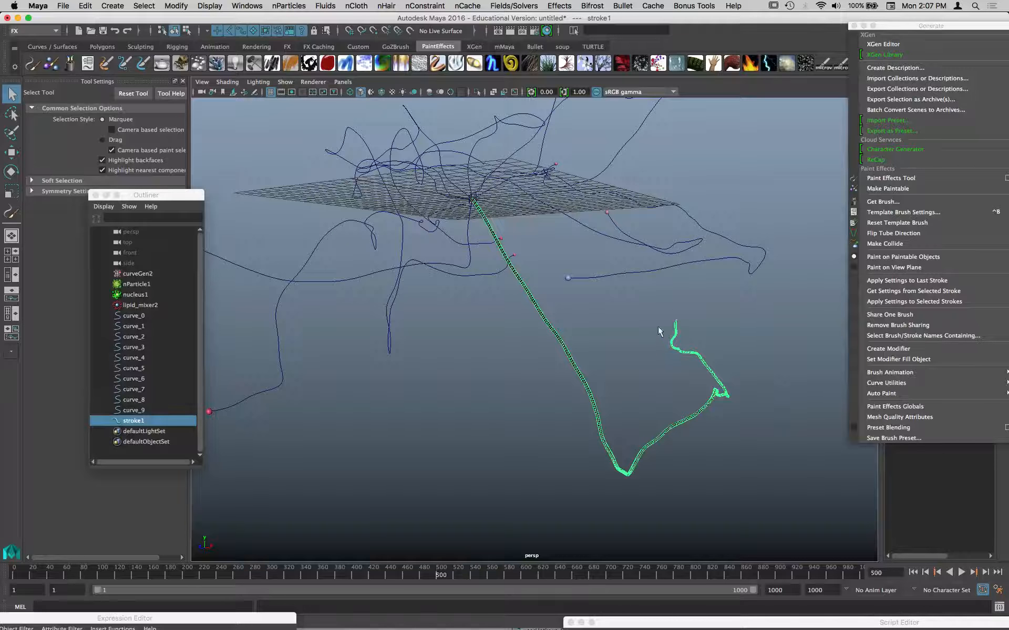
Step: Shorten the new stroke by lowering its End Bounds Max Clip to about 0.08, and select the underlying curve_9
alt+drag(658, 326, 655, 314)
key(ctrl+a)
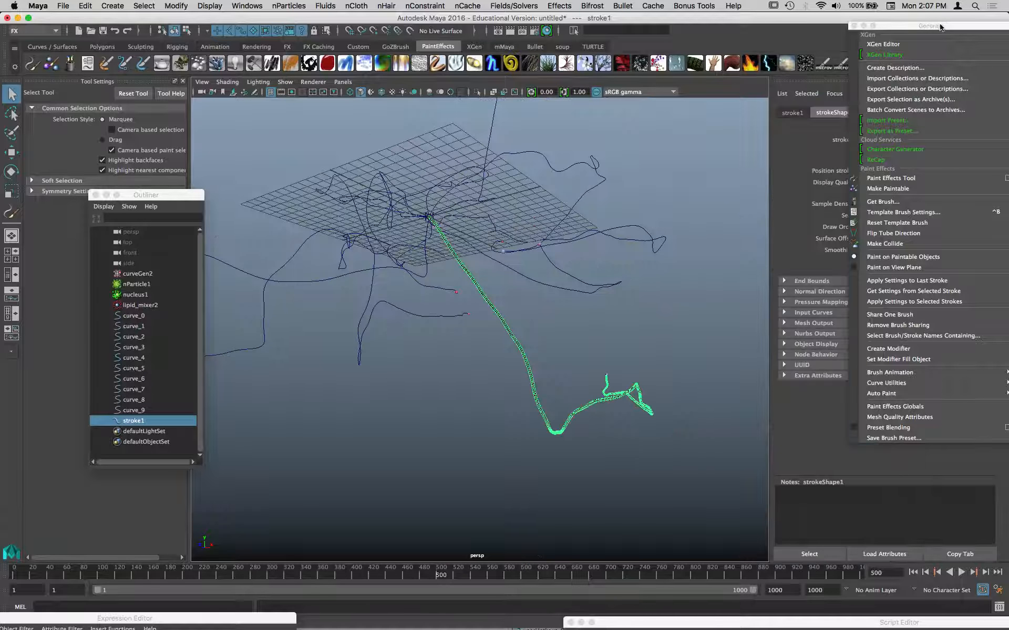
drag(941, 27, 975, 482)
click(804, 281)
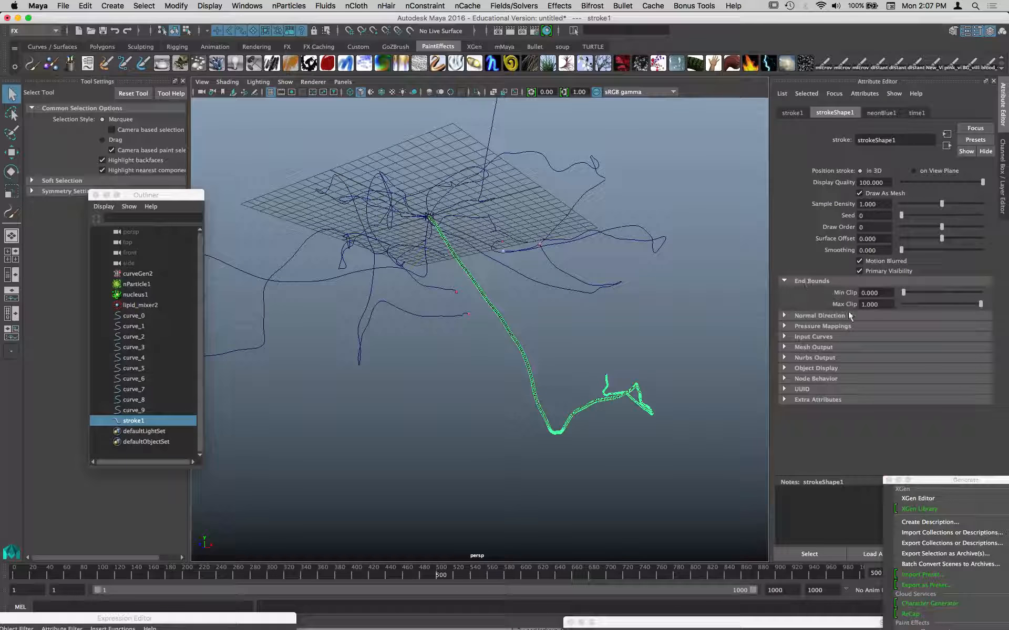
mouse_move(981, 304)
mouse_down()
mouse_move(902, 314)
mouse_move(980, 321)
mouse_move(910, 318)
mouse_up()
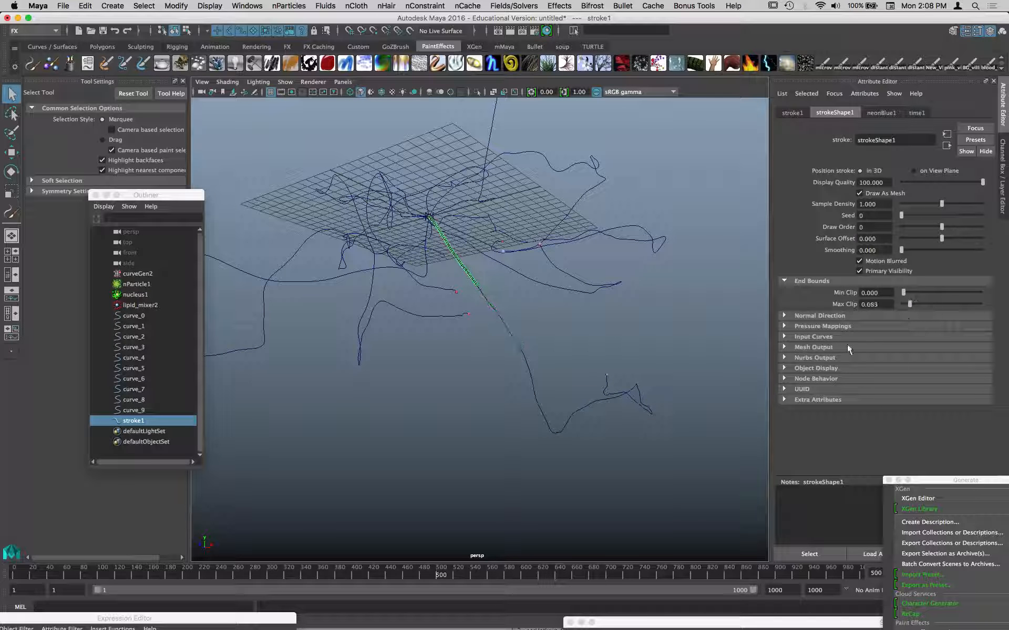
click(569, 421)
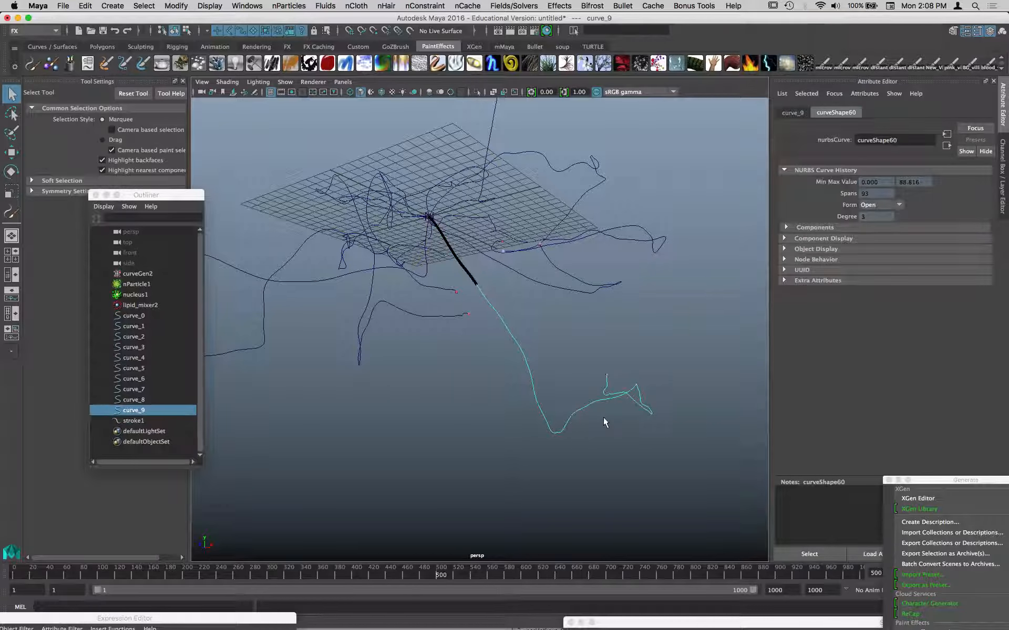
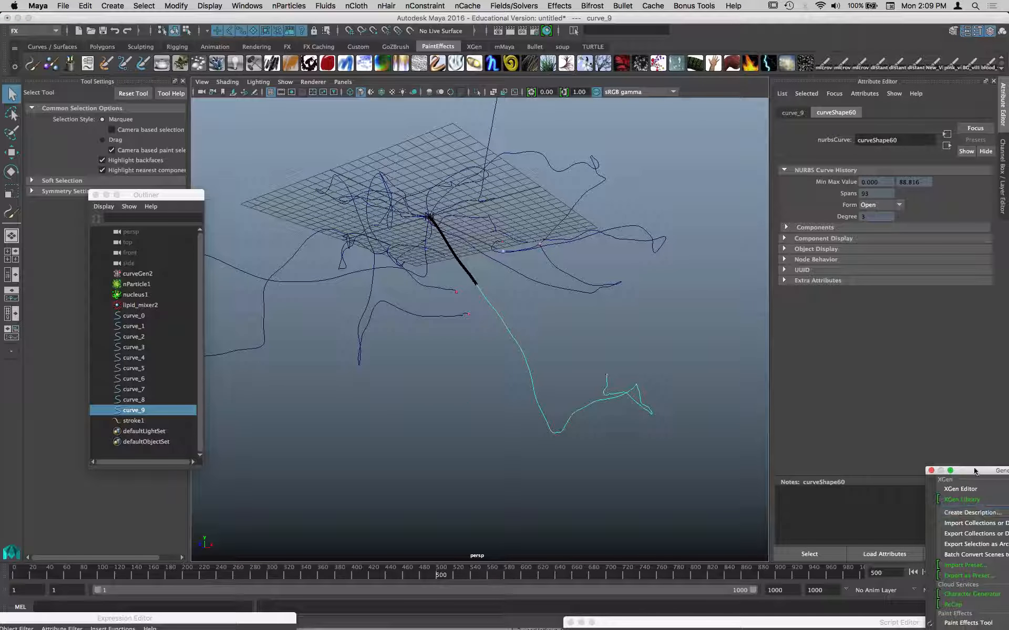
Step: Clear the floating command list out of the way, rewind the simulation and play it to about frame 995
drag(966, 479, 870, 629)
click(912, 573)
click(961, 572)
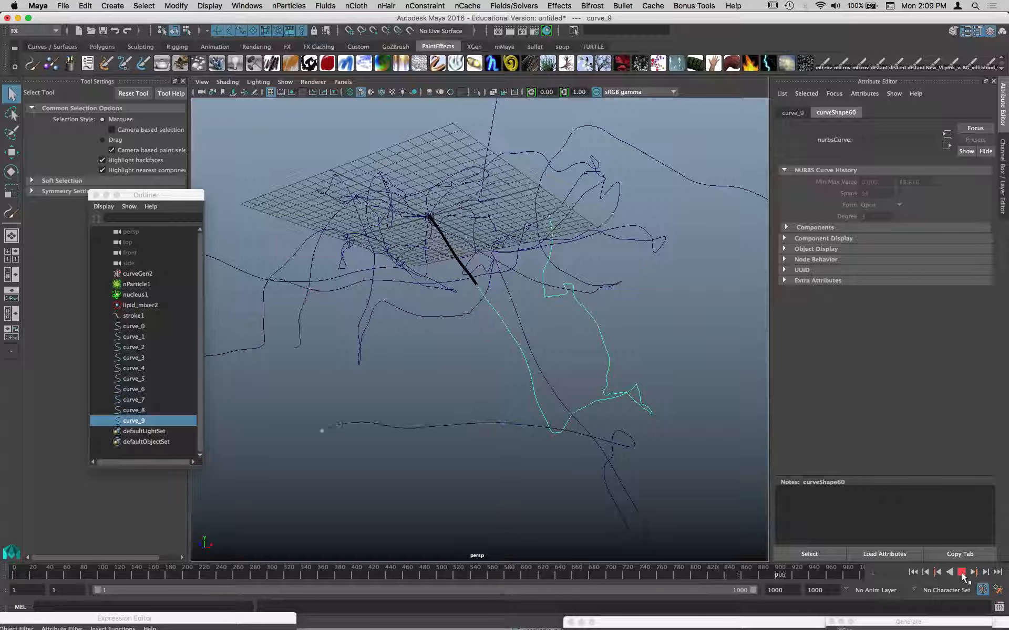
click(962, 573)
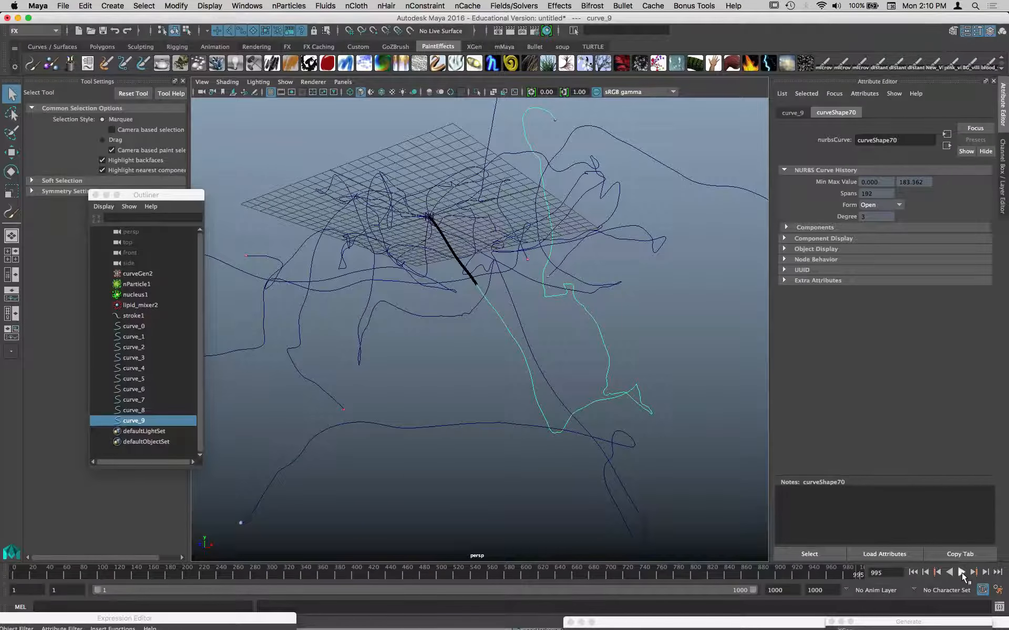
Step: Glance at the particle expression page in Chrome, return to Maya and inspect the curve network from several angles
key(super+Tab)
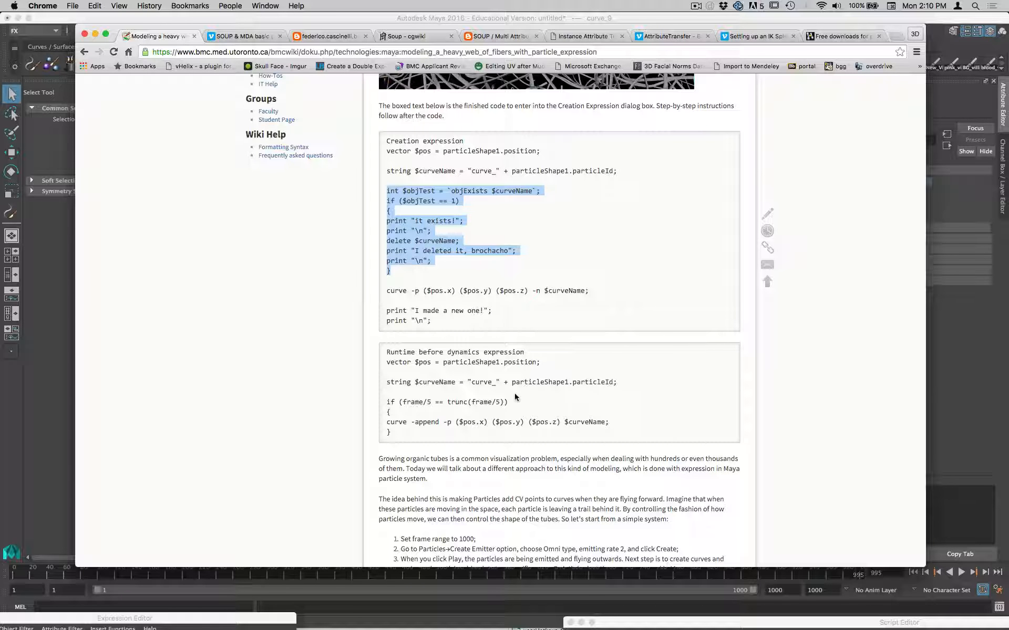
key(super+Tab)
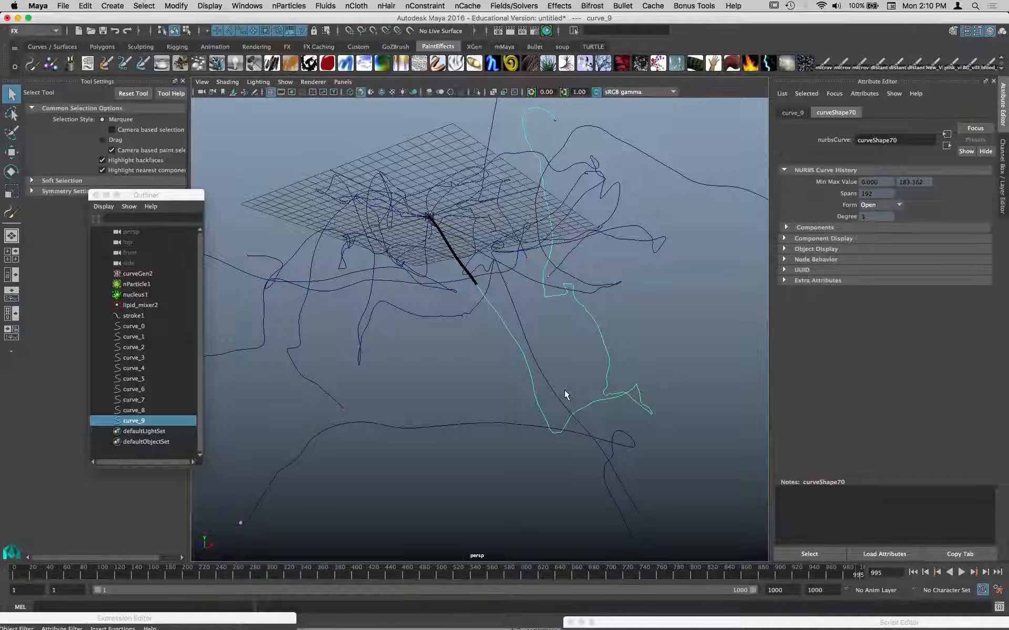
alt+drag(536, 397, 424, 355)
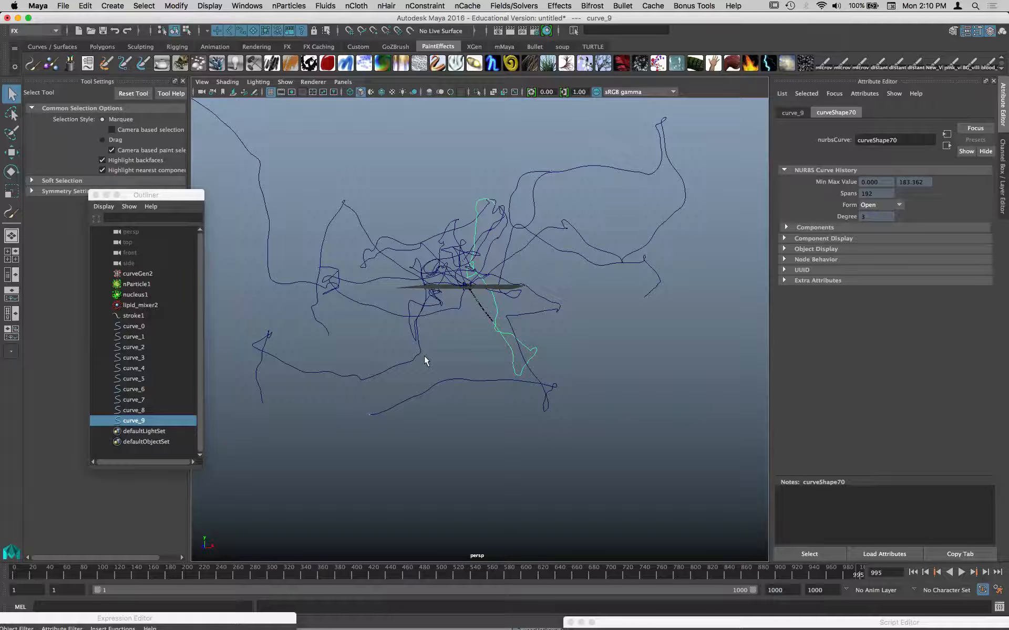
alt+drag(424, 355, 516, 325)
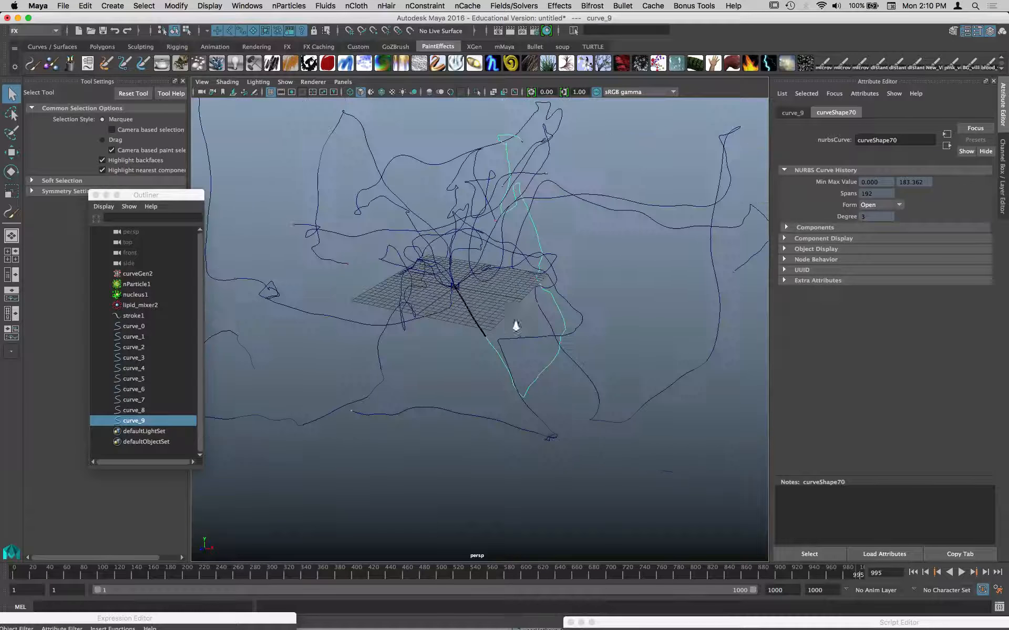
Step: Start a new empty scene, discarding the unsaved changes to the particle scene
key(super+n)
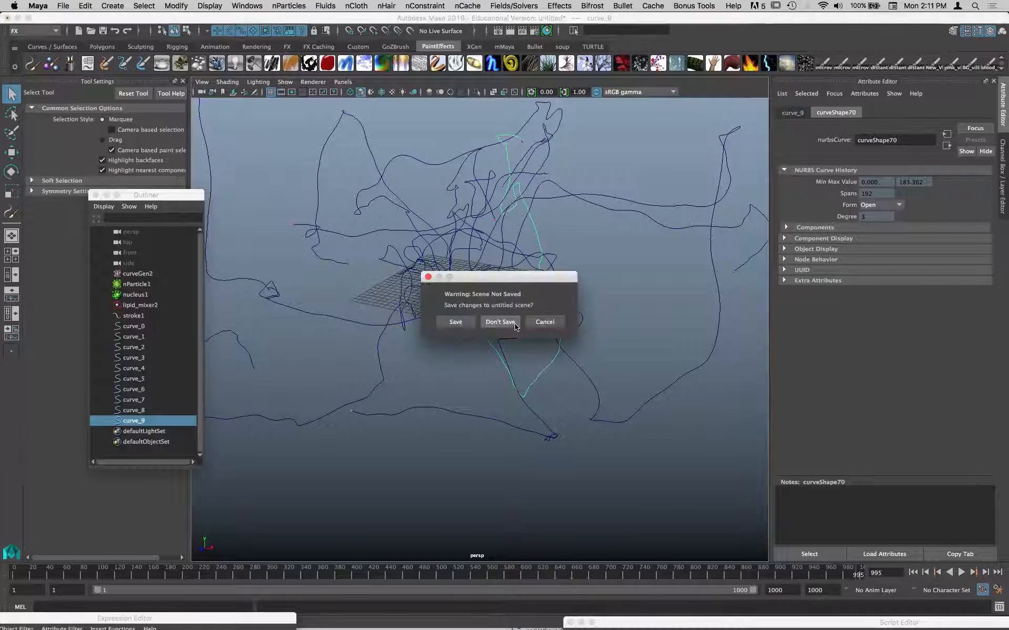
click(514, 324)
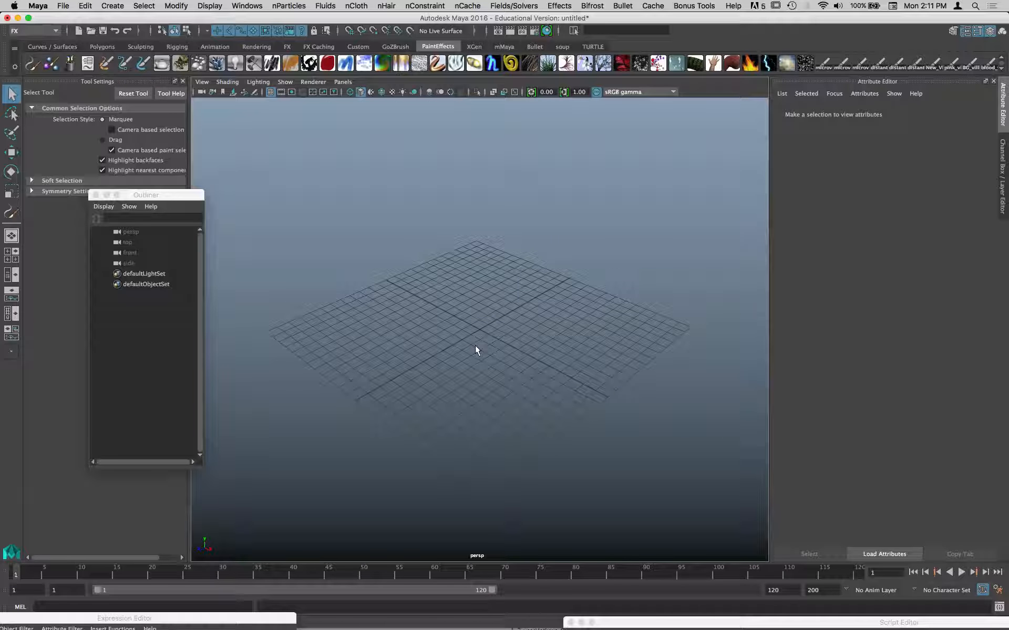
alt+drag(475, 346, 552, 366)
Step: Create a V-shaped chain of three grid-snapped joints in the front view, starting at the origin, with bones 7.616 and 8.544 units long
key(space)
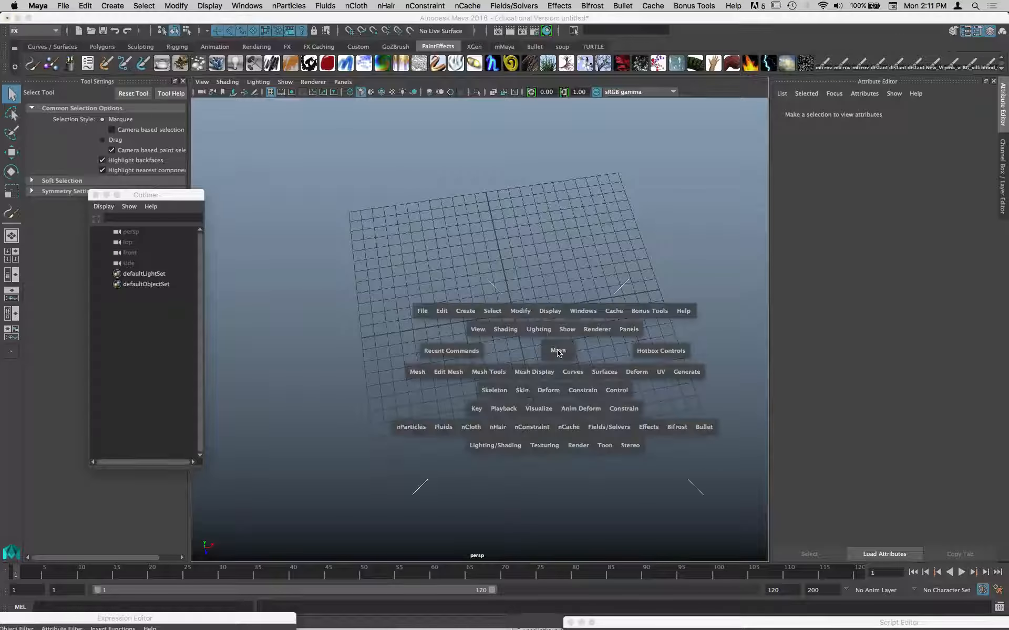
click(498, 390)
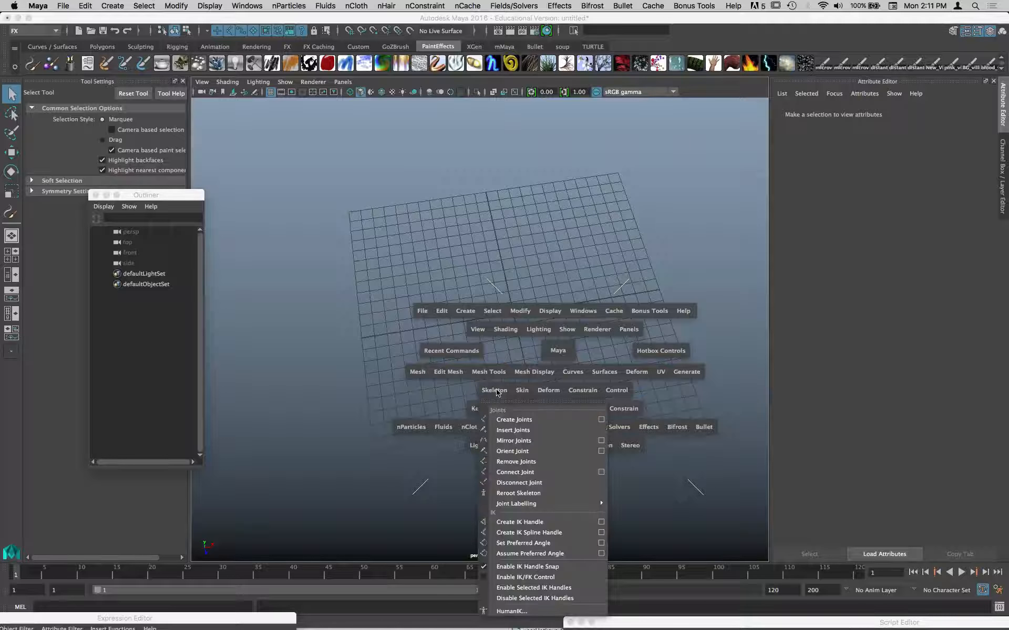
click(512, 418)
key(space)
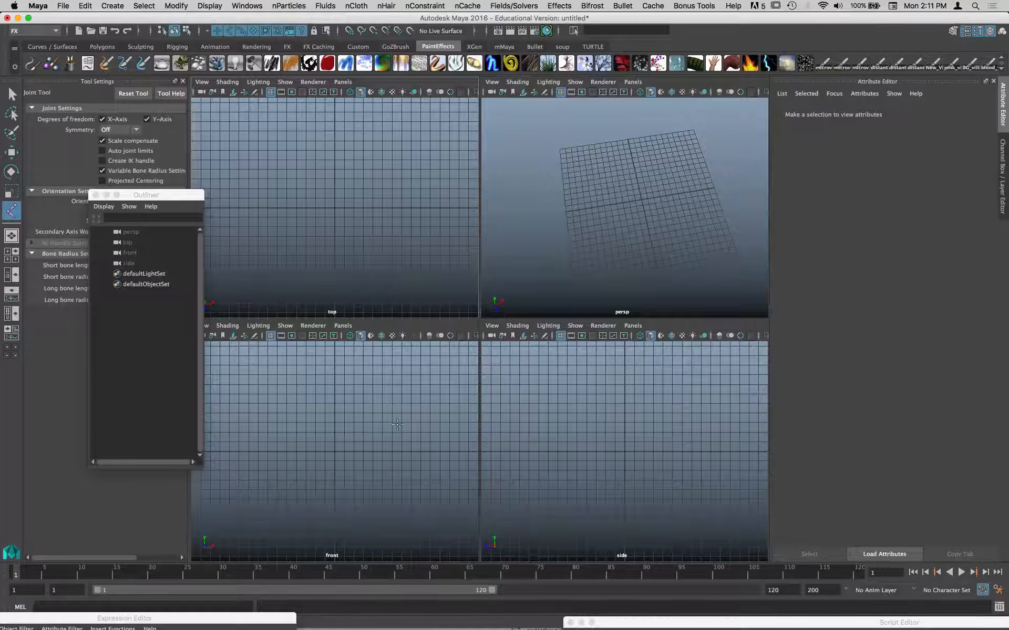
key(space)
alt+drag(476, 361, 496, 342)
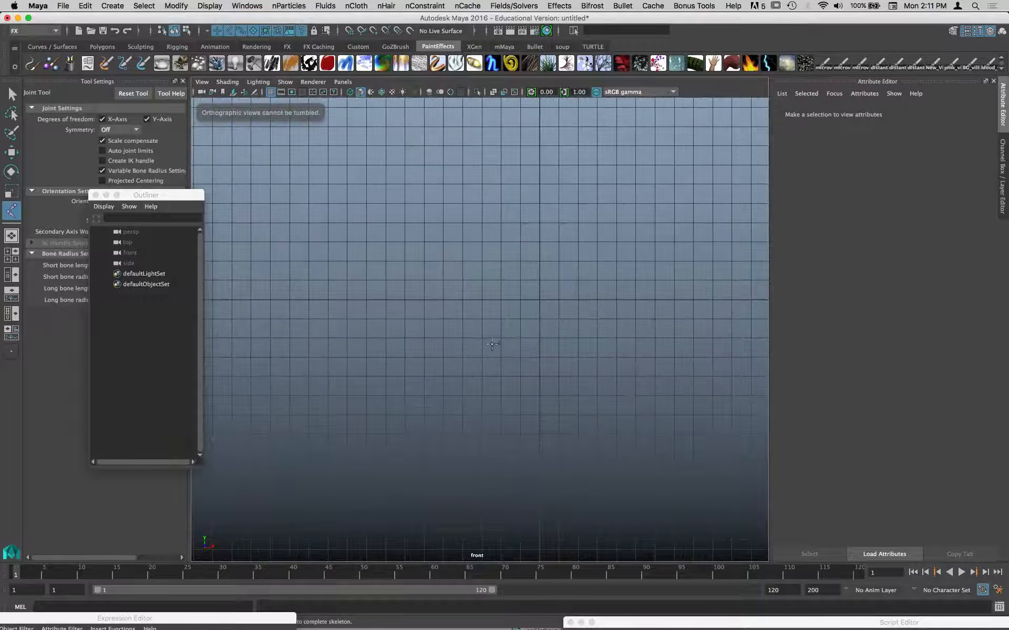
click(536, 311)
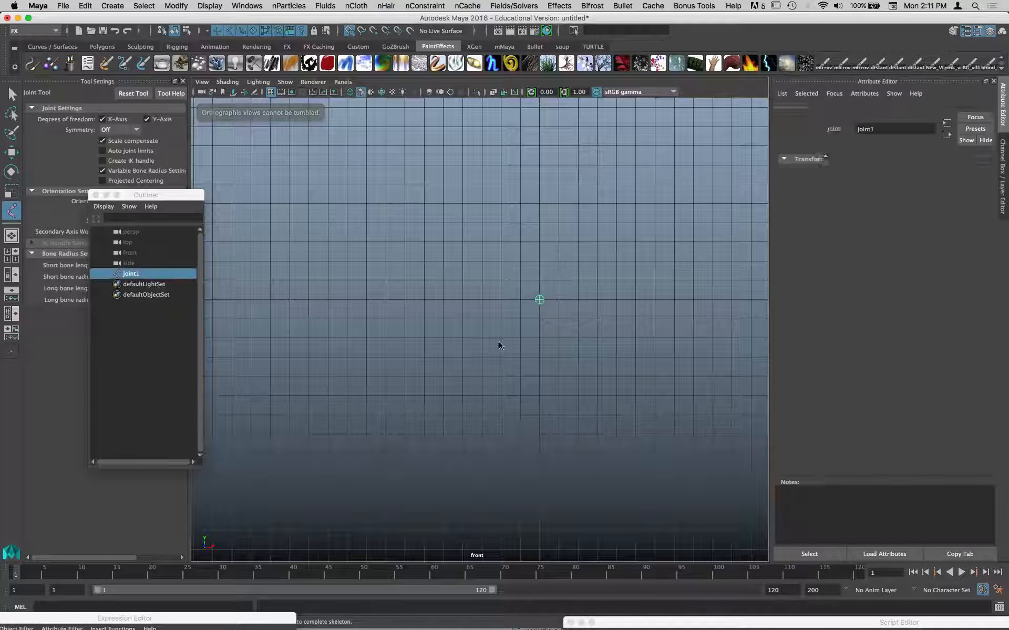
click(406, 357)
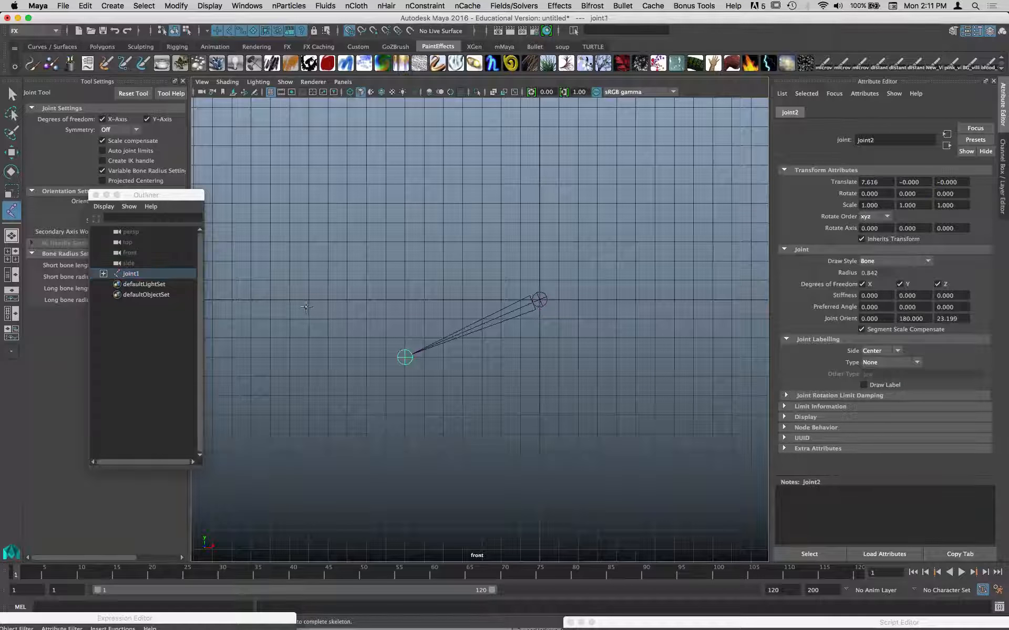
click(251, 299)
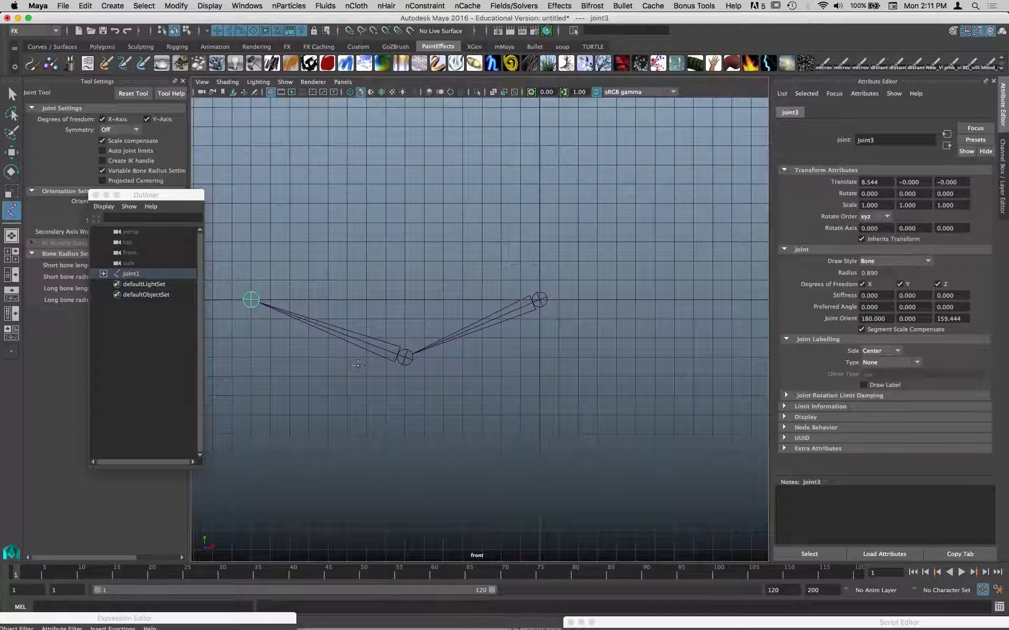
key(Return)
Step: Select the middle joint of the chain and activate the Rotate tool on it
click(405, 360)
key(e)
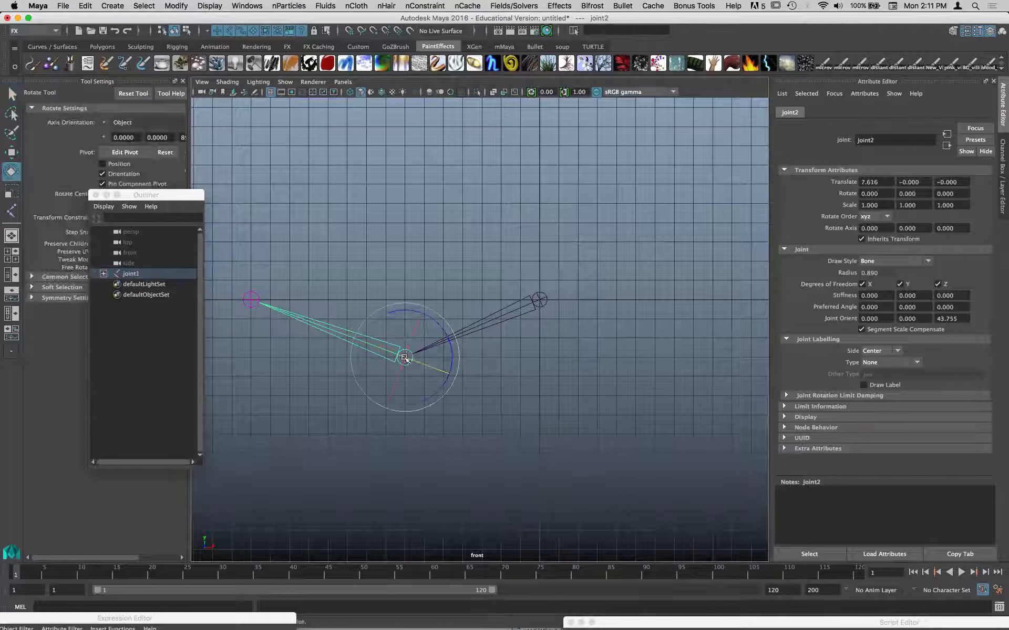
Step: Try rotating the middle joint of the chain, and undo the rotation
mouse_move(410, 310)
mouse_down()
mouse_move(453, 336)
mouse_move(398, 322)
mouse_up()
key(super+z)
Step: Create a single-chain IK handle from the root joint to the end joint, and move it to about X -8.8, Y 0.3
key(space)
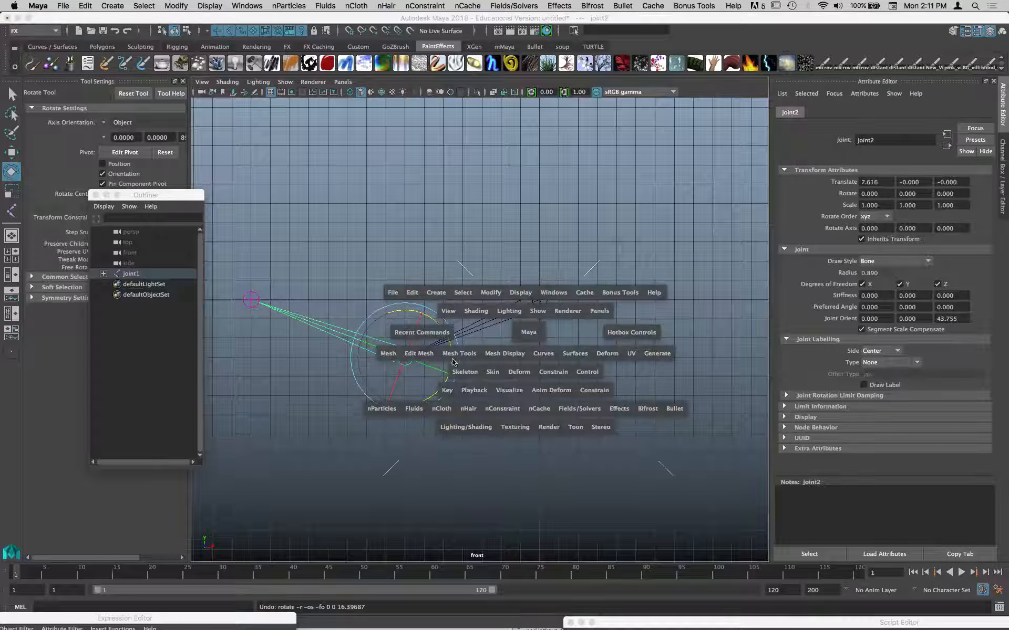
click(465, 372)
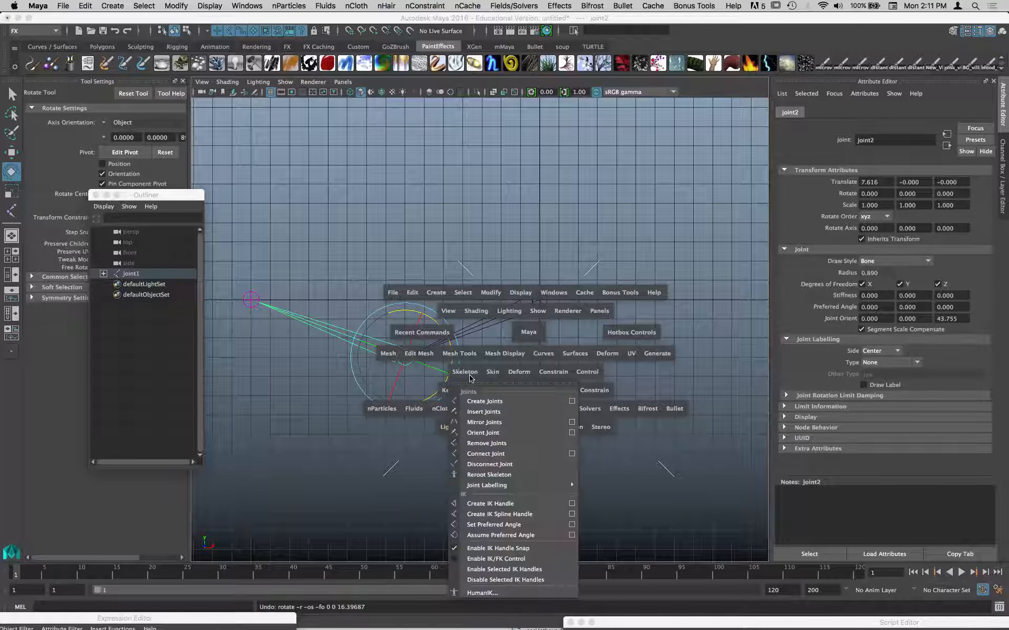
click(516, 503)
click(251, 300)
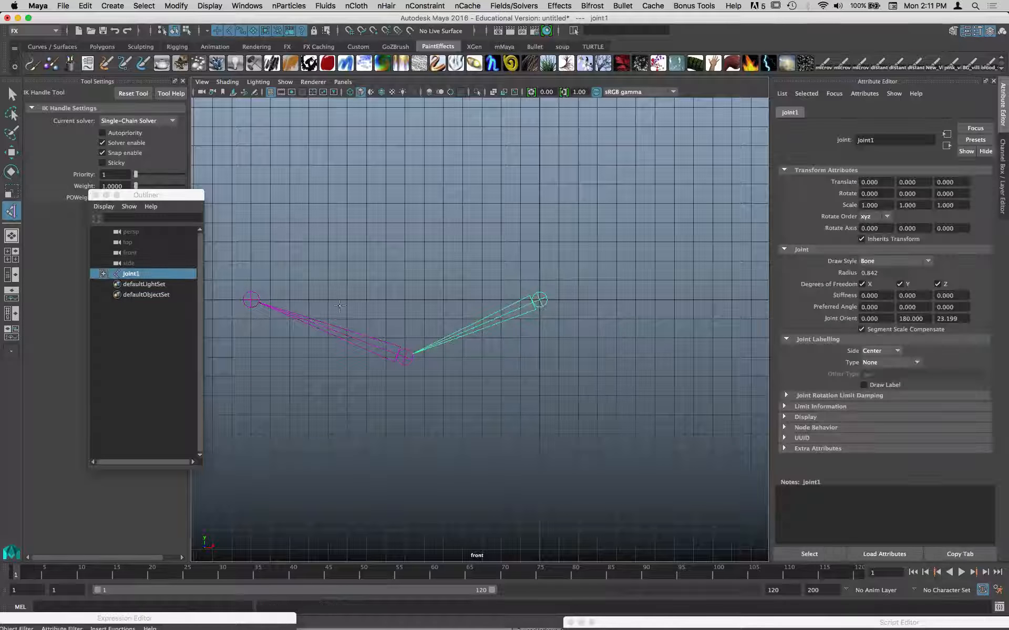
key(w)
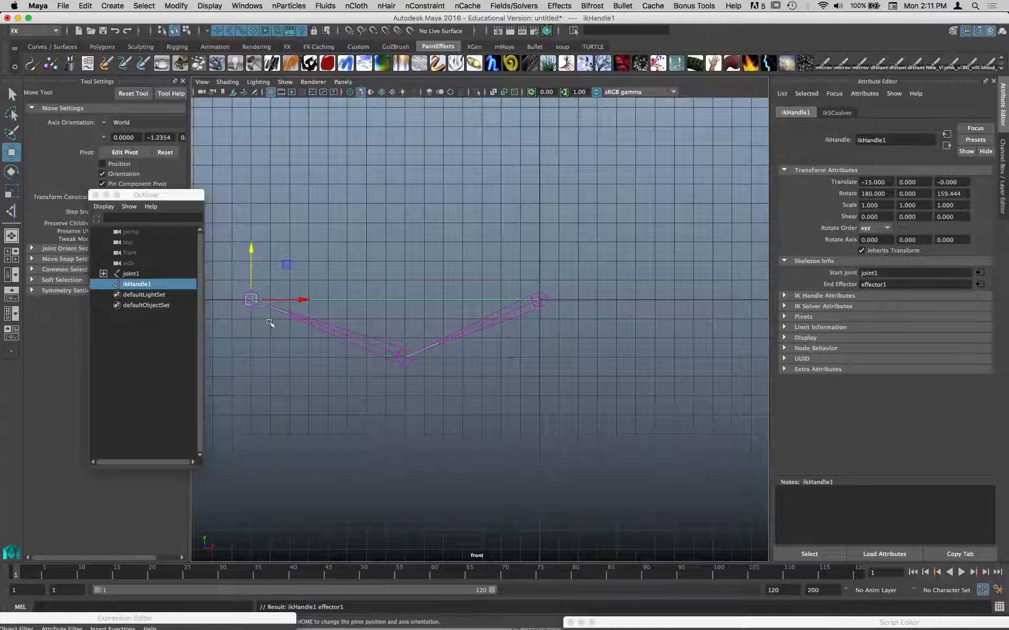
drag(256, 304, 372, 295)
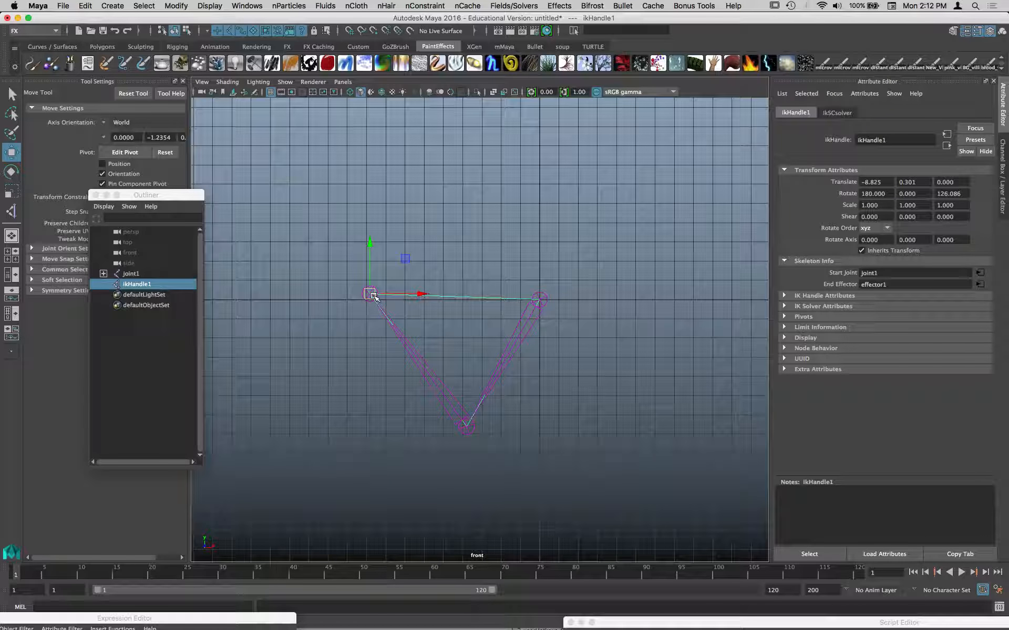
Step: Delete the root joint together with its whole joint chain
alt+right_drag(524, 317, 462, 304)
alt+middle_drag(462, 304, 457, 272)
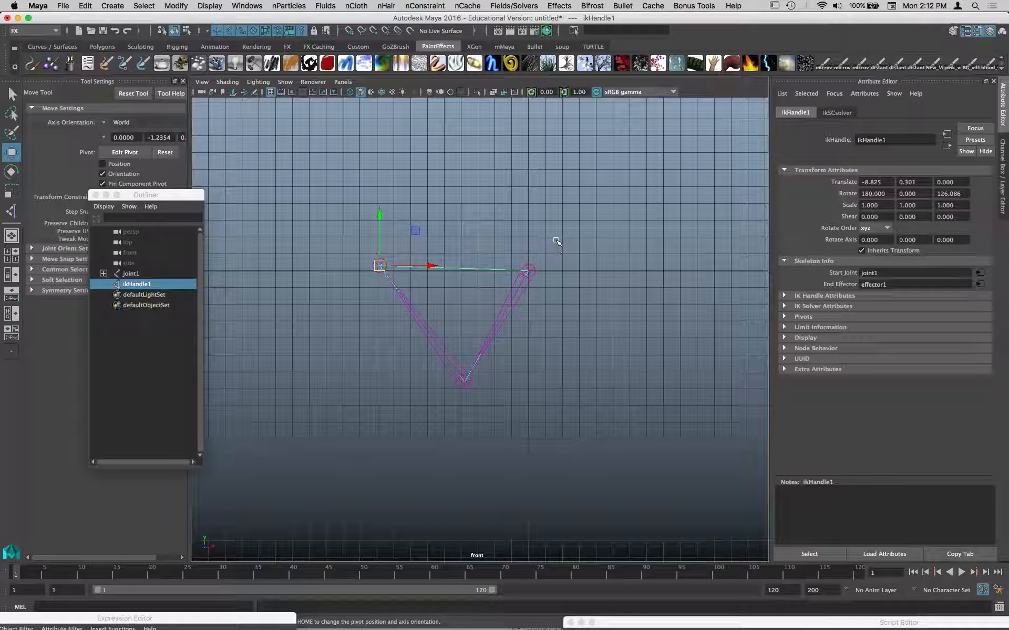
alt+drag(543, 248, 524, 234)
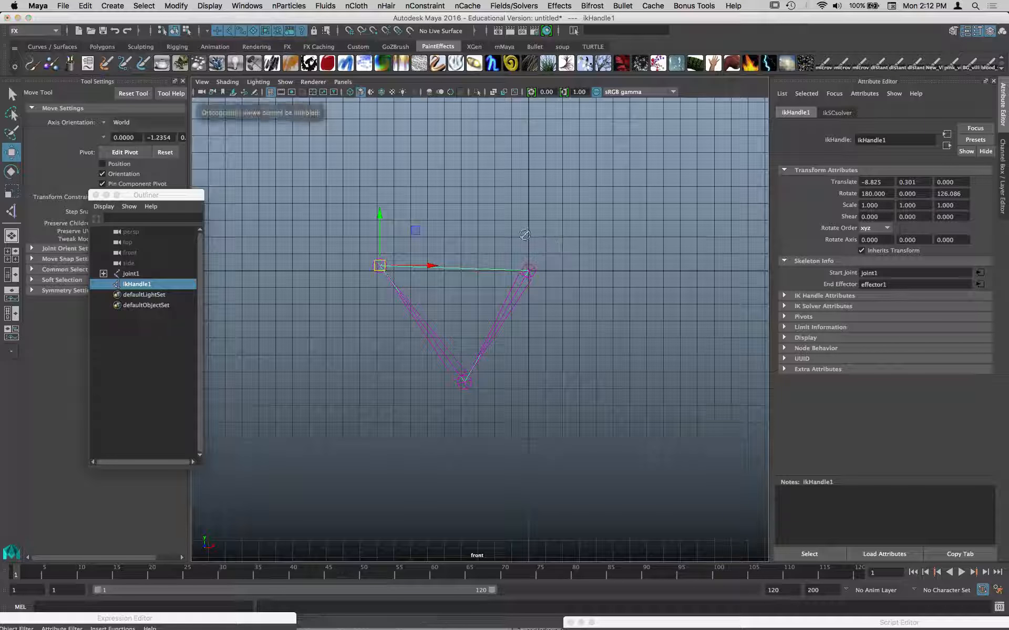
click(528, 271)
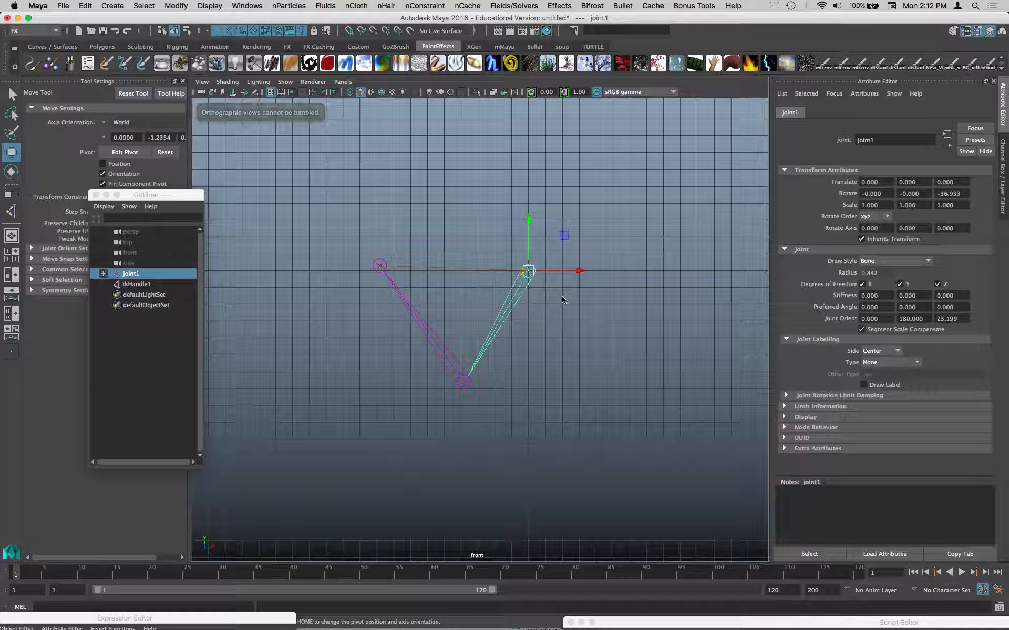
key(Delete)
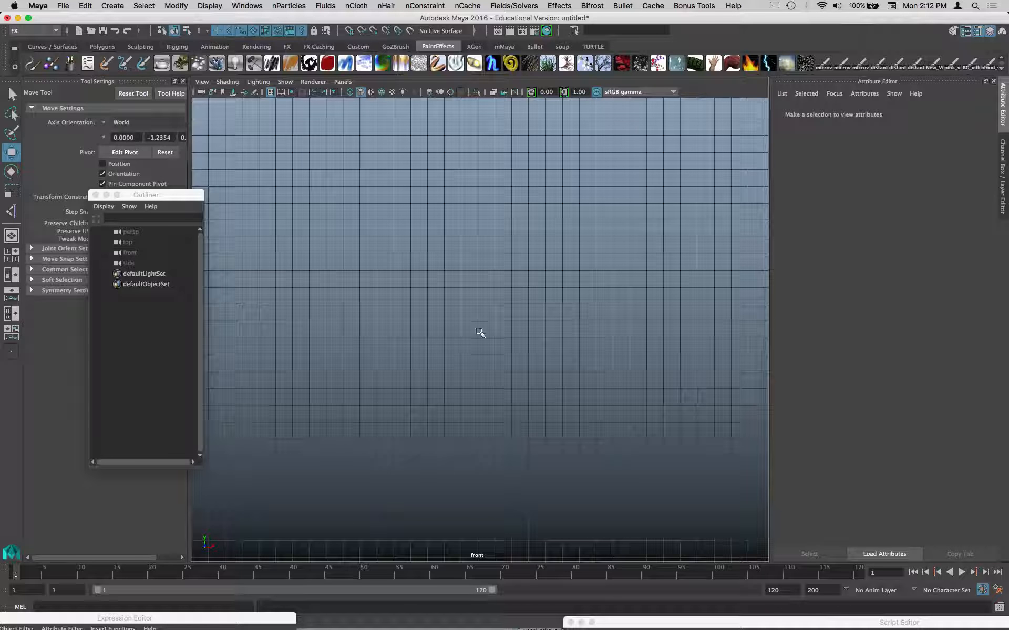
Step: In the side view, place grid-snapped hip, knee and ankle joints with a forward-bent knee, starting the hip at Y 12
key(space)
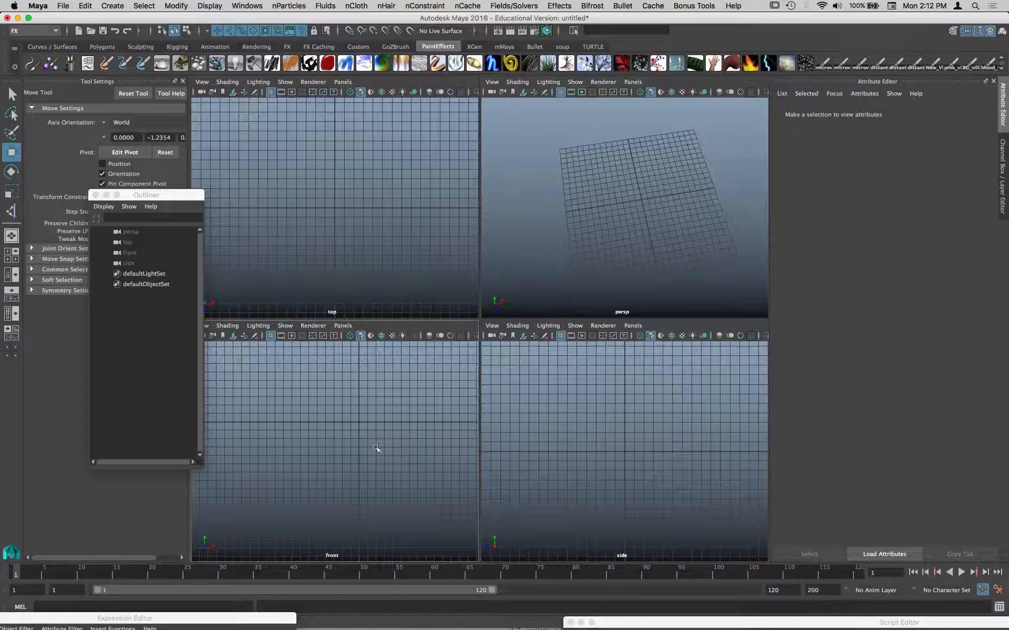
key(space)
alt+middle_drag(410, 393, 309, 368)
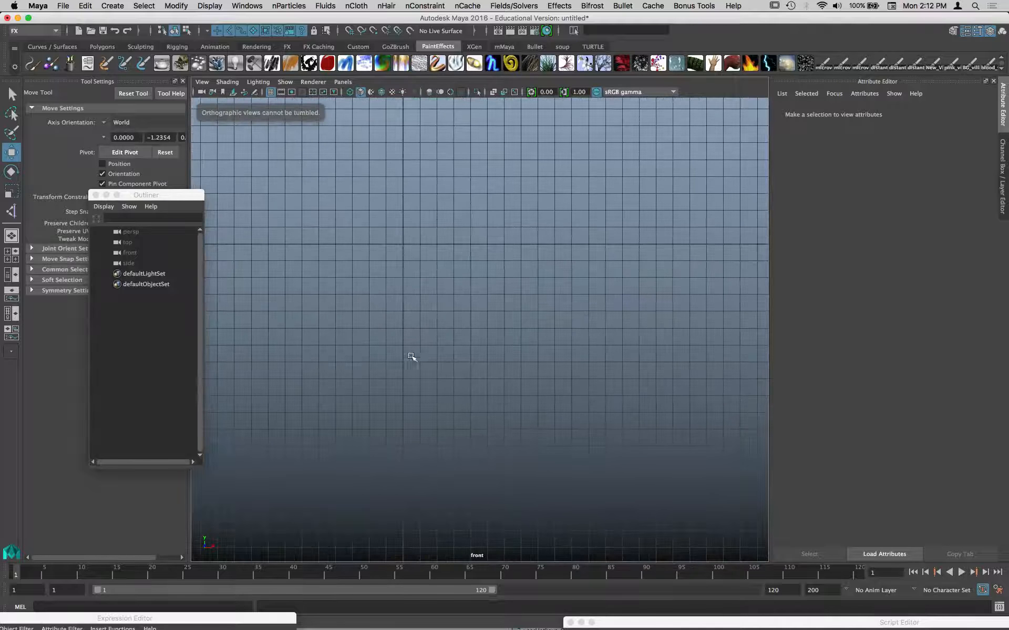
alt+middle_drag(431, 338, 430, 334)
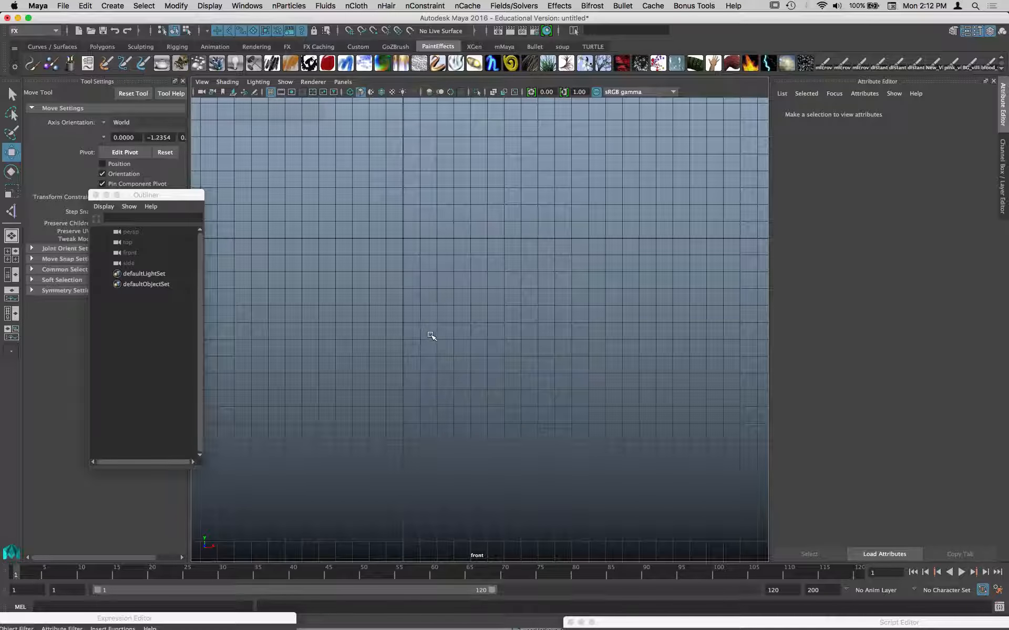
key(space)
key(space)
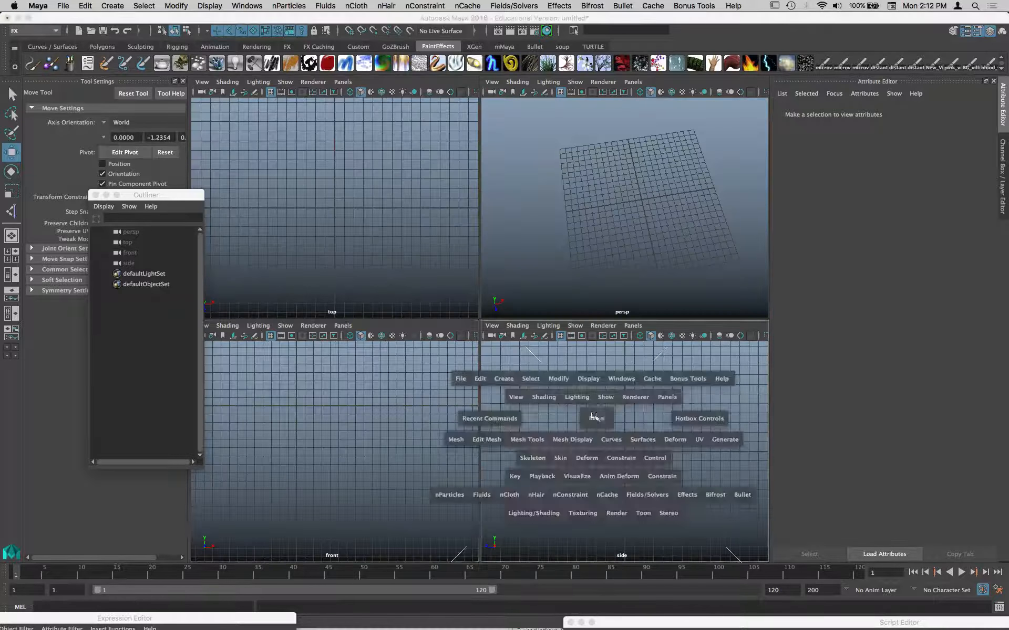
alt+middle_drag(520, 383, 491, 279)
key(space)
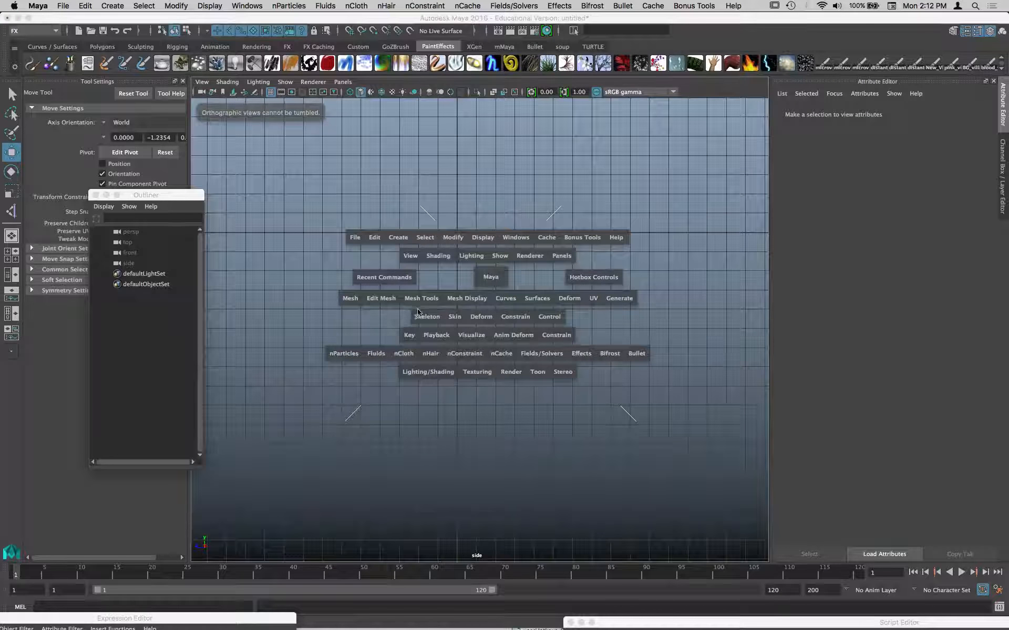
alt+middle_drag(466, 342, 506, 425)
key(space)
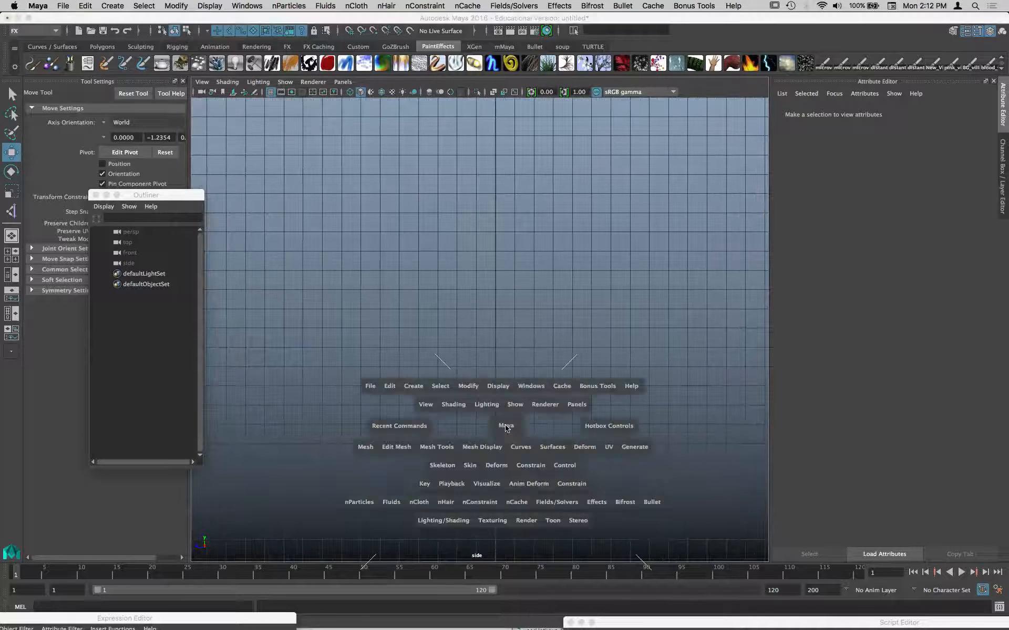
drag(442, 469, 468, 260)
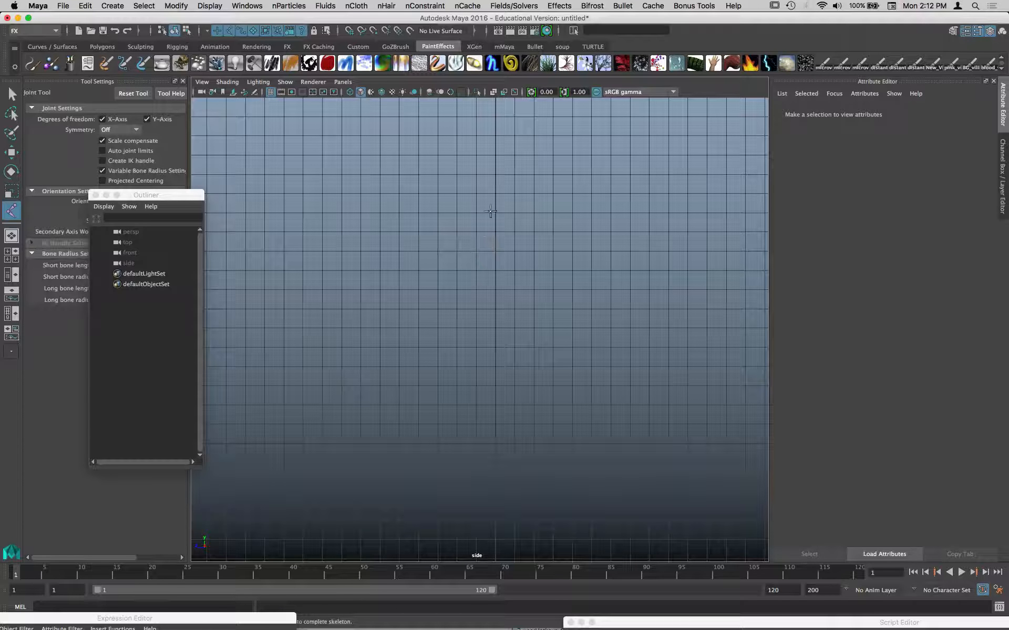
click(494, 212)
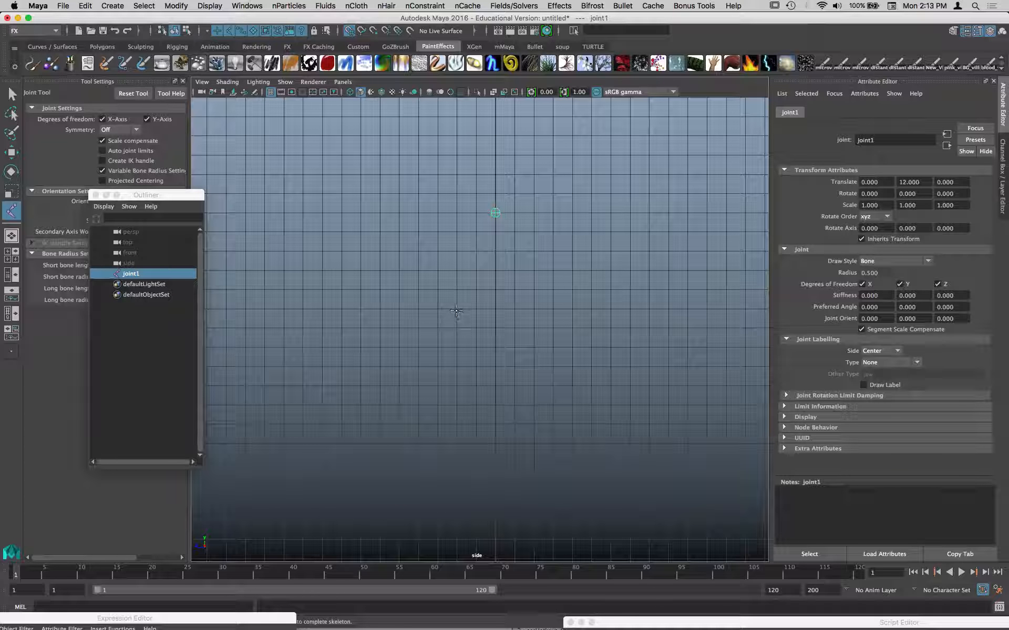
click(457, 310)
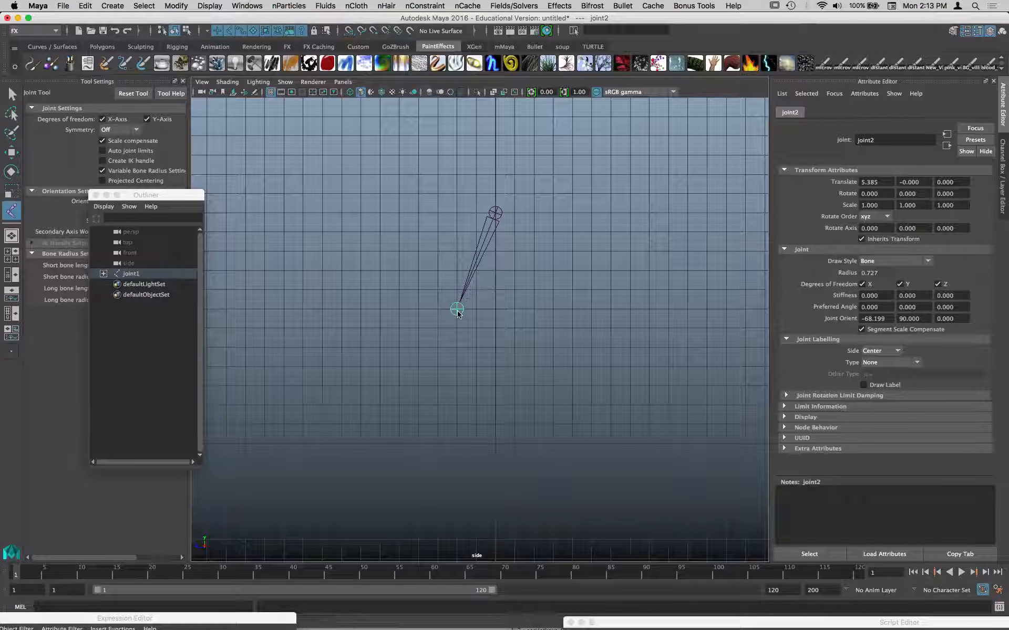
click(495, 405)
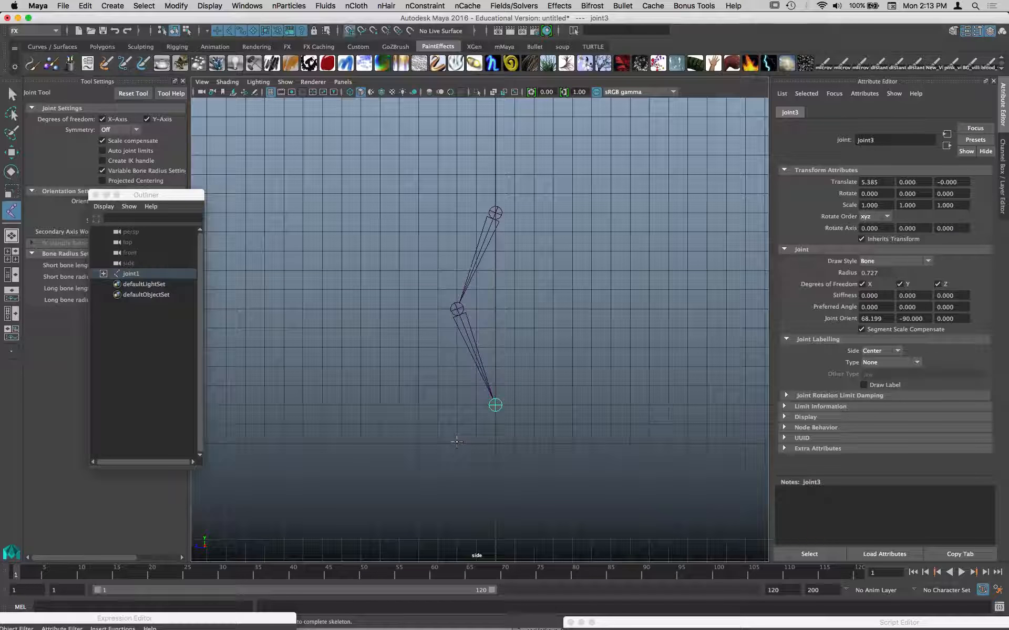
Step: Add two grid-snapped joints in front of the ankle for the ball of the foot and toe, and complete the chain
click(438, 443)
click(418, 444)
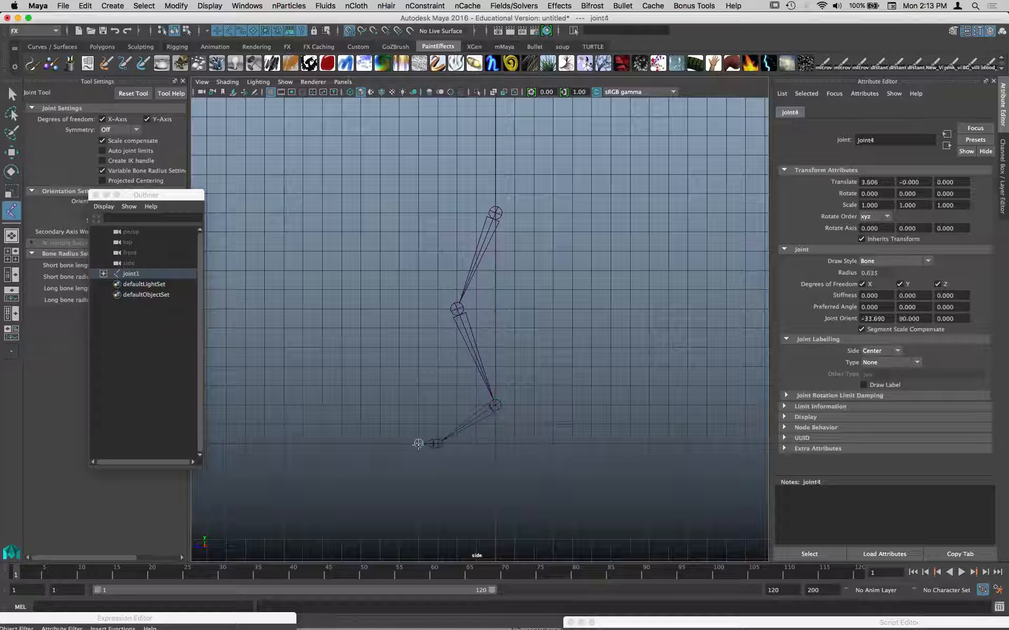
key(Return)
key(w)
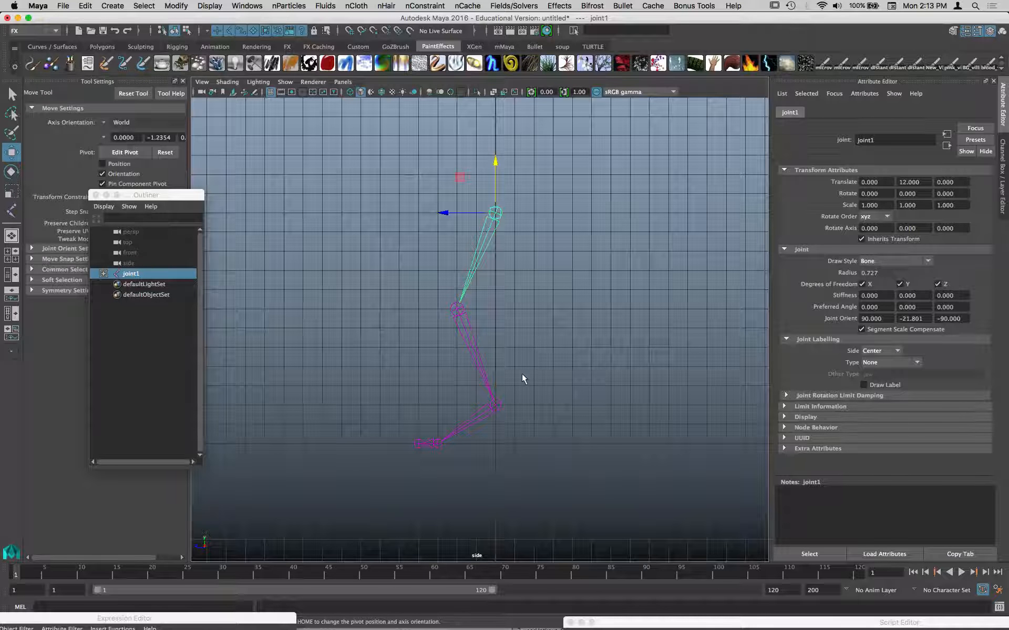
Step: In the front view, try to move the leg's root joint sideways along X with grid snapping
key(space)
key(space)
alt+middle_drag(401, 395, 404, 480)
alt+click(434, 252)
alt+middle_drag(434, 253, 434, 352)
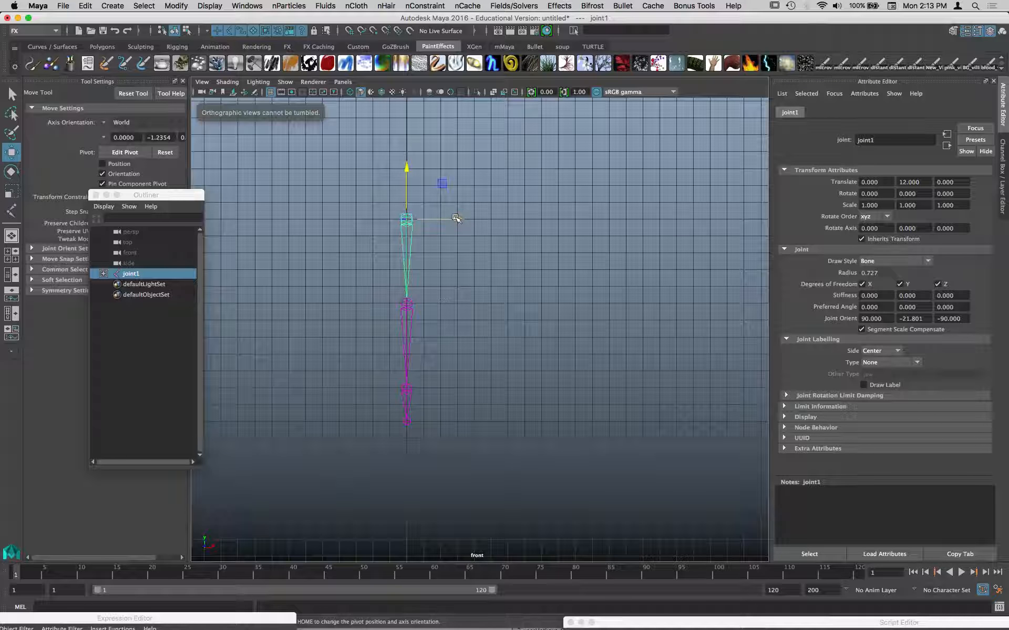
key(x)
drag(456, 219, 473, 220)
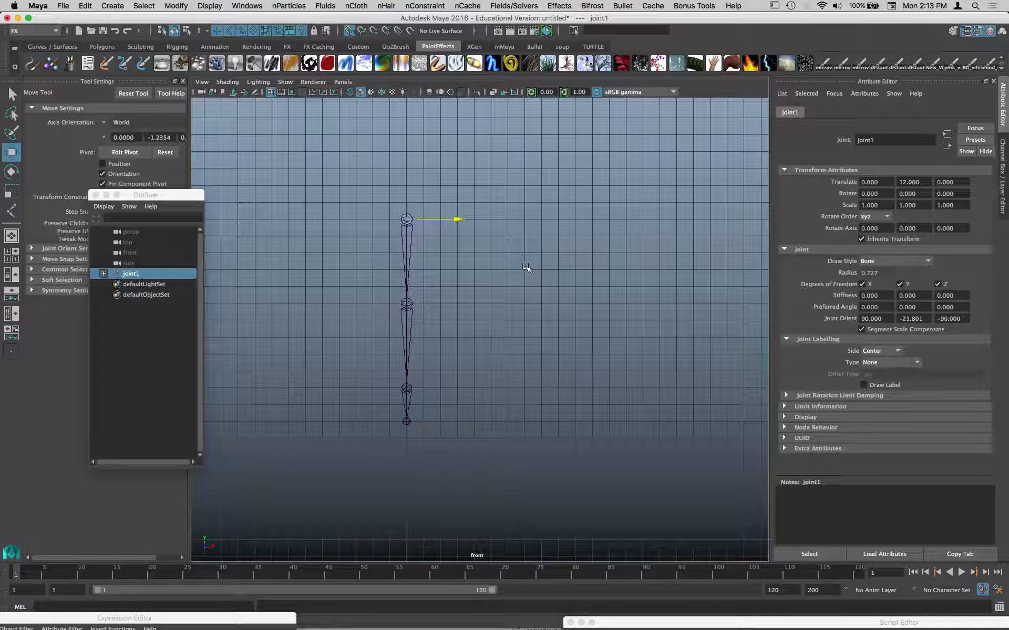
Step: Force quit Maya, relaunch it, and close the Force Quit Applications window
key(super+alt+Escape)
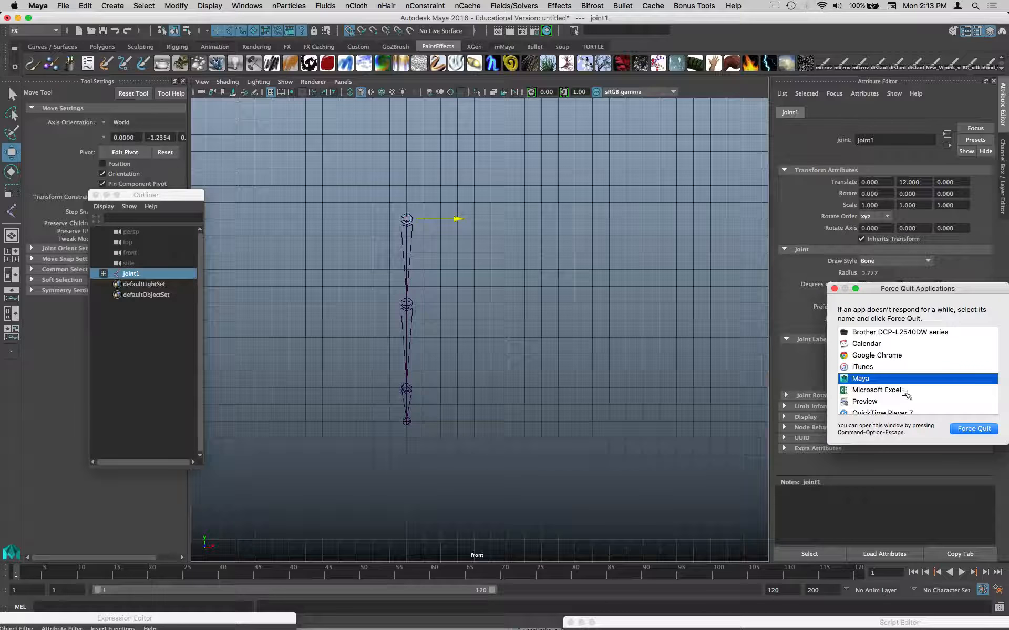
click(985, 431)
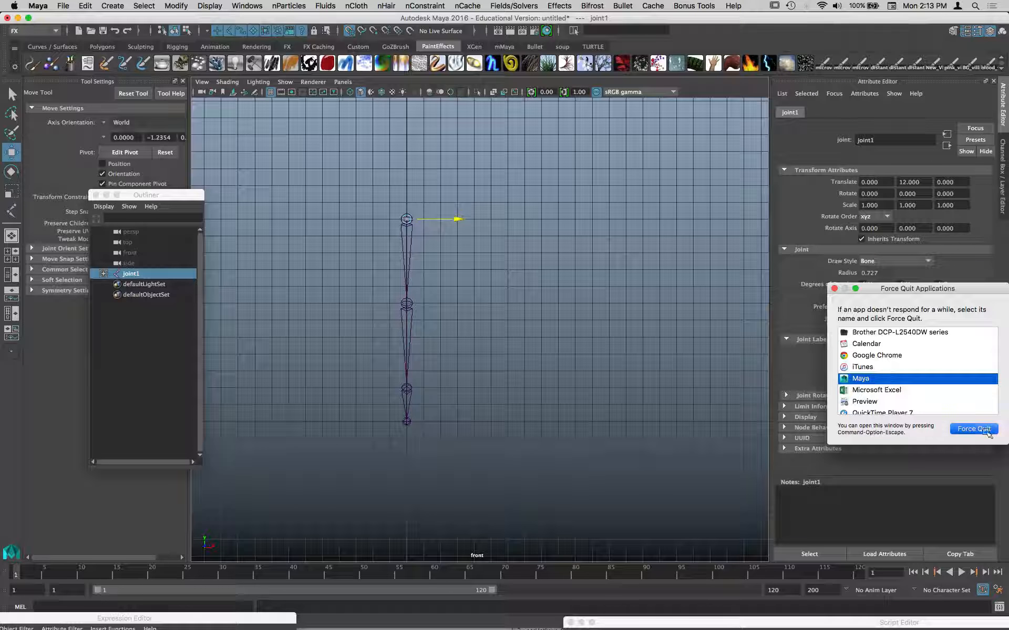
click(971, 342)
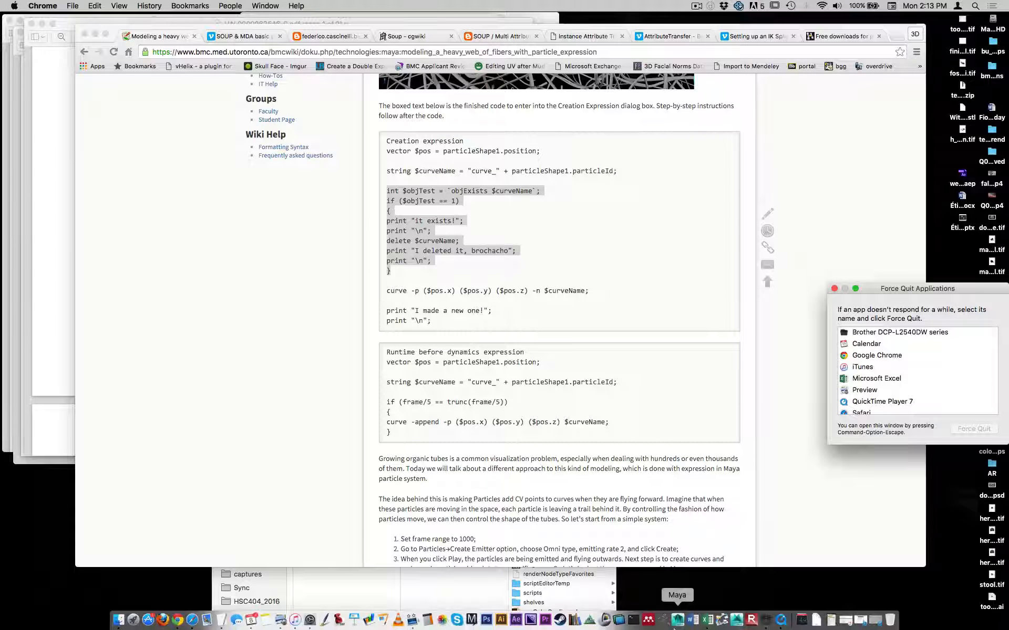
click(678, 621)
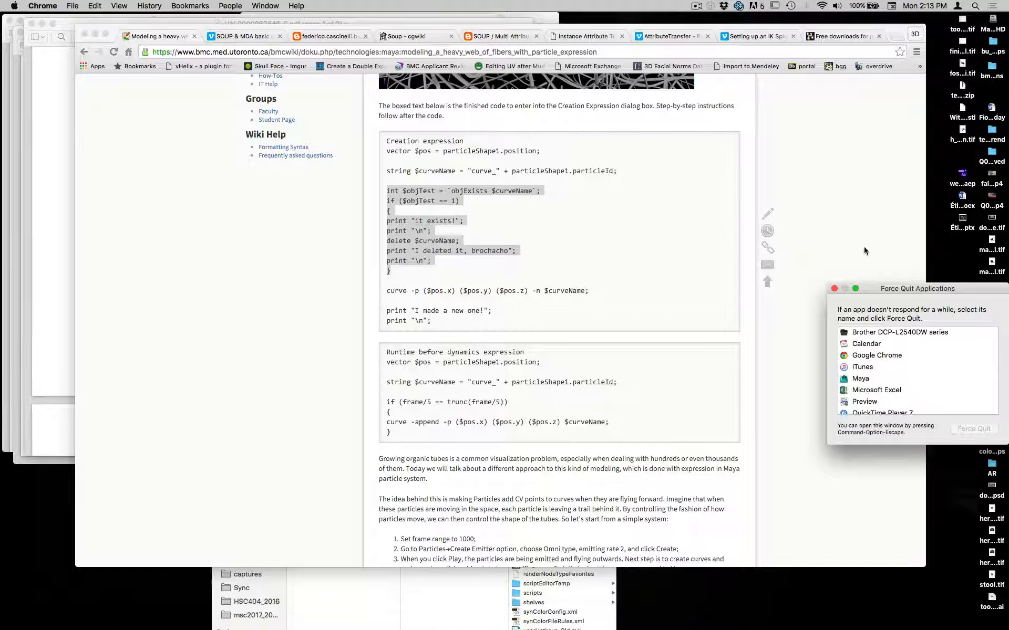
click(834, 289)
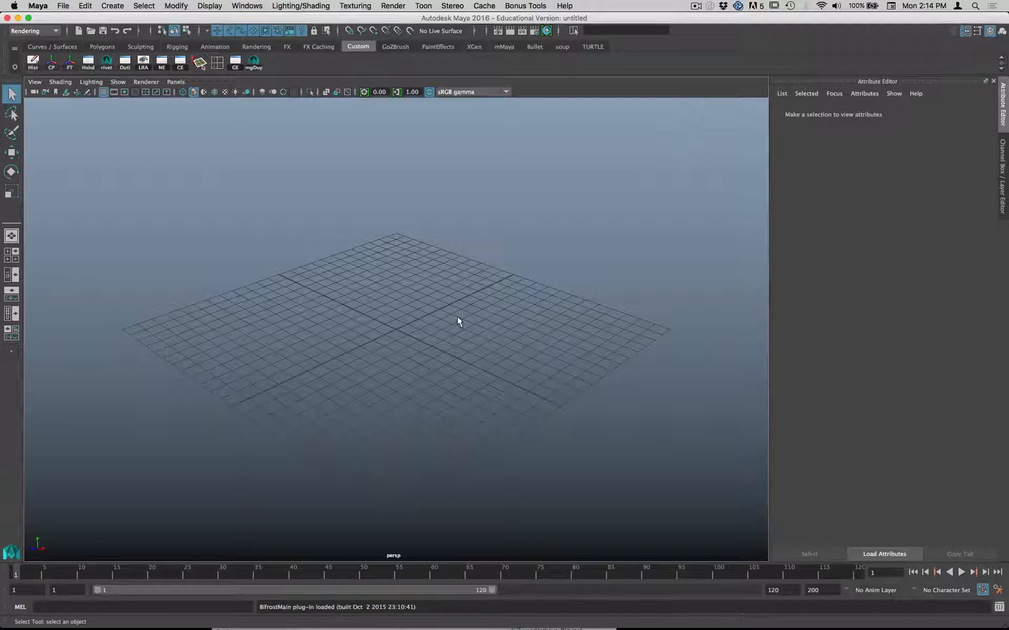
Step: In the side view, place hip, knee and ankle joints on the grid with a forward-bent knee, starting the hip at Y 8
key(space)
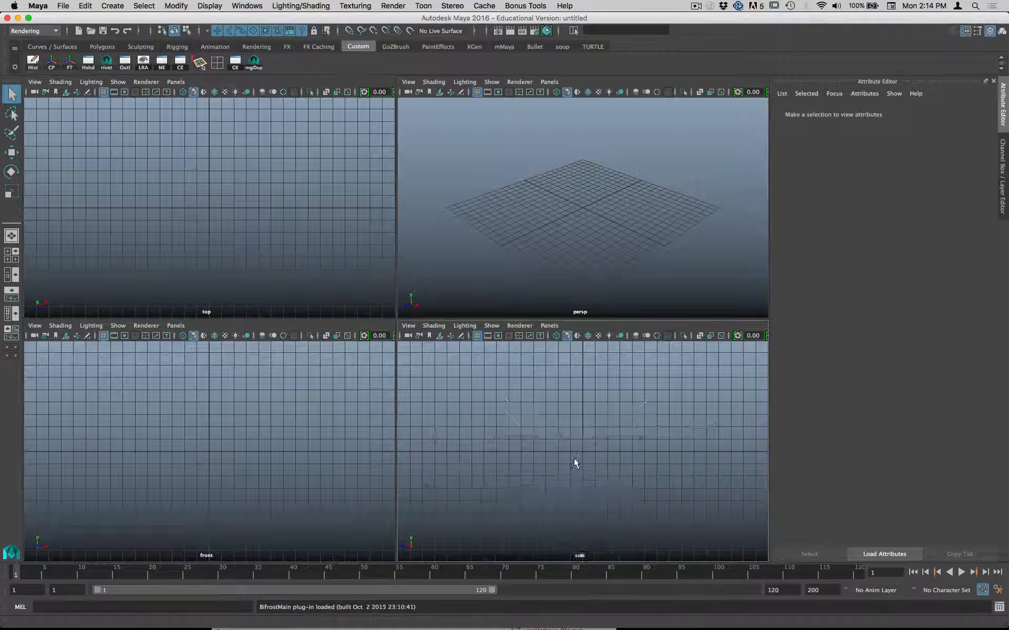
key(space)
key(space)
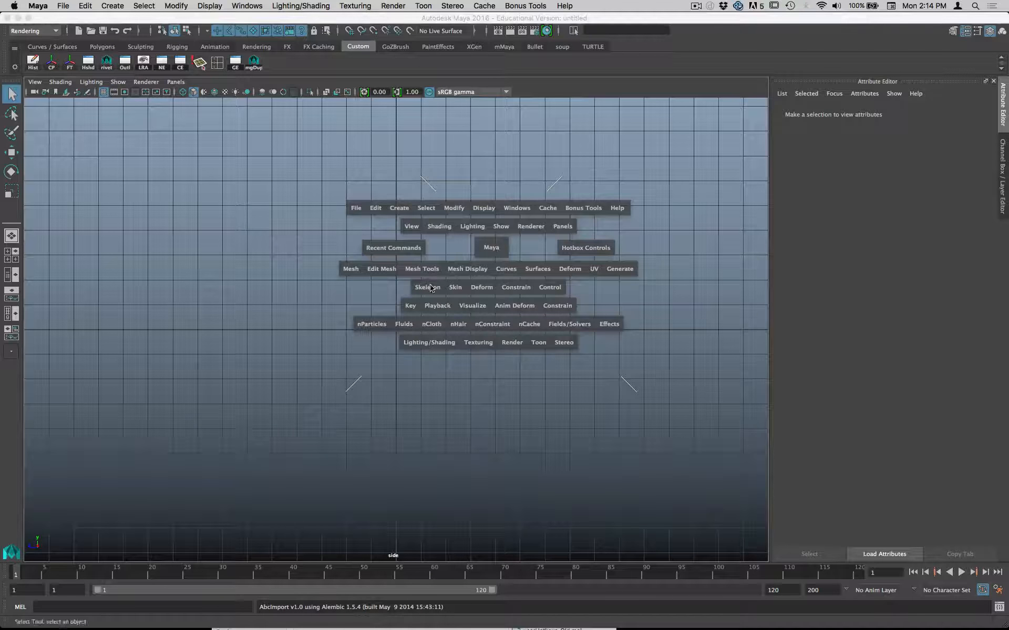
click(430, 287)
click(436, 317)
alt+middle_drag(459, 252, 480, 378)
alt+click(480, 378)
click(415, 256)
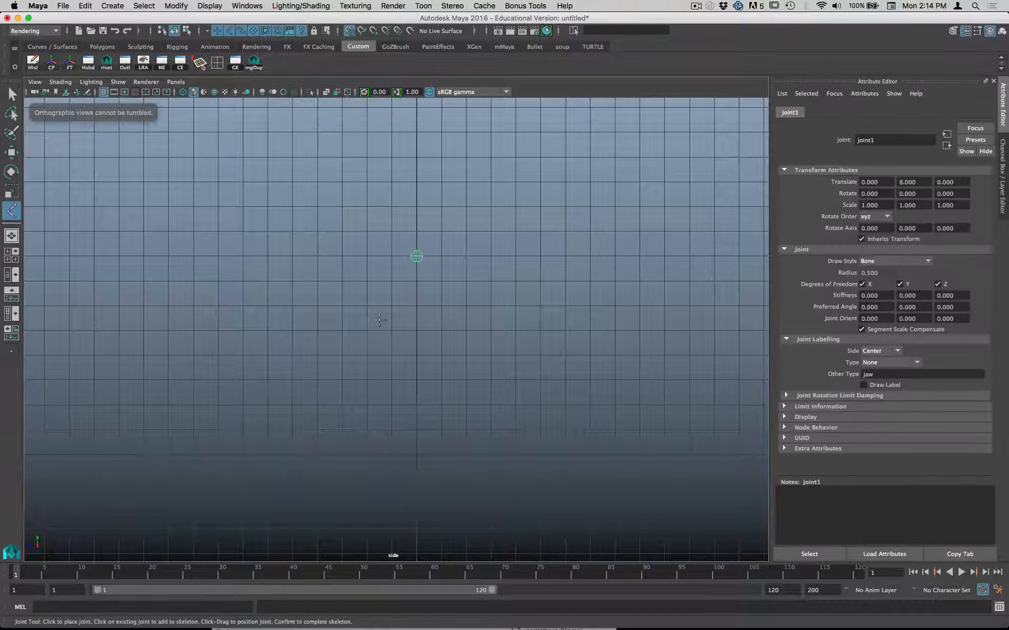
click(366, 356)
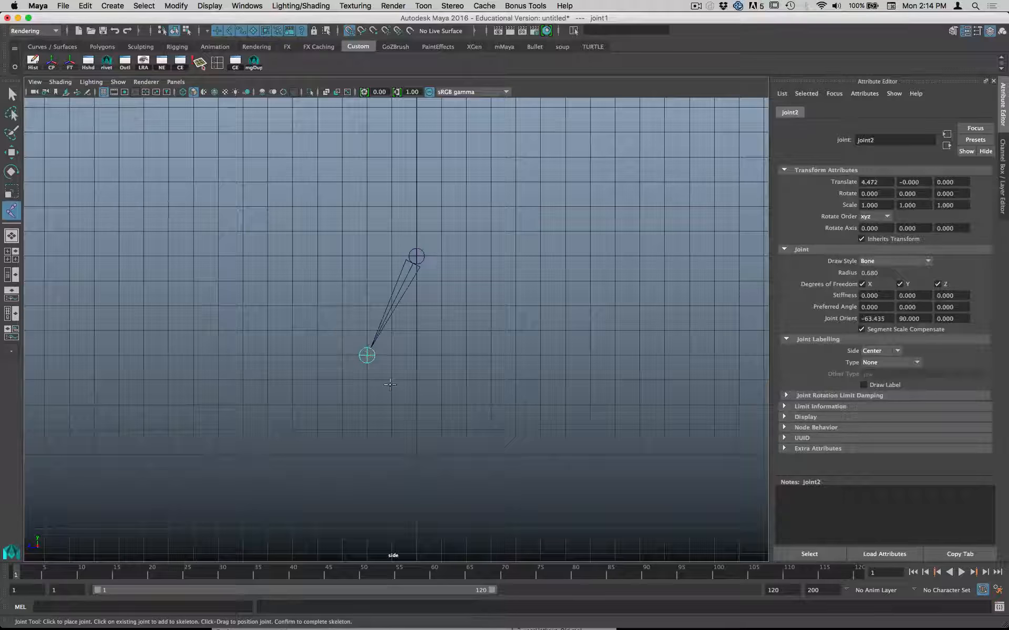
click(417, 430)
Step: Add two joints in front of the ankle for the ball of the foot and toe, and finish the leg chain
click(367, 455)
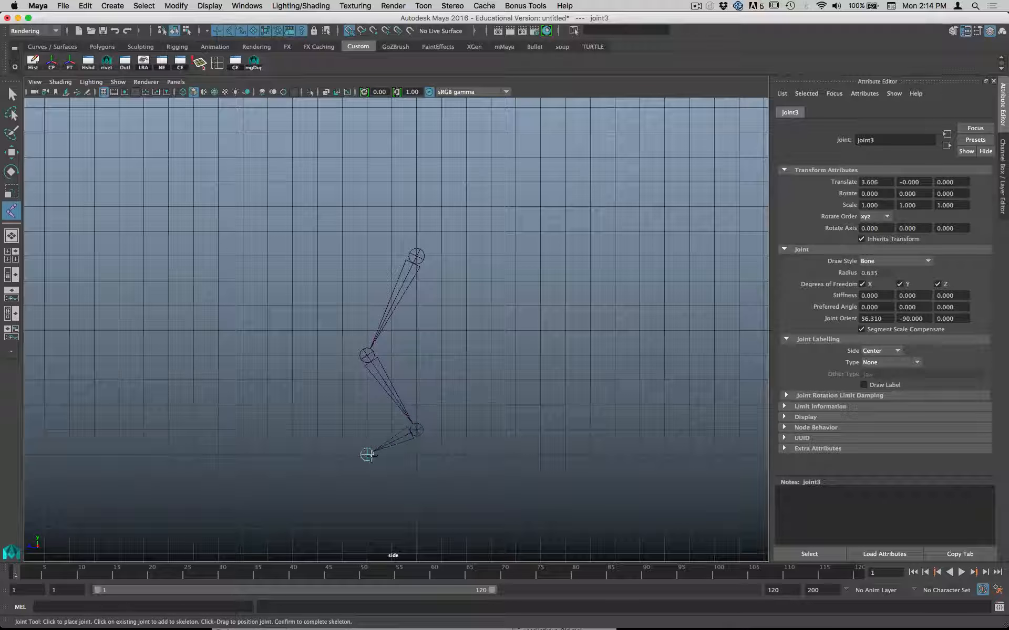
click(342, 454)
key(q)
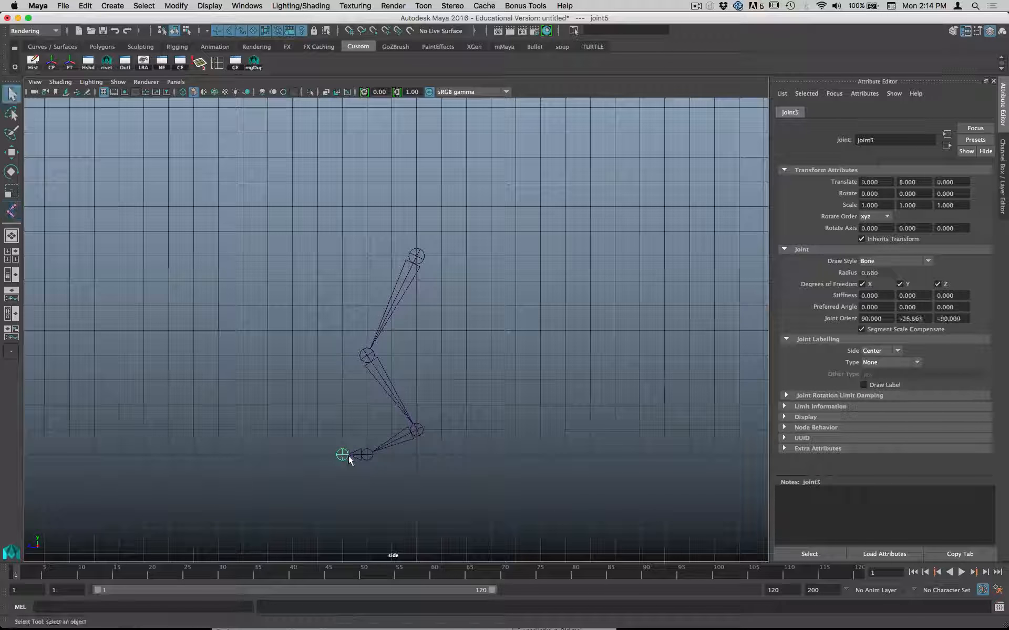
Step: Save the scene as a Maya ASCII file named spine_rig
key(super+s)
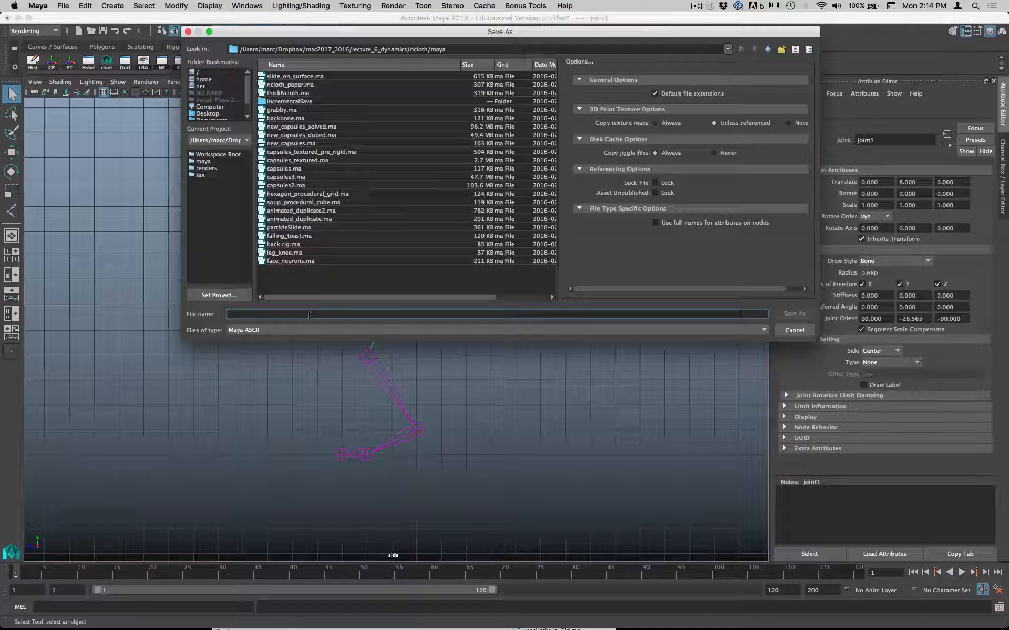
text(spine_)
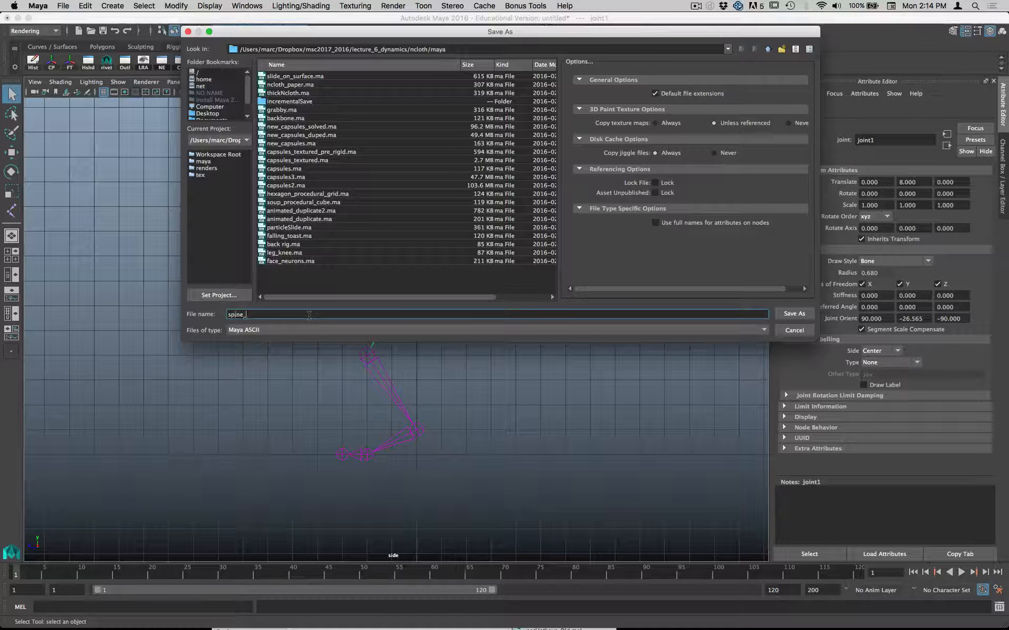
text(rig)
key(Return)
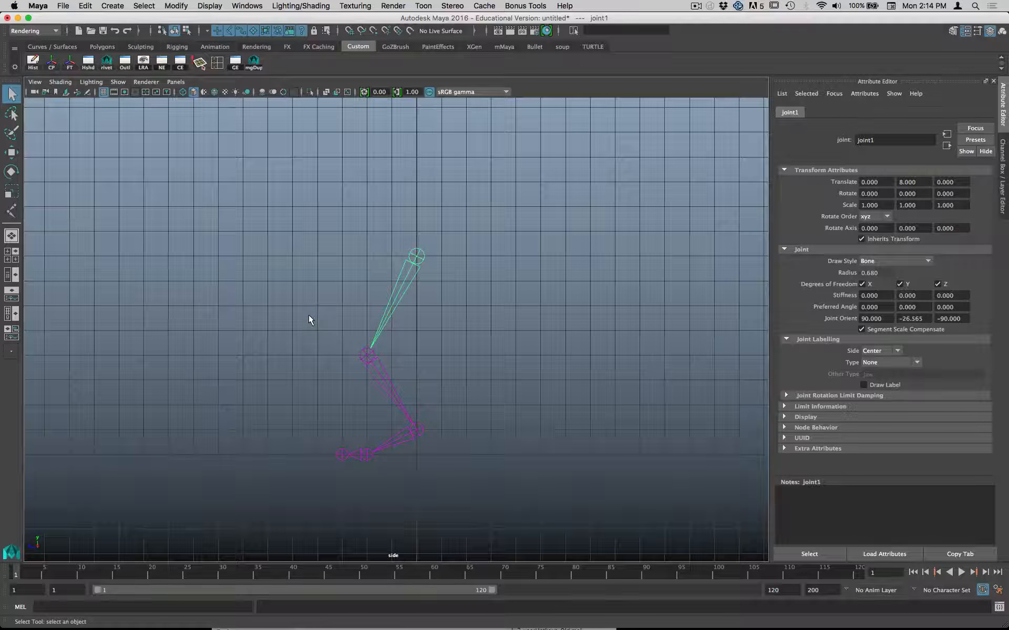
Step: In the front view, move the leg's root joint sideways to X 2, keeping it snapped to the grid
key(space)
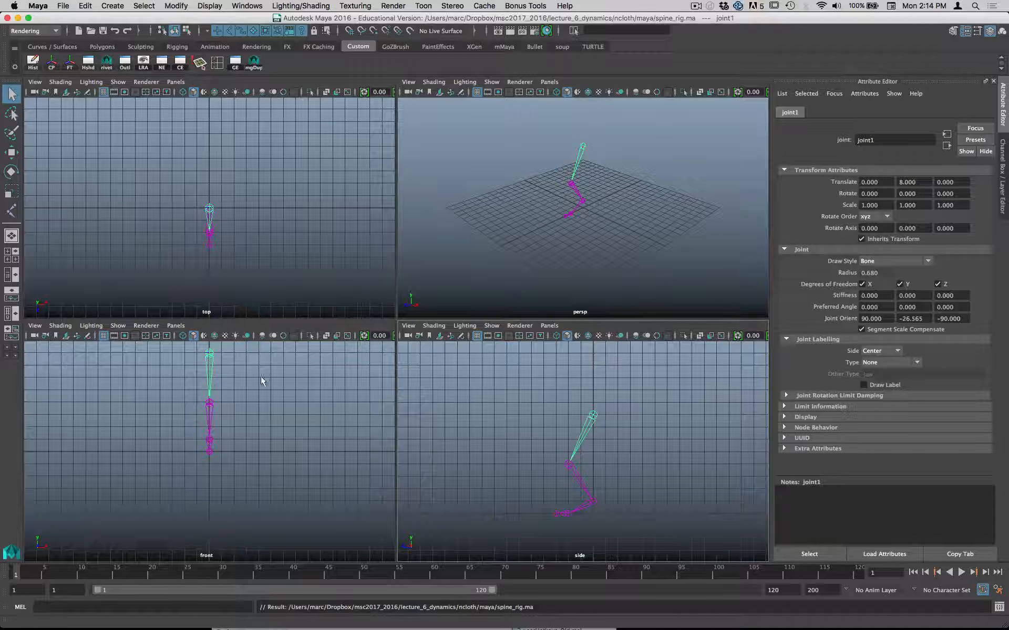
key(space)
alt+middle_drag(269, 376, 266, 493)
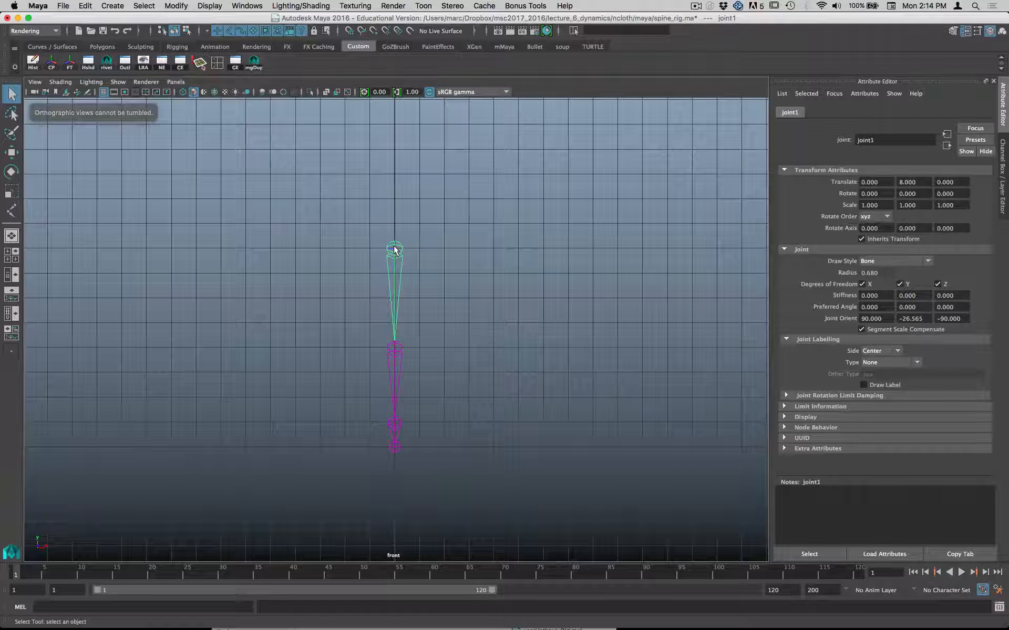
key(w)
drag(432, 248, 456, 252)
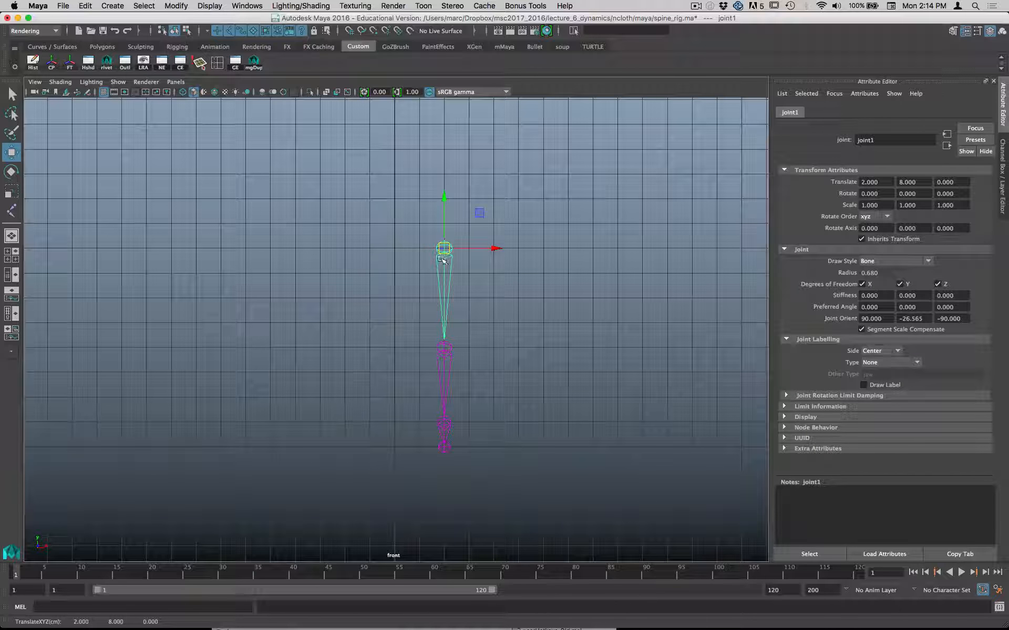
Step: In the side view, start a separate spine joint chain at Y 9 above the hip, placing six closely spaced joints that rise and curve backward
key(space)
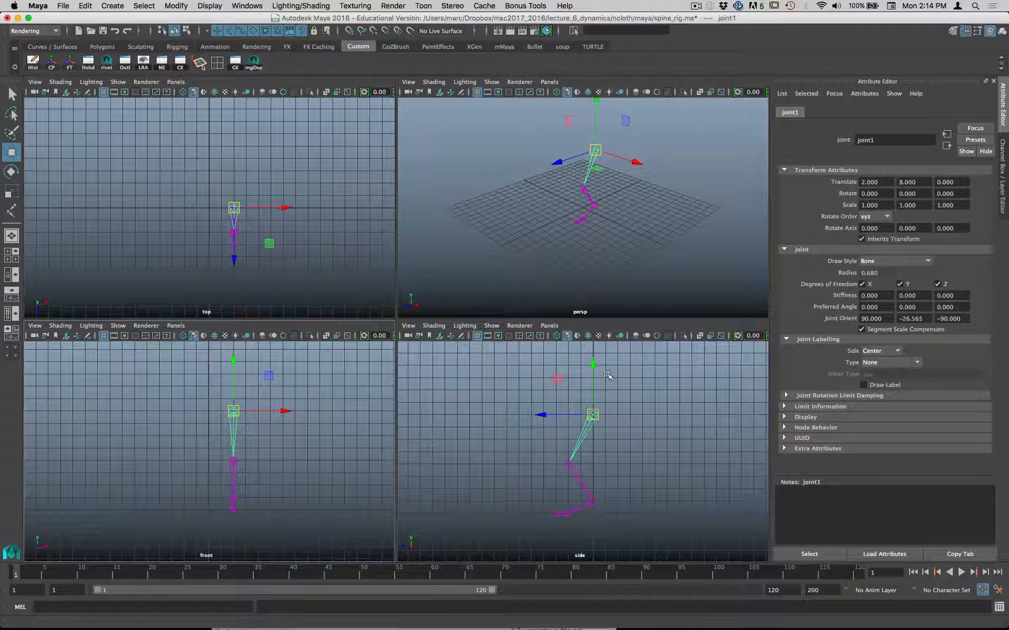
click(614, 409)
alt+middle_drag(612, 399, 603, 424)
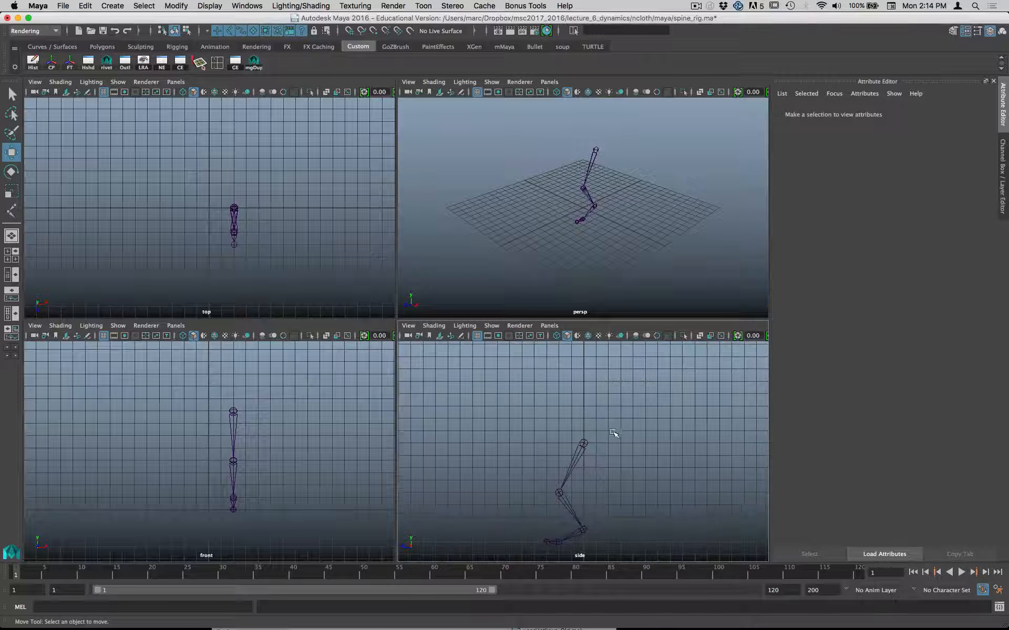
key(space)
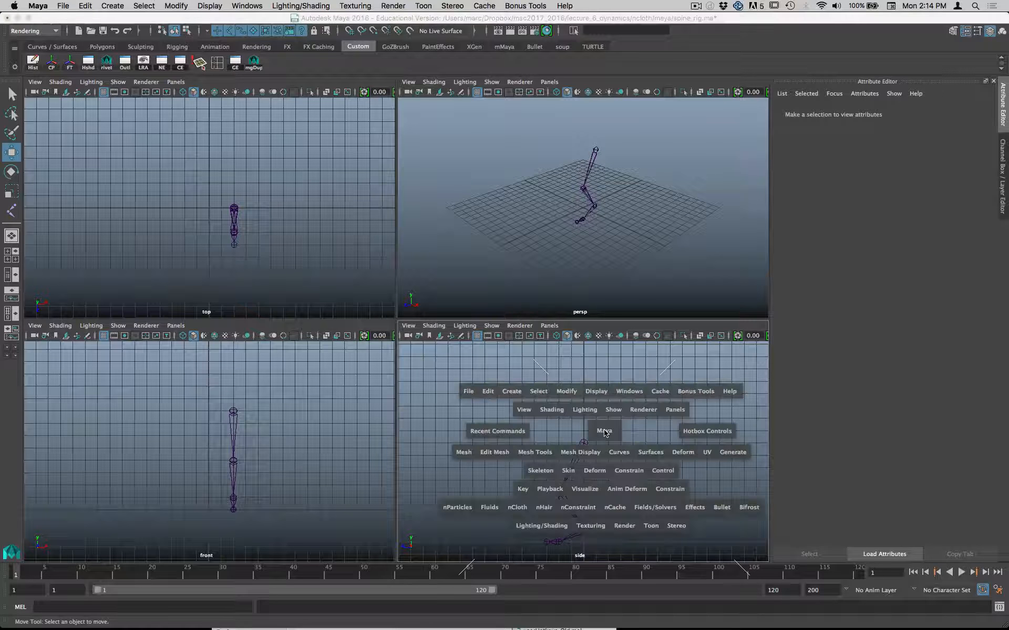
key(space)
key(space)
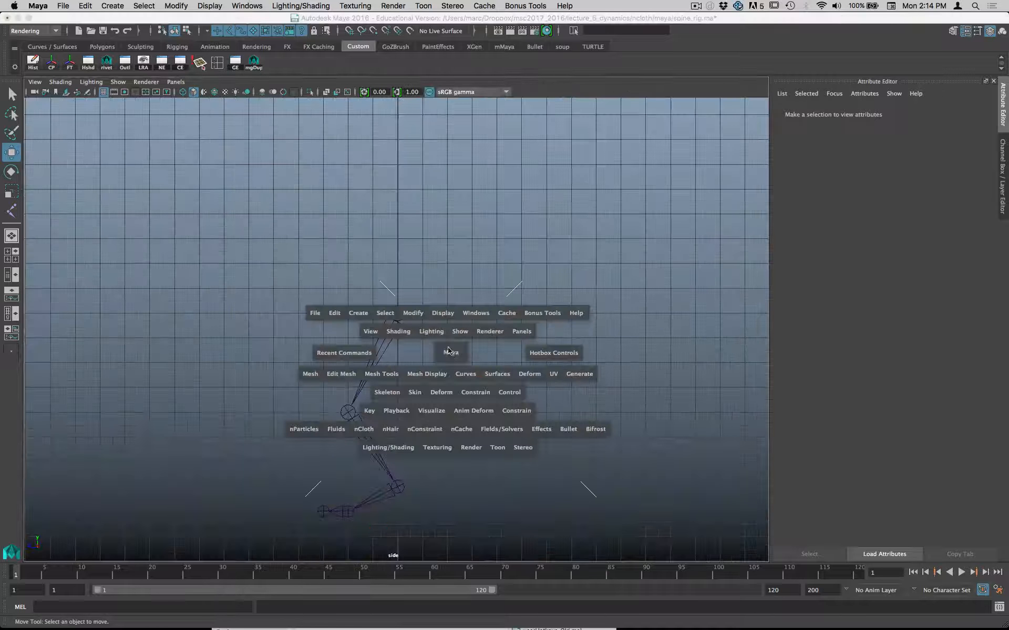
click(395, 387)
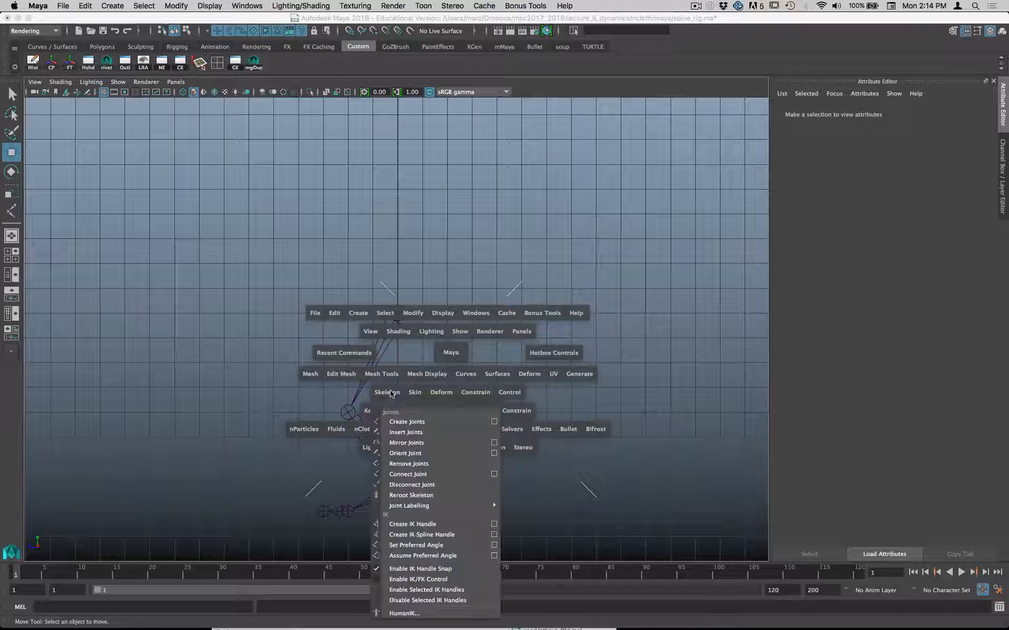
click(410, 422)
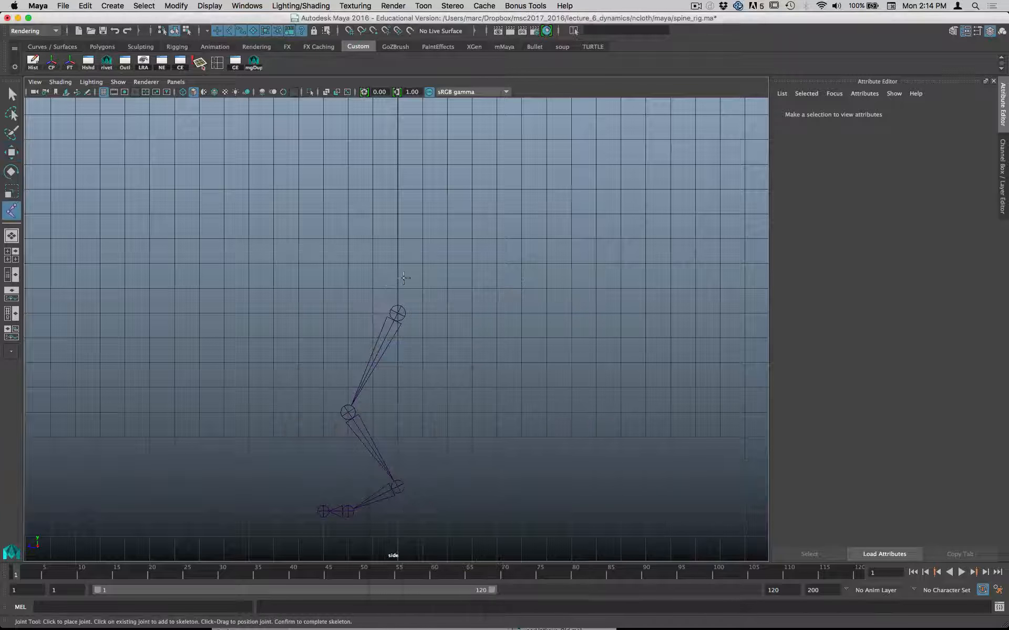
click(397, 288)
click(398, 271)
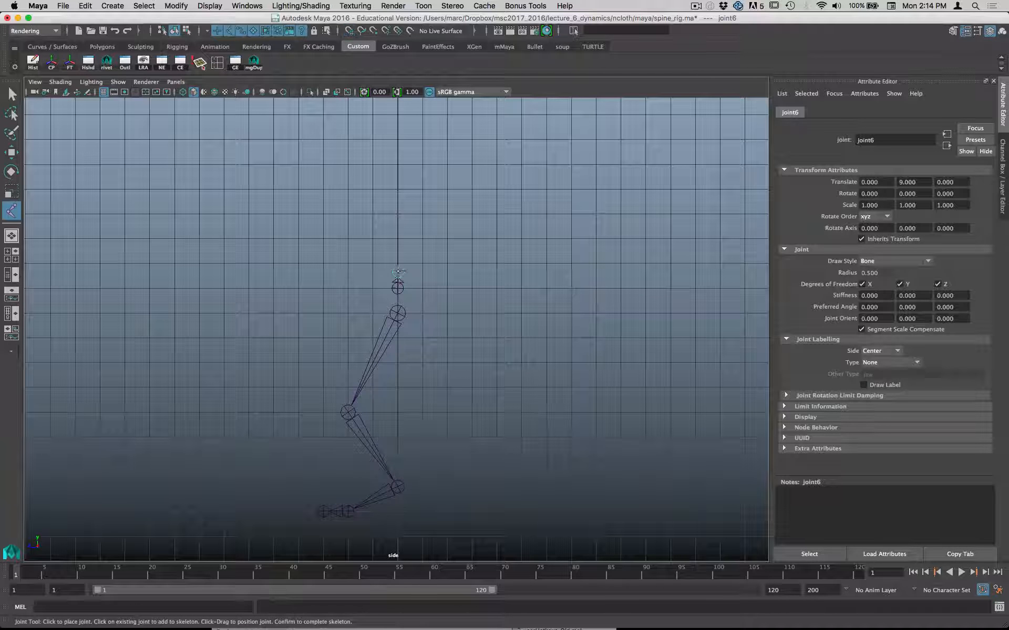
click(398, 255)
click(404, 235)
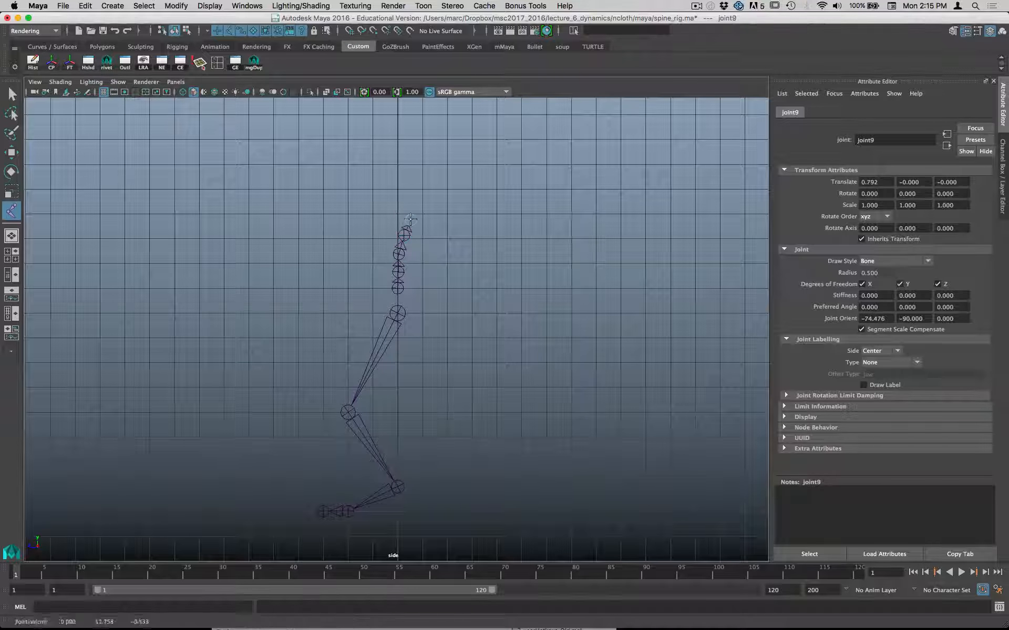
click(411, 220)
alt+middle_drag(416, 208, 403, 266)
click(407, 261)
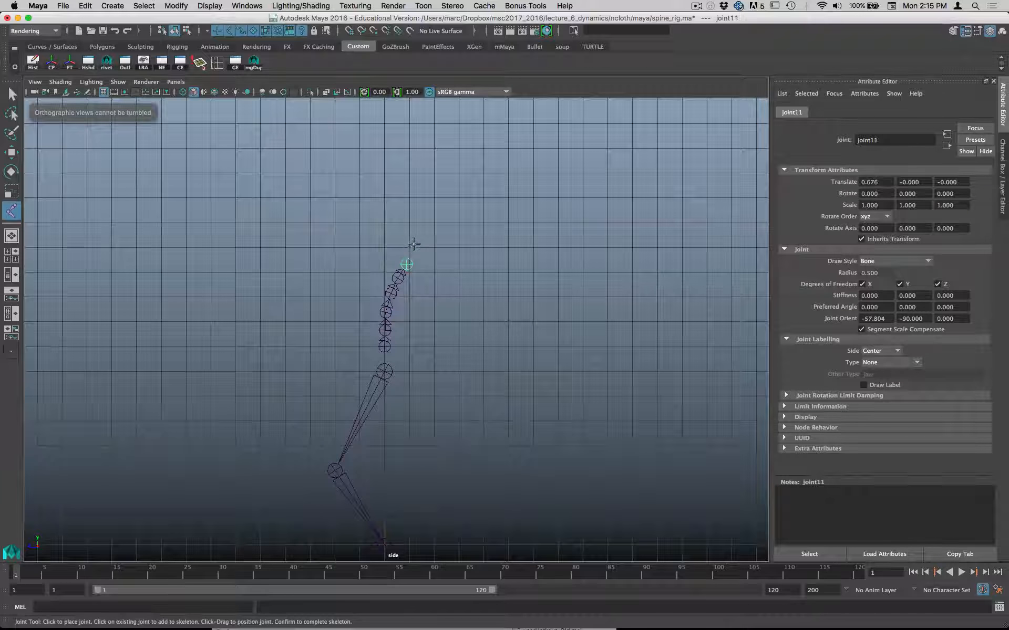
Step: Add eight more joints continuing the spine upward and curving forward at the top to form an S shape, and finish the chain
click(414, 243)
click(417, 224)
alt+middle_drag(415, 203, 413, 230)
click(416, 233)
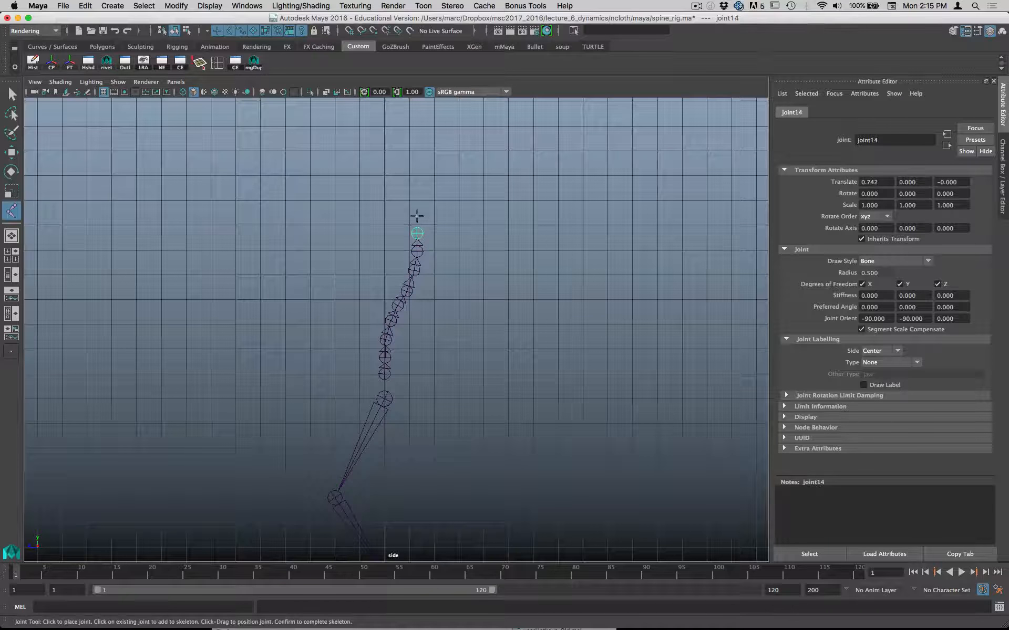
click(412, 211)
click(403, 194)
click(394, 174)
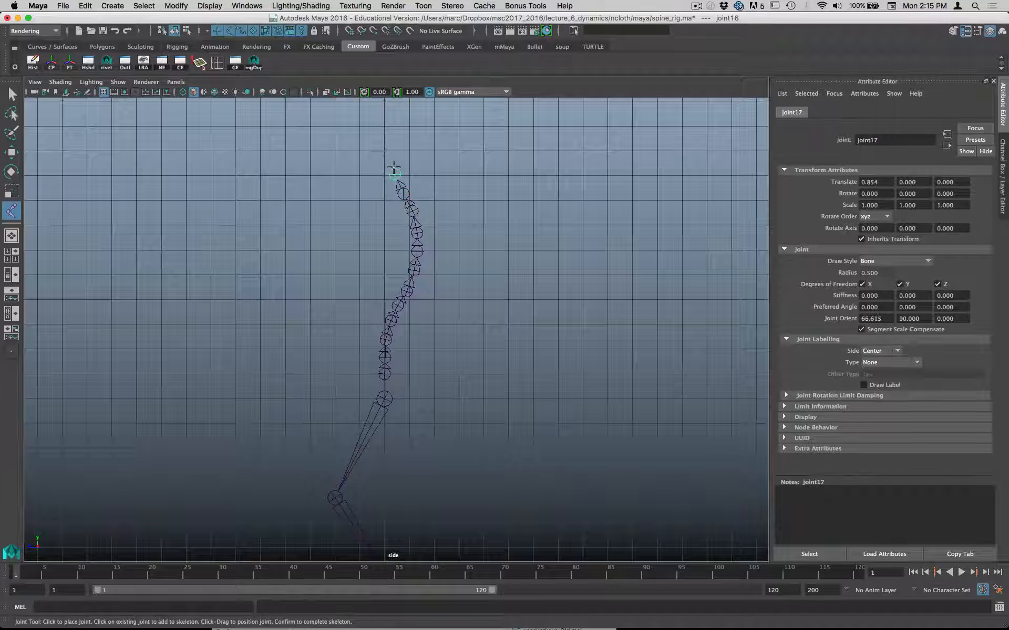
click(386, 157)
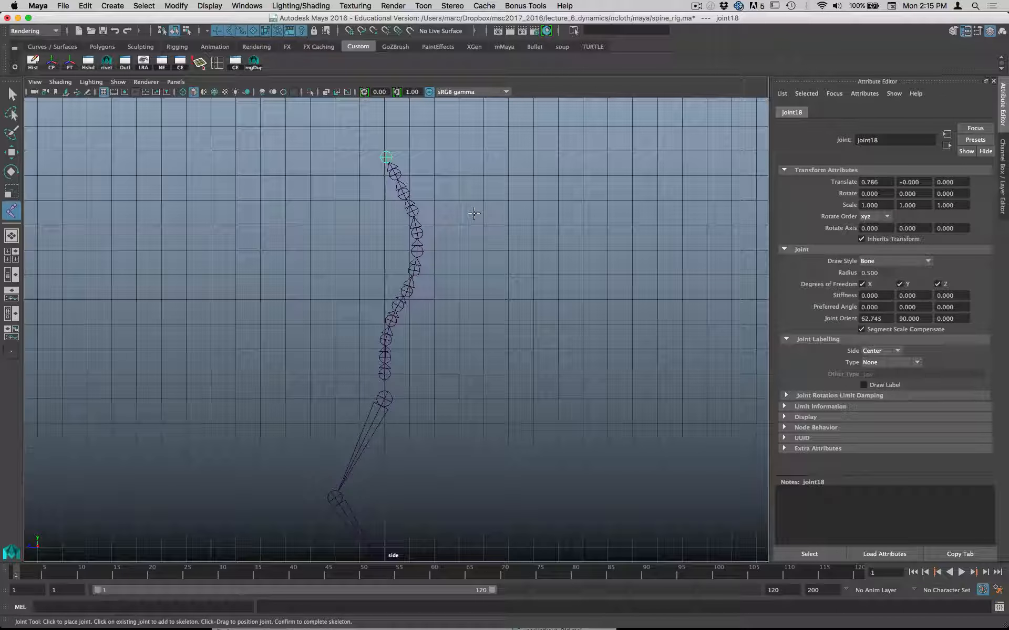
click(377, 139)
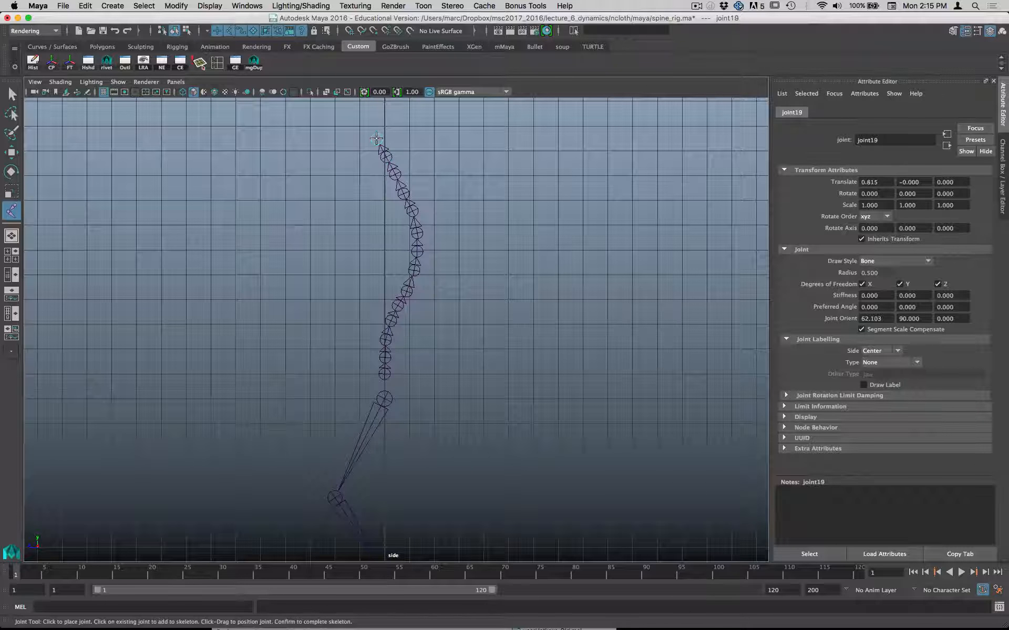
key(Return)
key(w)
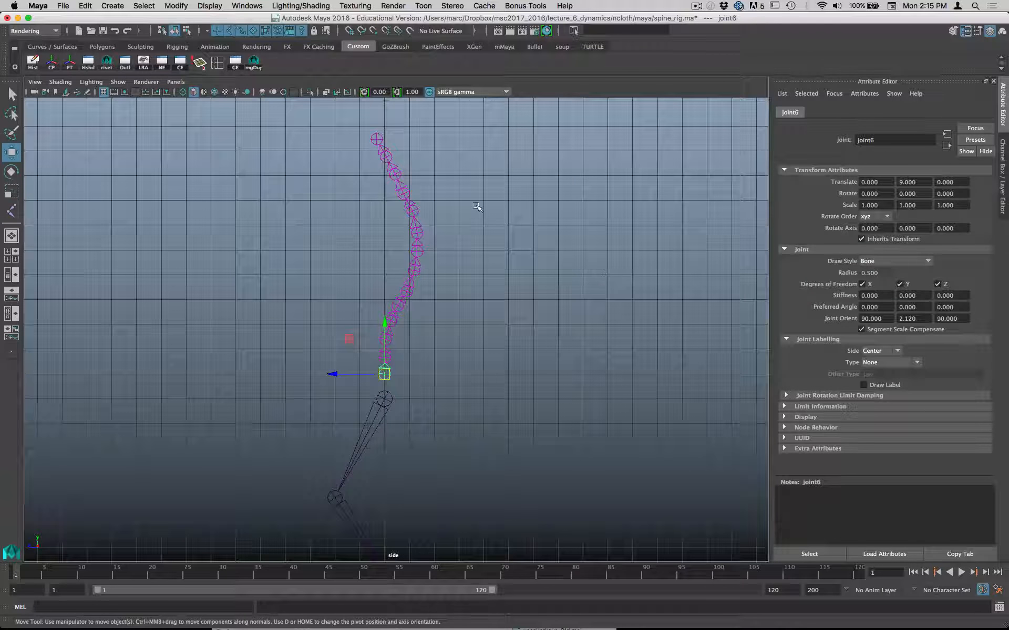
Step: In the front view, create an arm chain of shoulder at X 1, Y 17, slightly lowered elbow at X 5, Y 16, wrist and hand tip
key(space)
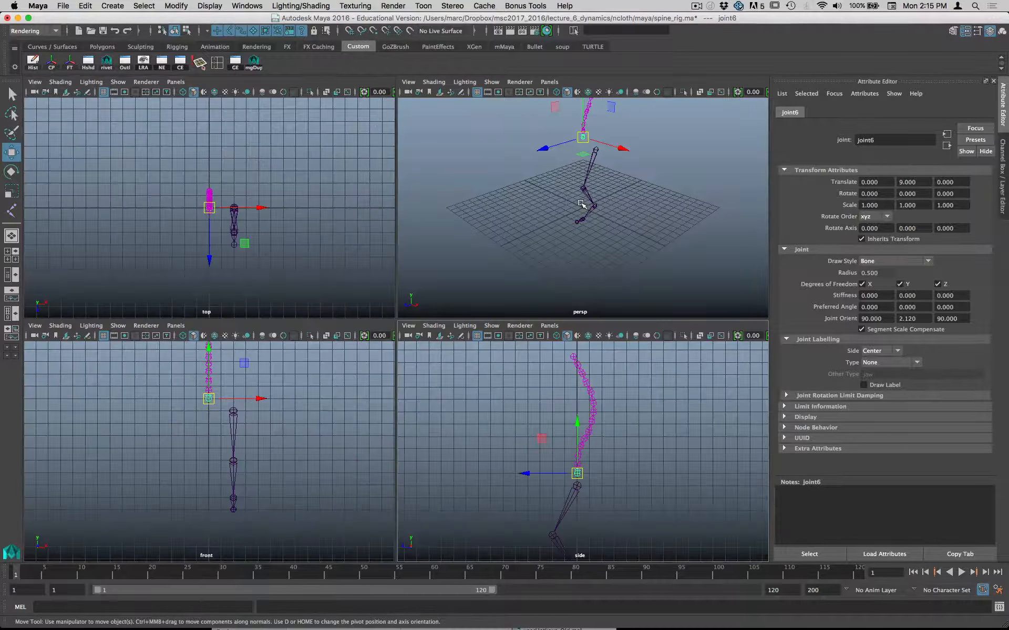
key(space)
key(space)
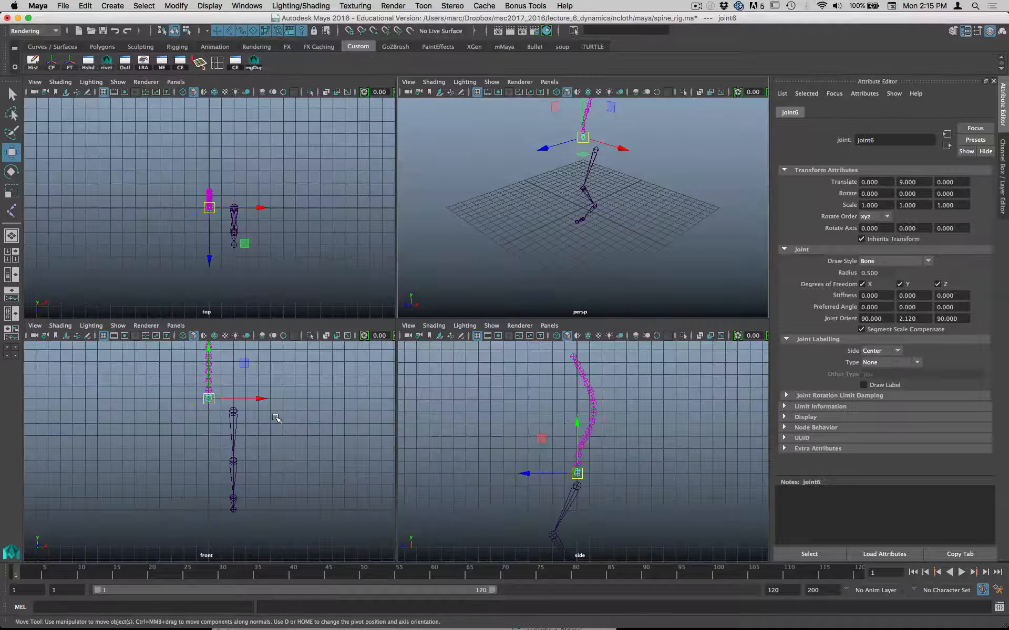
key(space)
alt+middle_drag(282, 416, 266, 528)
alt+middle_drag(404, 267, 364, 369)
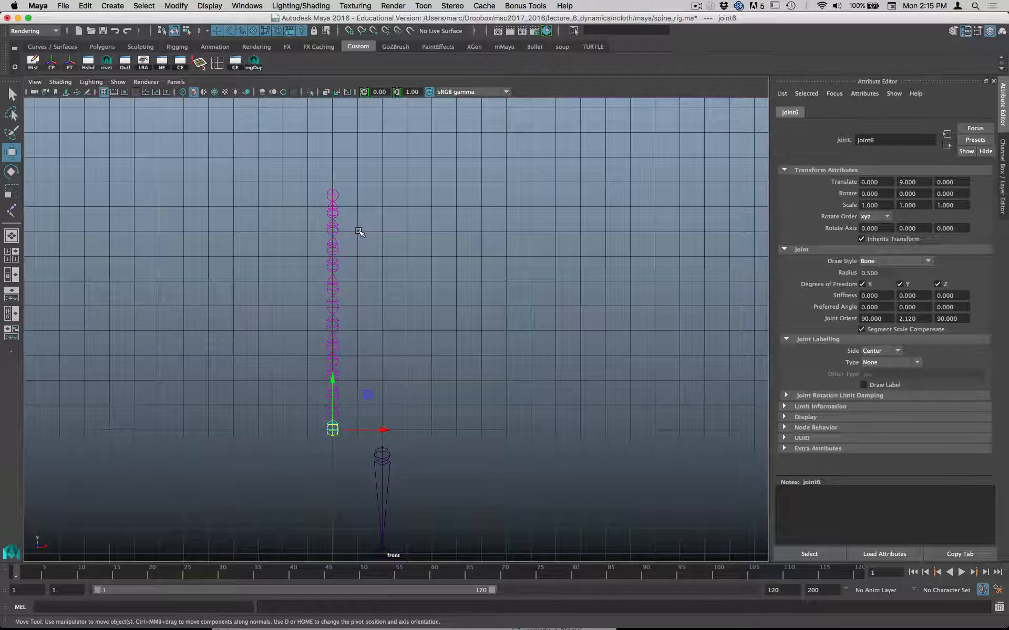
key(y)
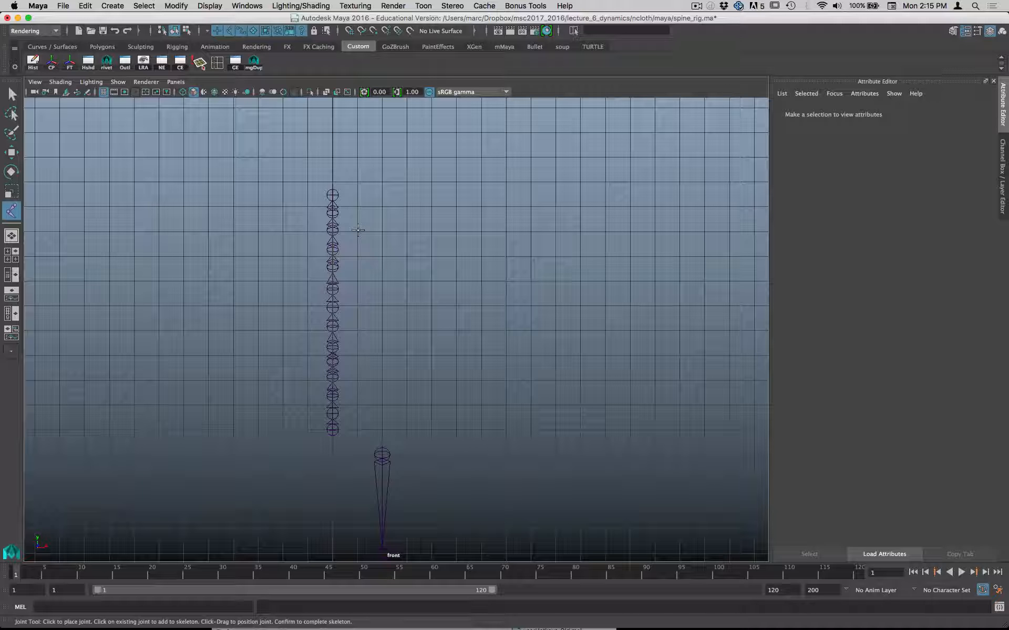
click(358, 231)
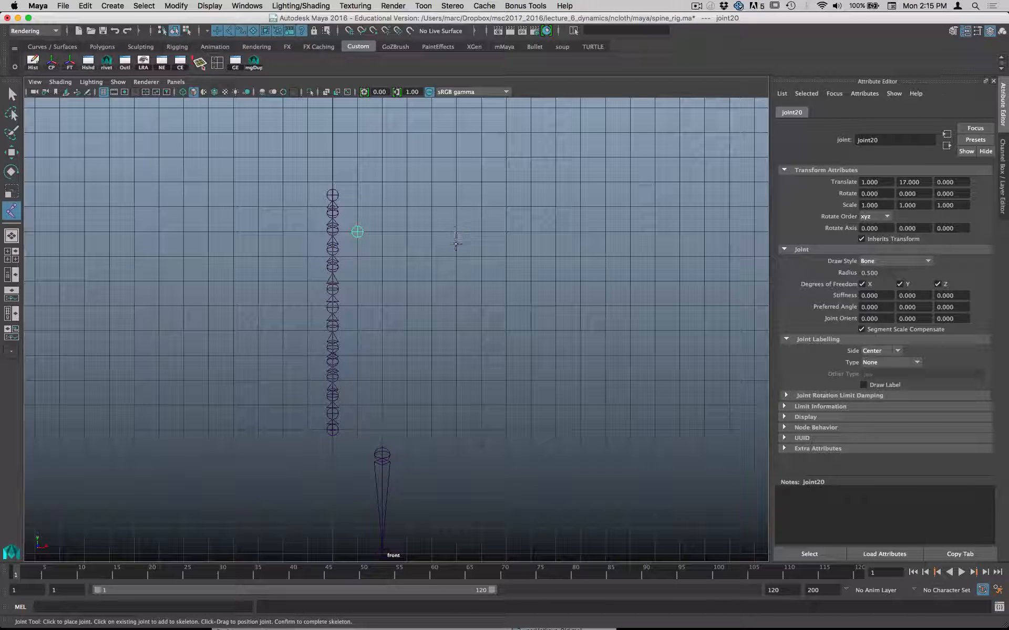
click(457, 256)
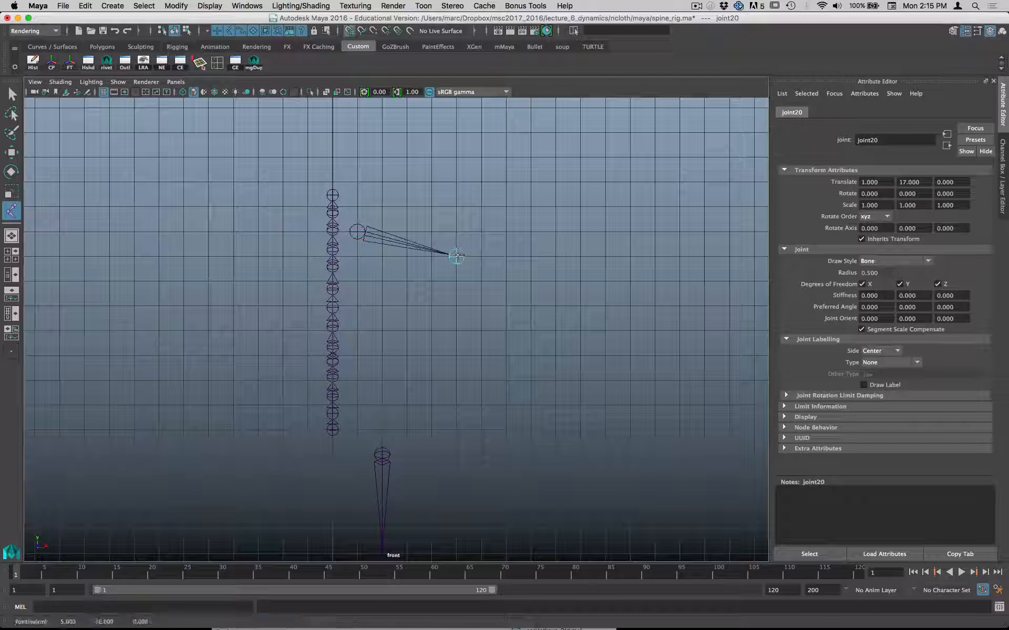
click(556, 232)
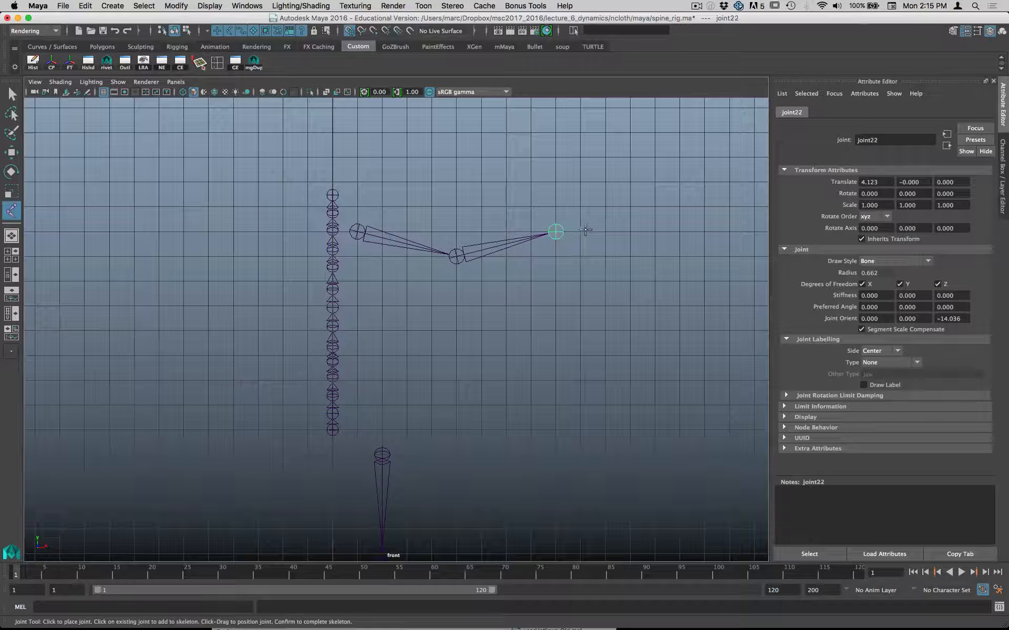
click(606, 231)
key(w)
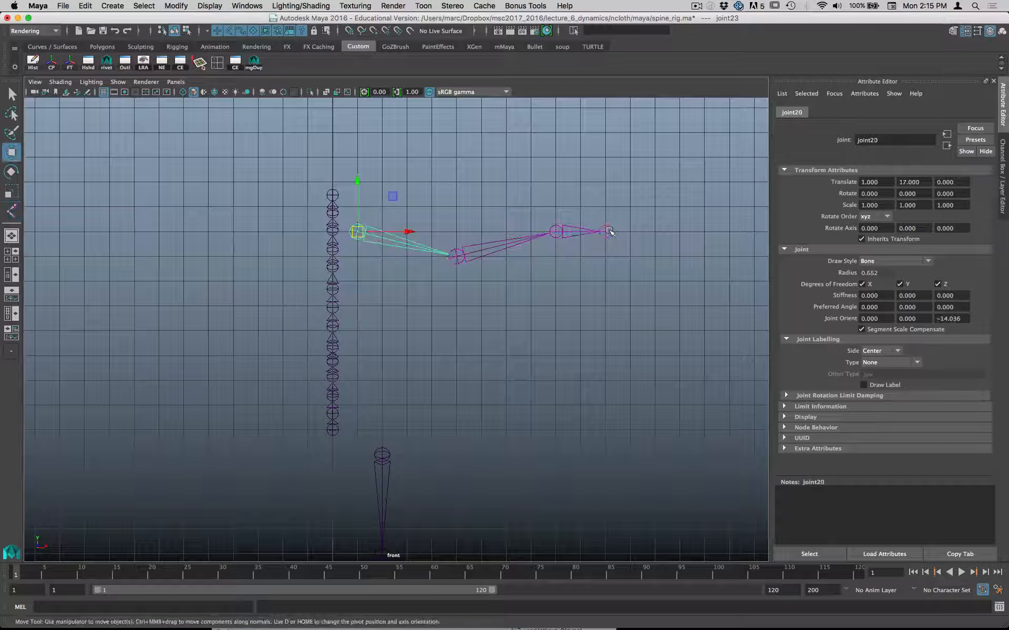
Step: Parent the leg chain's root joint1 under the spine's root joint6 in the Outliner
alt+middle_drag(469, 290, 486, 256)
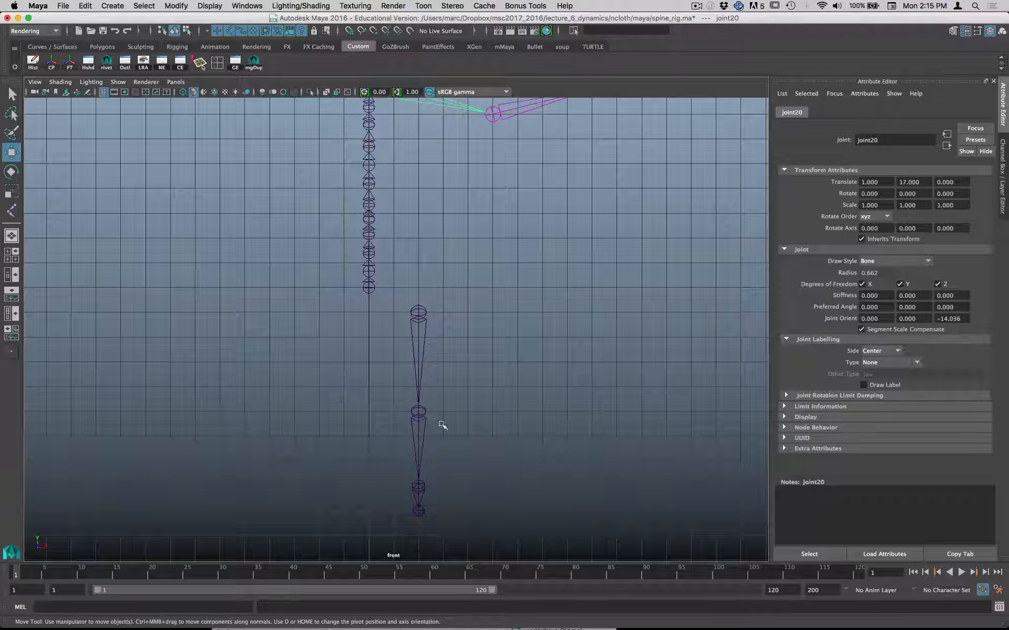
click(125, 61)
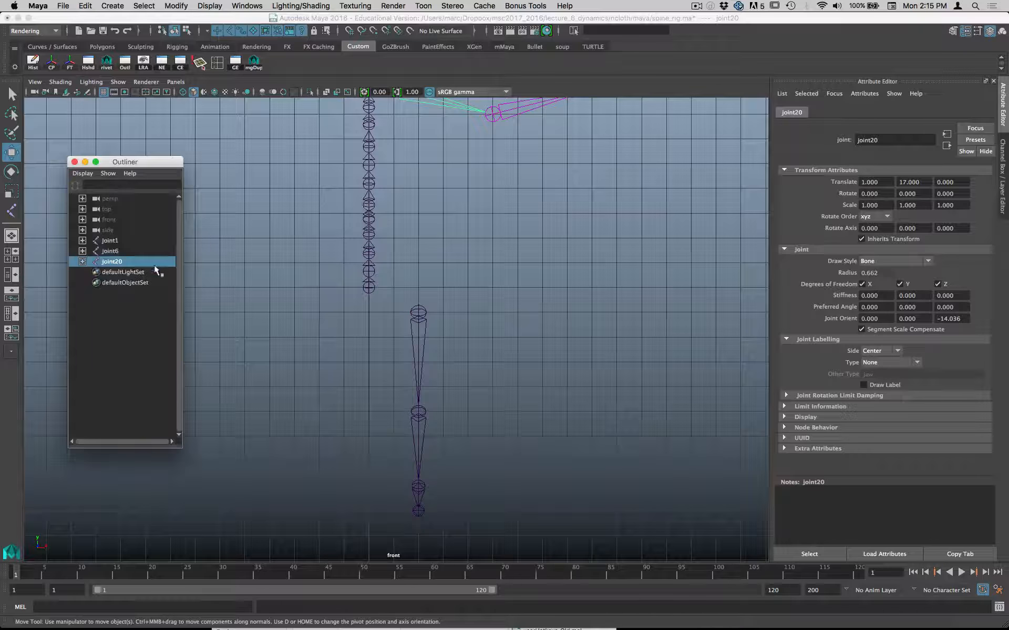
click(110, 252)
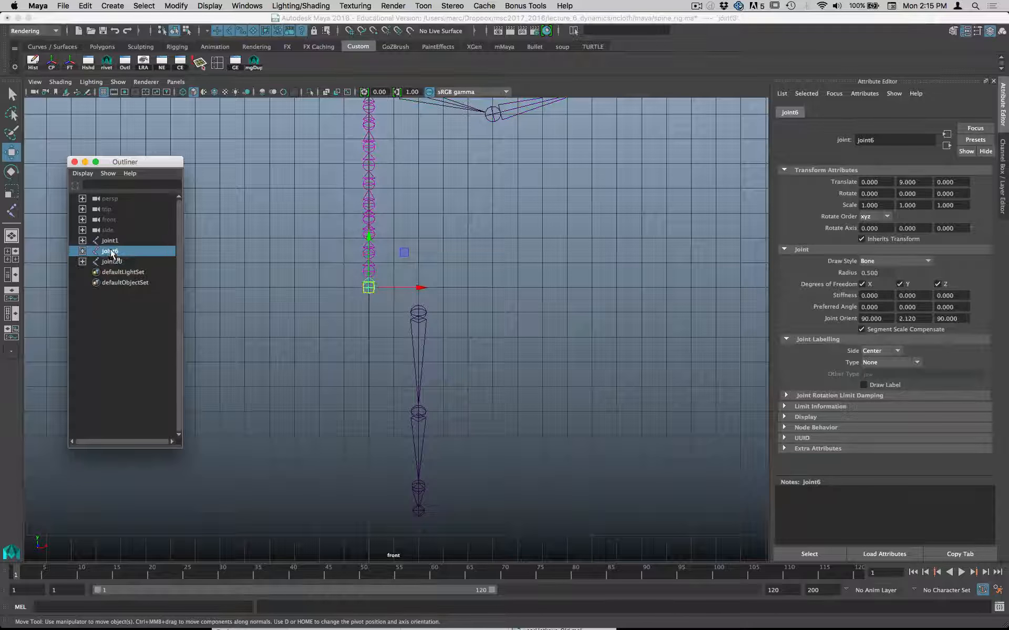
click(113, 241)
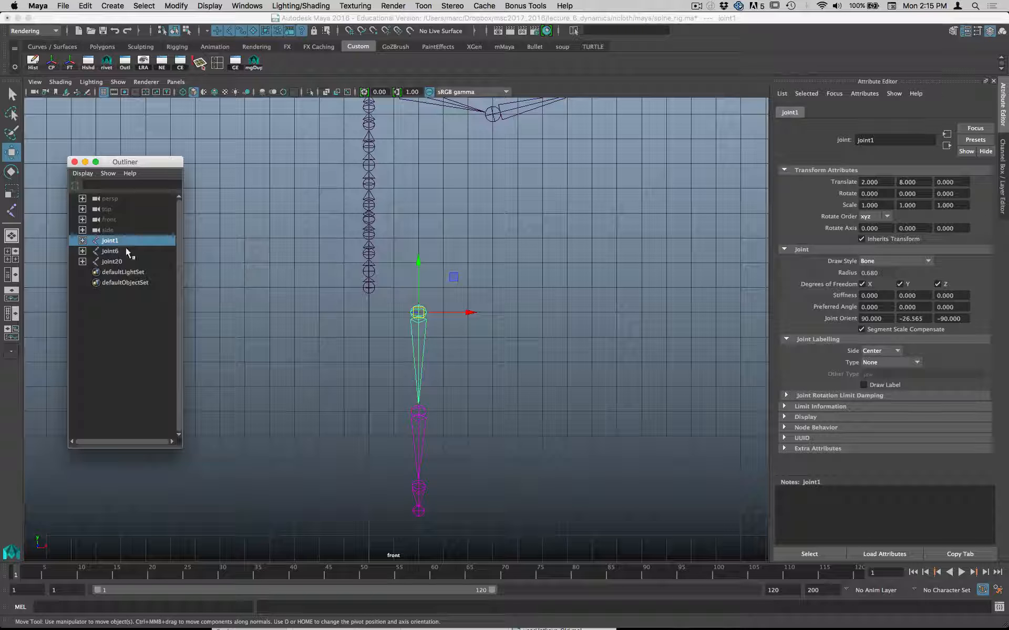
drag(112, 241, 105, 252)
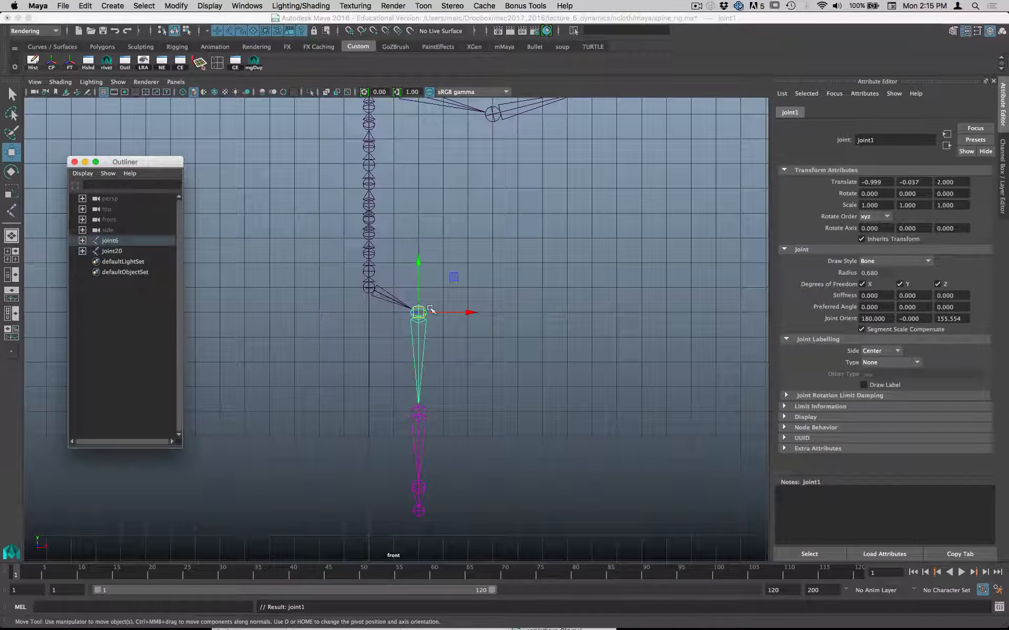
Step: Duplicate the leg chain starting at joint1 and move the copy across the spine to X -2, snapped to the grid
click(427, 324)
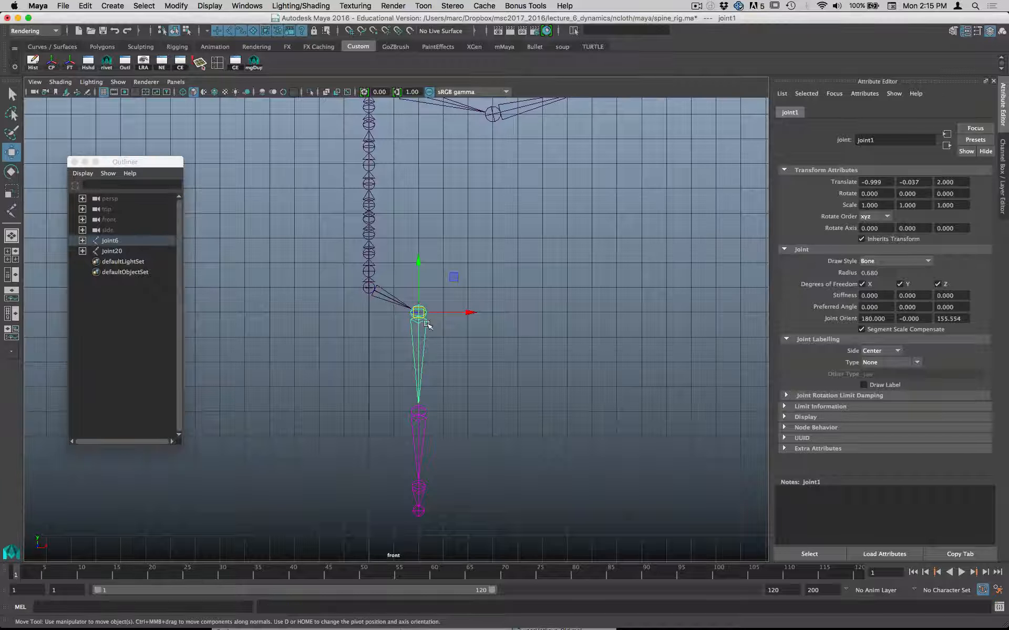
key(super+d)
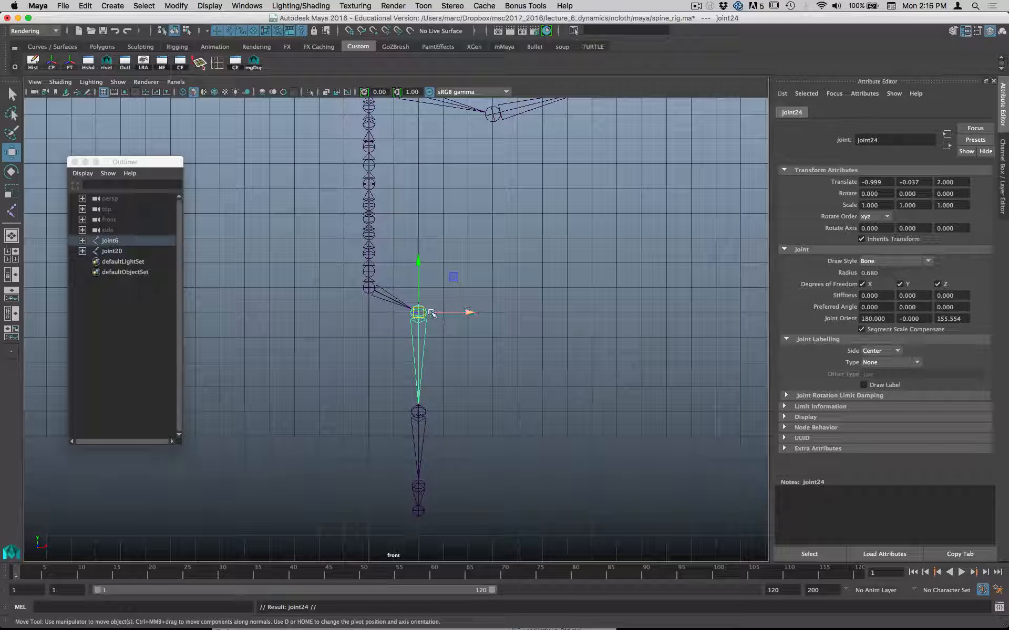
key(x)
drag(415, 313, 309, 316)
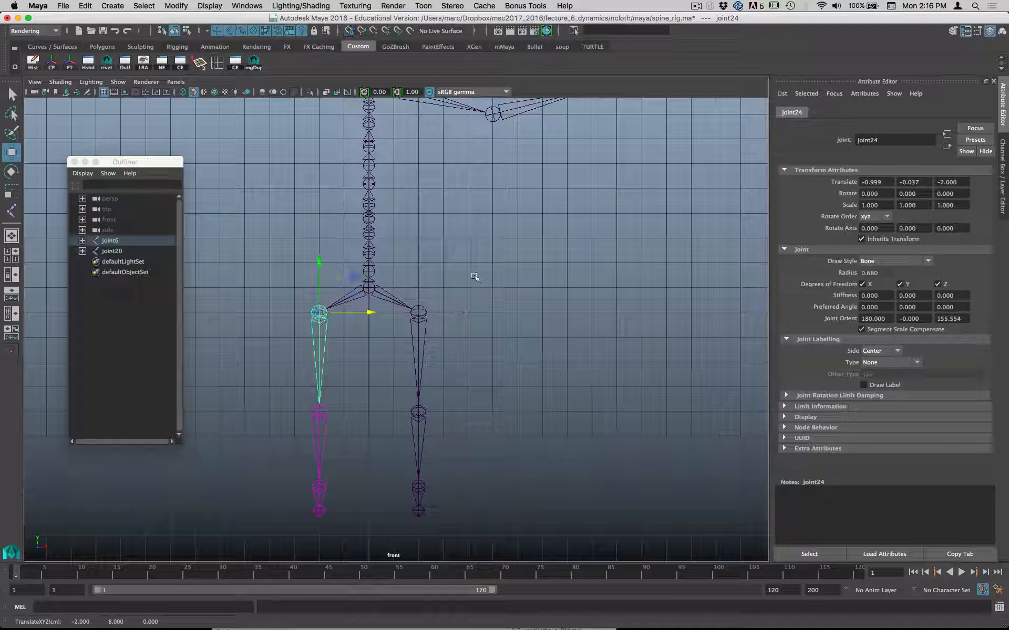
Step: Create the opposite arm chain with shoulder at X -1, Y 17, elbow at X -5, Y 16, wrist at X -9, Y 17 and hand tip at X -11
alt+middle_drag(476, 265, 477, 357)
alt+right_drag(466, 333, 481, 298)
alt+middle_drag(481, 298, 570, 317)
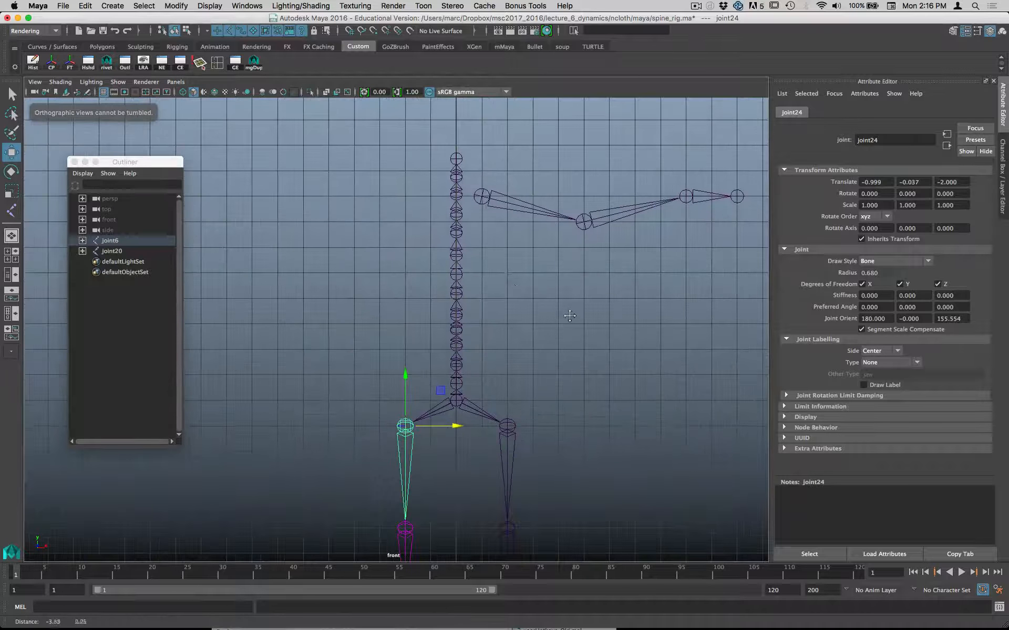
key(y)
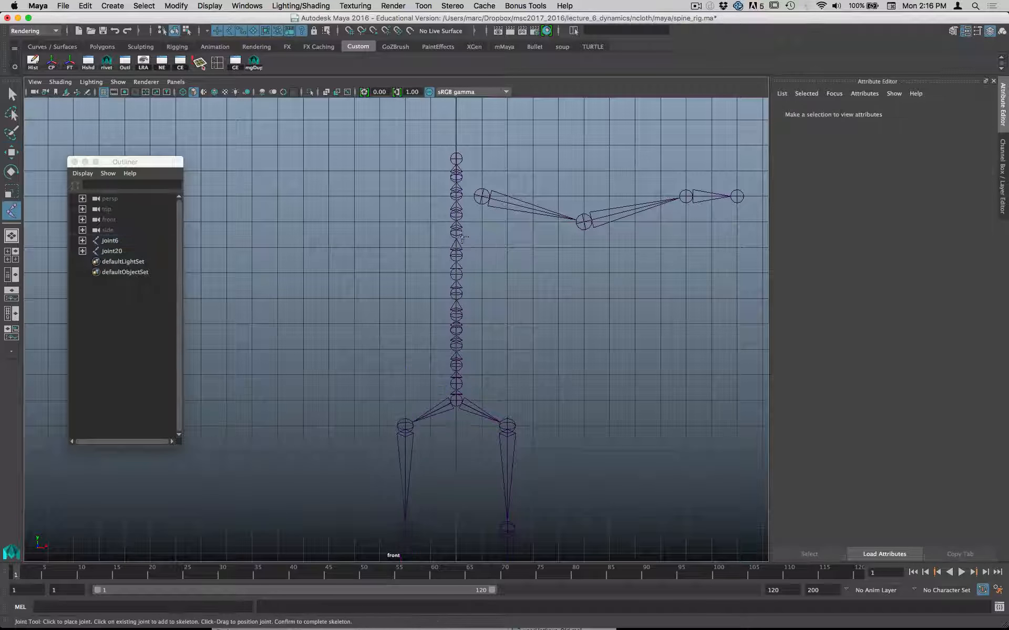
click(430, 197)
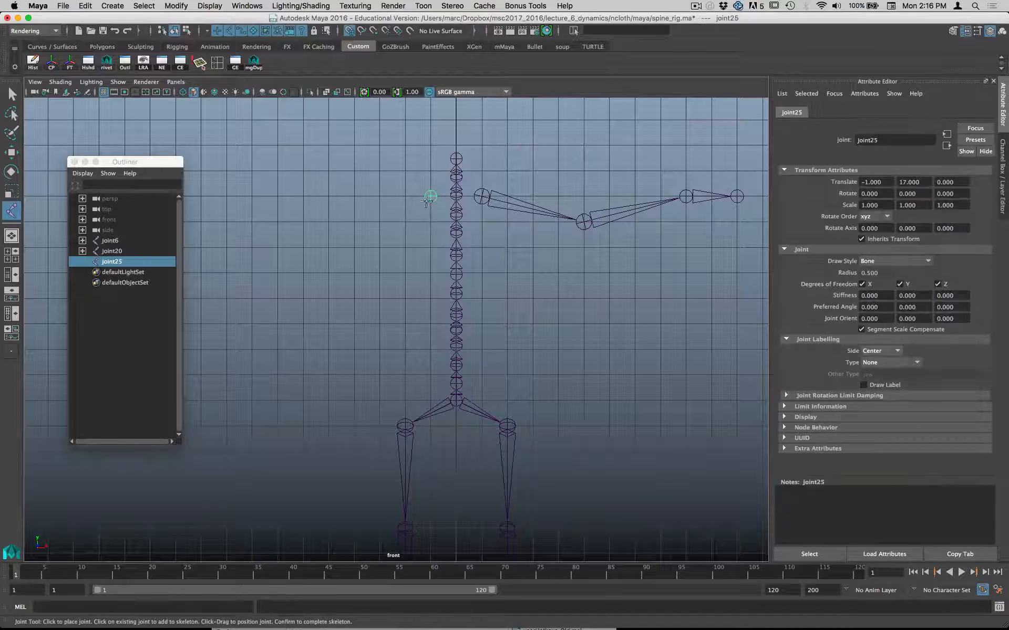
click(329, 222)
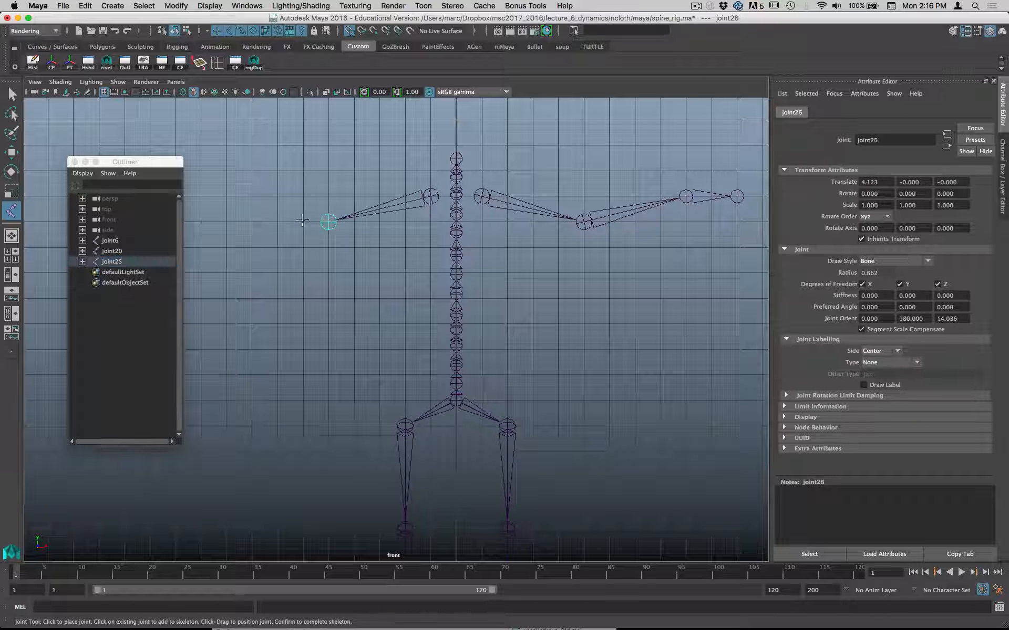
click(226, 197)
alt+middle_drag(231, 200, 335, 193)
click(279, 189)
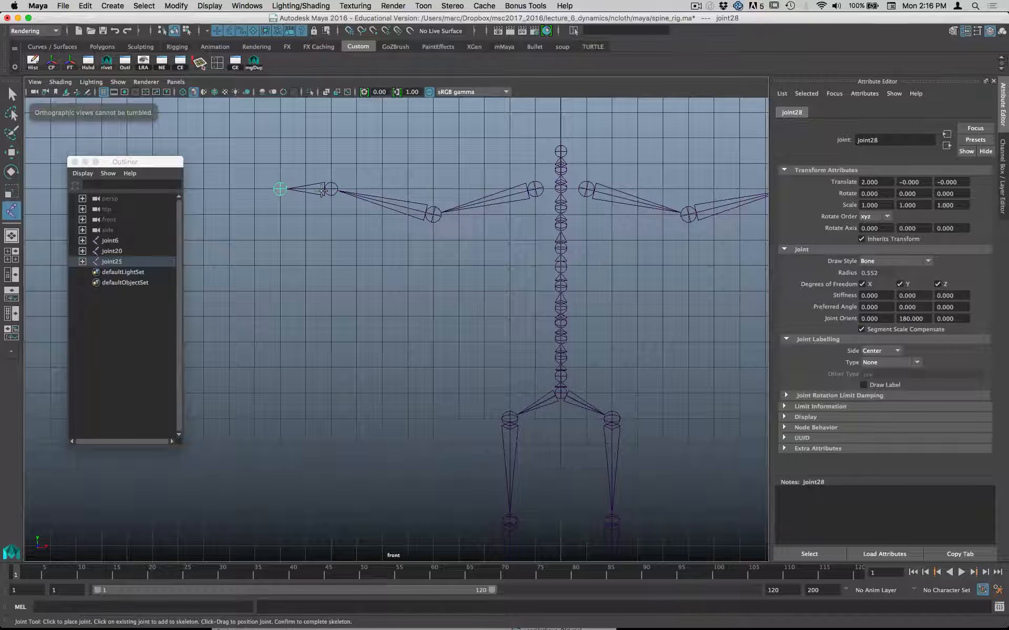
key(w)
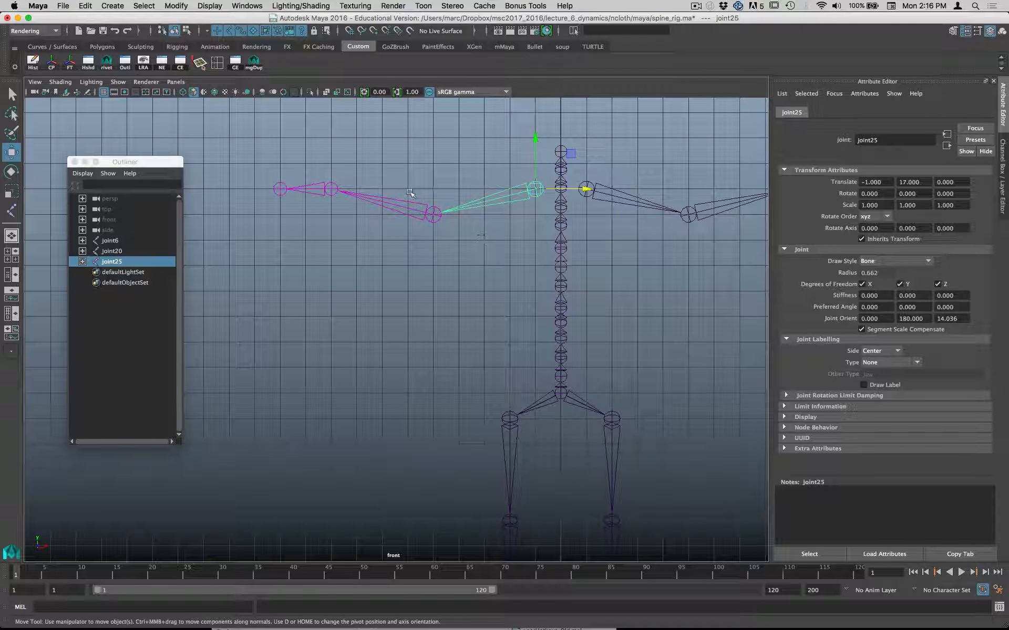
Step: Parent both arm chains, joint20 and joint25, under the upper spine's joint17 in the Outliner
click(563, 185)
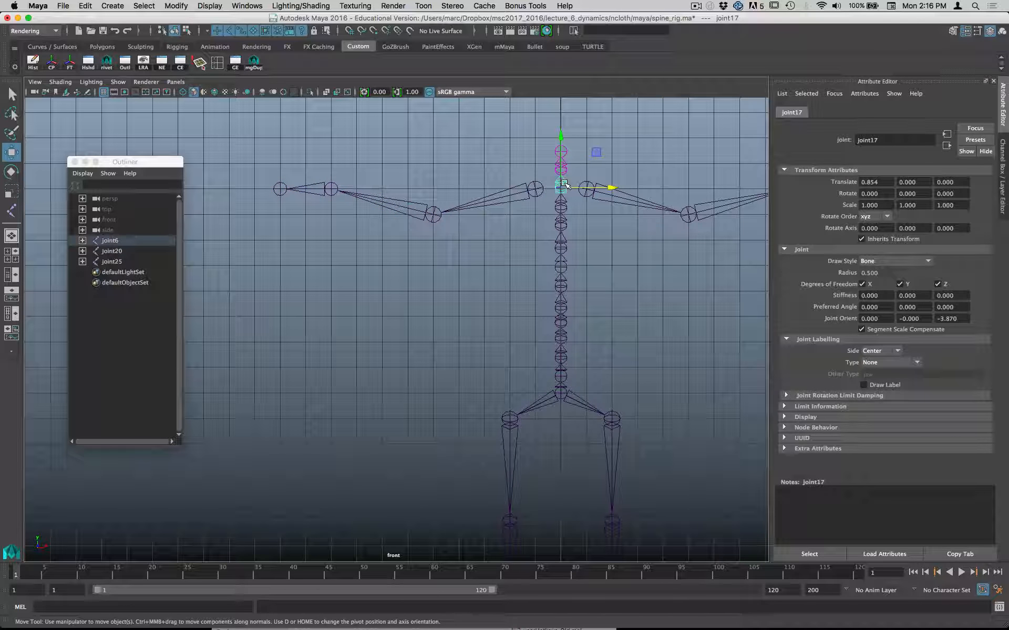
shift+click(81, 240)
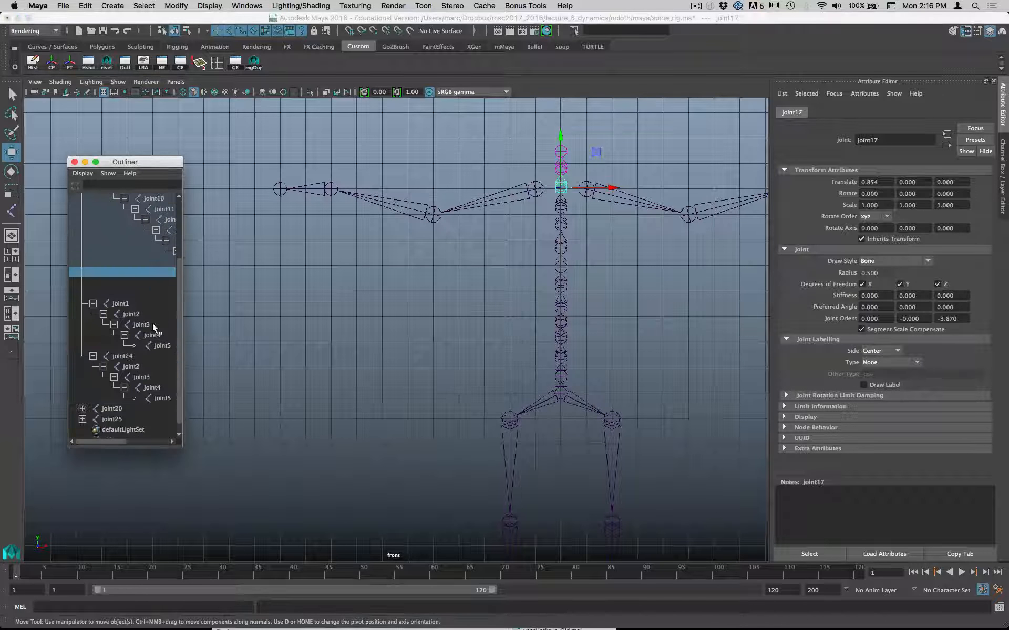
scroll(154, 328, down, 1)
drag(190, 453, 372, 526)
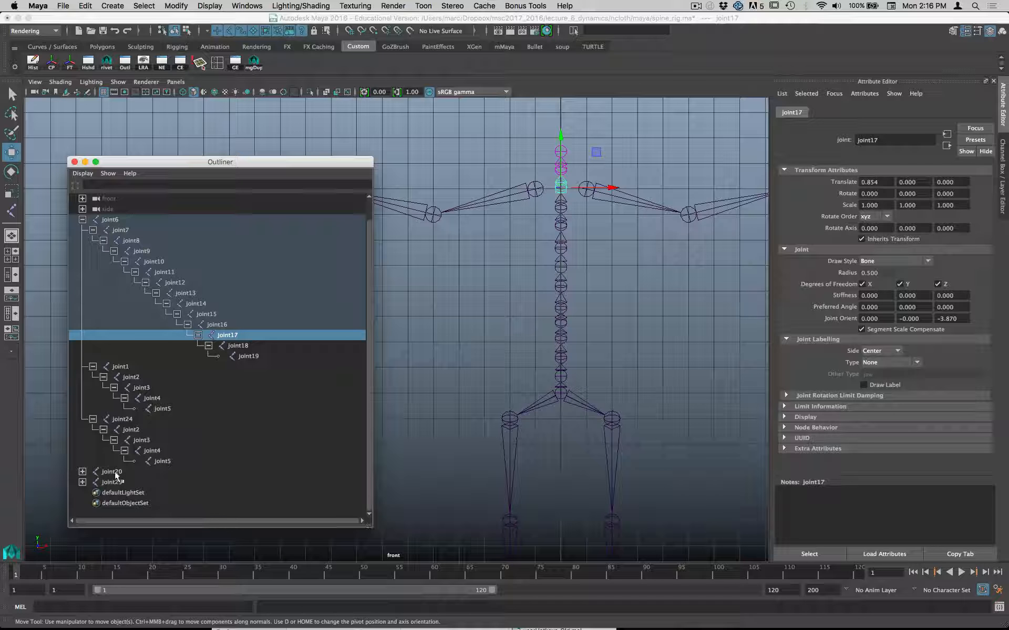
drag(111, 472, 233, 337)
drag(117, 484, 230, 340)
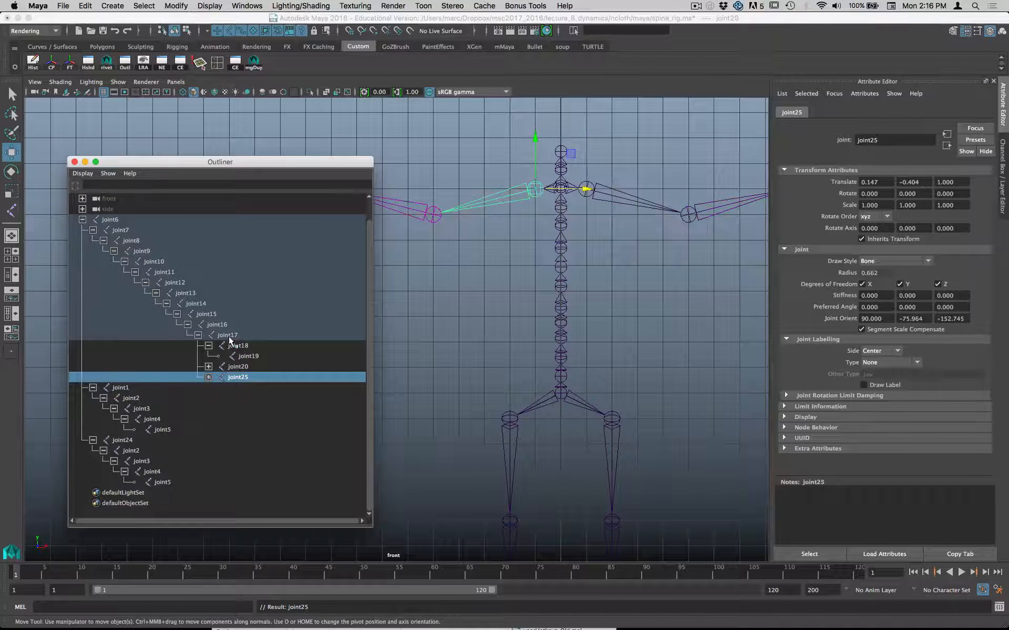
drag(259, 164, 213, 533)
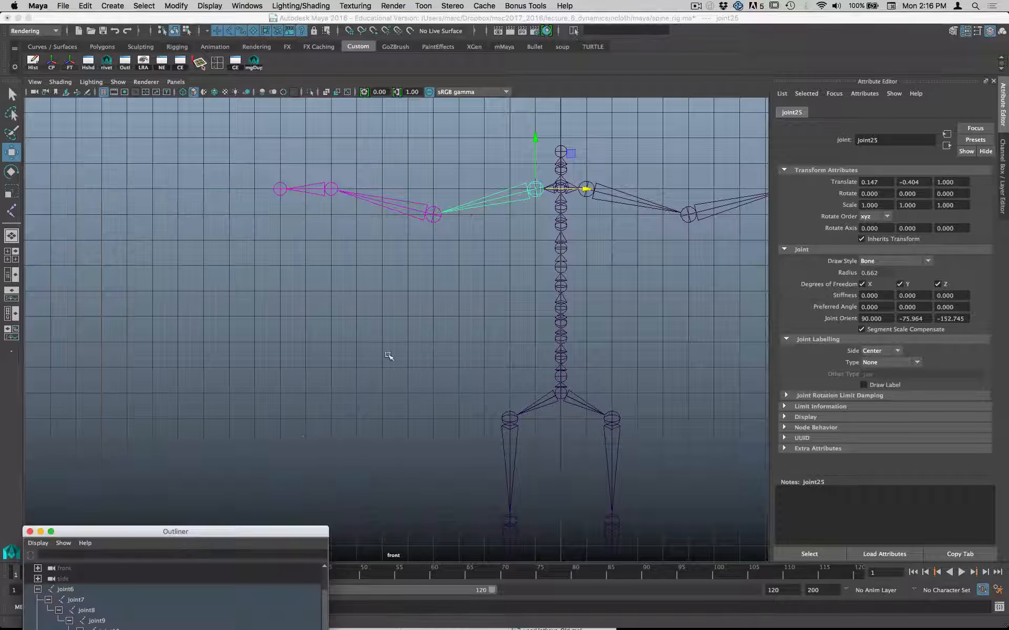
Step: In the perspective view, create an IK handle from the hip joint1 to the ankle of the same leg
key(space)
alt+drag(570, 214, 506, 362)
key(space)
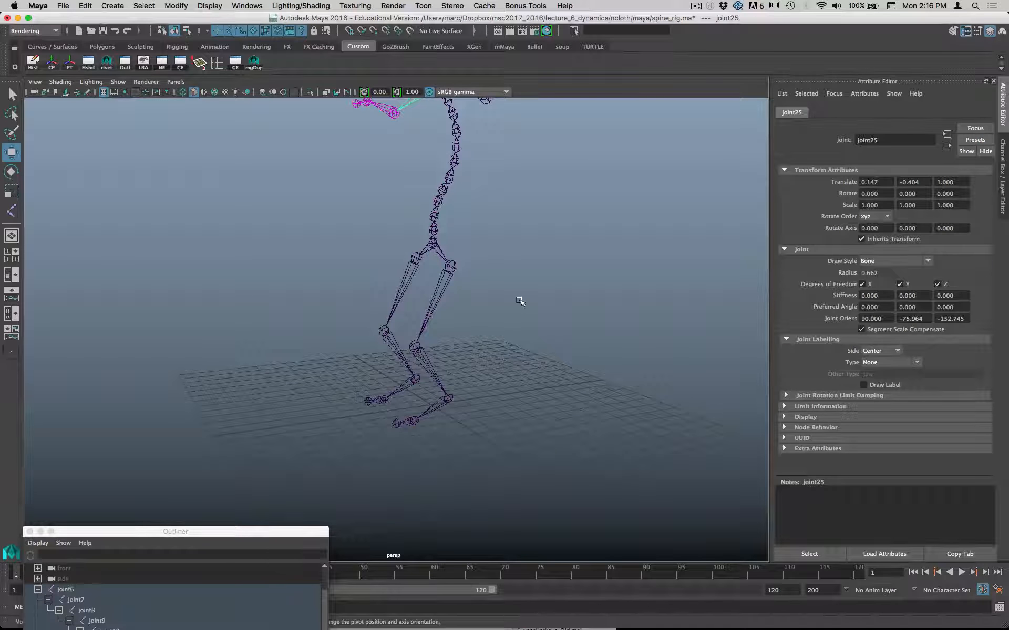
key(space)
click(455, 340)
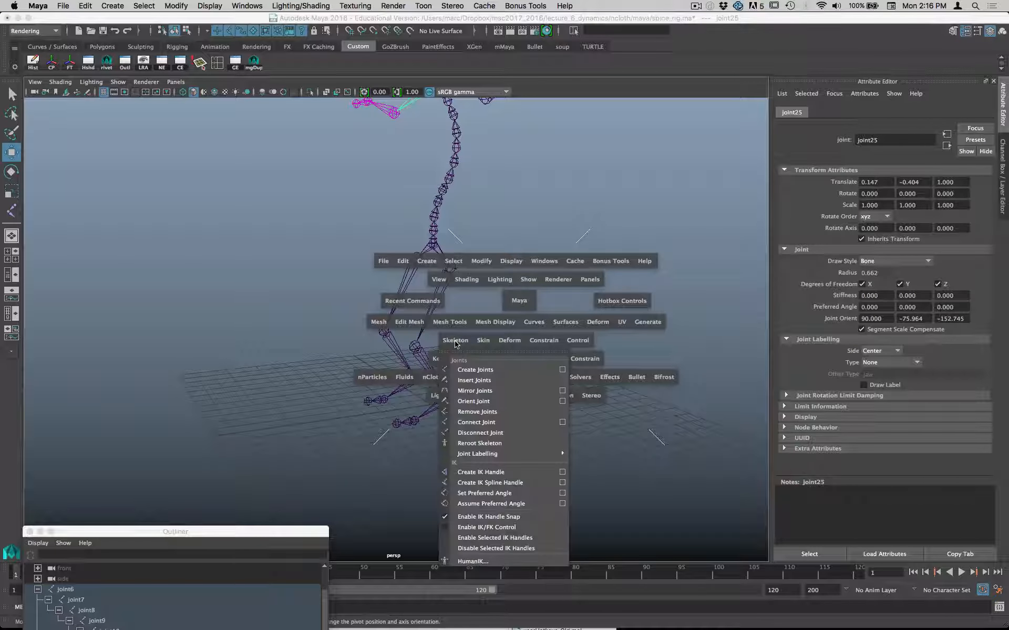
click(496, 472)
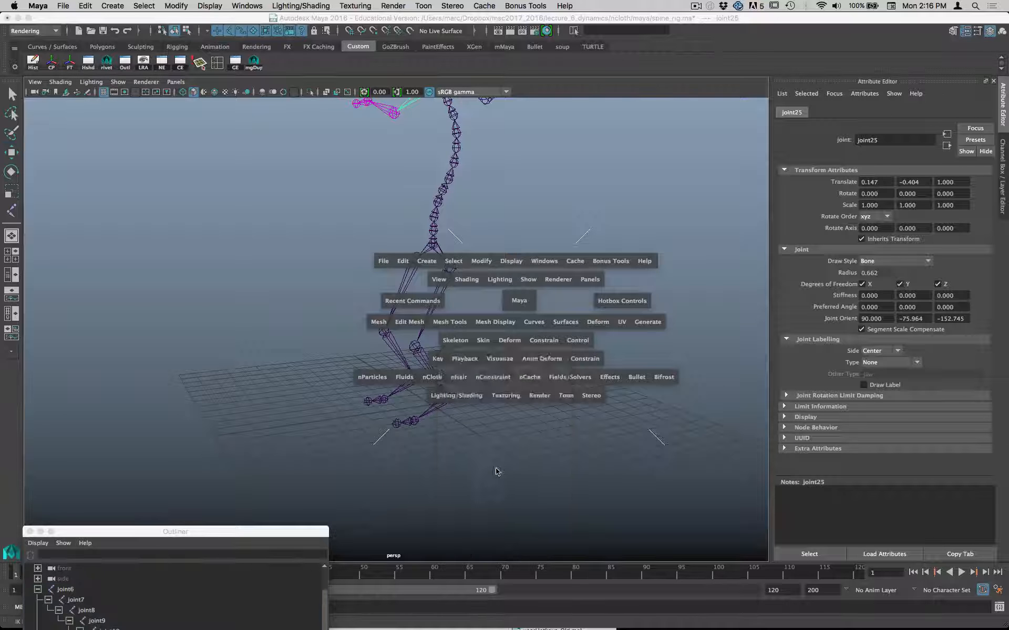
click(450, 266)
click(448, 399)
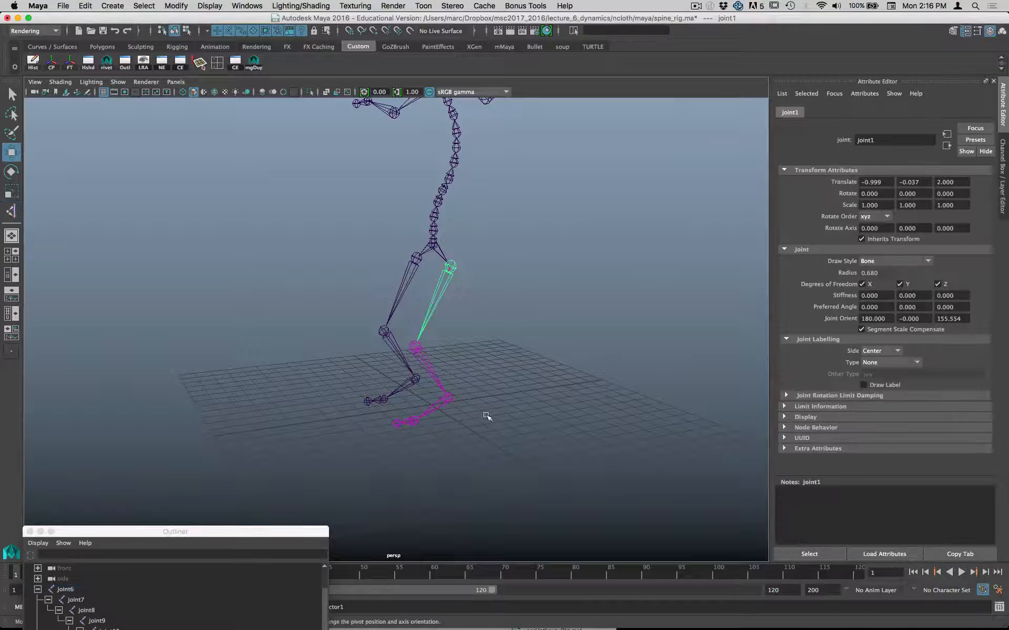
Step: Create an IK handle from the other leg's hip joint24 to its ankle and briefly test the leg's bending with it
key(y)
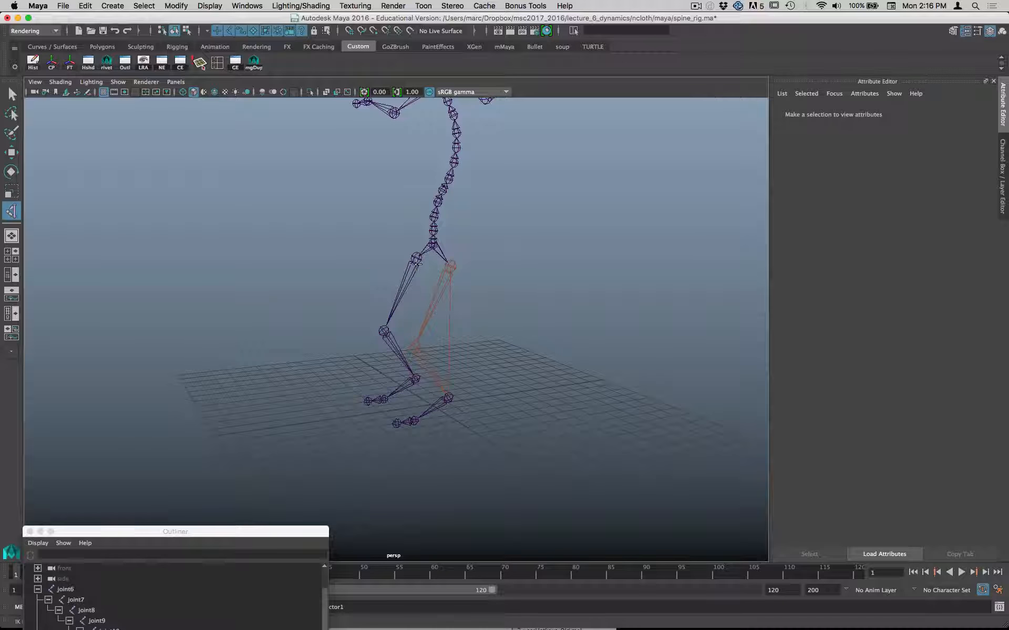
click(415, 258)
click(413, 382)
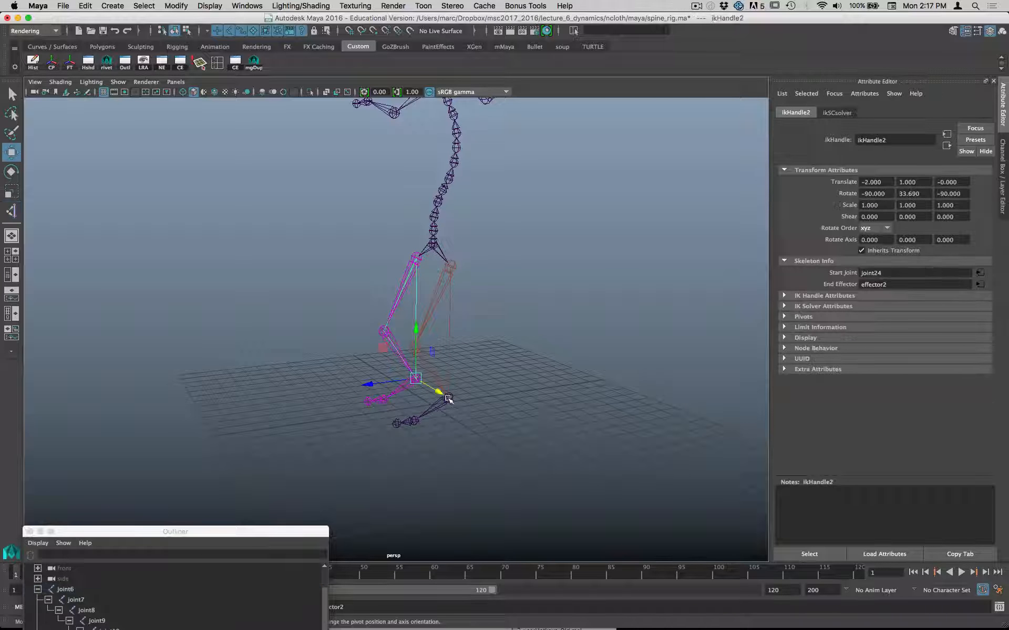
drag(393, 353, 308, 323)
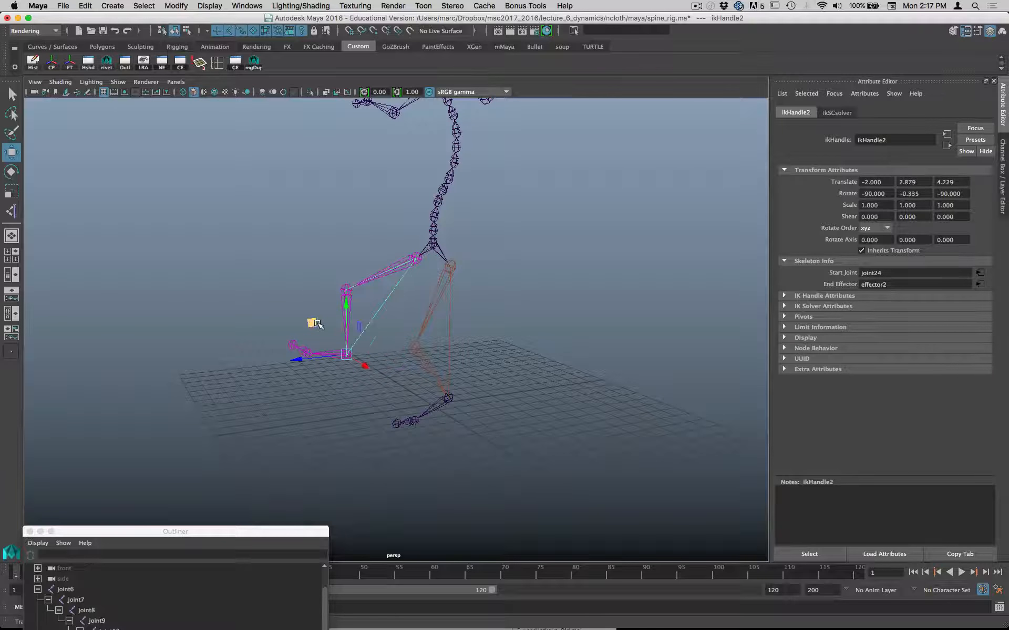
key(z)
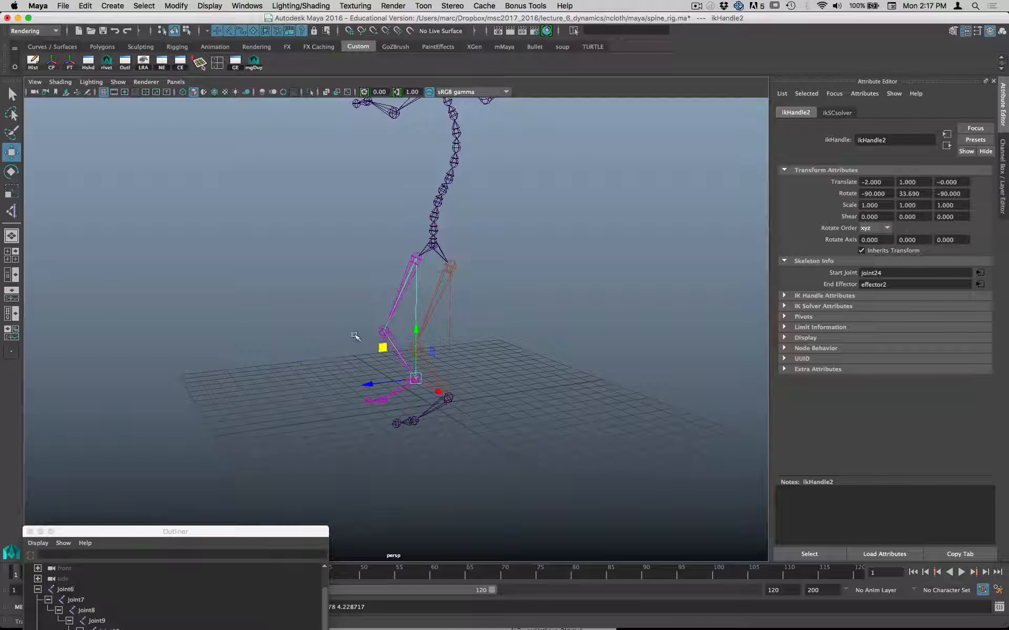
Step: Key the translation of both ankle IK handles at frame 1 to pin the feet
click(1004, 171)
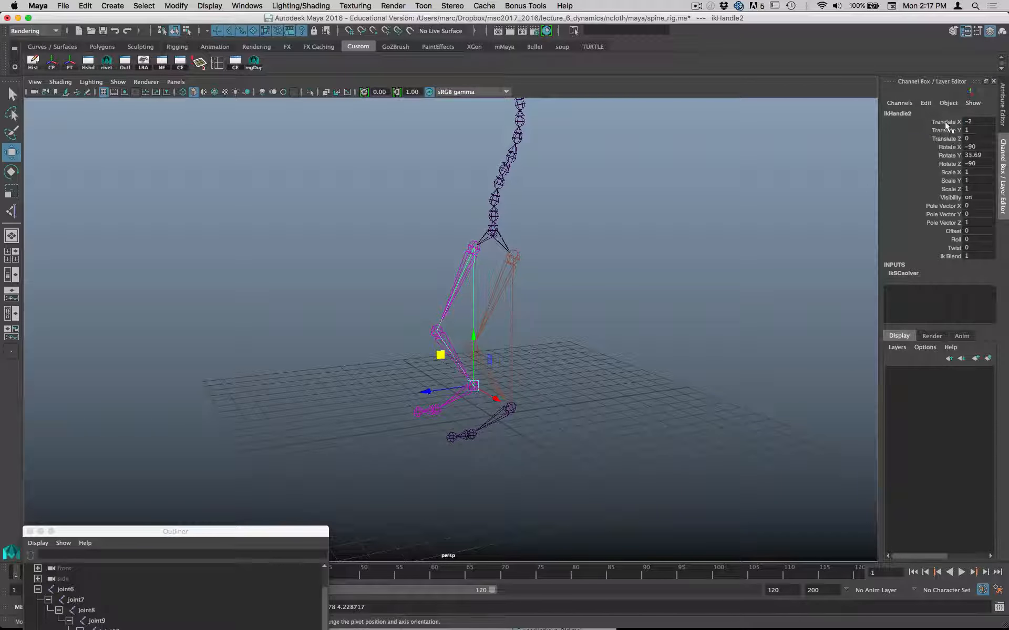
drag(946, 125, 947, 140)
key(shift+w)
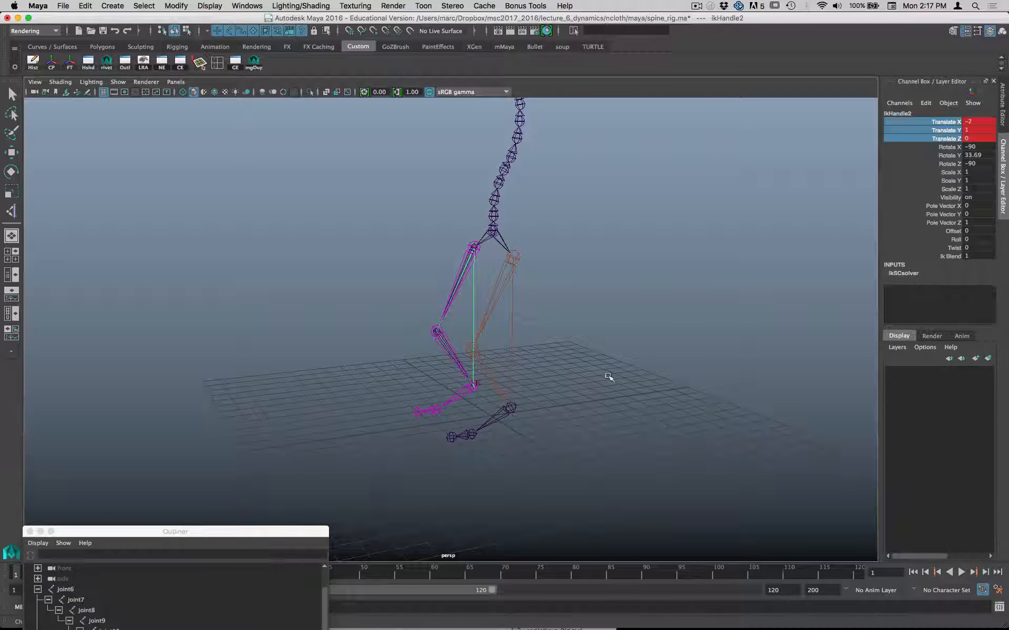
click(512, 409)
key(shift+w)
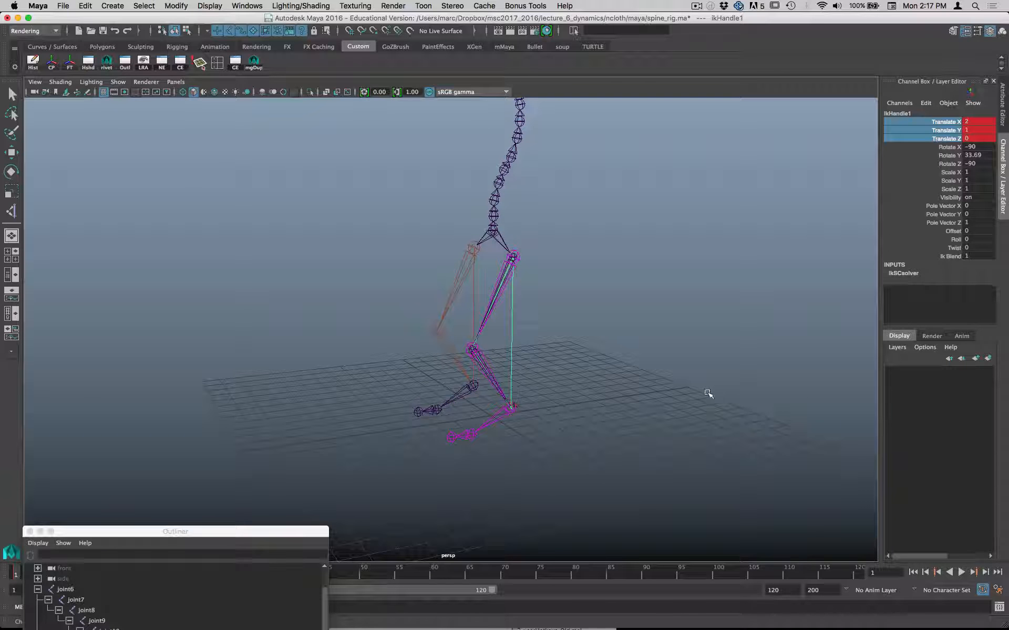
Step: Try moving the hip root joint6 to test how the legs bend over the pinned feet
alt+middle_drag(609, 359, 610, 396)
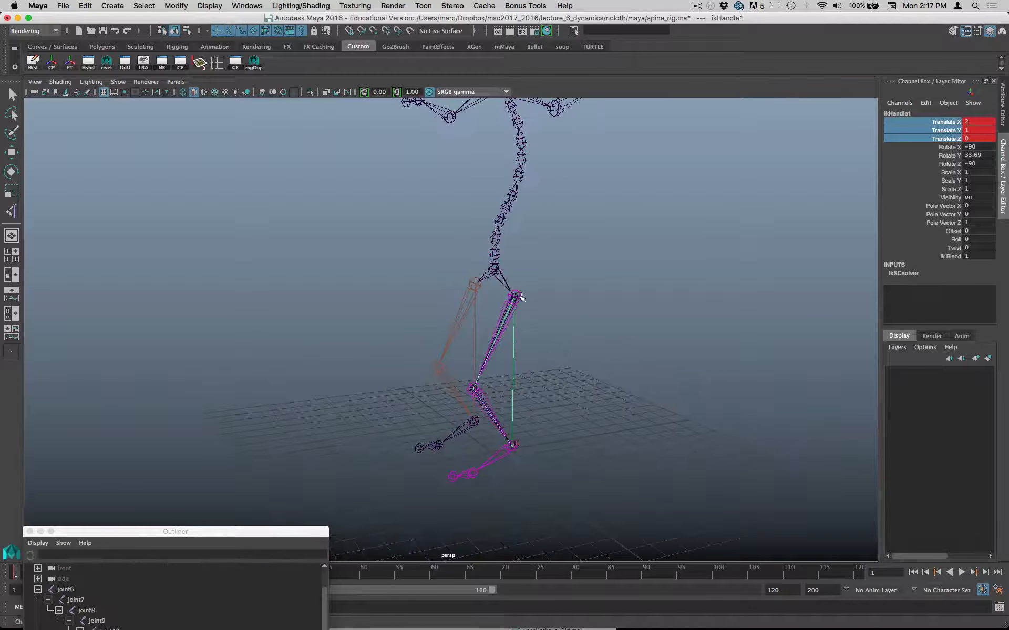
click(496, 272)
key(w)
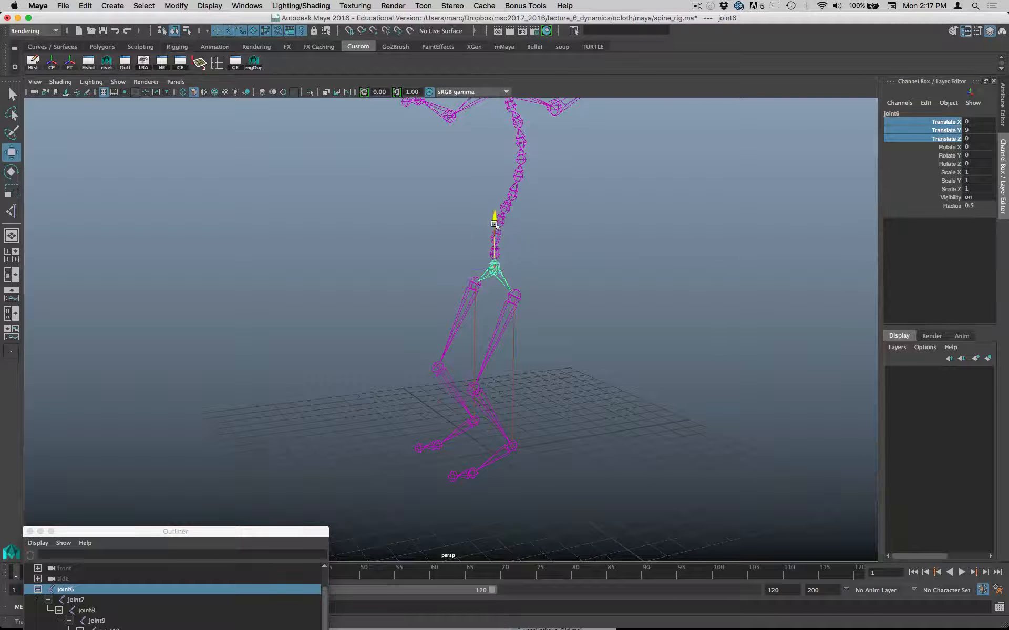
drag(486, 226, 464, 248)
Step: Create an IK handle from the shoulder joint20 to the wrist of the same arm
alt+drag(528, 336, 594, 367)
alt+middle_drag(610, 340, 579, 385)
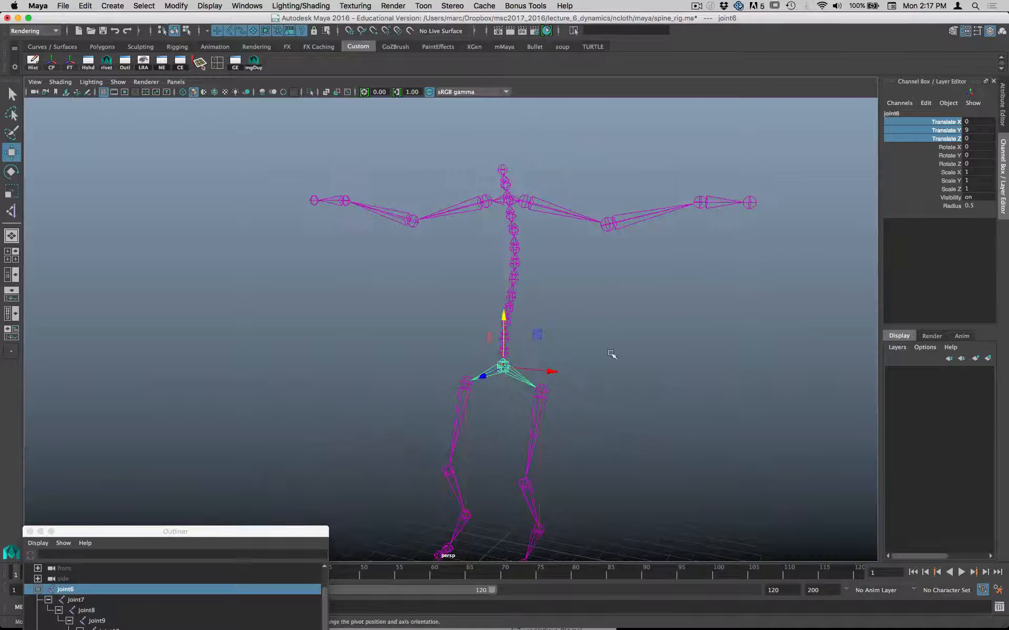
alt+drag(555, 261, 580, 257)
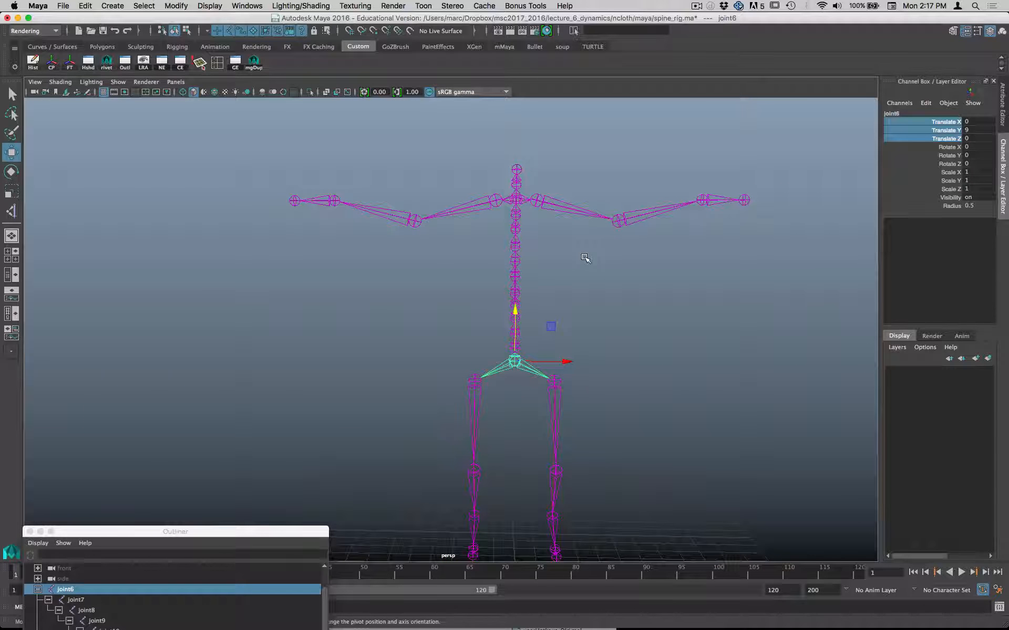
key(y)
click(538, 199)
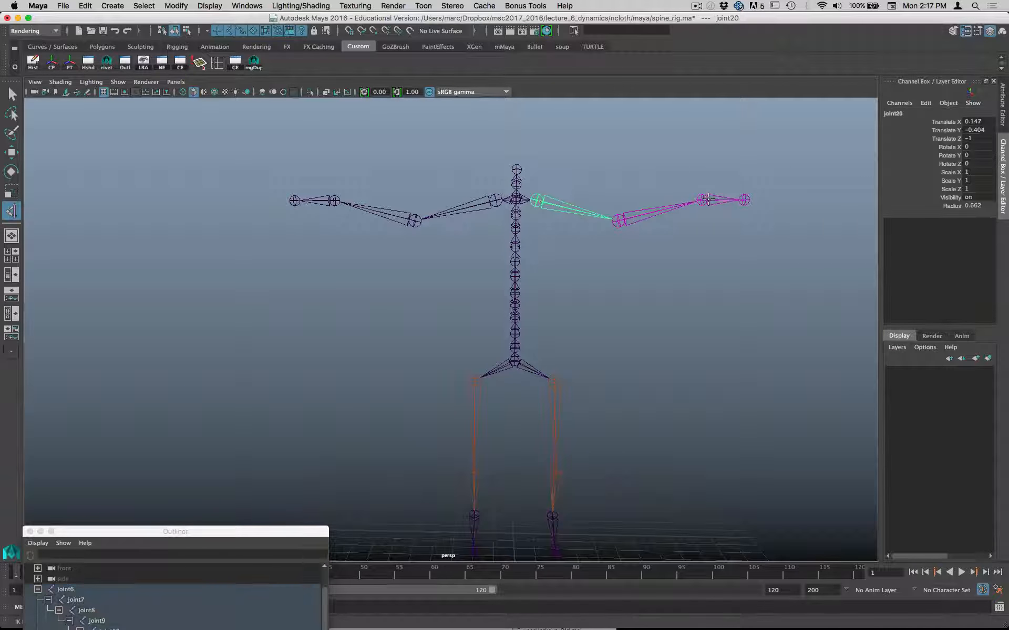
click(708, 200)
key(w)
Step: Create an IK handle from the opposite arm's shoulder to its wrist and test the arm's movement with it
key(y)
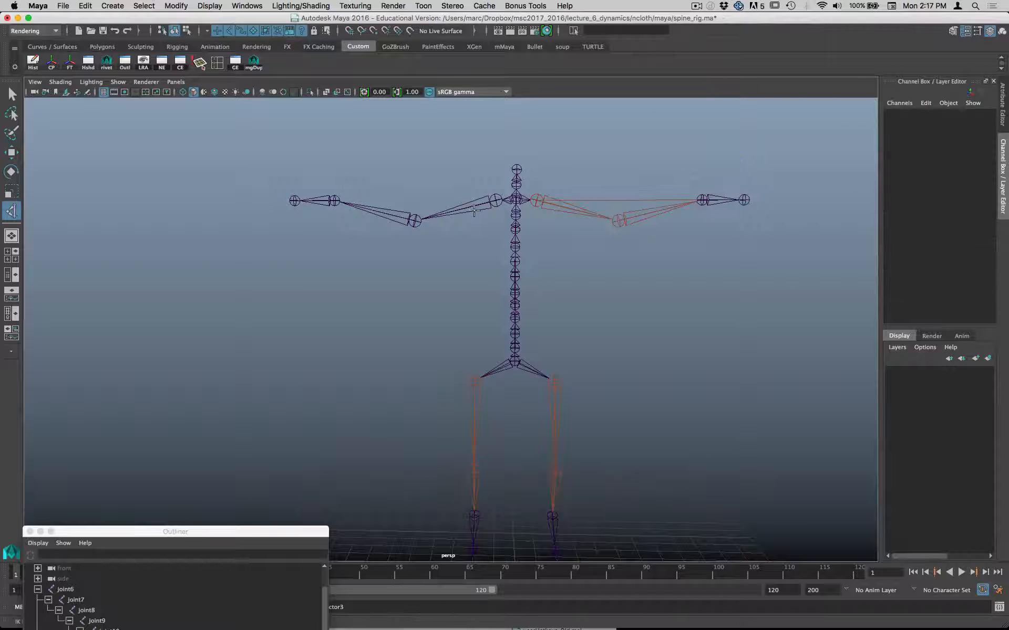
click(498, 197)
click(334, 201)
key(w)
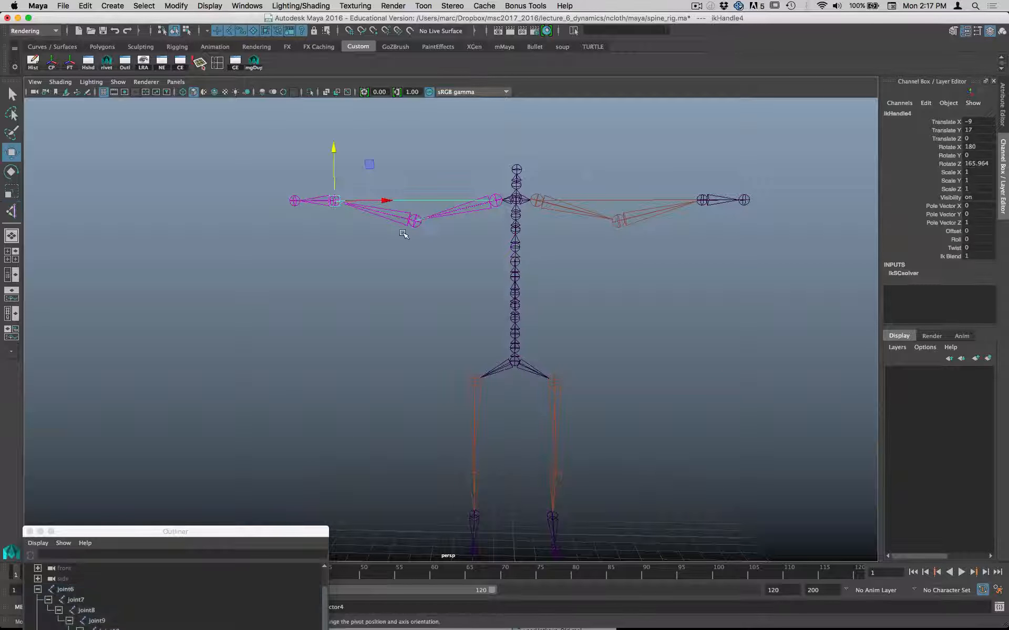
mouse_move(368, 166)
mouse_down()
mouse_move(395, 156)
mouse_move(429, 209)
mouse_move(419, 157)
mouse_move(373, 196)
mouse_move(368, 167)
mouse_up()
Step: Save the skeleton scene spine_rig.ma
alt+drag(549, 229, 447, 244)
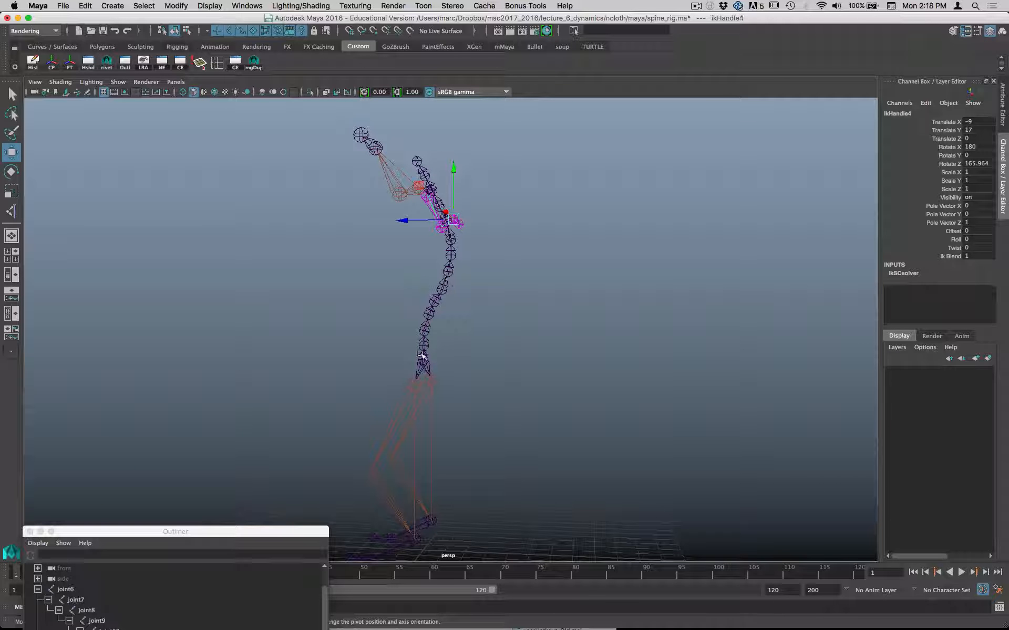
mouse_move(450, 237)
alt+mouse_down()
mouse_move(546, 289)
mouse_move(552, 247)
mouse_move(513, 275)
mouse_move(360, 279)
mouse_move(551, 289)
mouse_move(429, 236)
mouse_move(420, 218)
mouse_move(457, 234)
alt+mouse_up()
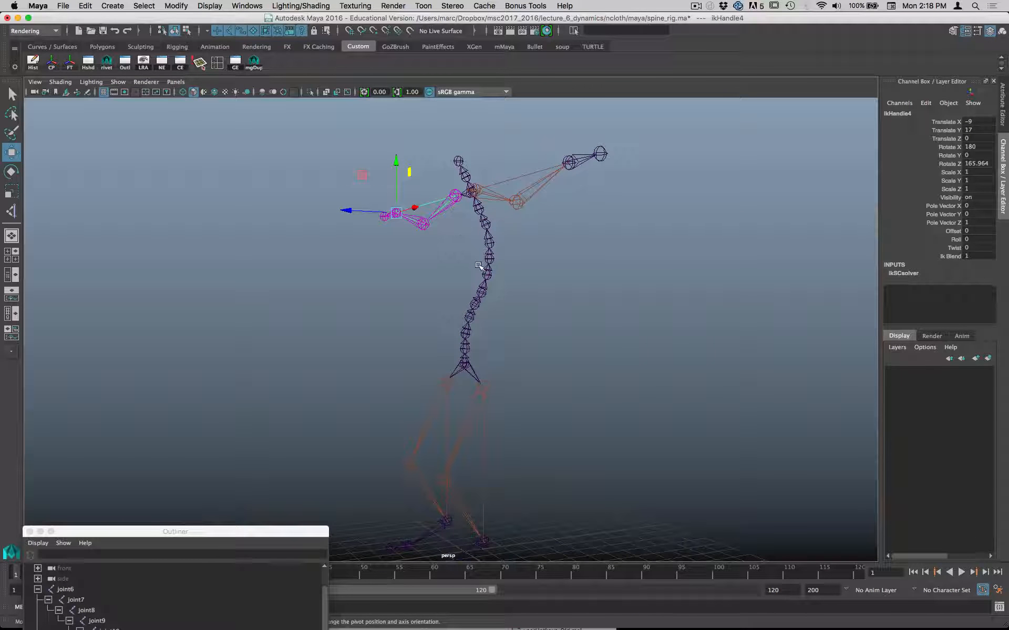
key(super+s)
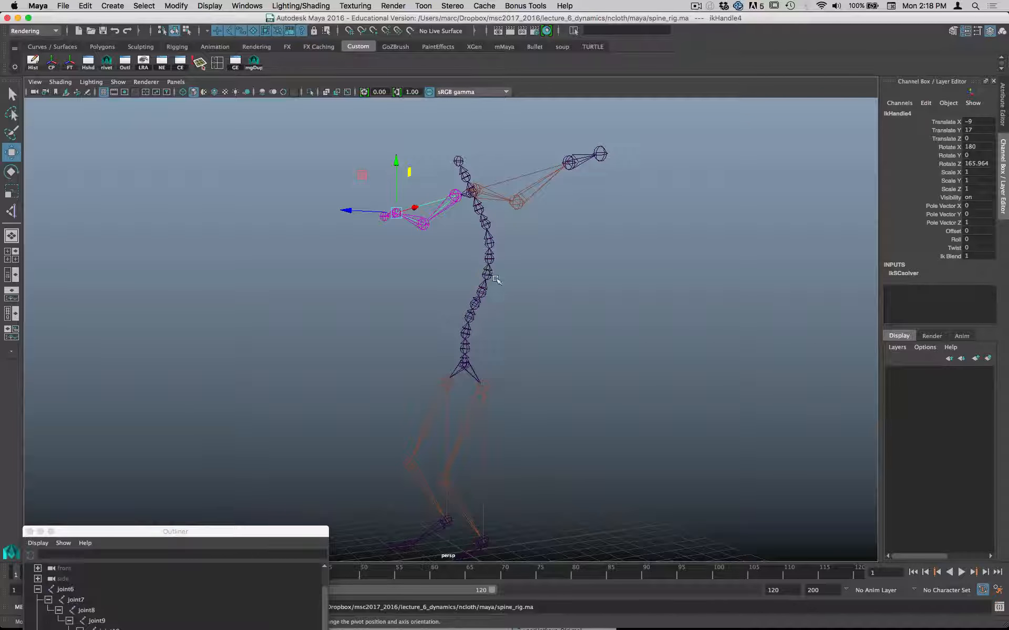
key(space)
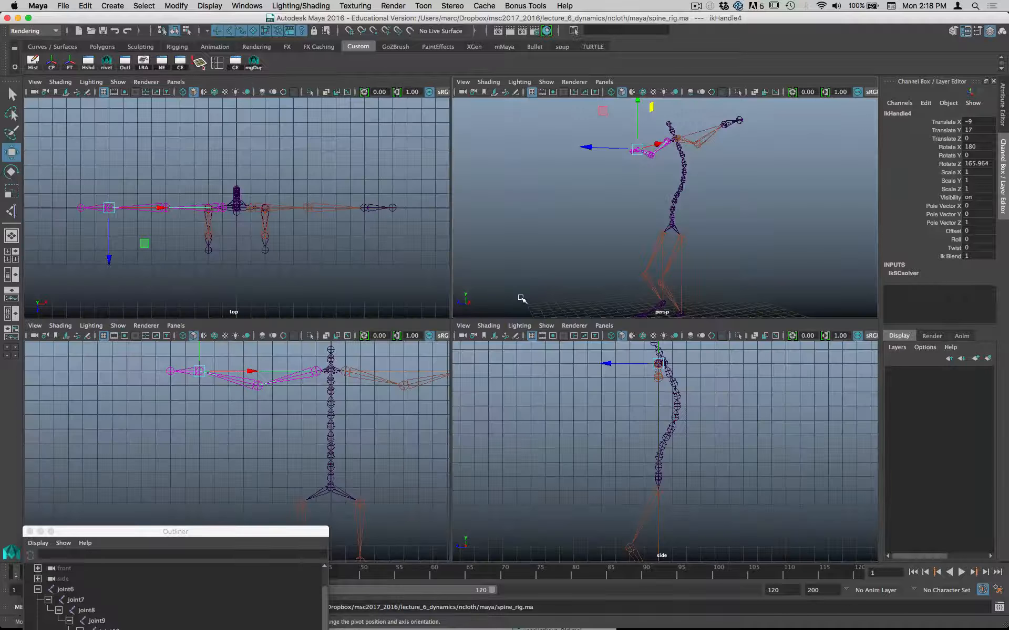
key(space)
alt+right_drag(503, 403, 562, 397)
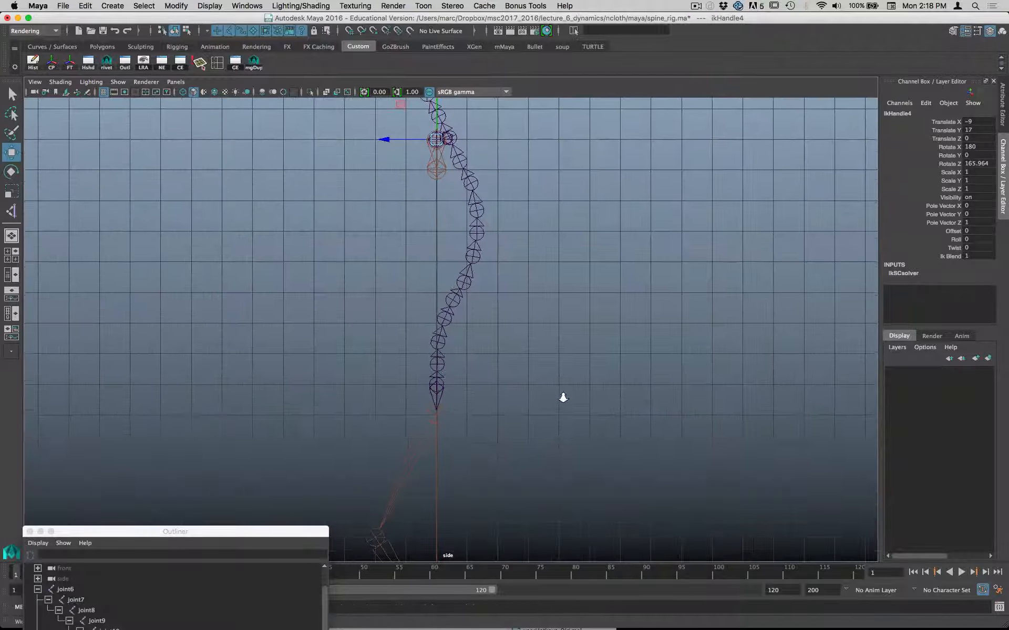
alt+middle_drag(543, 354, 540, 401)
alt+click(539, 402)
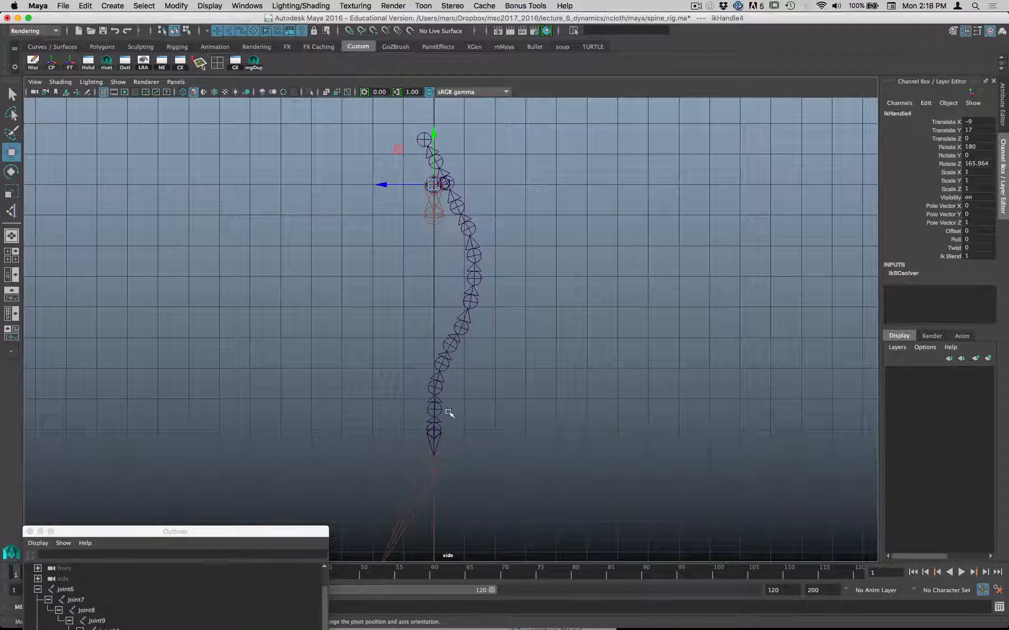
key(space)
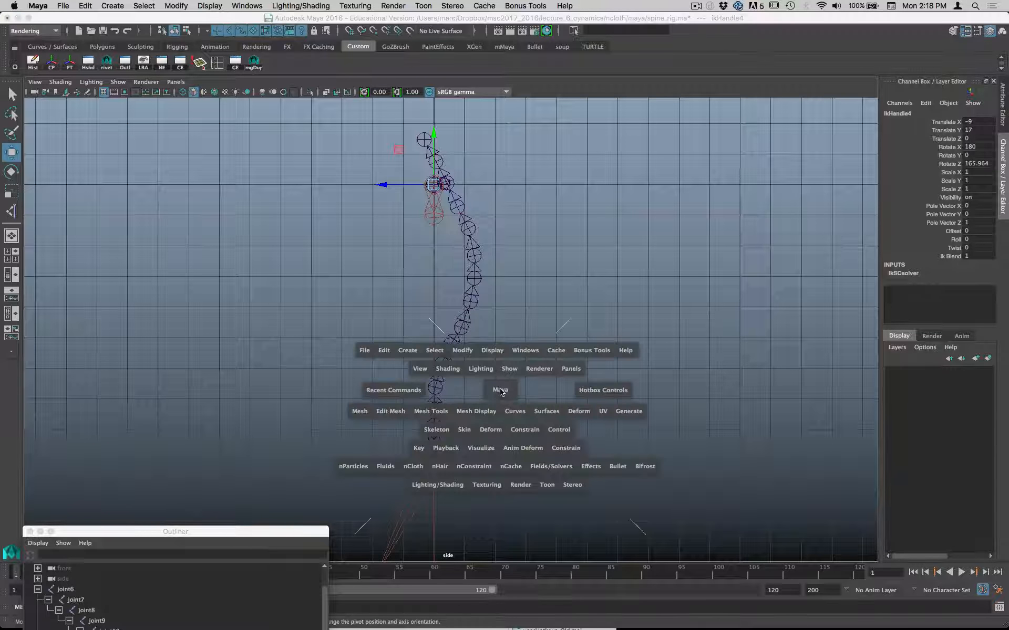
click(407, 350)
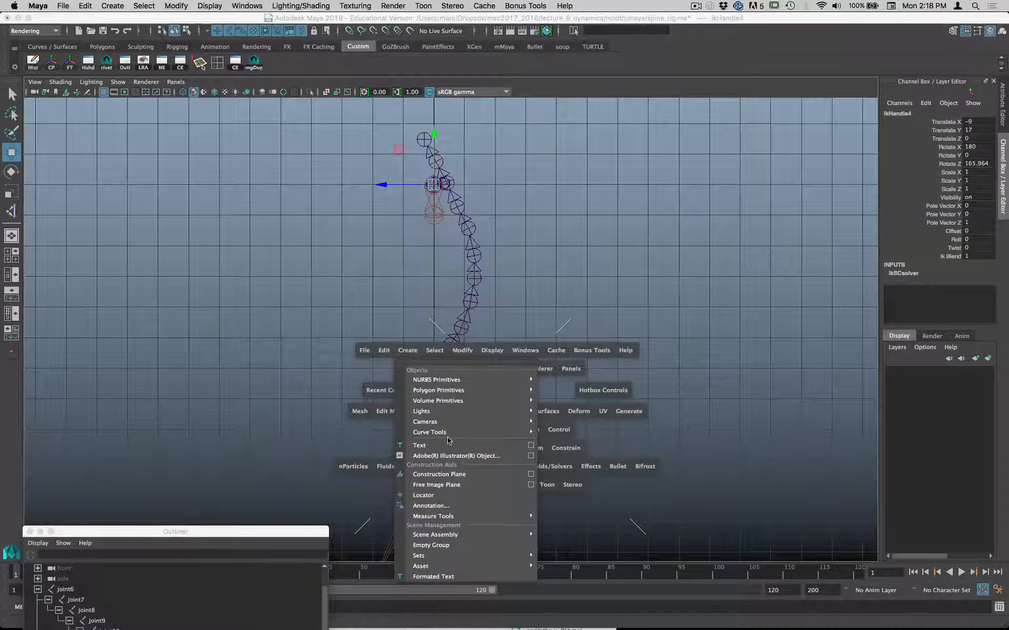
mouse_move(520, 432)
click(558, 443)
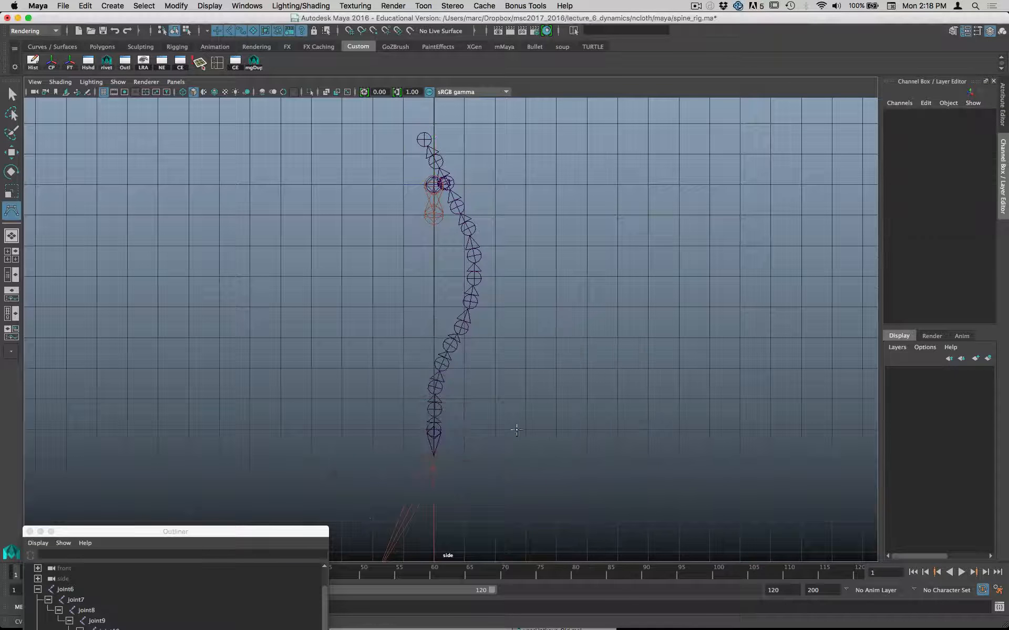
click(433, 430)
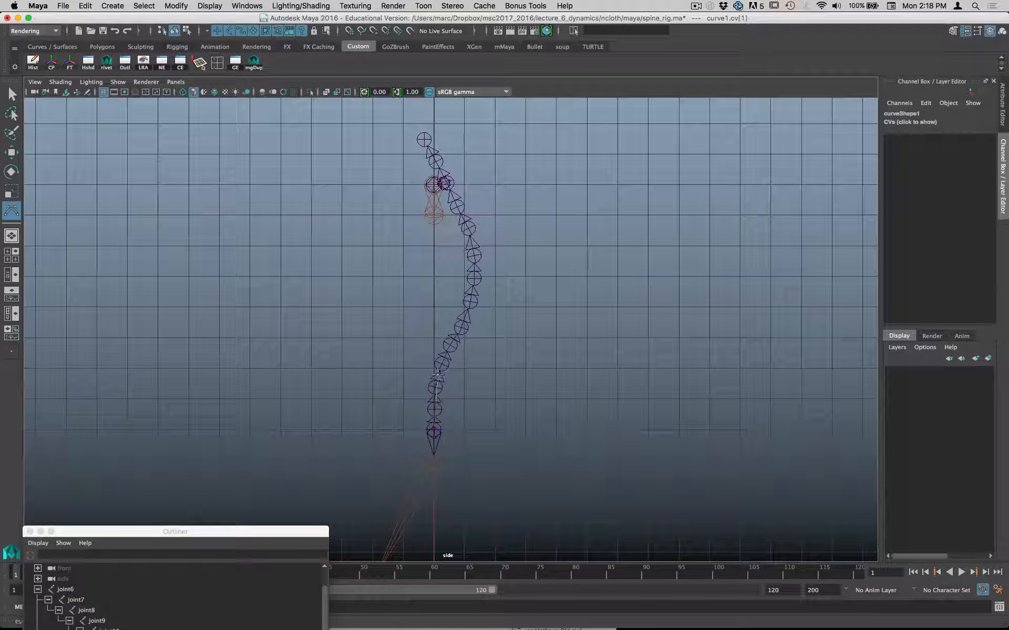
click(444, 351)
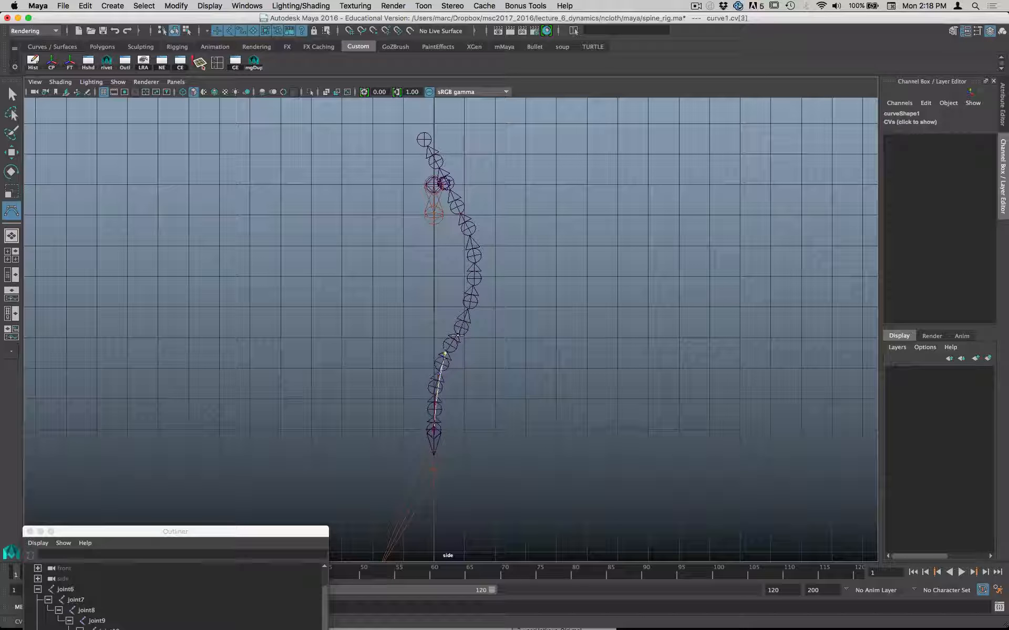
key(BackSpace)
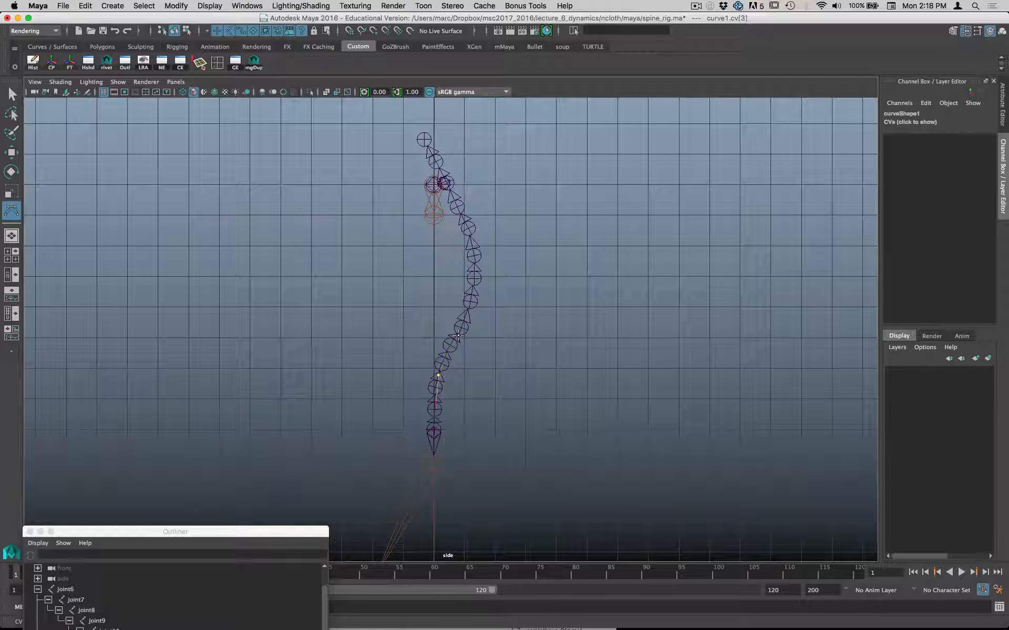
key(BackSpace)
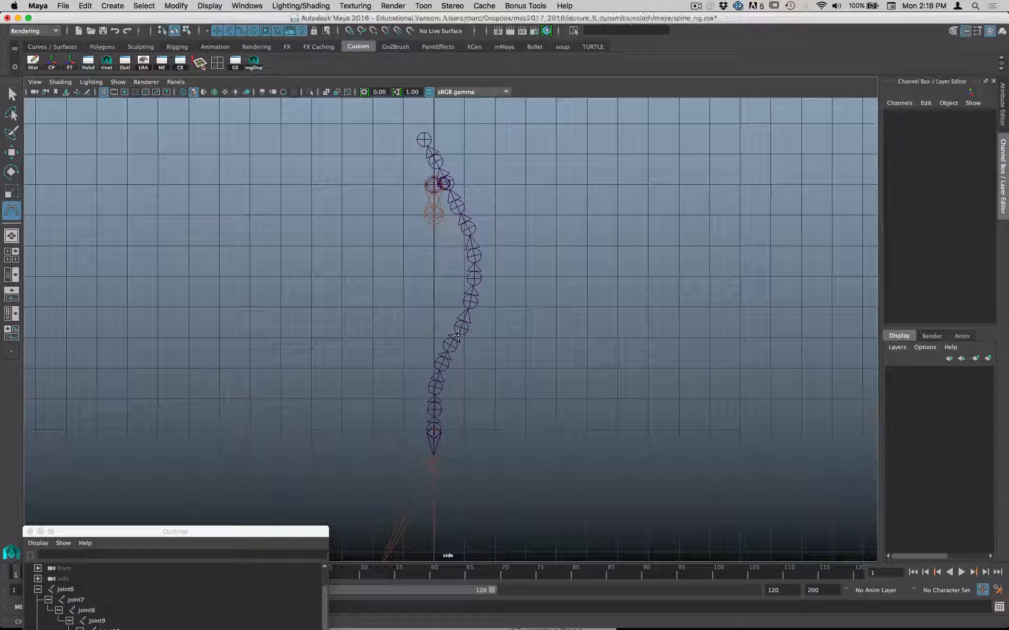
key(BackSpace)
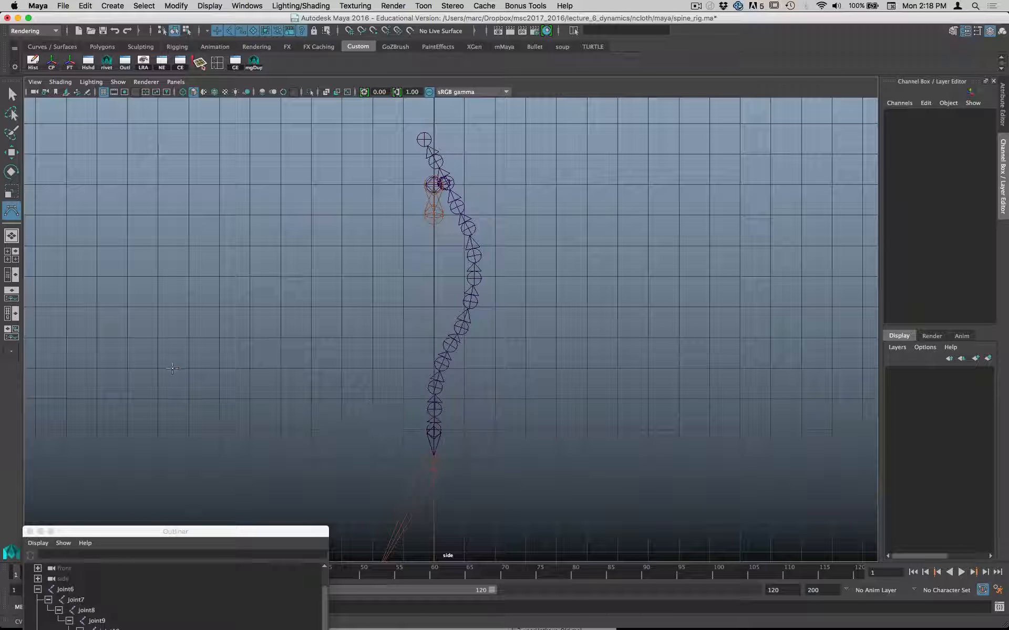
key(q)
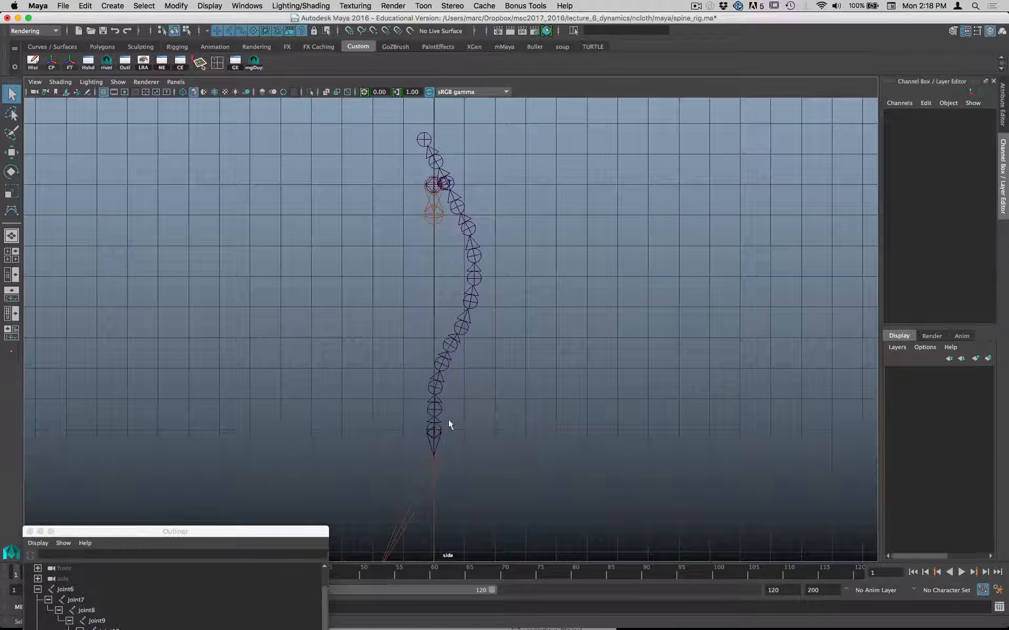
Step: Set up the IK Spline Handle tool with Auto create curve on and Auto simplify curve off
key(space)
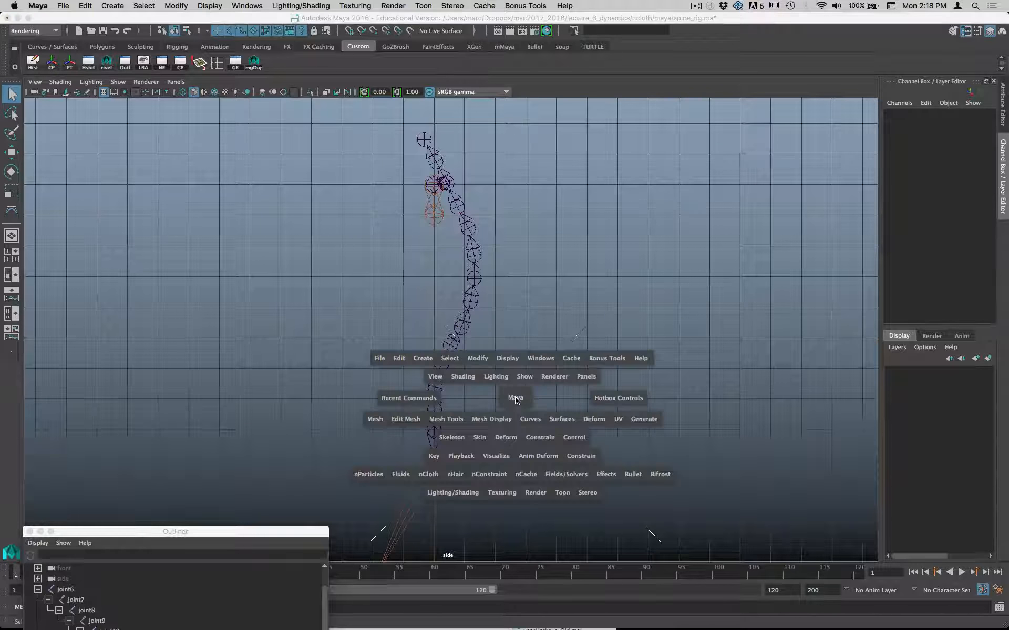
click(449, 438)
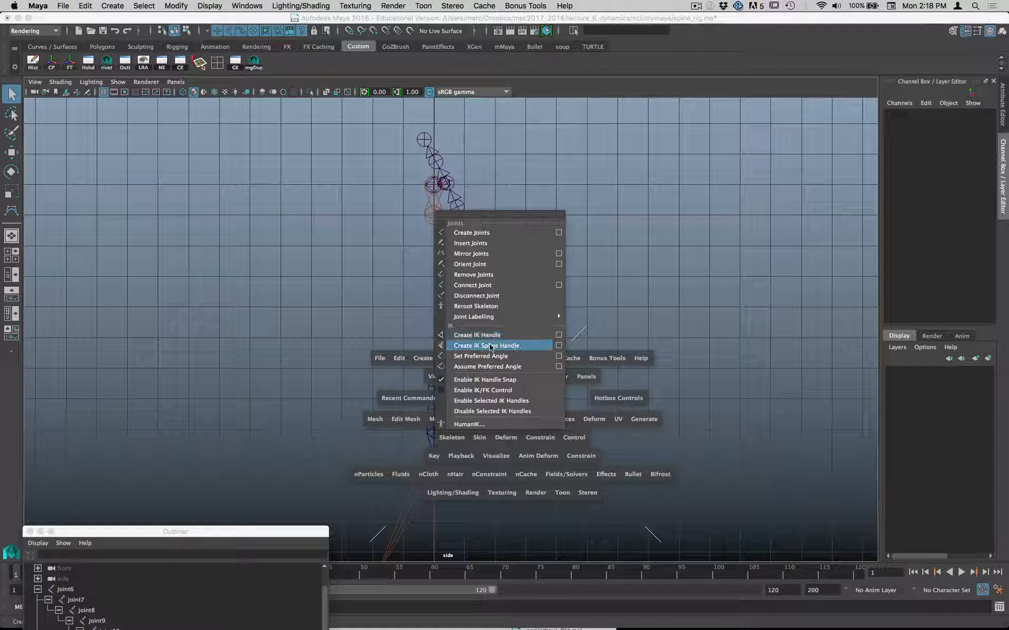
key(space)
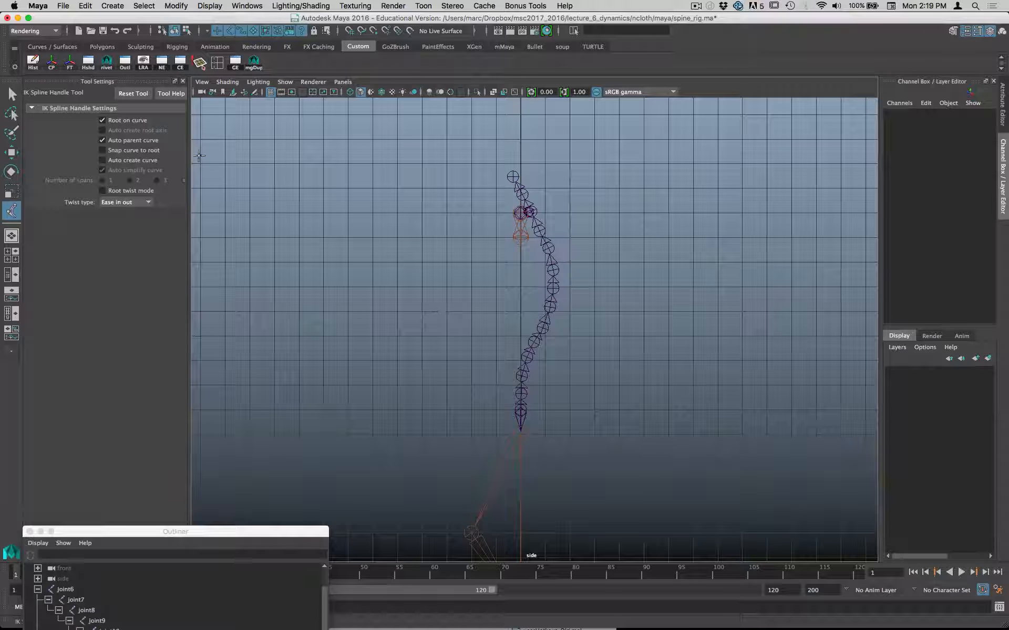
click(146, 162)
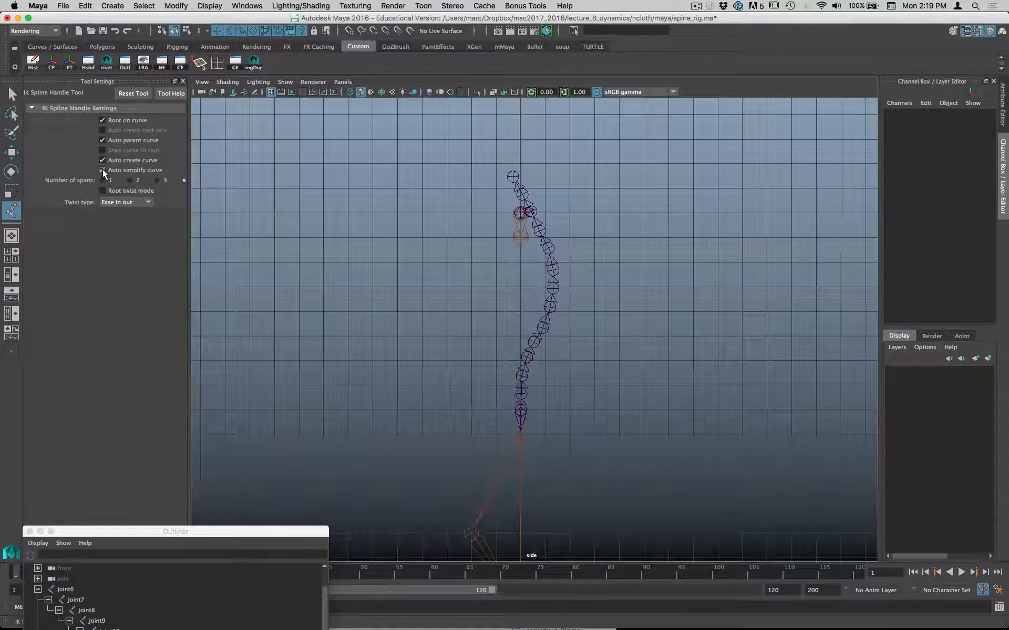
click(103, 170)
Step: Create an IK spline handle from the hip root joint6 up to the spine joint where the shoulders branch off
key(space)
key(space)
alt+drag(630, 274, 552, 319)
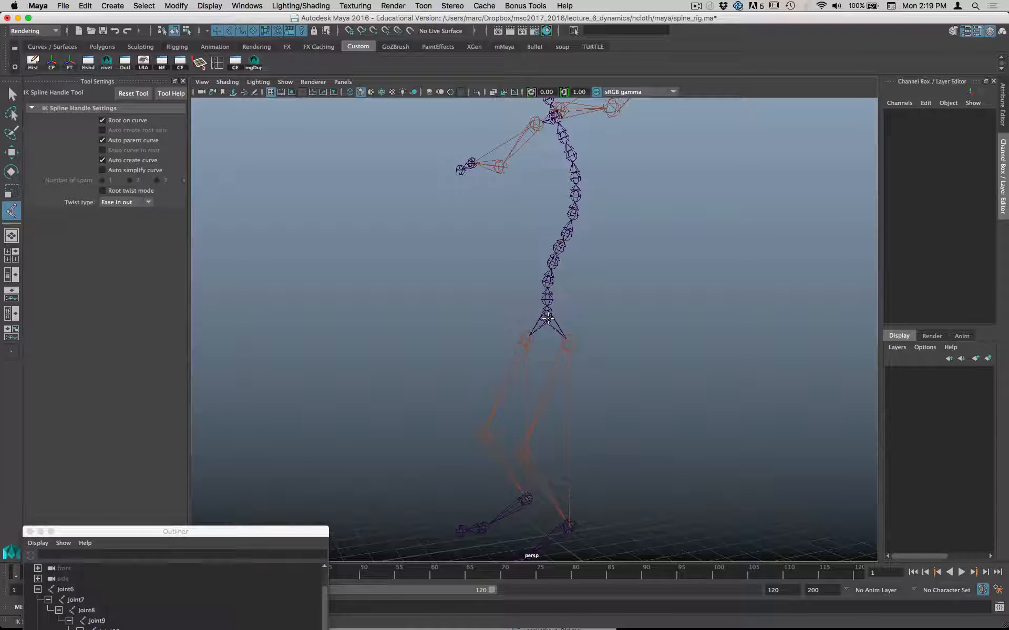
click(547, 319)
alt+drag(590, 275, 626, 333)
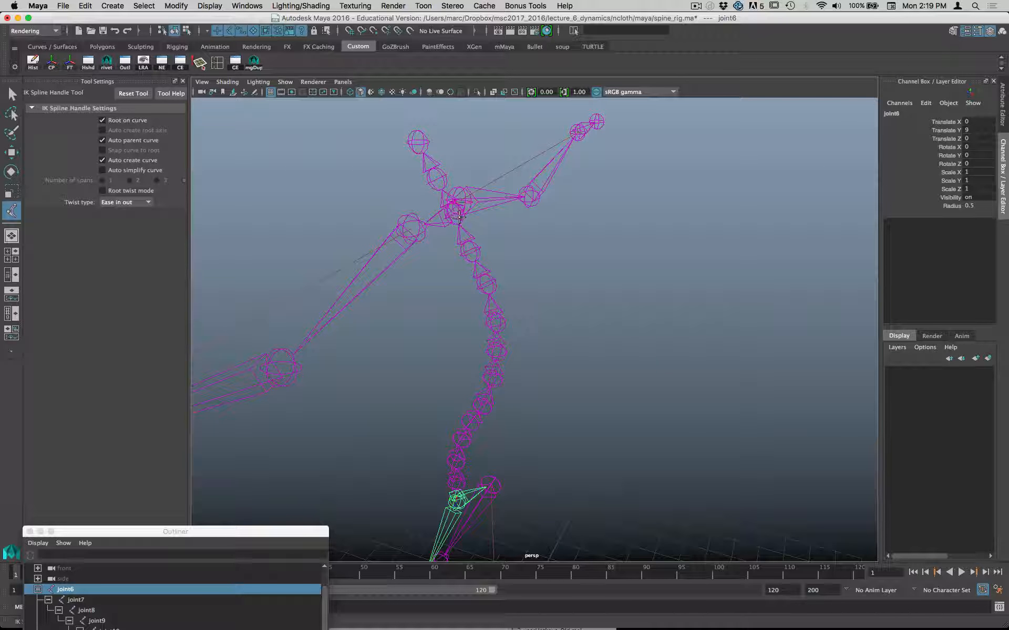
click(459, 216)
key(q)
Step: Select a single control vertex on the upper bend of the spine's IK curve with the Move tool active
mouse_move(489, 236)
alt+mouse_down()
mouse_move(698, 219)
mouse_move(475, 228)
mouse_move(509, 234)
alt+mouse_up()
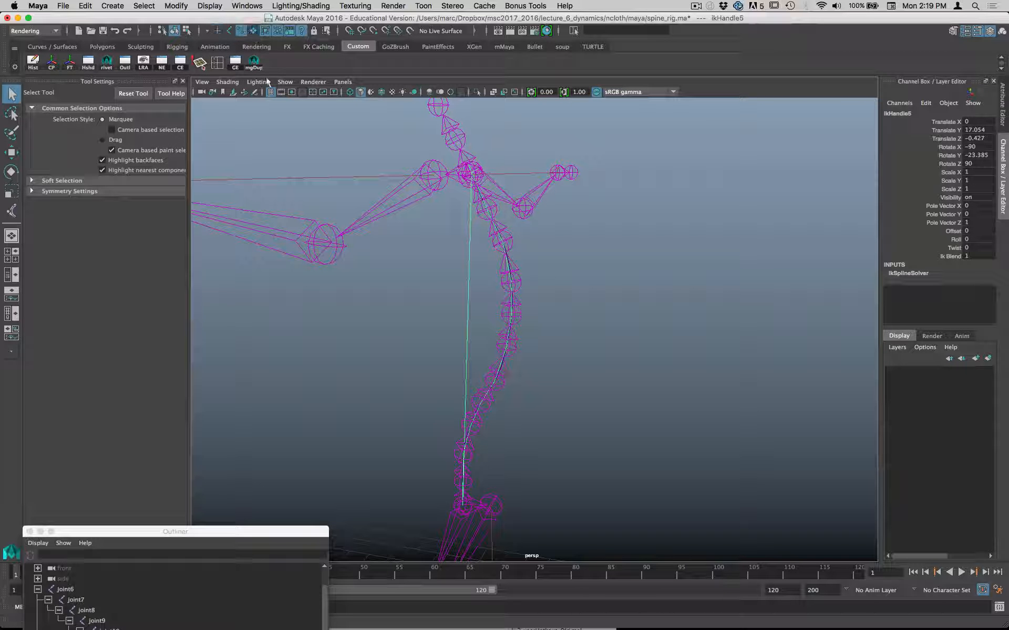
click(512, 300)
right_click(731, 290)
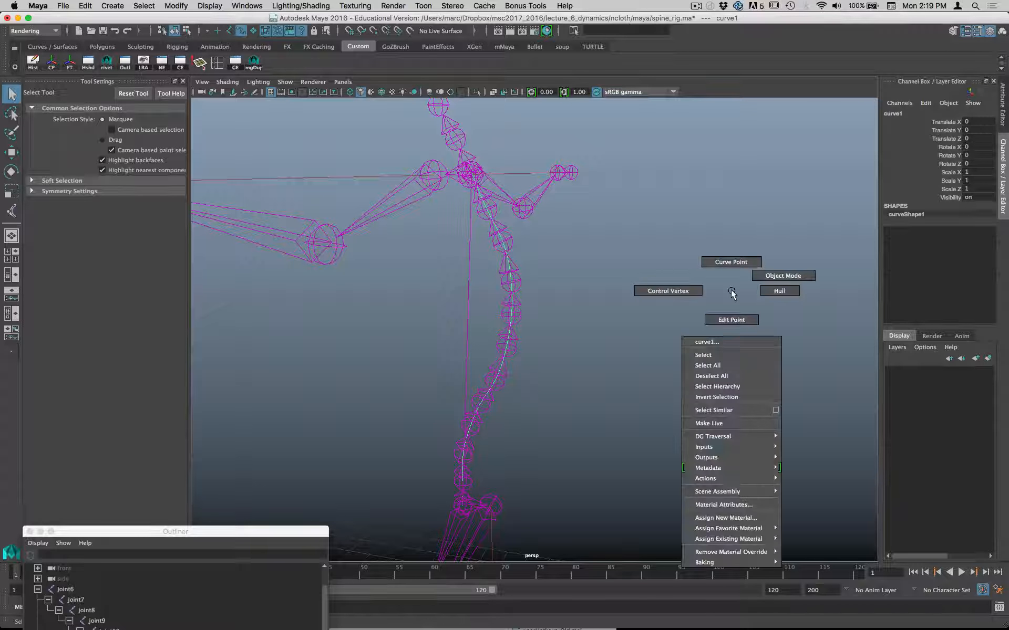
click(656, 291)
drag(538, 269, 585, 313)
key(w)
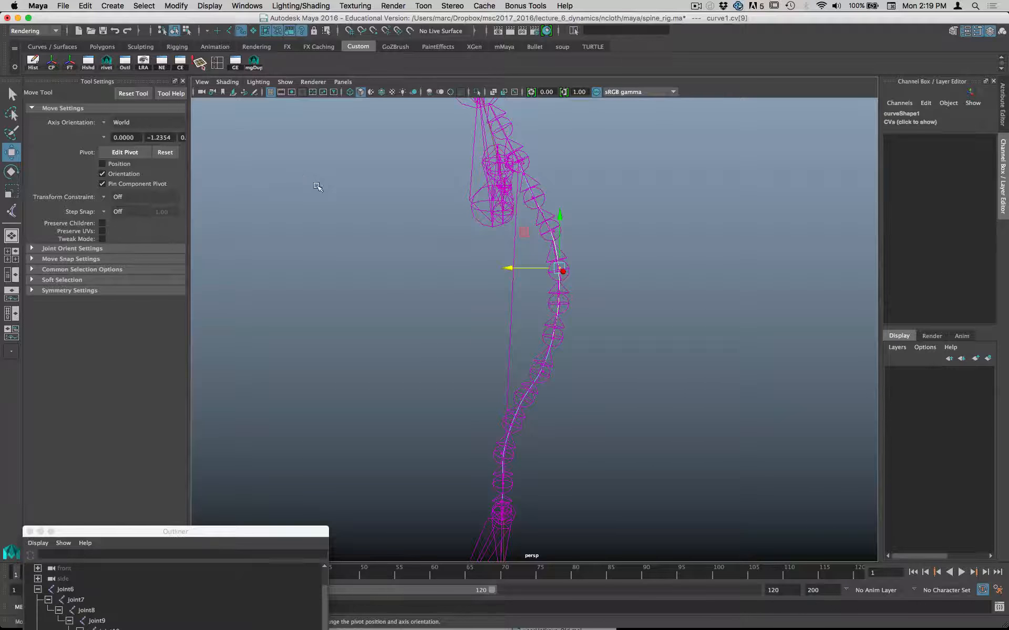
alt+drag(318, 192, 324, 190)
Step: Hide every object type in the perspective view except NURBS curves
click(291, 83)
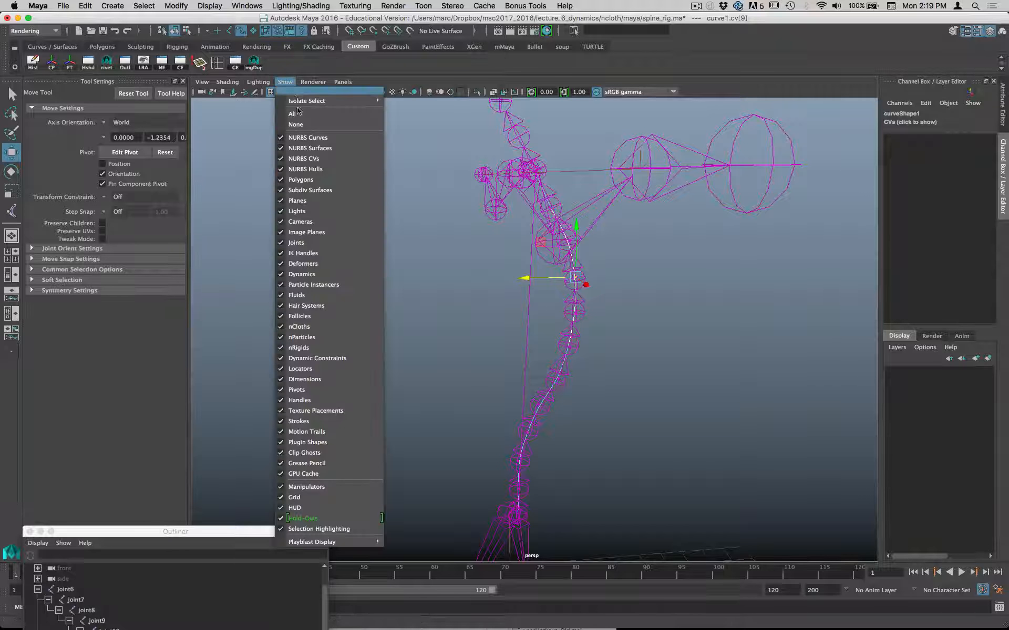
click(300, 129)
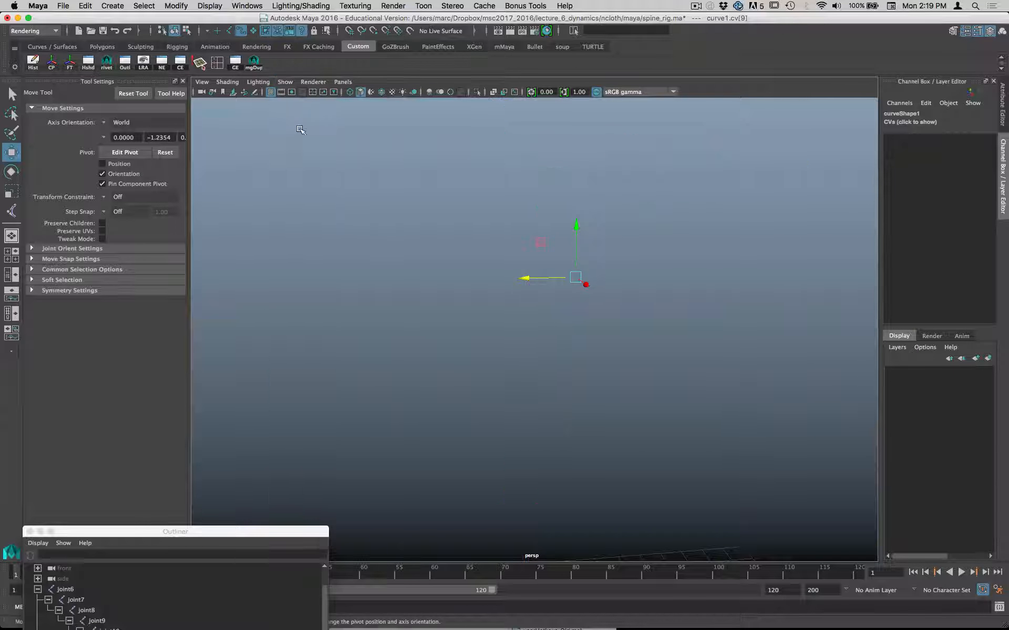
click(285, 82)
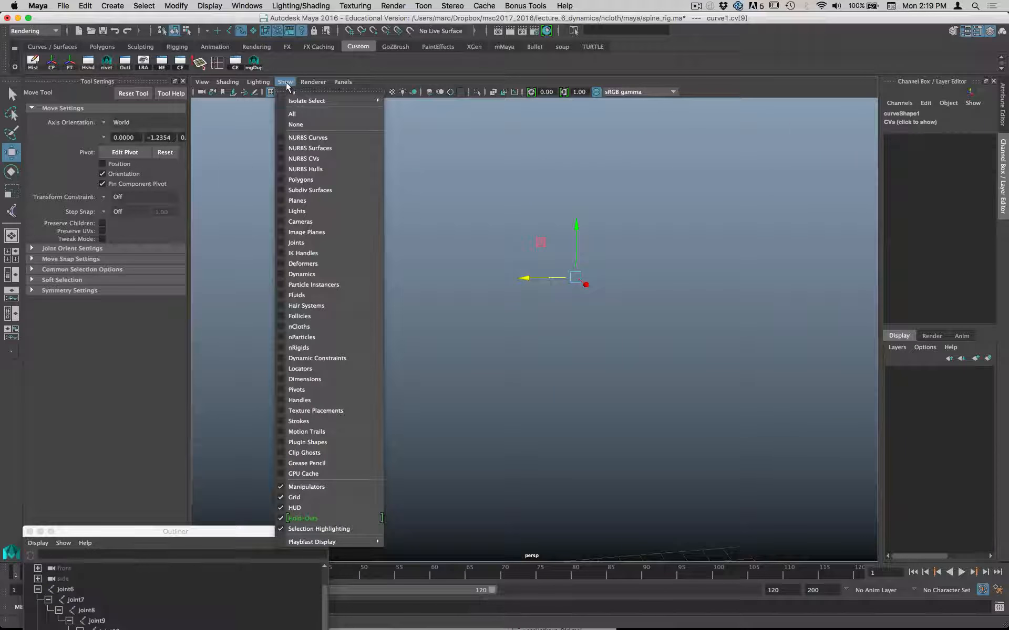
click(308, 138)
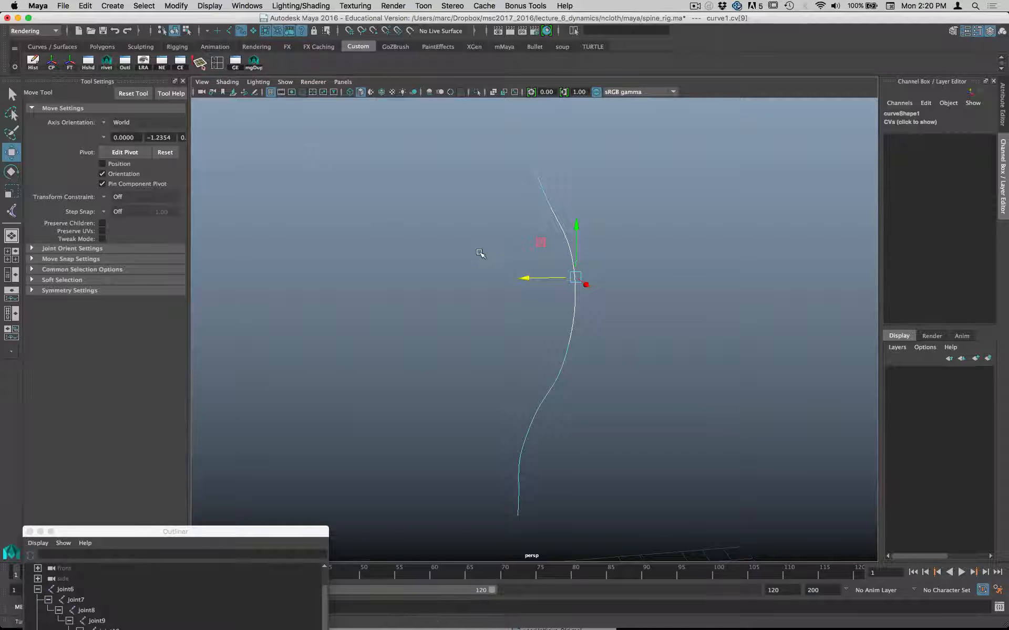
alt+middle_drag(506, 296, 487, 260)
Step: Switch the spine curve to component display and make NURBS CVs visible in the perspective view
right_drag(549, 322, 578, 306)
click(525, 329)
alt+drag(525, 329, 536, 318)
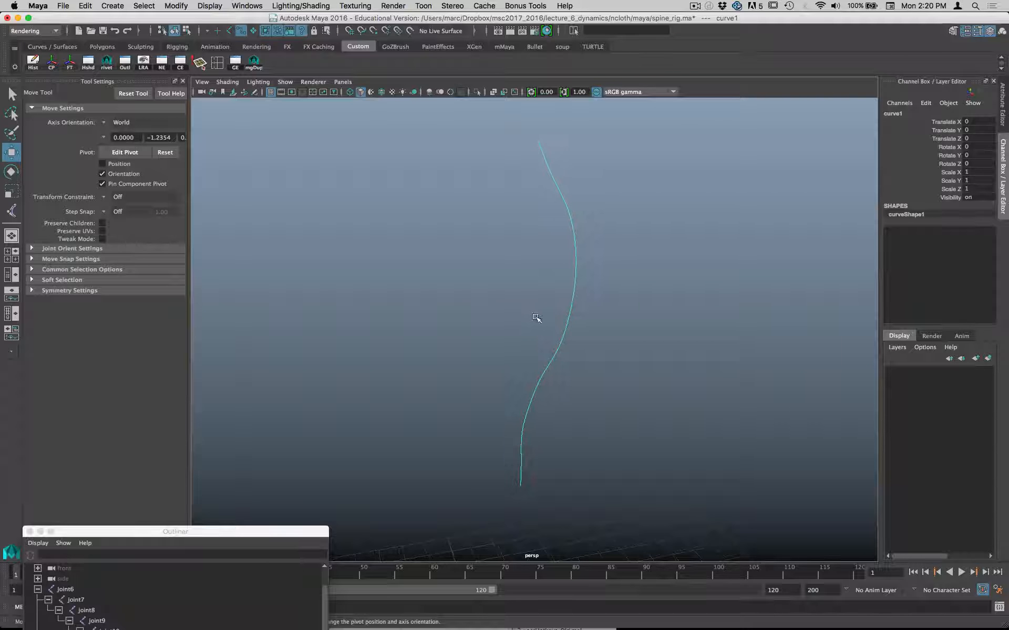
right_drag(536, 318, 536, 273)
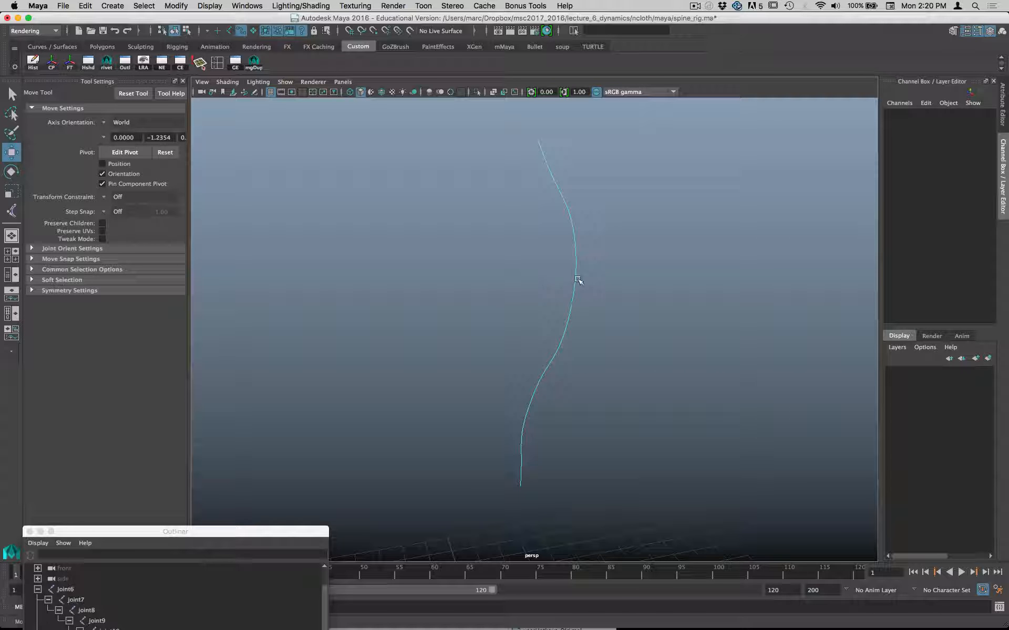
click(285, 82)
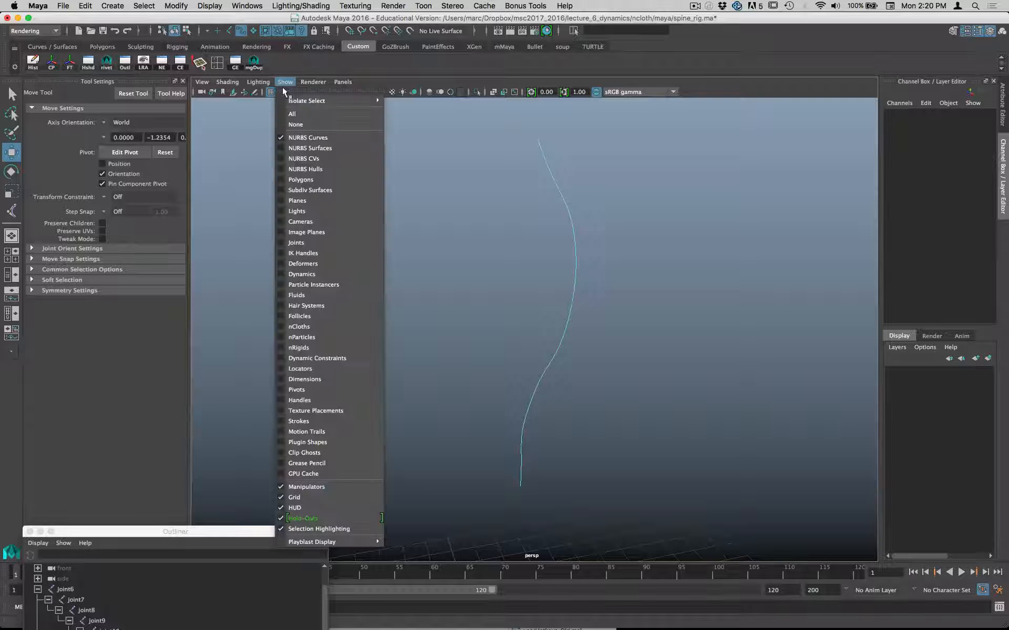
click(304, 158)
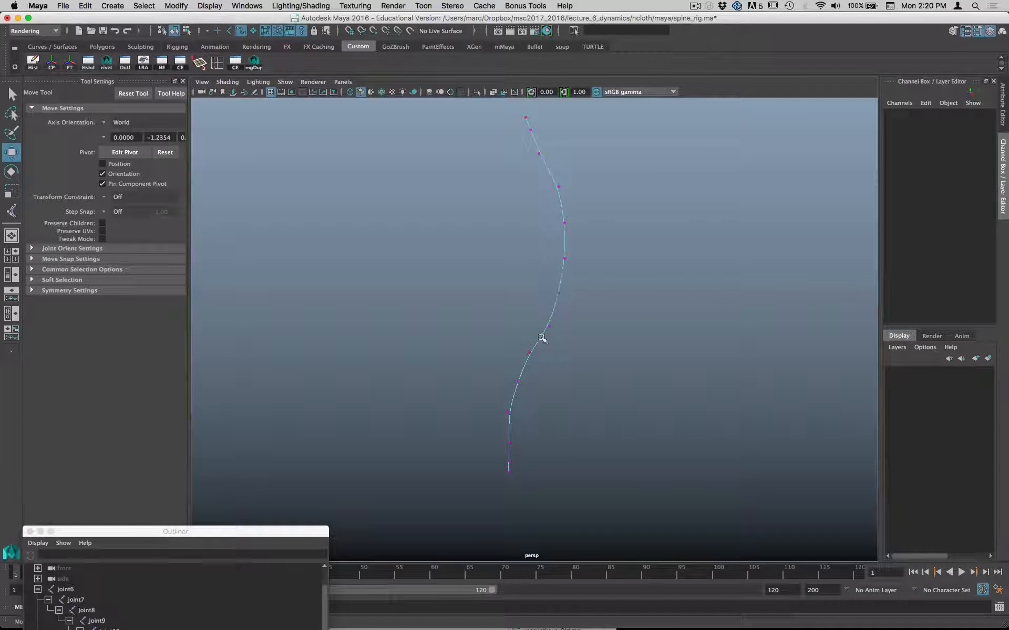
Step: Rebuild the spine curve with 2 spans and the parameter range 0 to #Spans
right_drag(539, 340, 612, 316)
click(548, 326)
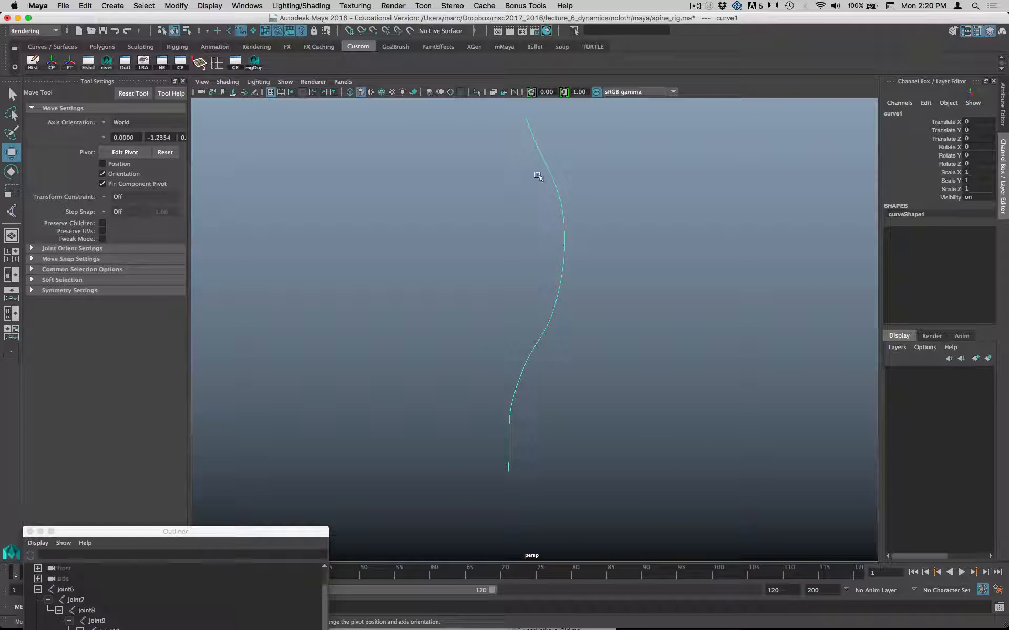
key(space)
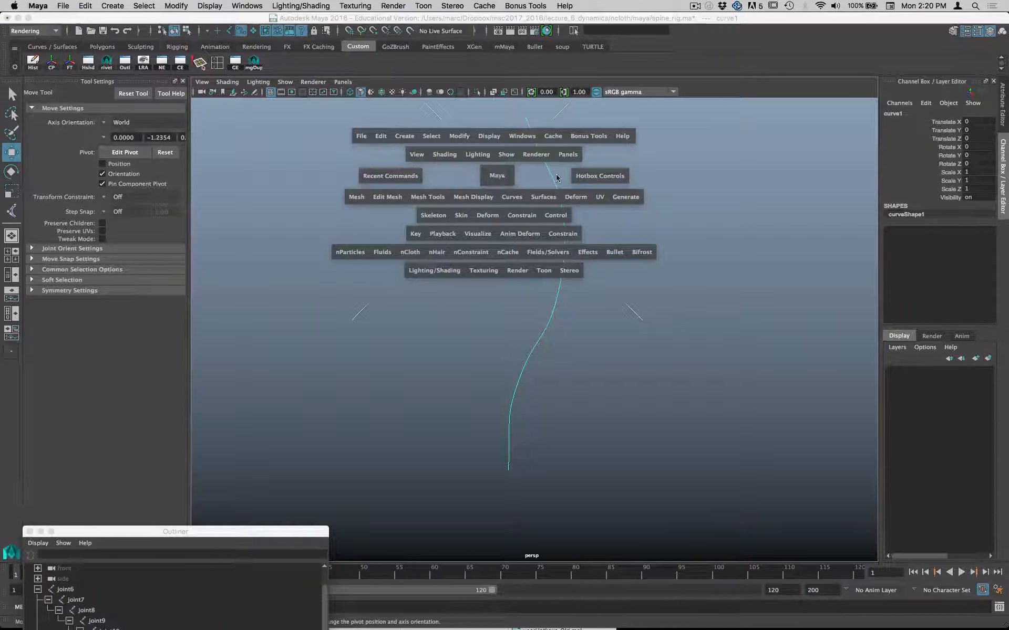
click(512, 197)
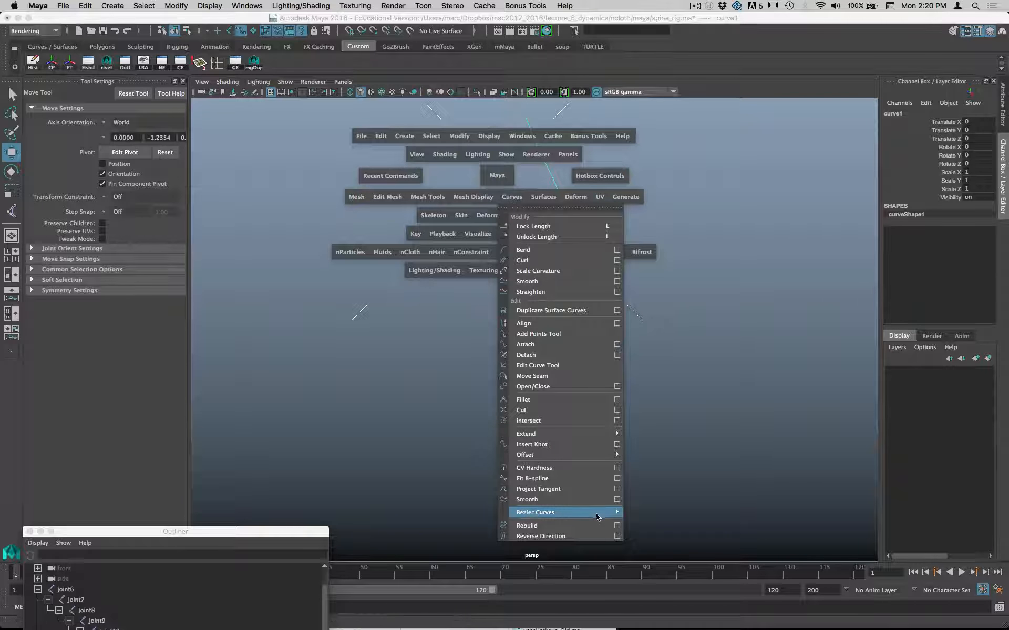
click(617, 526)
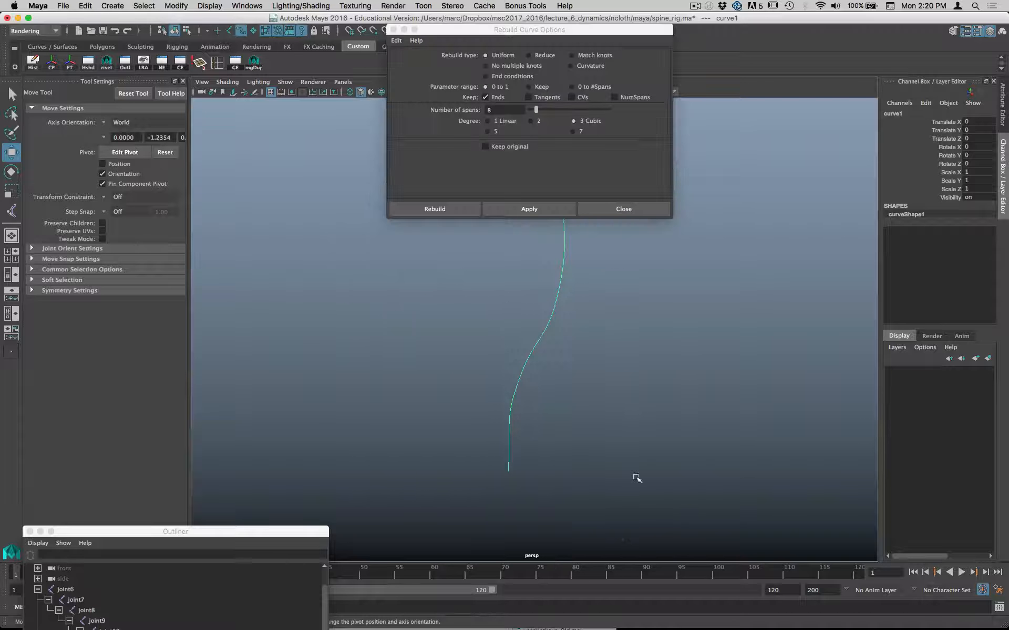
drag(546, 31, 565, 71)
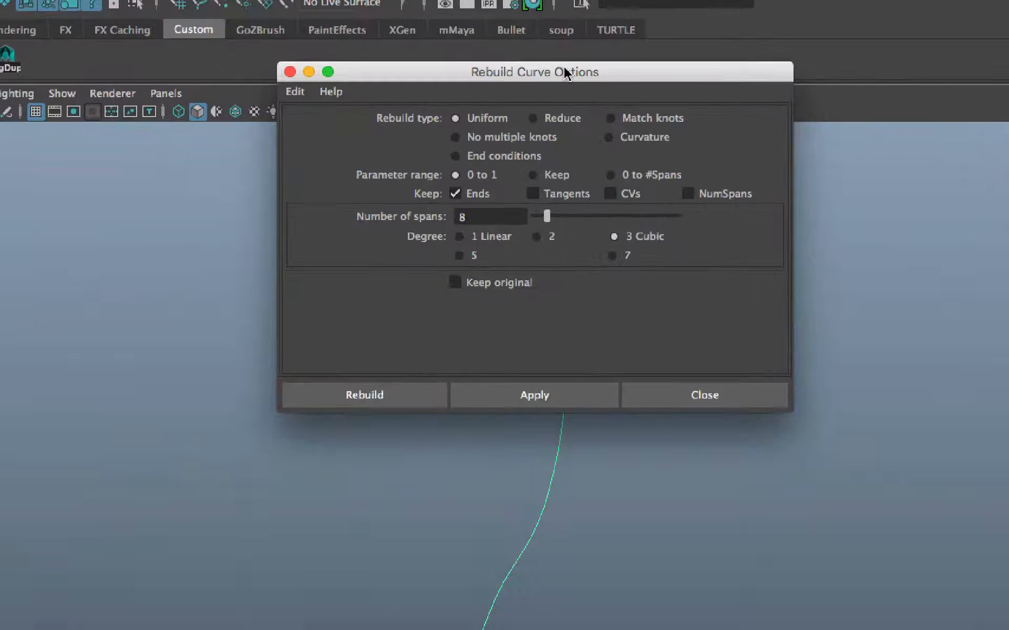
click(617, 178)
double_click(488, 217)
text(2)
click(383, 395)
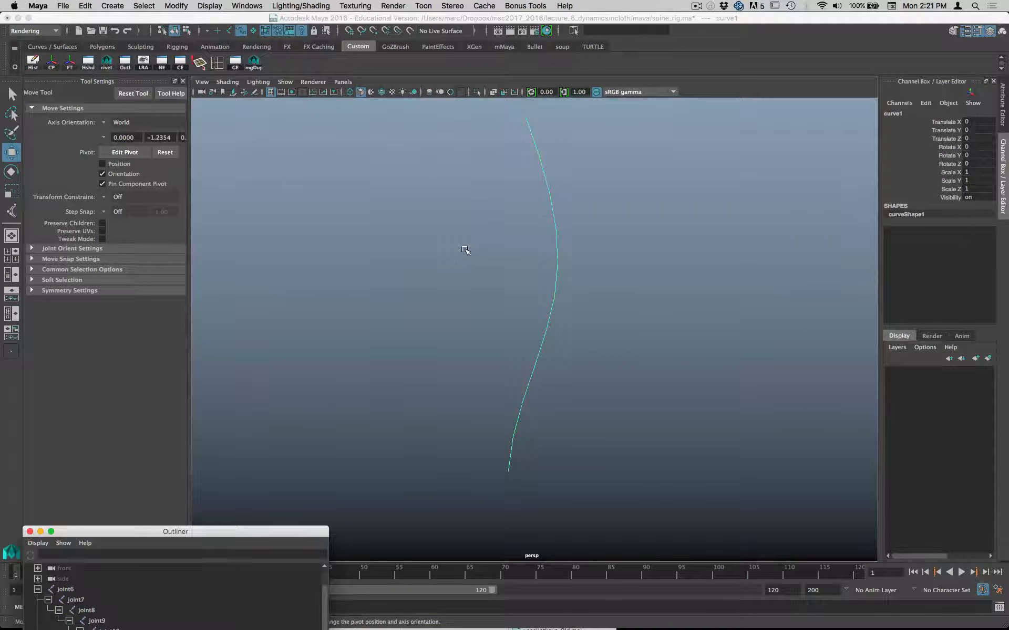
Step: Switch the spine curve to control vertex mode, then test a sideways move of its second CV from the top and undo it
right_drag(700, 263, 504, 279)
click(550, 184)
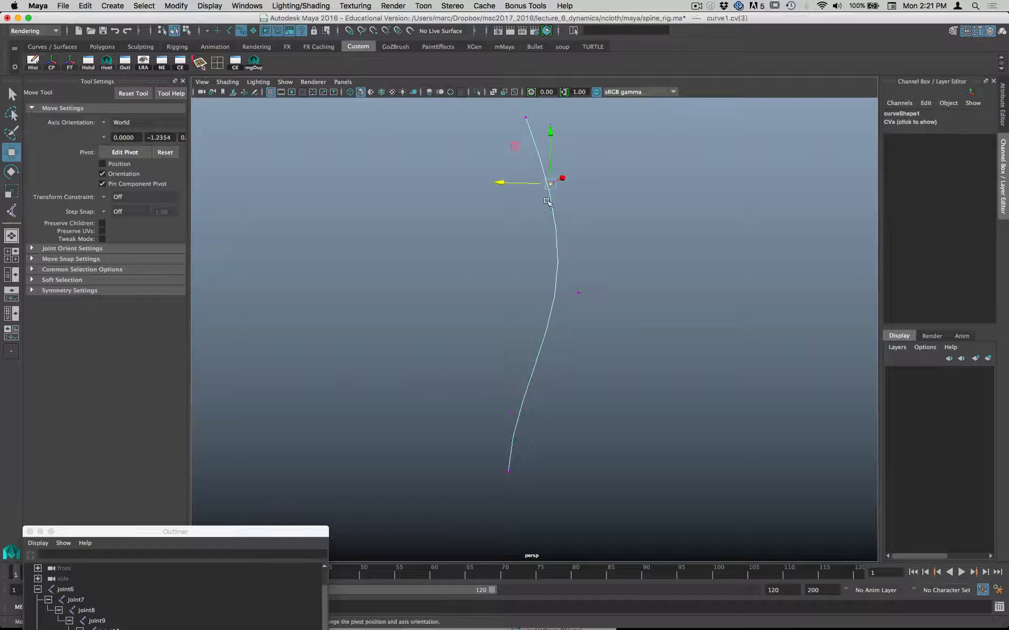
drag(497, 181, 429, 183)
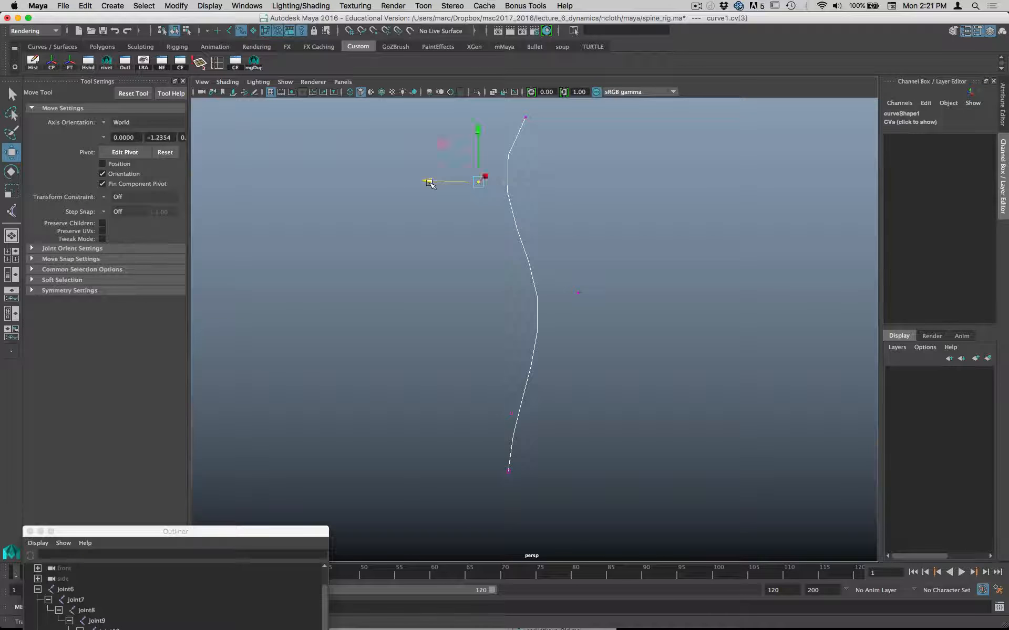
key(z)
drag(619, 270, 552, 332)
key(z)
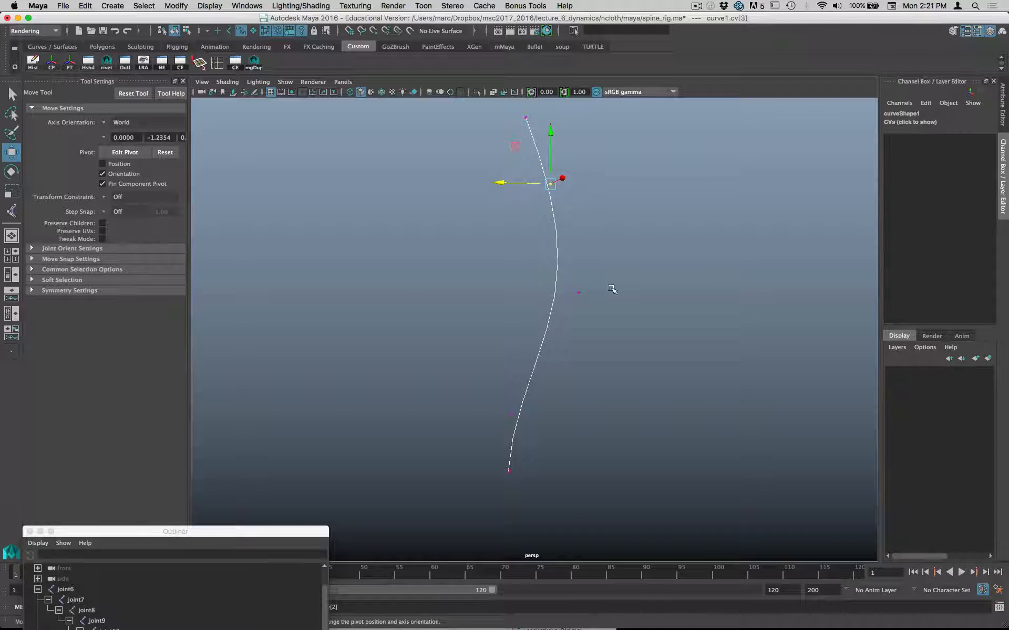
Step: Select the spine curve's interior control vertices one at a time to examine which bend each one controls
drag(610, 280, 551, 315)
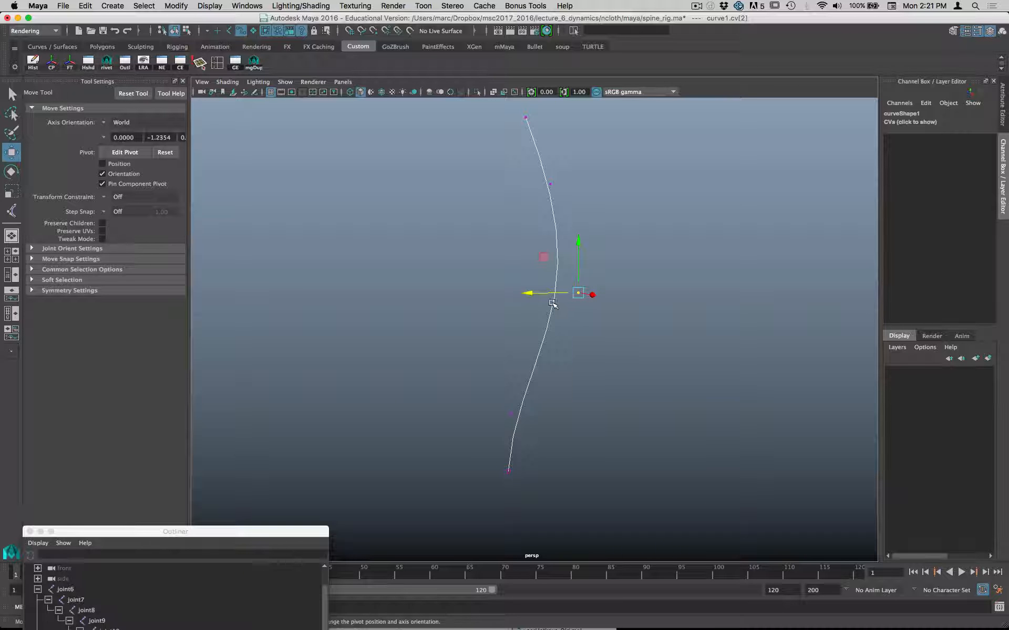
drag(466, 407, 521, 433)
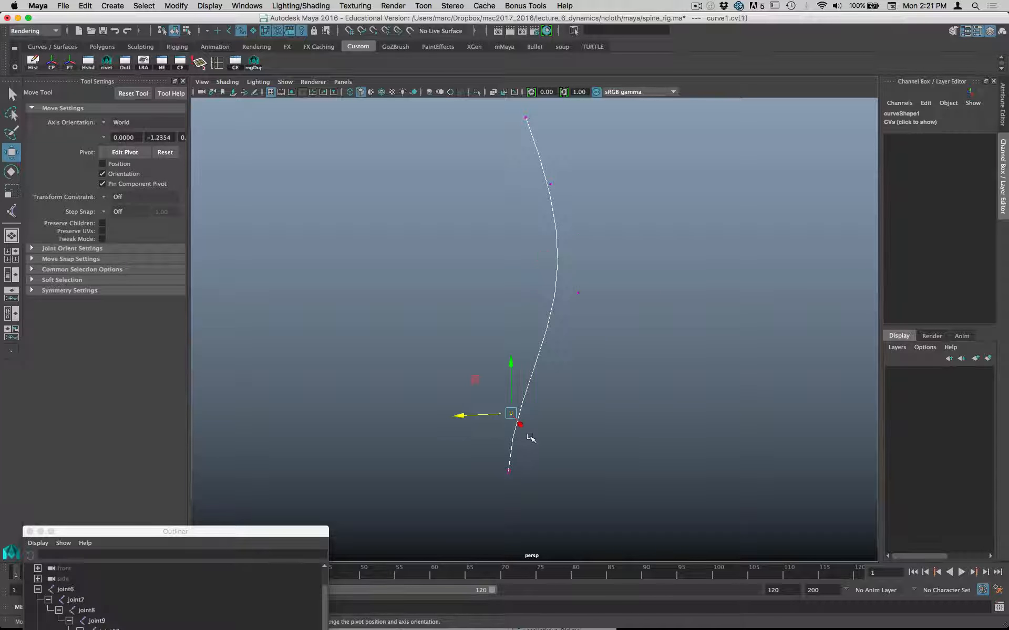
drag(555, 259, 602, 309)
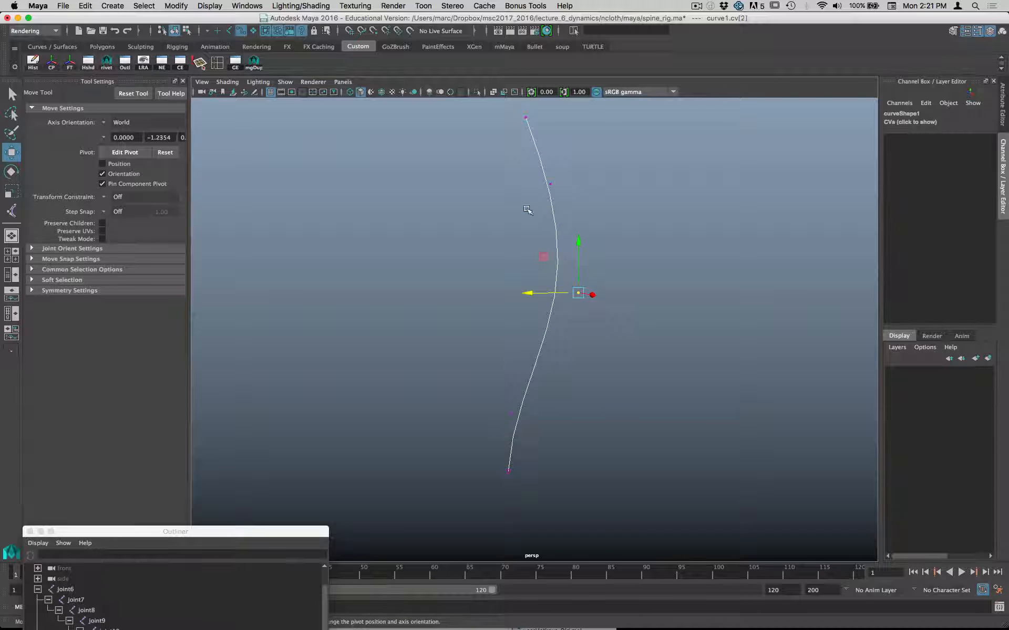
drag(493, 158, 575, 200)
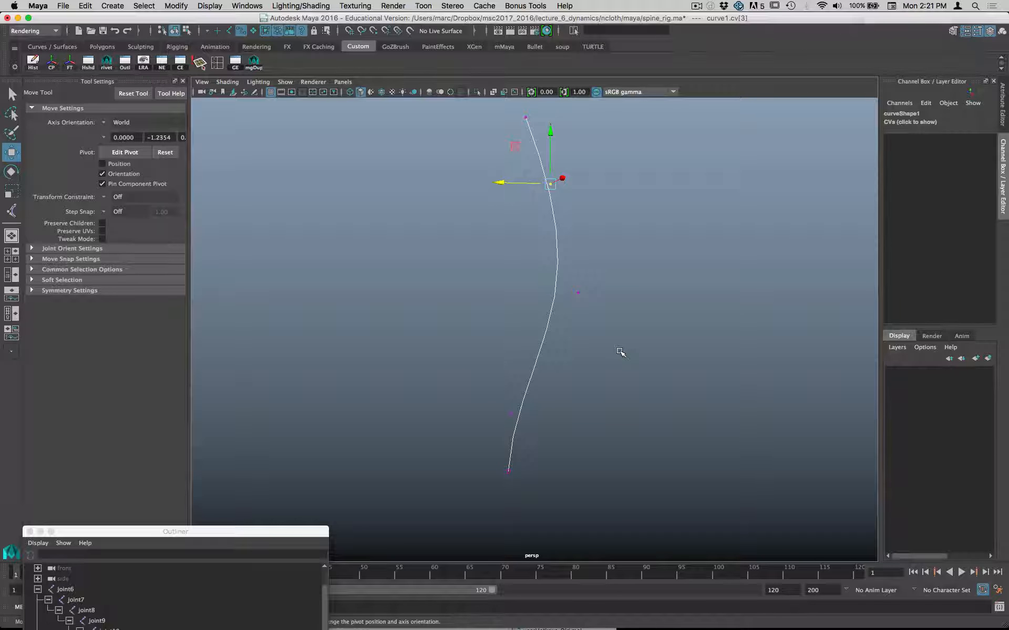
drag(513, 169, 607, 203)
Step: Create a cluster on the topmost control vertex of the spine curve, keeping the Deform commands open as a floating window
alt+middle_drag(555, 200, 529, 270)
drag(477, 167, 527, 212)
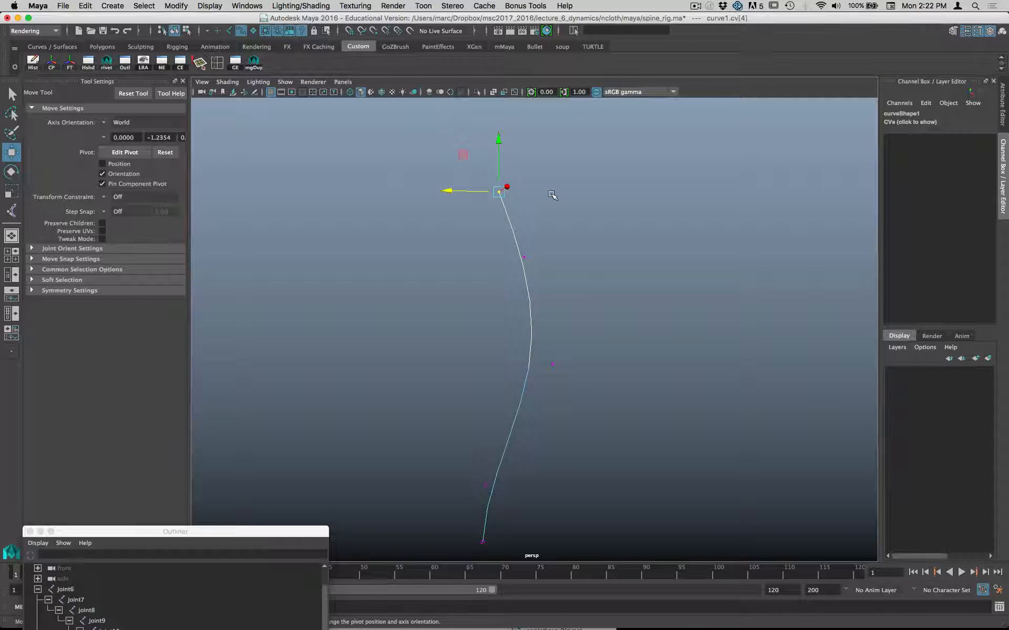
key(space)
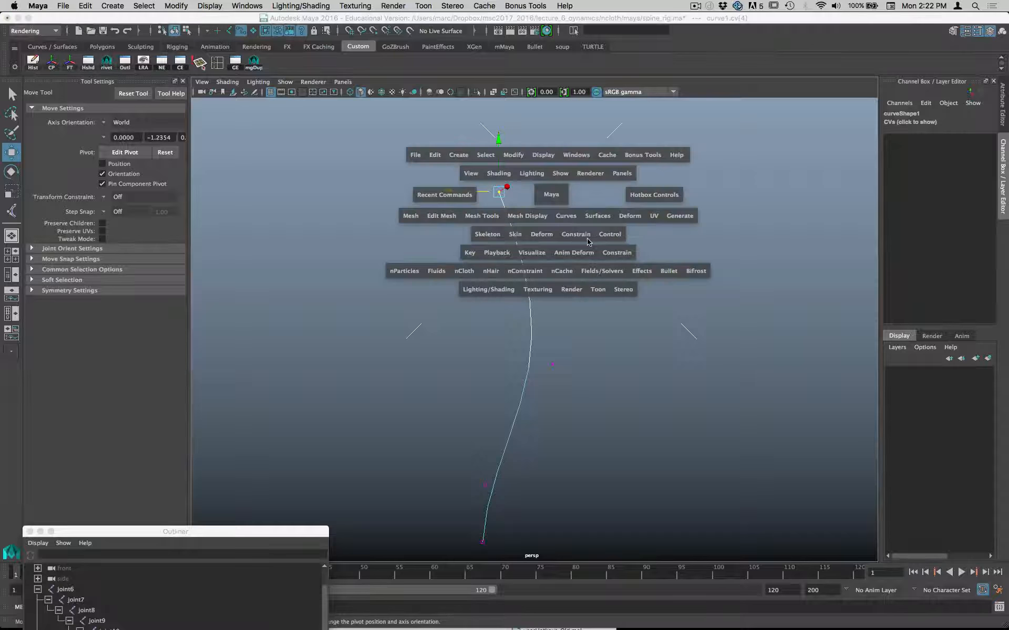
click(542, 234)
click(567, 199)
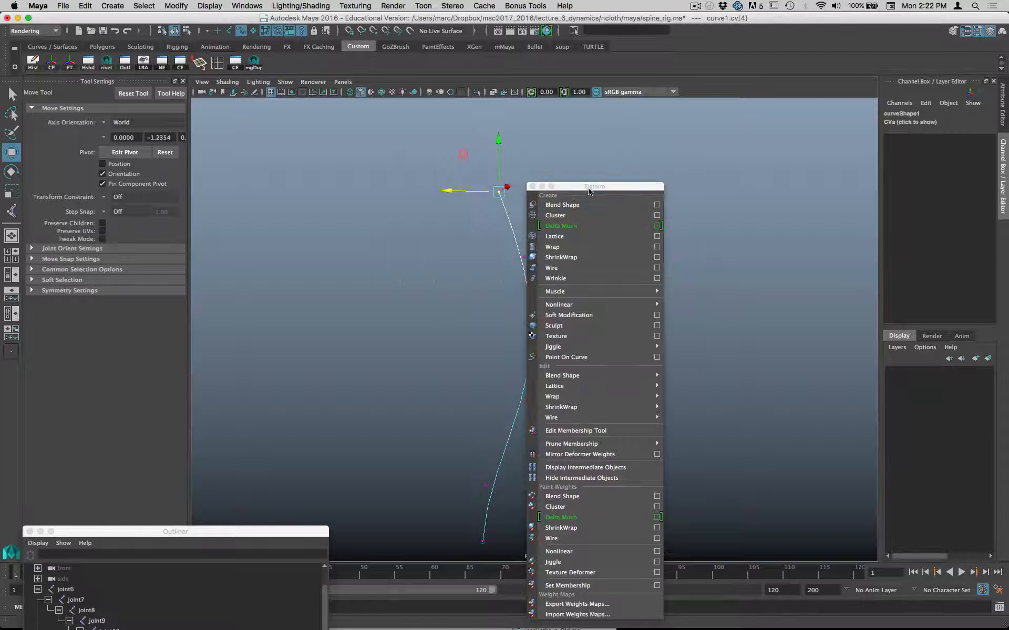
drag(599, 198, 781, 60)
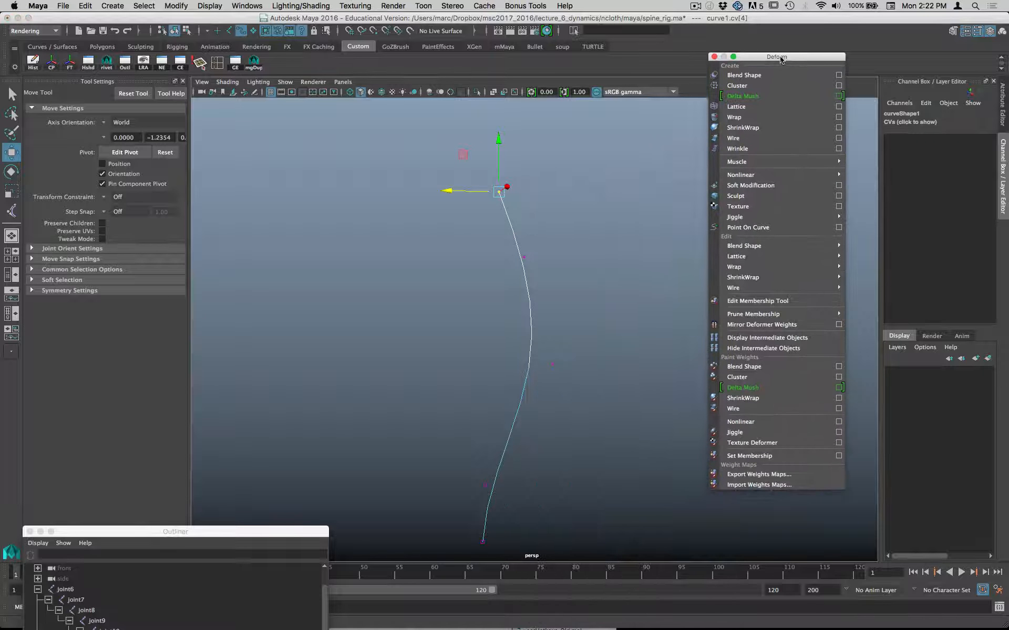
click(772, 83)
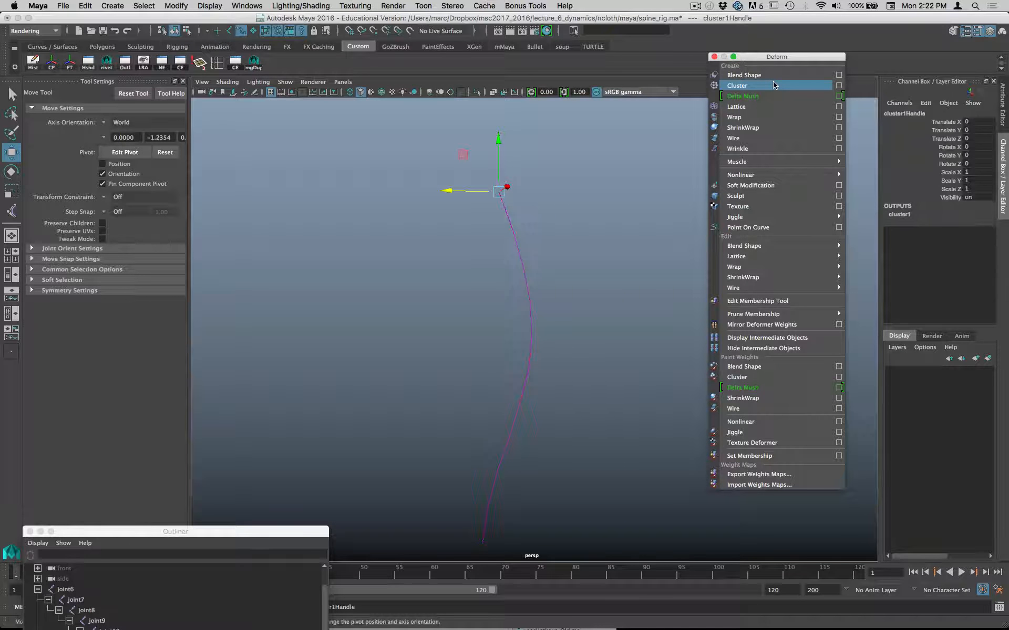
Step: Create a cluster on the spine curve's second control vertex from the top
click(286, 83)
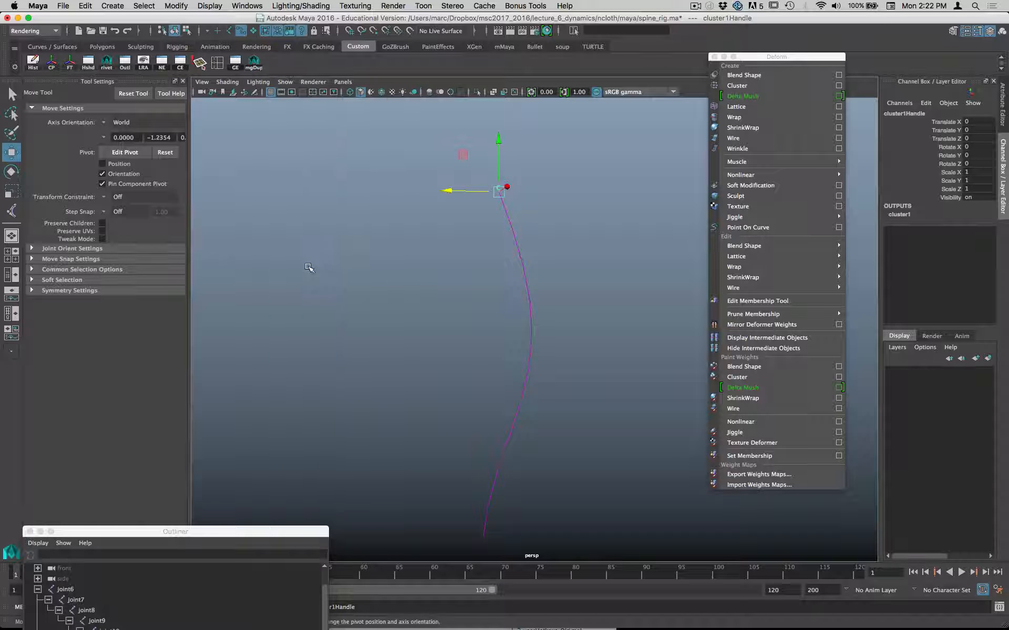
click(308, 269)
drag(509, 279, 507, 281)
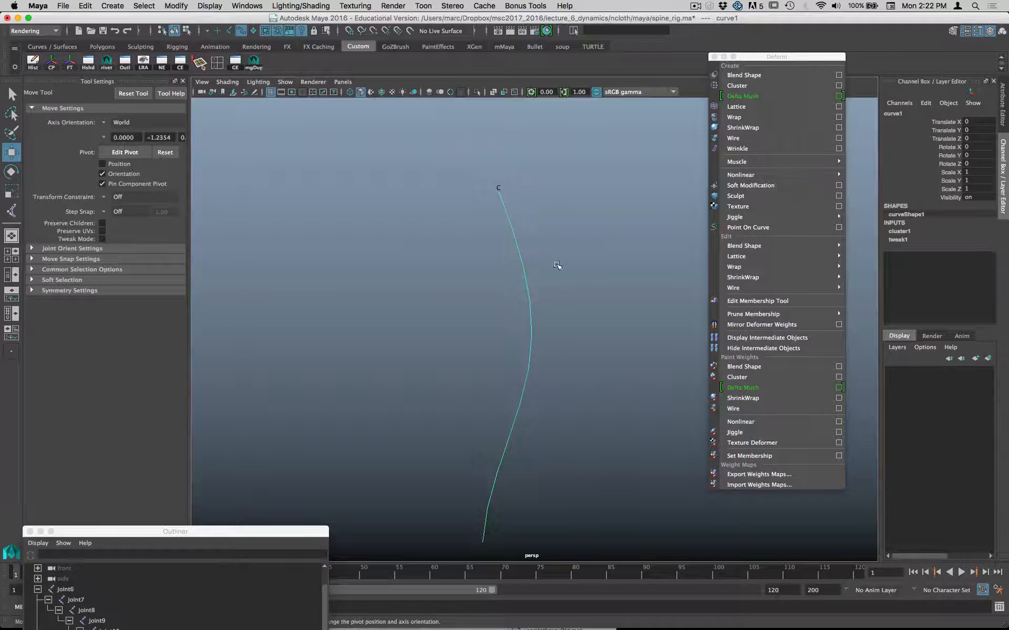
right_drag(560, 263, 459, 265)
drag(506, 240, 557, 286)
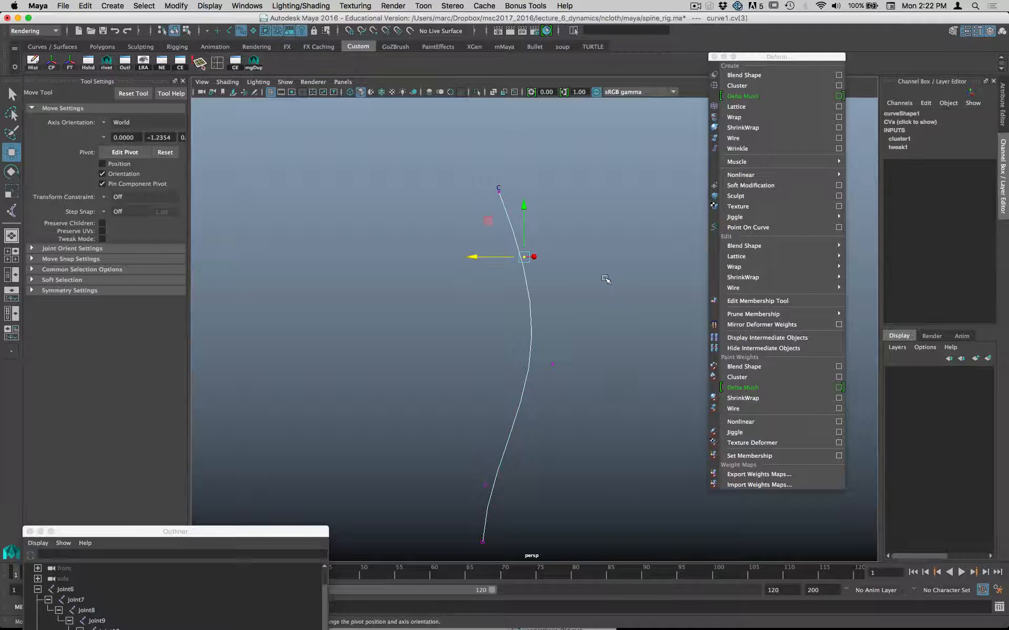
key(g)
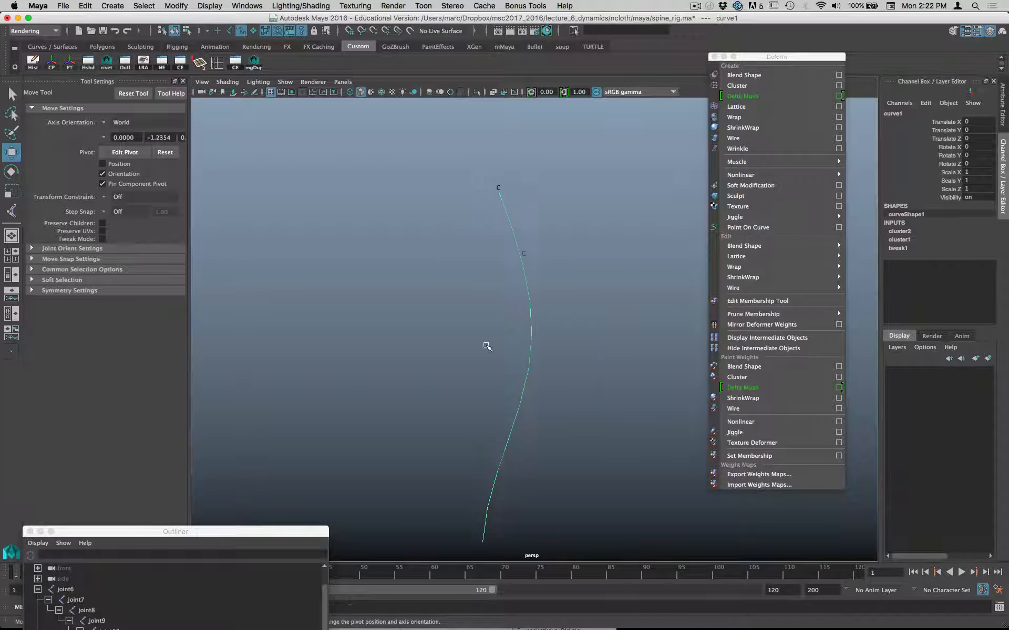
Step: Create separate clusters on the middle control vertex and on the one just above the curve's lower end
drag(546, 342, 559, 372)
key(g)
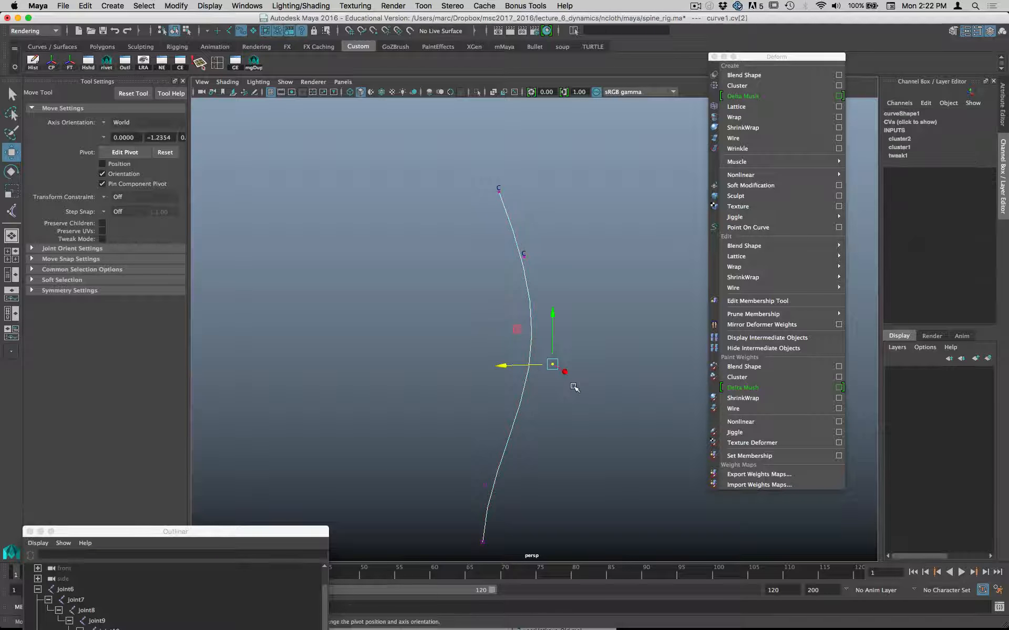
click(495, 440)
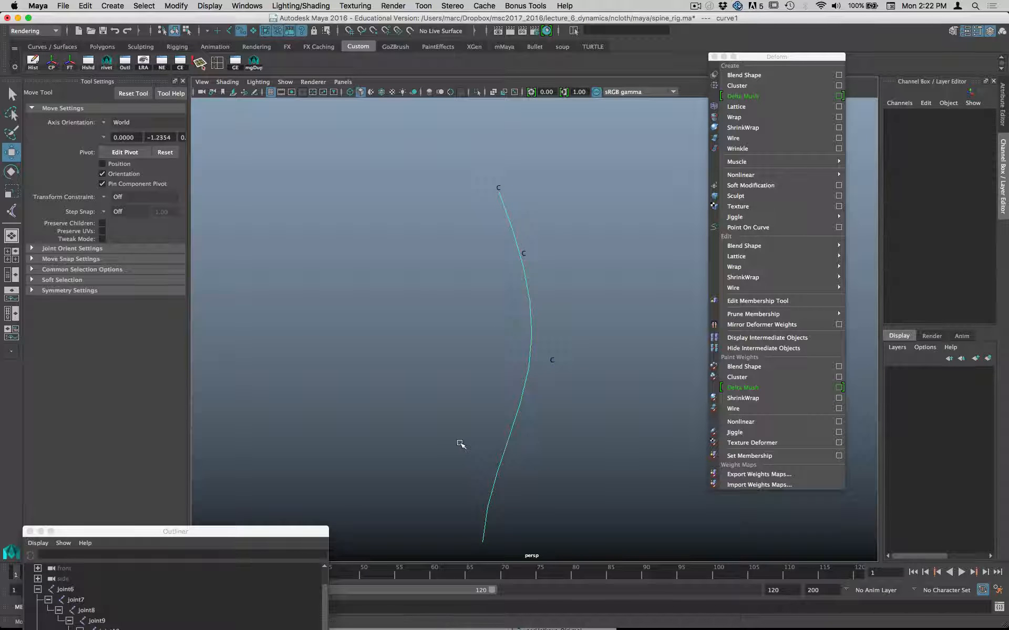
alt+middle_drag(461, 357, 462, 295)
drag(462, 296, 535, 343)
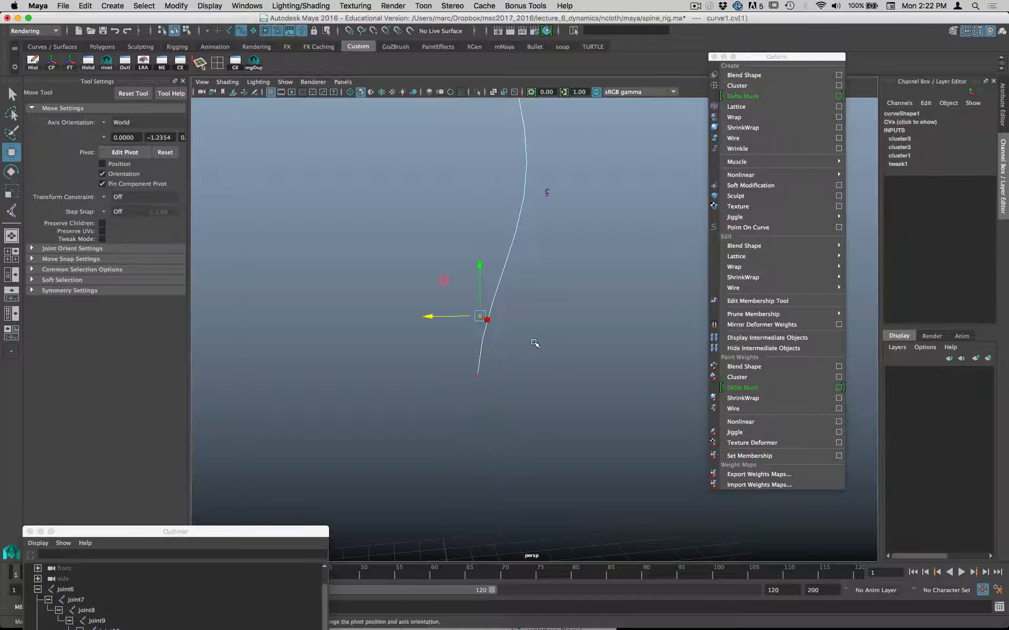
key(g)
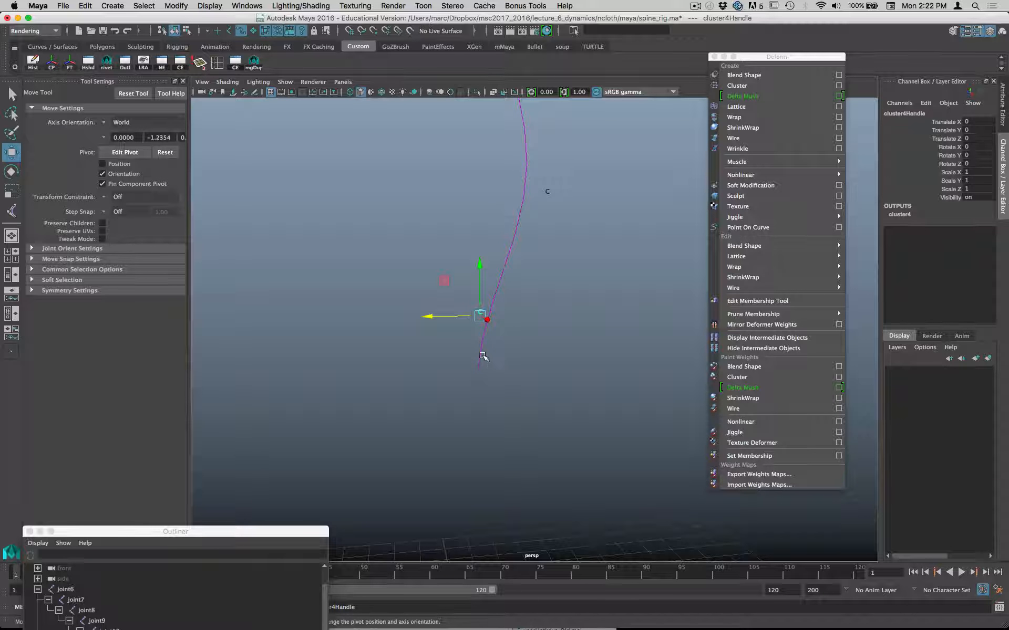
Step: Create a cluster on the lowest control vertex of the spine curve
click(483, 356)
drag(530, 364, 476, 352)
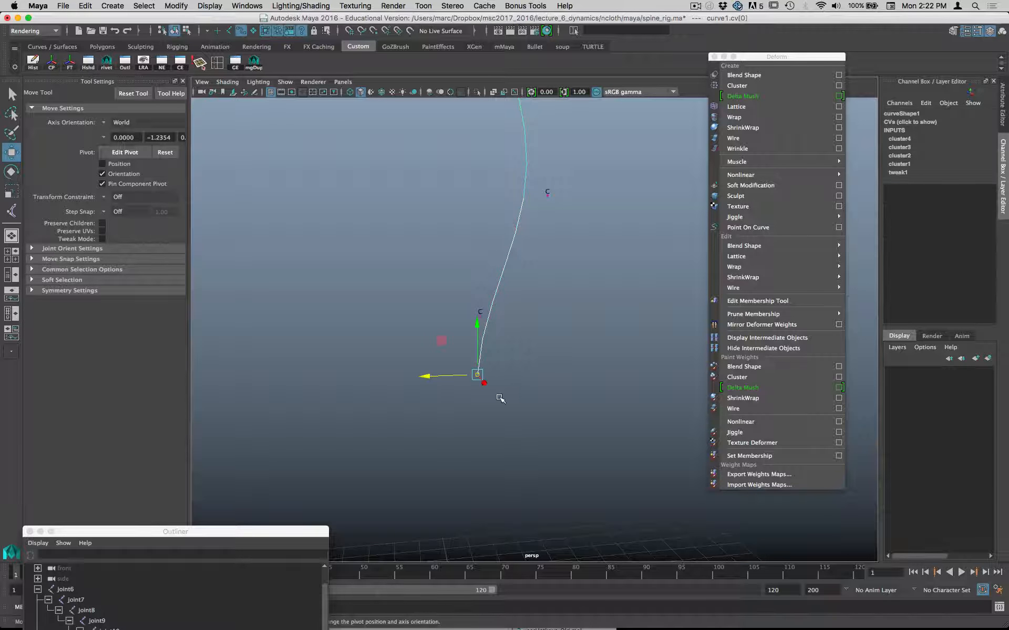
key(g)
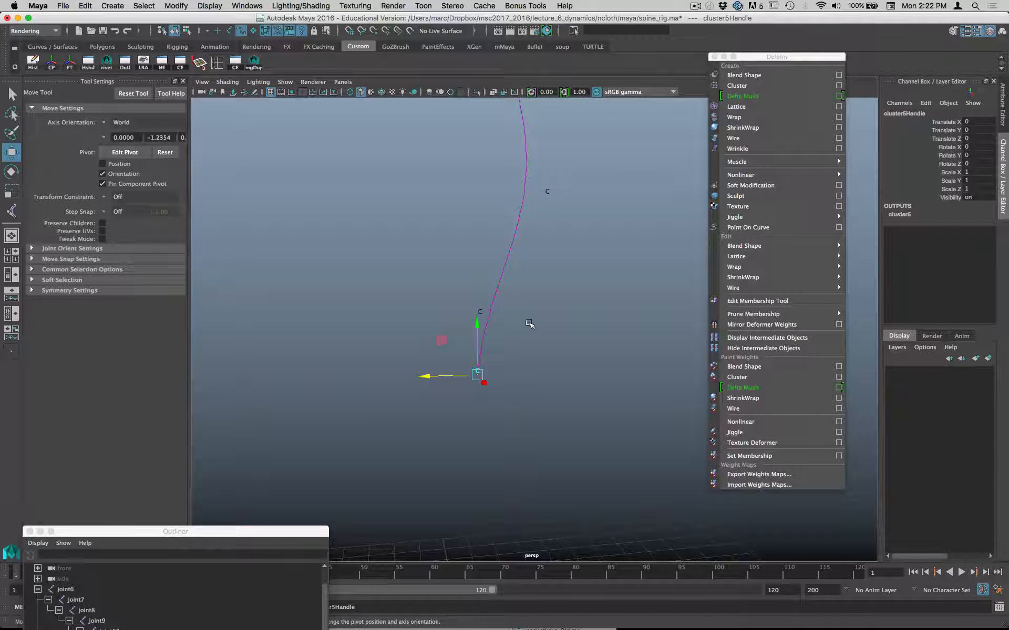
Step: Select the middle cluster handle of the spine curve and show all object types in the perspective view
alt+middle_drag(583, 227, 569, 245)
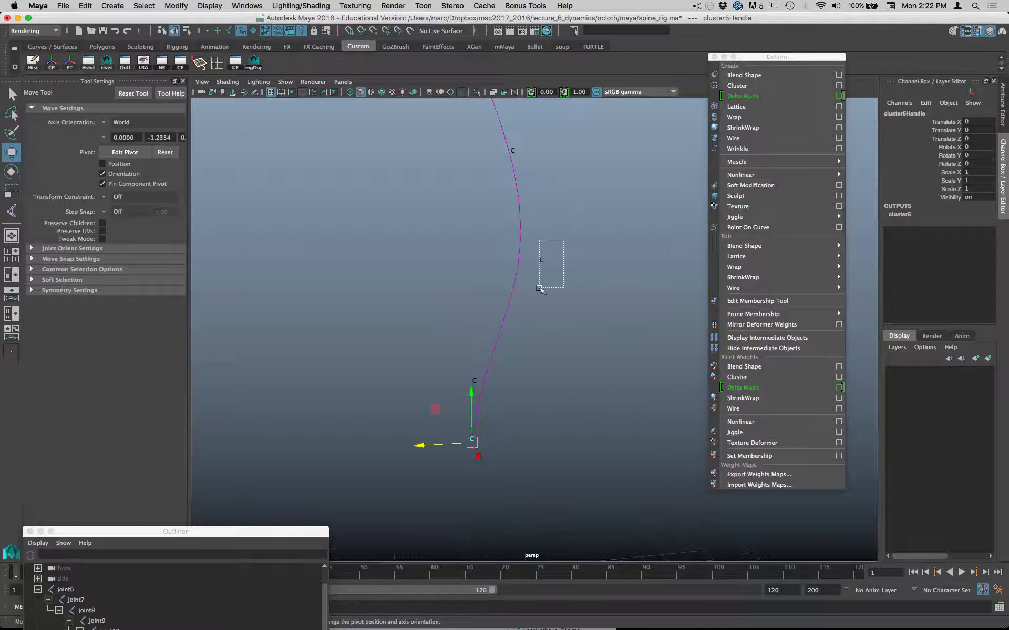
drag(540, 289, 504, 212)
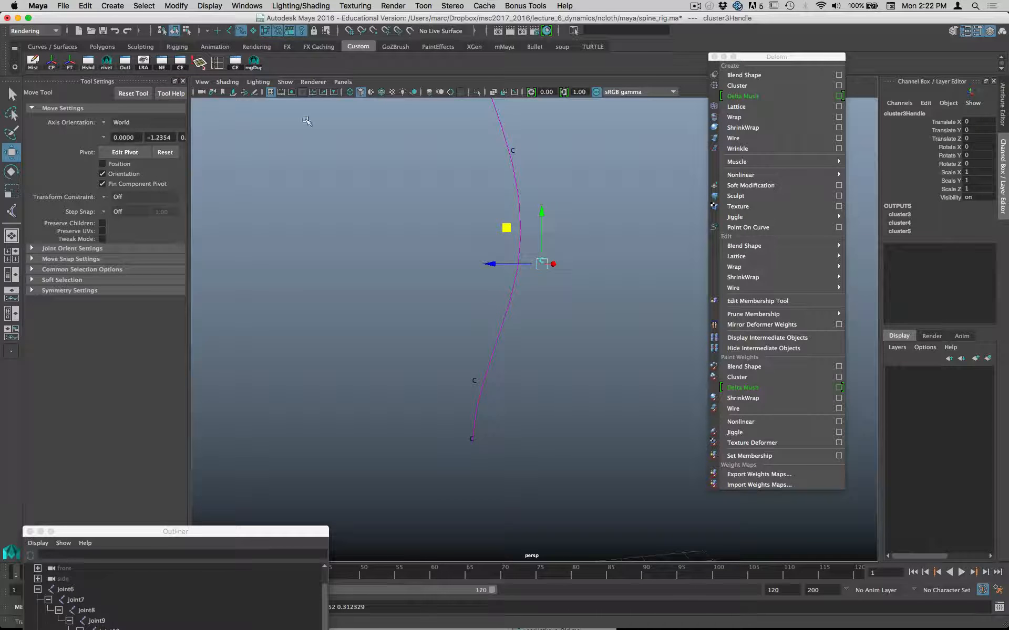
click(286, 82)
click(295, 114)
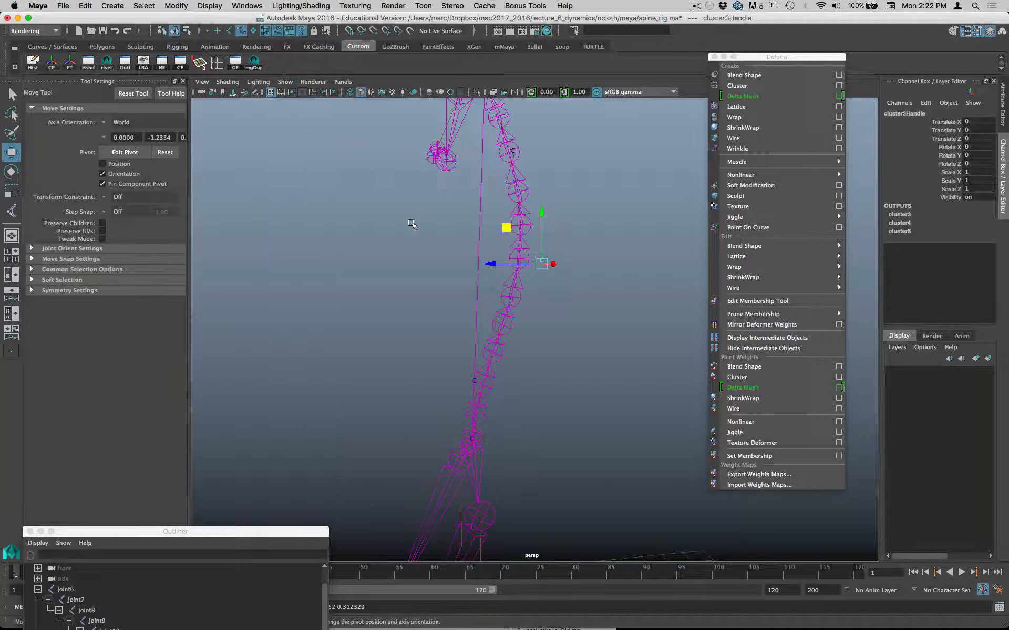
Step: Undo the last test change made with the middle spine cluster
alt+right_drag(595, 236, 515, 255)
alt+drag(514, 255, 543, 333)
key(super+z)
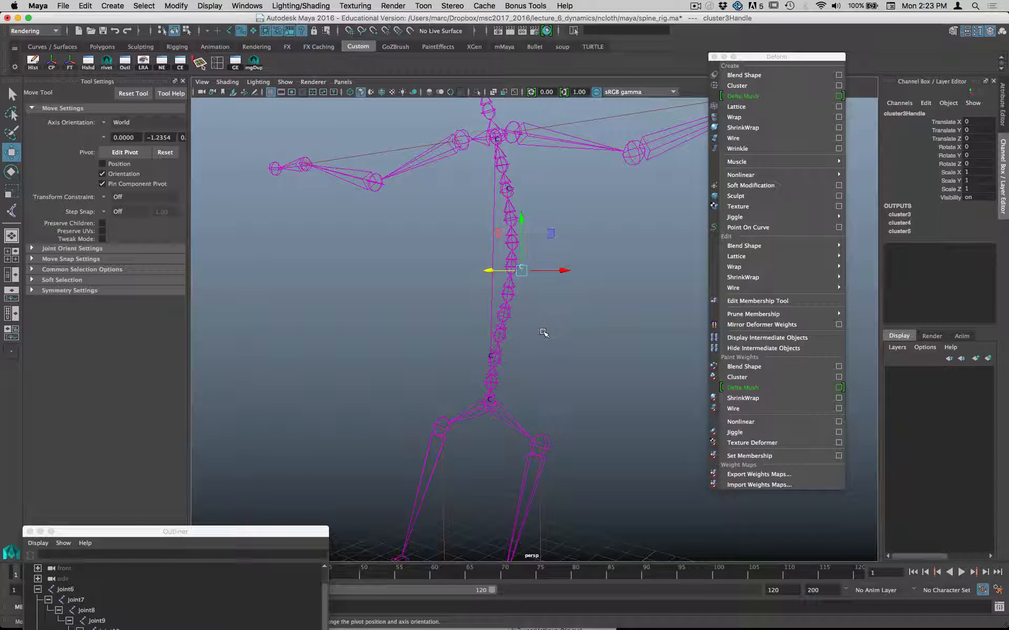
Step: Create a NURBS circle at the feet and scale it to about 3.526 in X and 1.89 in Z
mouse_move(541, 333)
alt+mouse_down()
mouse_move(543, 367)
mouse_move(567, 352)
mouse_move(501, 347)
mouse_move(531, 366)
mouse_move(535, 294)
mouse_move(546, 329)
alt+mouse_up()
key(space)
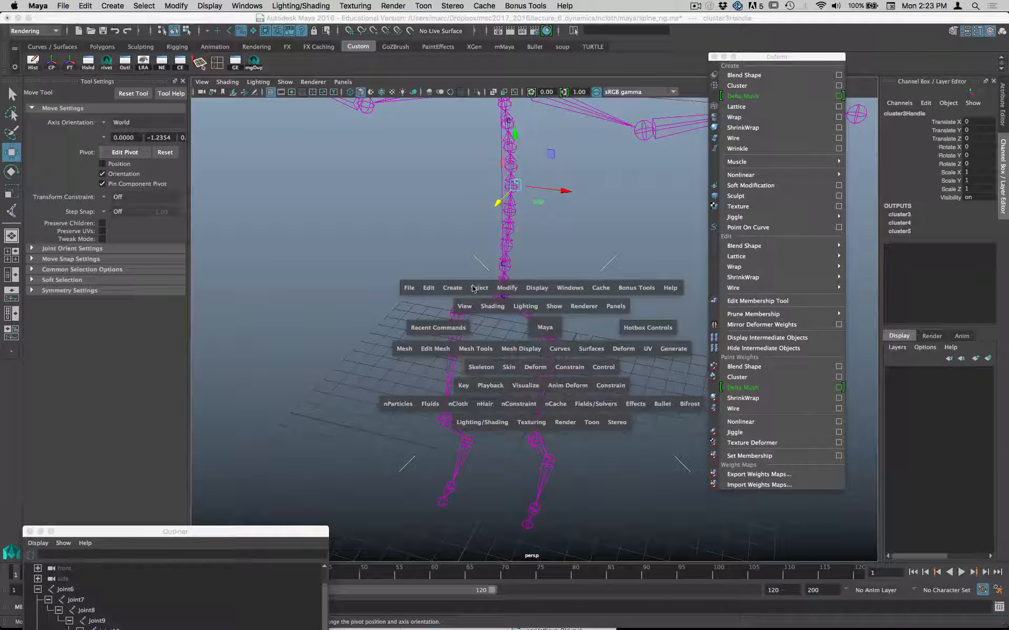
click(452, 288)
mouse_move(473, 318)
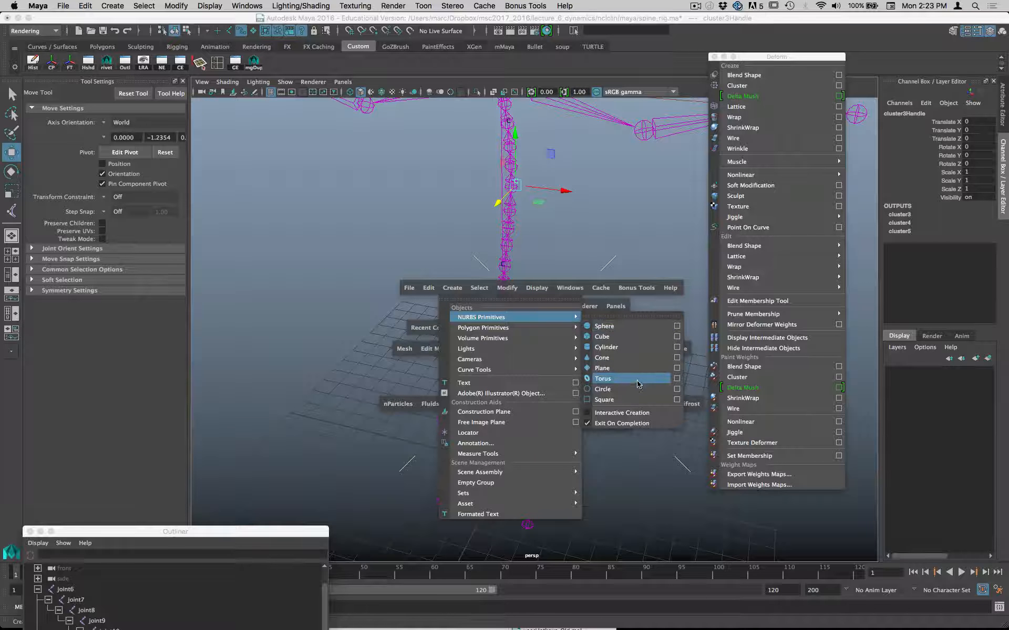
click(615, 389)
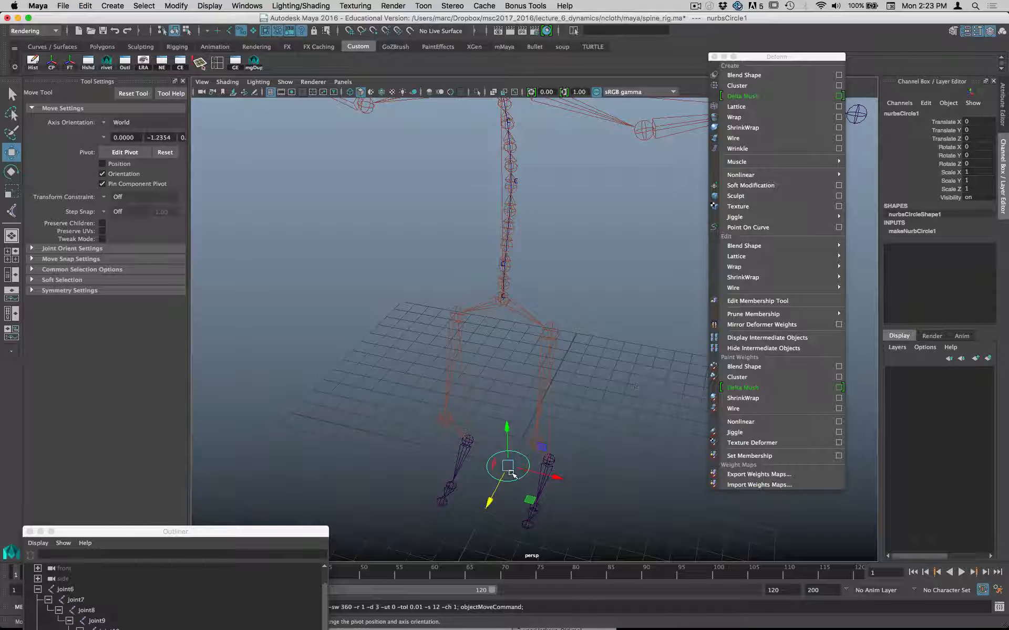
key(r)
drag(550, 476, 475, 533)
alt+drag(481, 443, 477, 423)
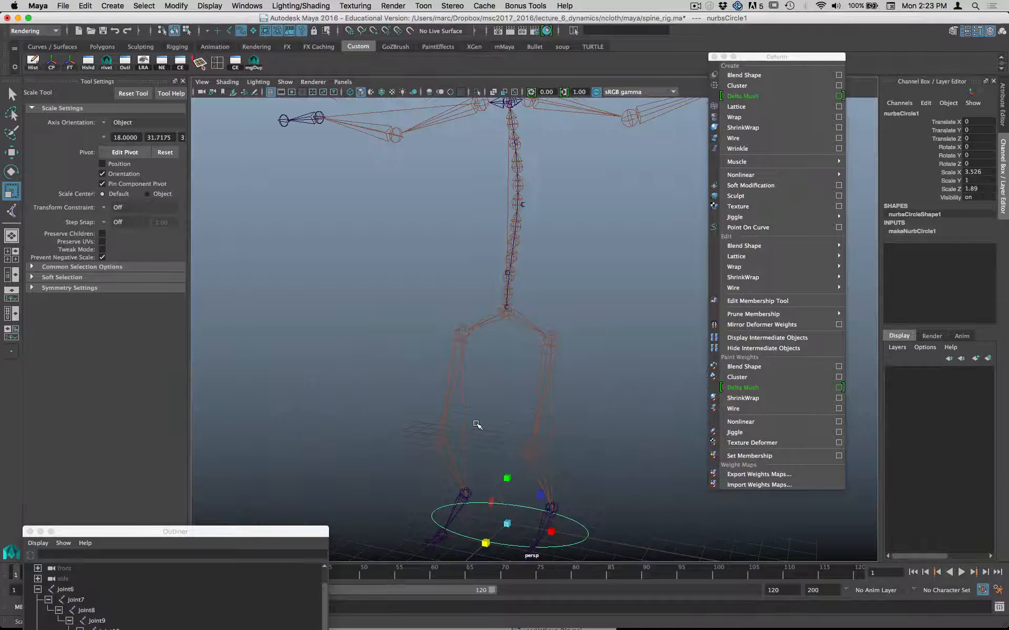
Step: Try to snap the NURBS circle from the feet up to the pelvis joint
key(w)
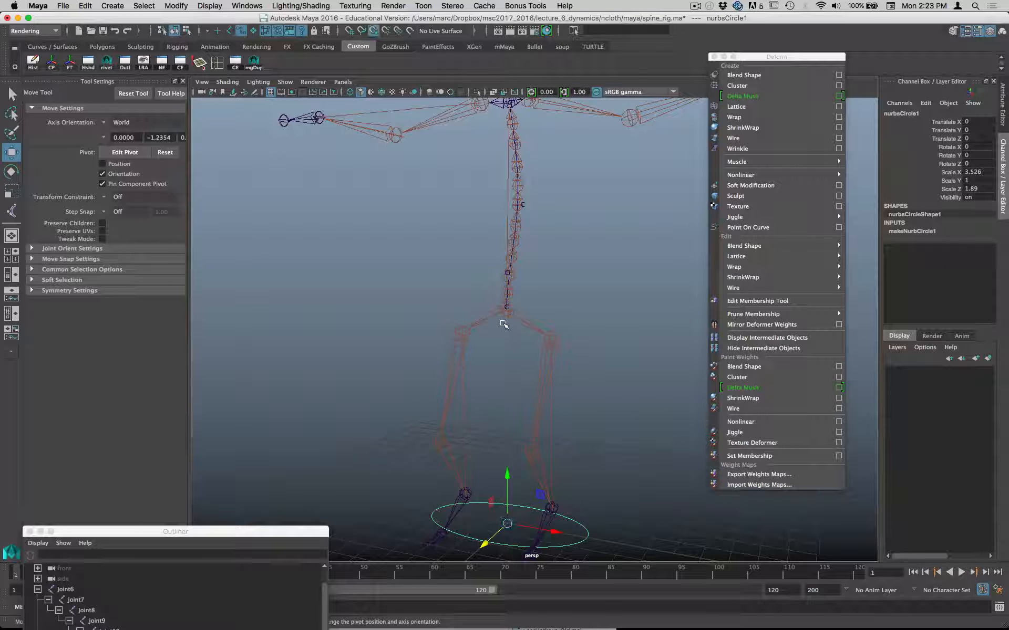
click(506, 311)
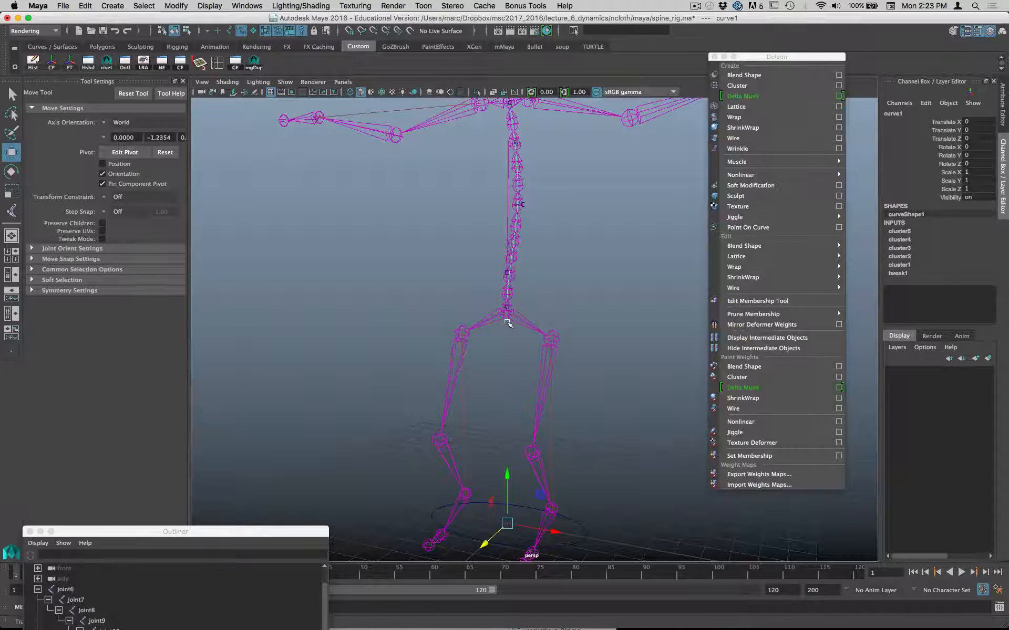
key(v)
click(507, 525)
click(507, 308)
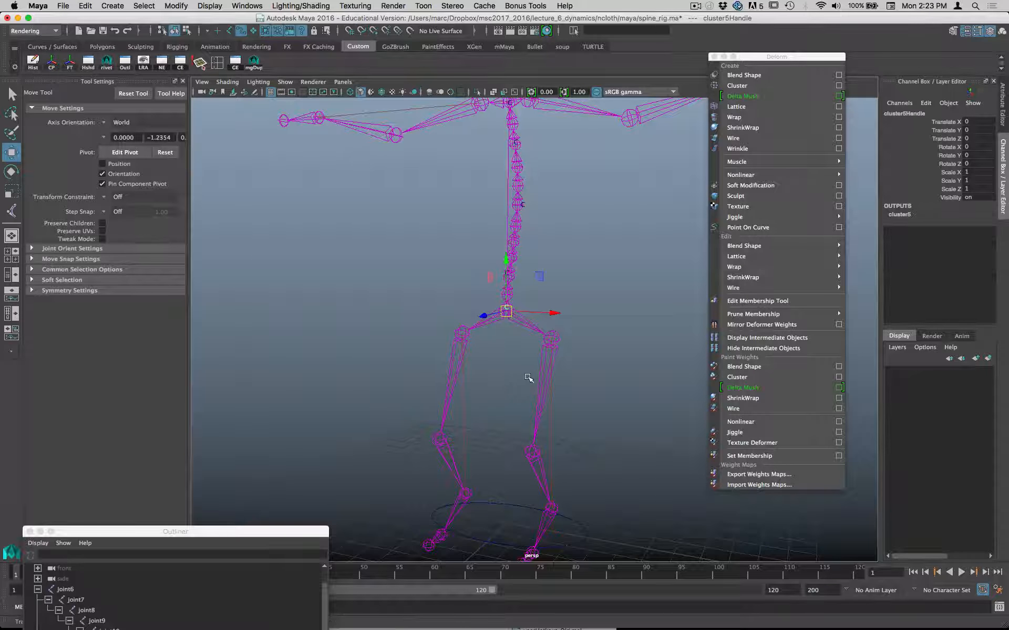
alt+drag(528, 377, 528, 394)
click(521, 419)
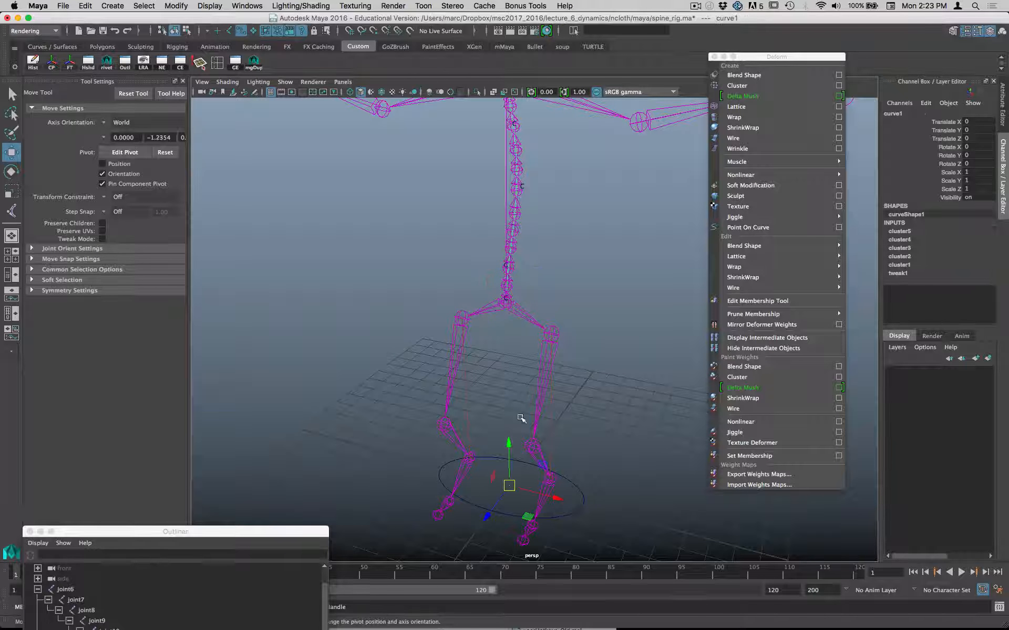
click(496, 463)
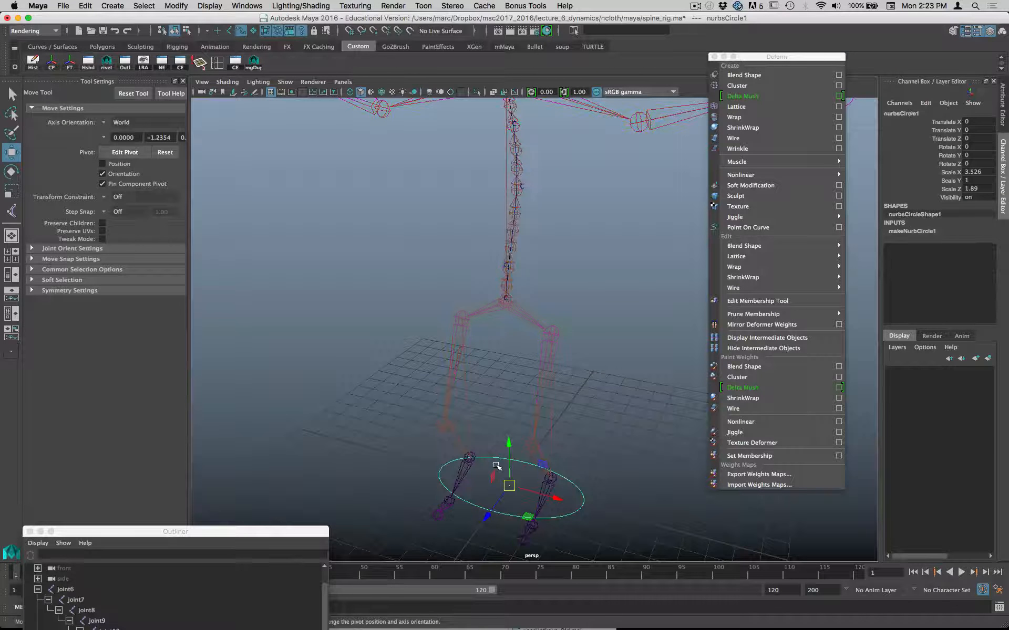
click(507, 299)
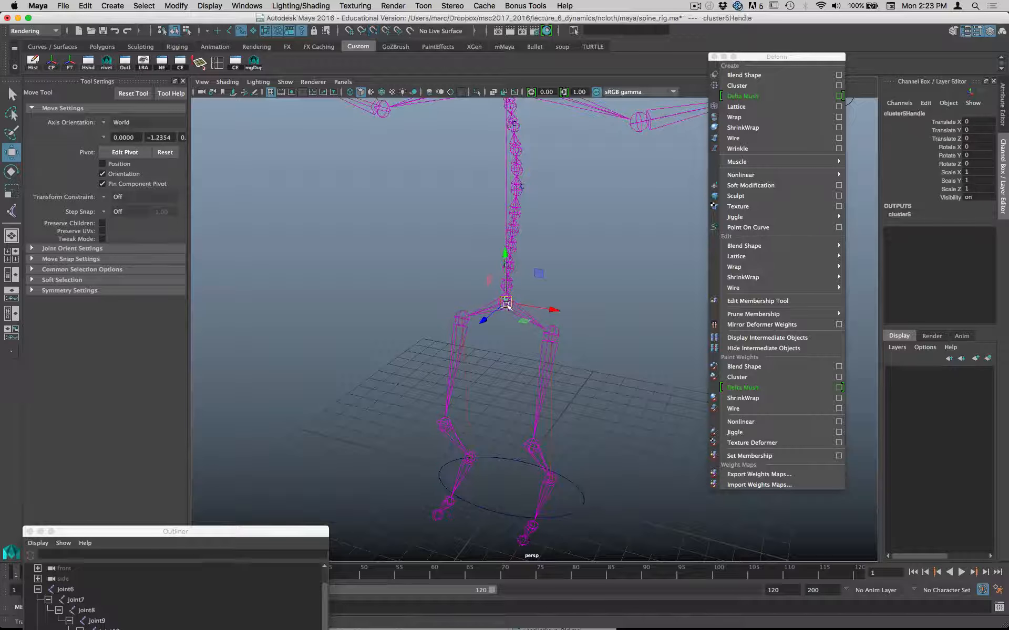
Step: Raise the NURBS circle from the feet to the pelvis joint at Translate Y 8.997
mouse_move(514, 457)
mouse_down()
mouse_move(516, 475)
mouse_move(488, 446)
mouse_move(510, 435)
mouse_up()
drag(502, 486, 511, 401)
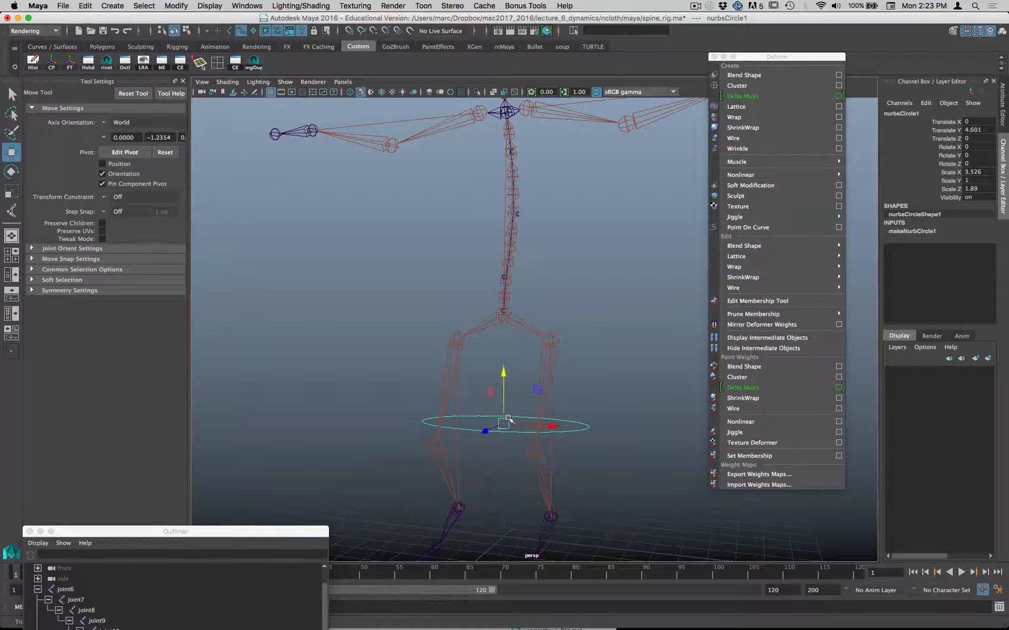
click(507, 421)
key(c)
click(503, 318)
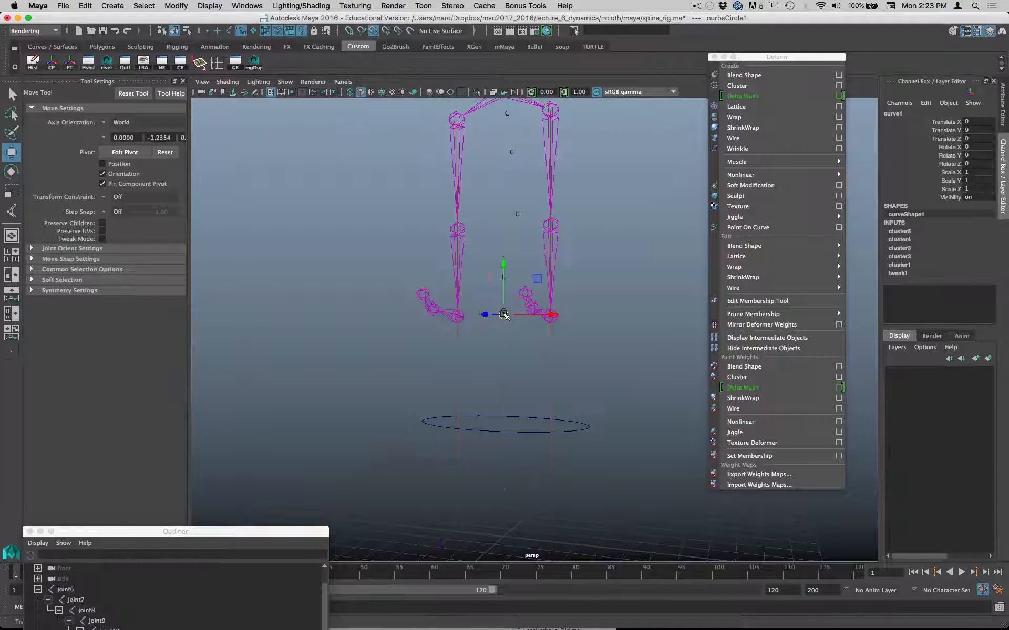
alt+drag(519, 356, 479, 265)
click(499, 428)
alt+drag(479, 265, 440, 111)
Step: Duplicate the pelvis circle and raise the copy to the shoulders at Translate Y 17.318
key(ctrl+d)
alt+drag(368, 206, 425, 303)
Step: Rename the NURBS circle around the pelvis to hipCTRL
drag(516, 426, 539, 434)
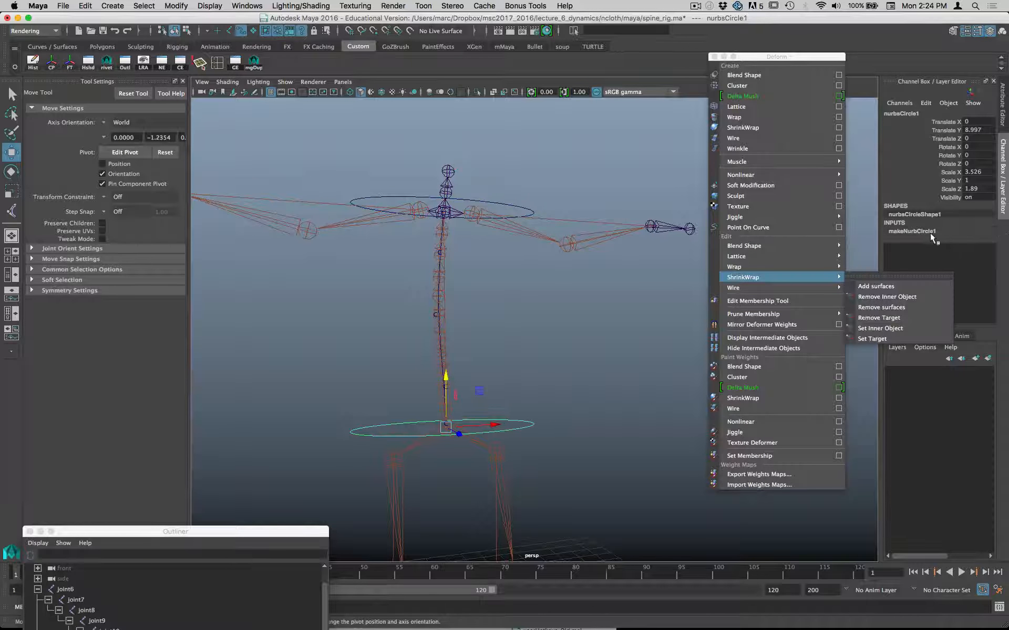
double_click(900, 113)
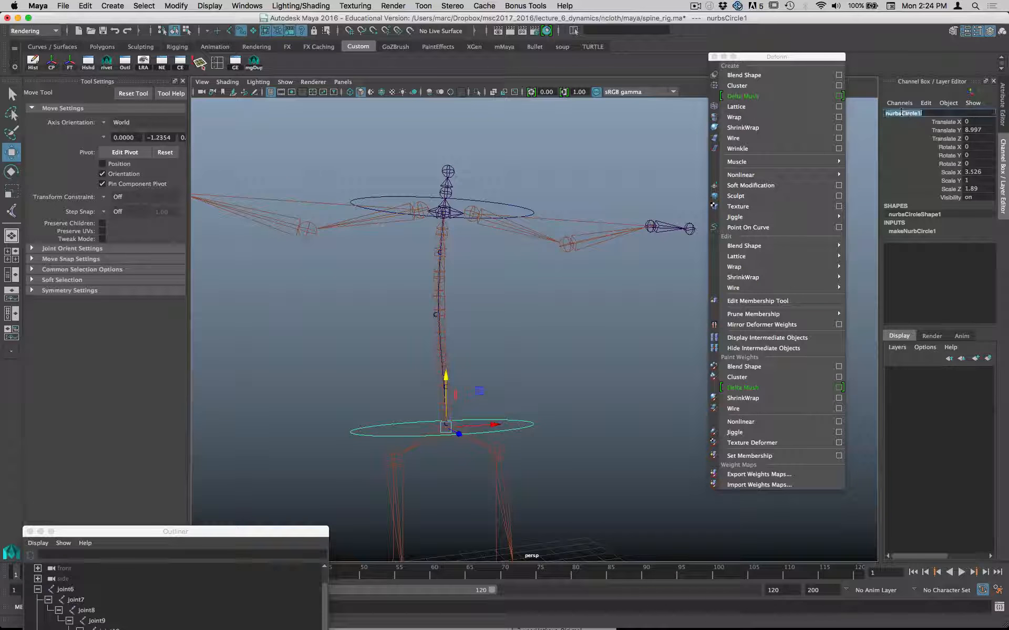
text(hipCTRL)
key(Return)
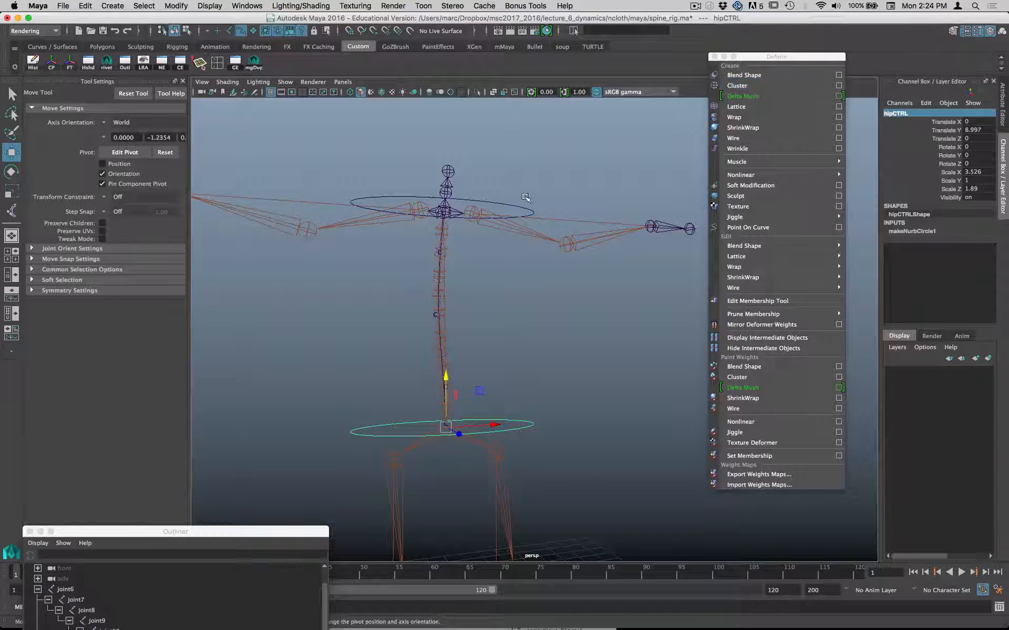
Step: Rename the NURBS circle around the shoulders to shoulder_CTRL
click(520, 204)
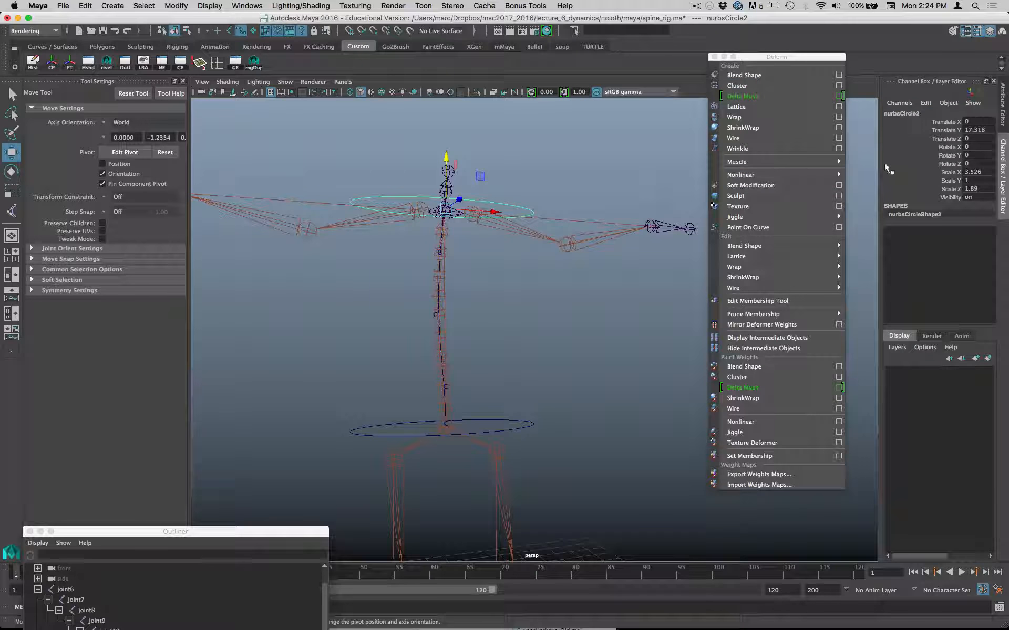
double_click(903, 113)
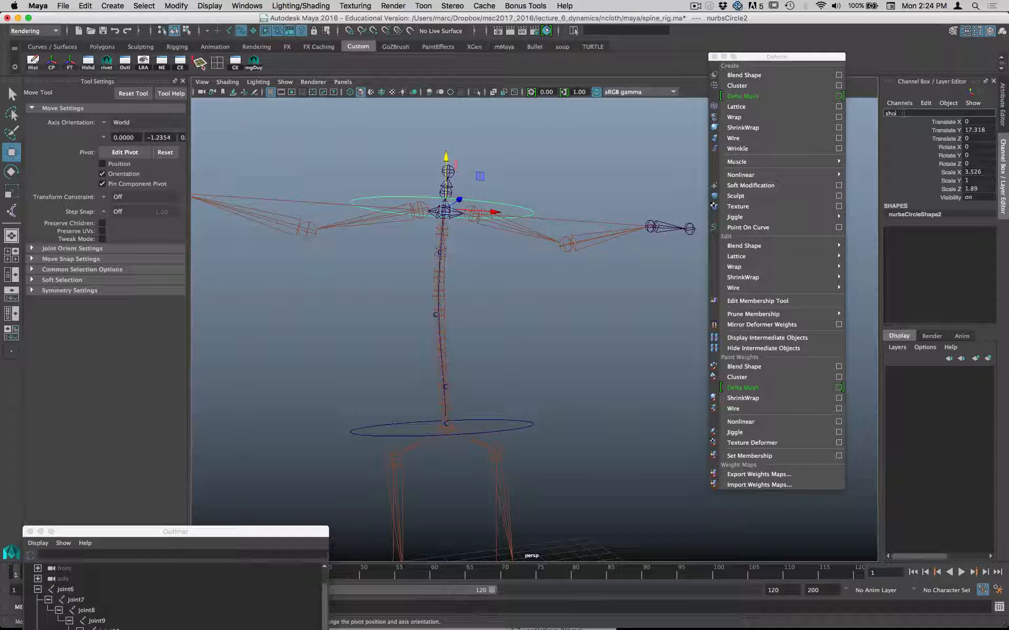
text(shoulder_CTRL)
key(Return)
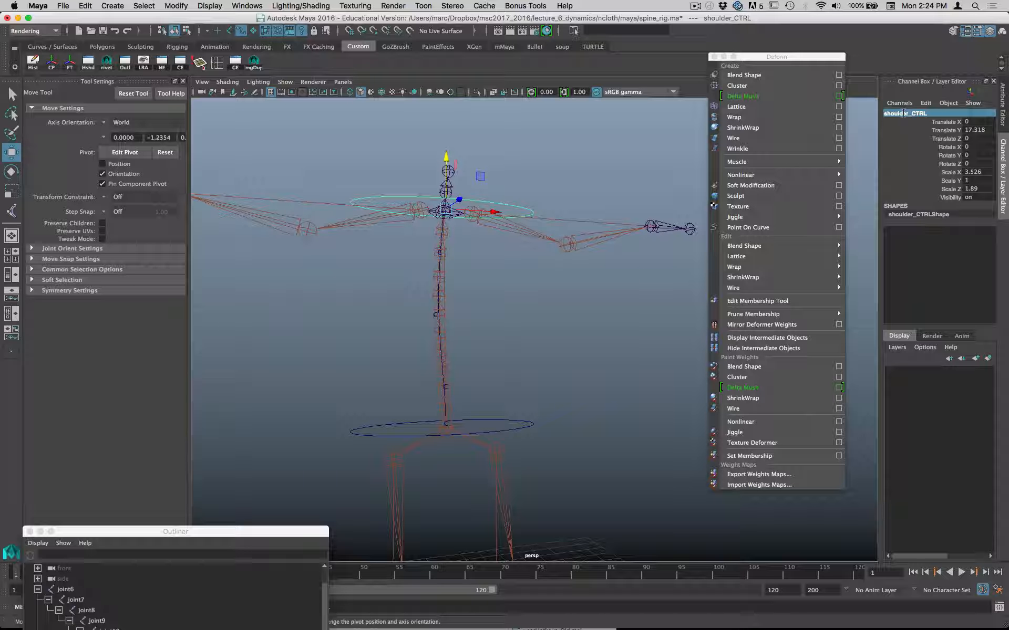
Step: Parent the lowest cluster handle of the spine curve to hipCTRL
alt+drag(473, 412, 510, 305)
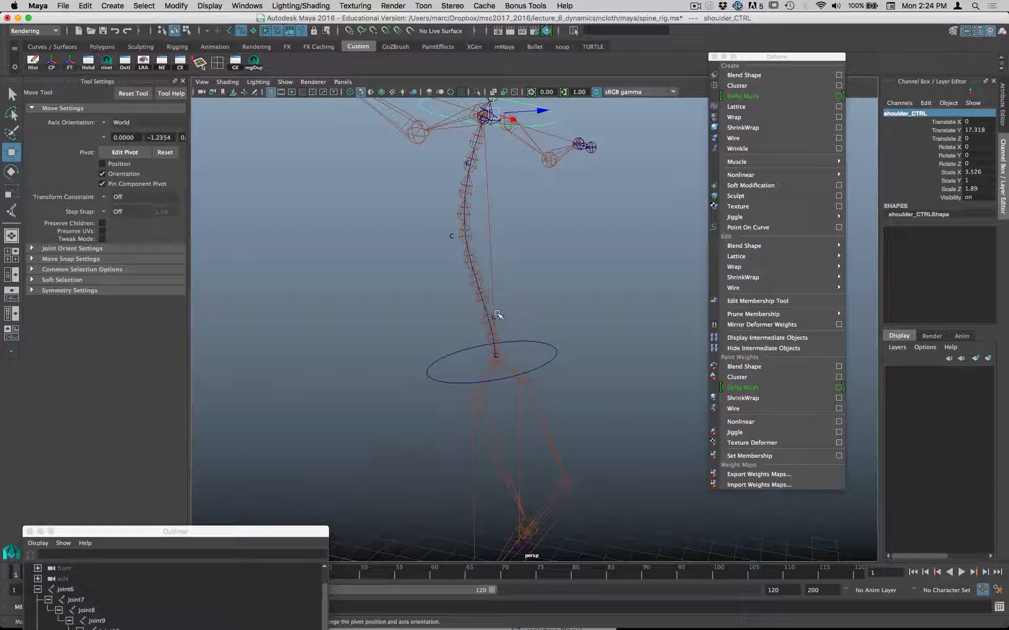
click(494, 317)
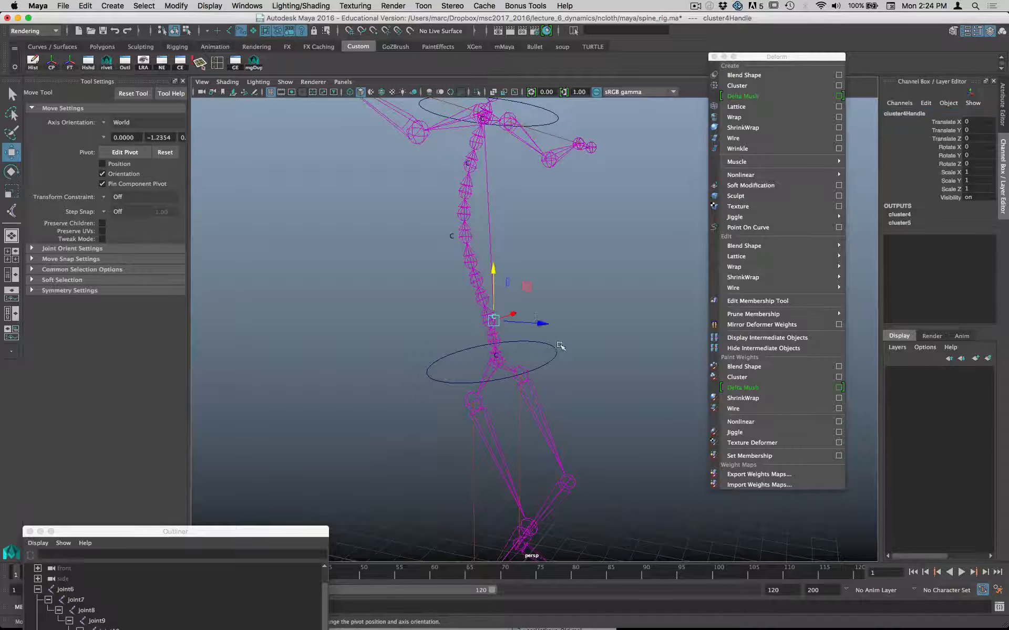
click(496, 355)
click(489, 356)
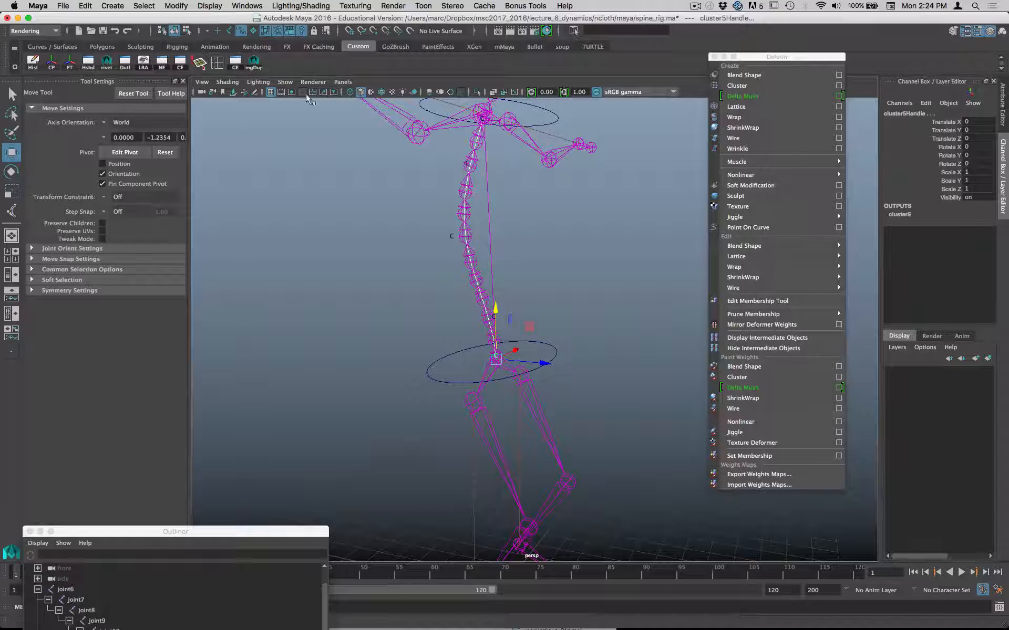
click(187, 31)
click(175, 31)
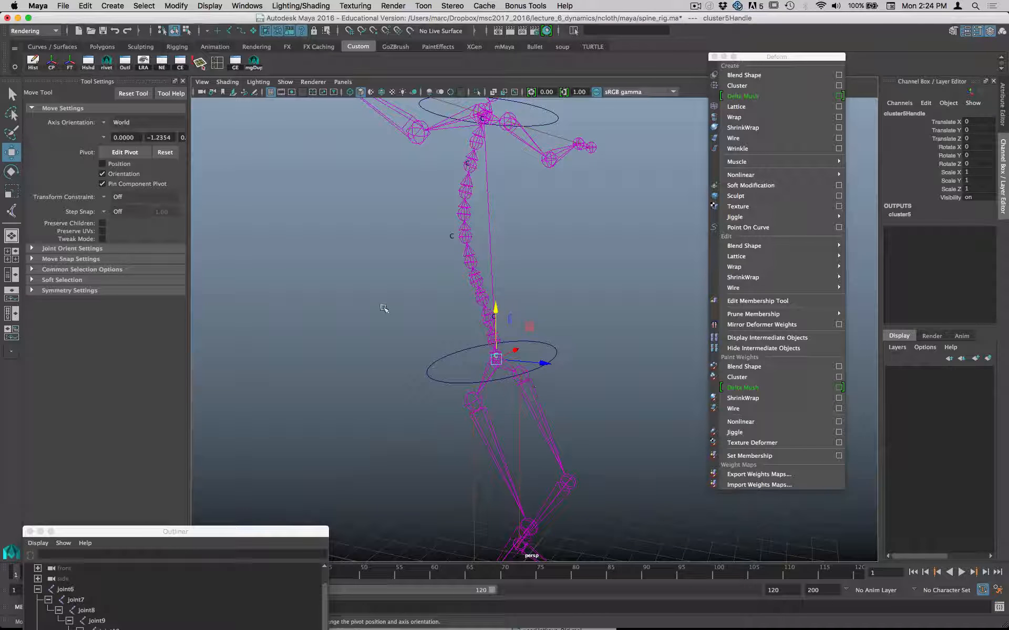
click(237, 32)
drag(568, 362, 572, 364)
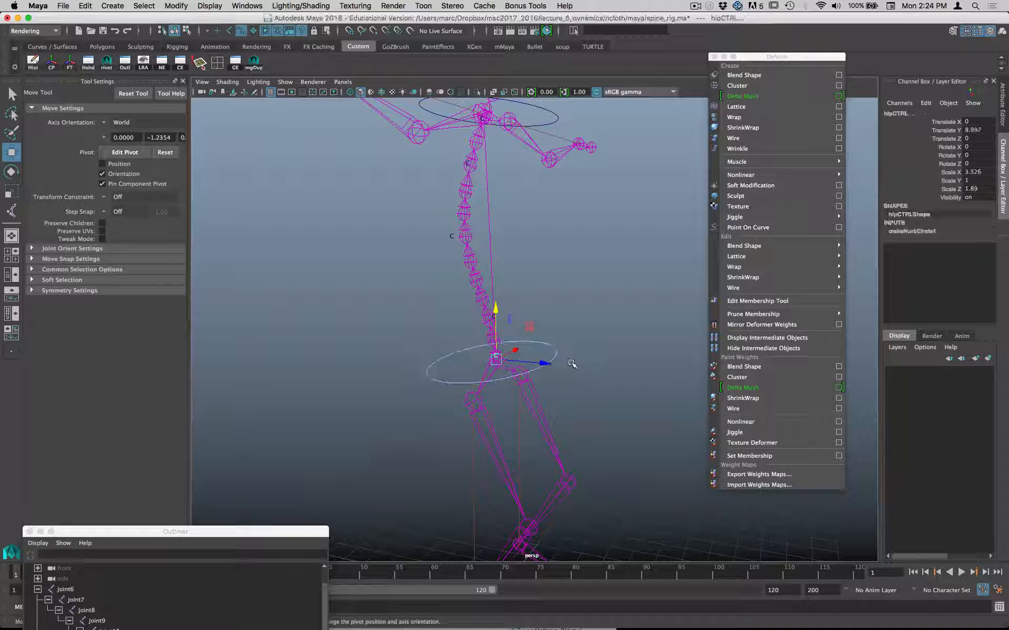
key(p)
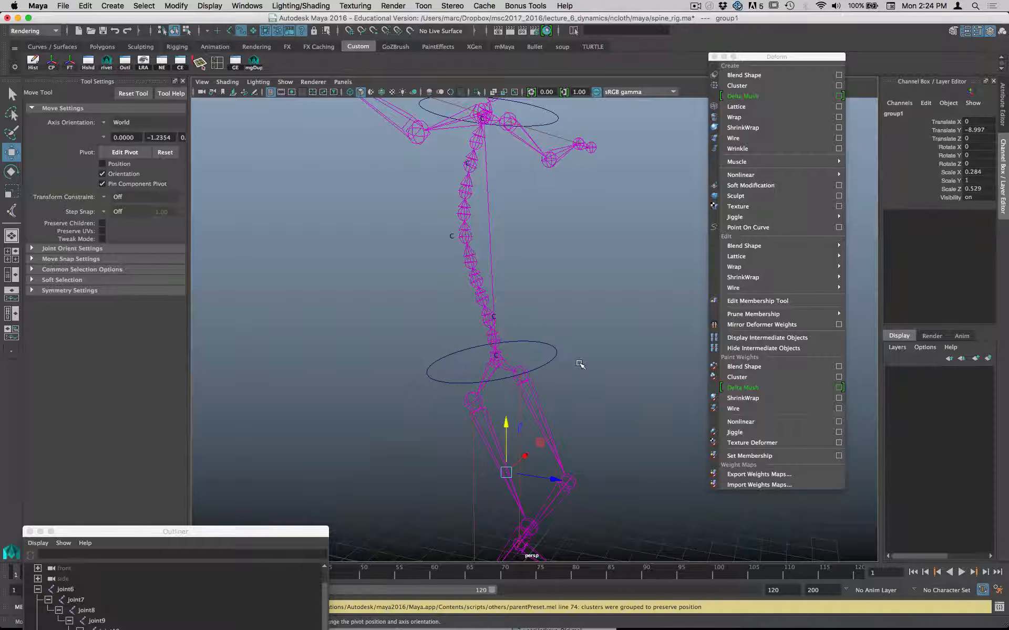
Step: Test the lowest spine cluster by moving hipCTRL, and undo the test changes
click(551, 357)
mouse_move(492, 357)
mouse_down()
mouse_move(507, 354)
mouse_move(468, 368)
mouse_move(504, 357)
mouse_move(488, 365)
mouse_up()
key(super+z)
alt+drag(589, 377, 508, 323)
key(super+z)
Step: Parent the second-lowest cluster handle of the spine curve to hipCTRL
click(493, 330)
click(489, 328)
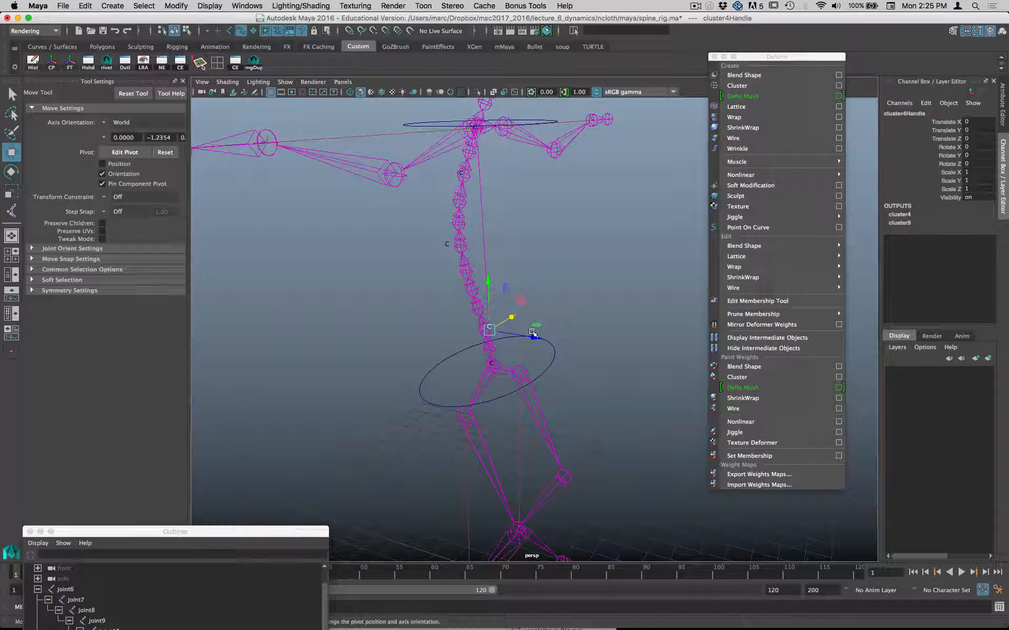
drag(583, 380, 585, 382)
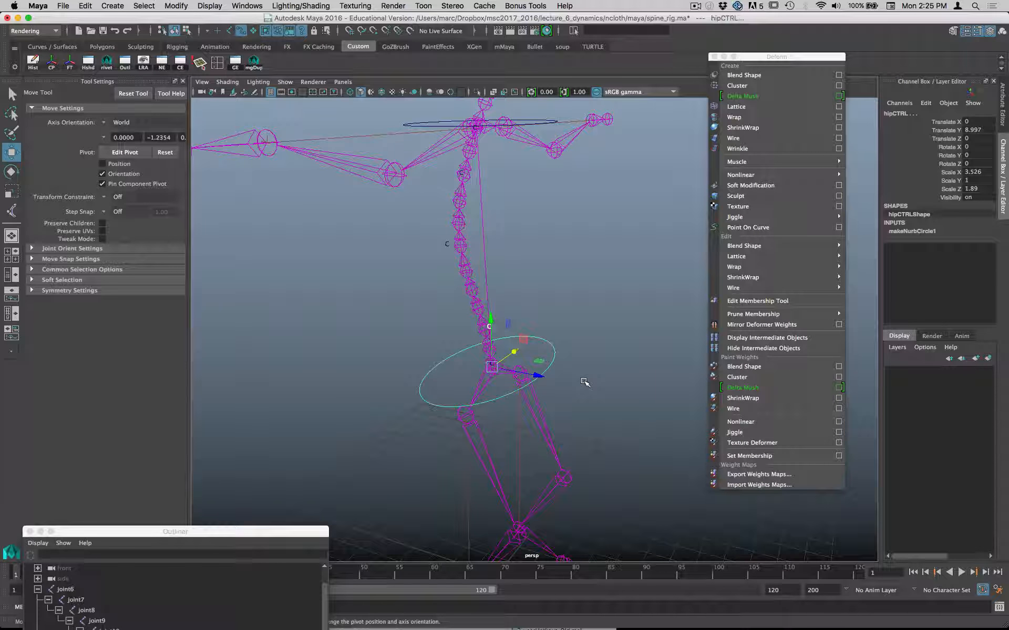
key(p)
Step: Test the lower spine by rotating hipCTRL, and undo the test changes
click(550, 365)
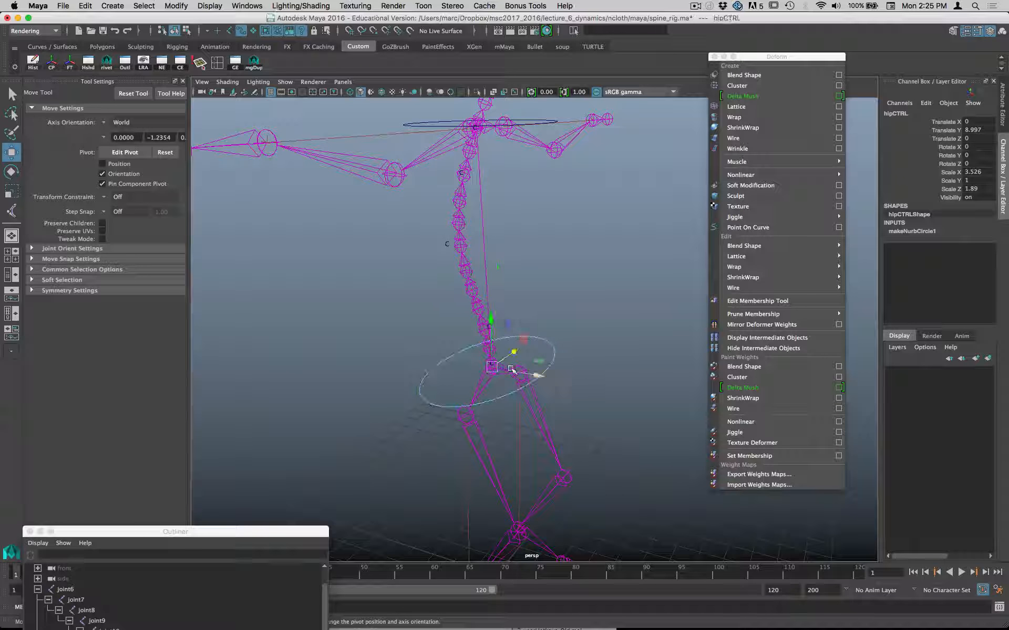
alt+drag(511, 369, 494, 302)
key(e)
key(super+z)
key(super+z)
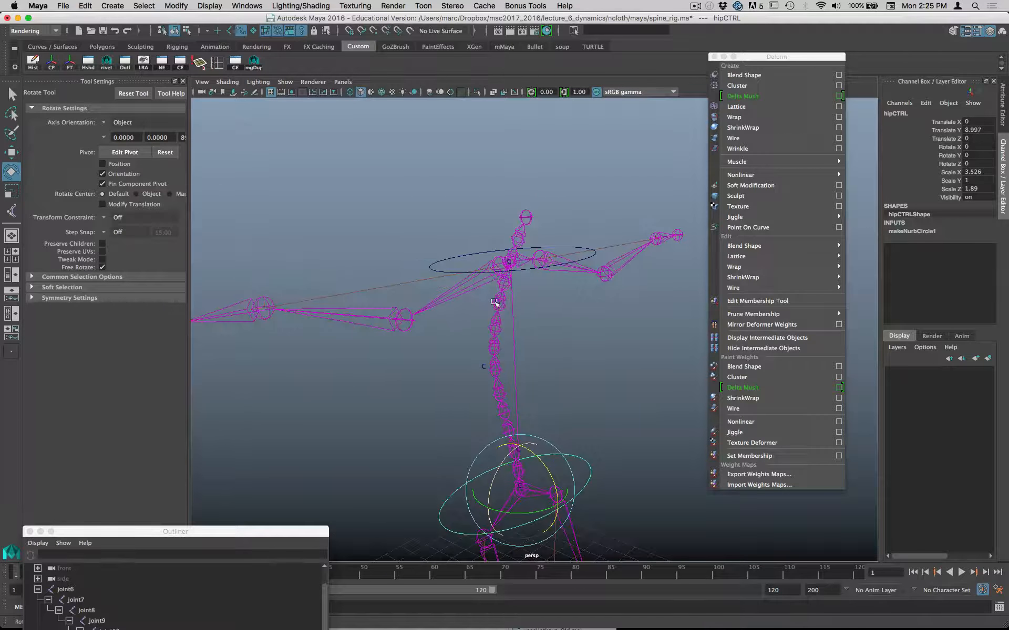
Step: Parent the two uppermost cluster handles of the spine curve to shoulder_CTRL
drag(463, 260, 465, 261)
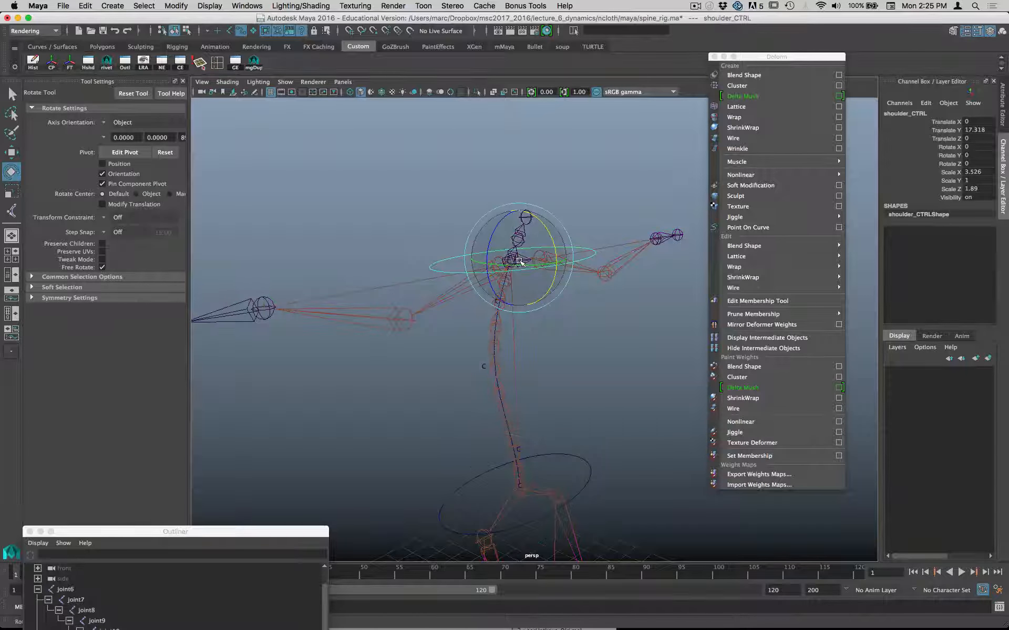
key(q)
alt+drag(522, 317, 520, 254)
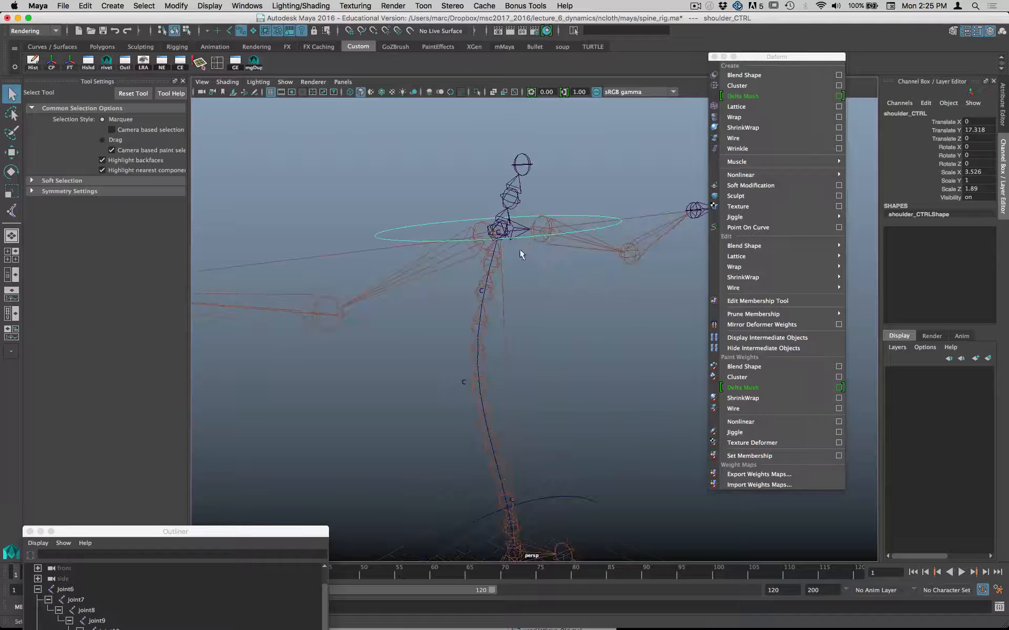
click(497, 231)
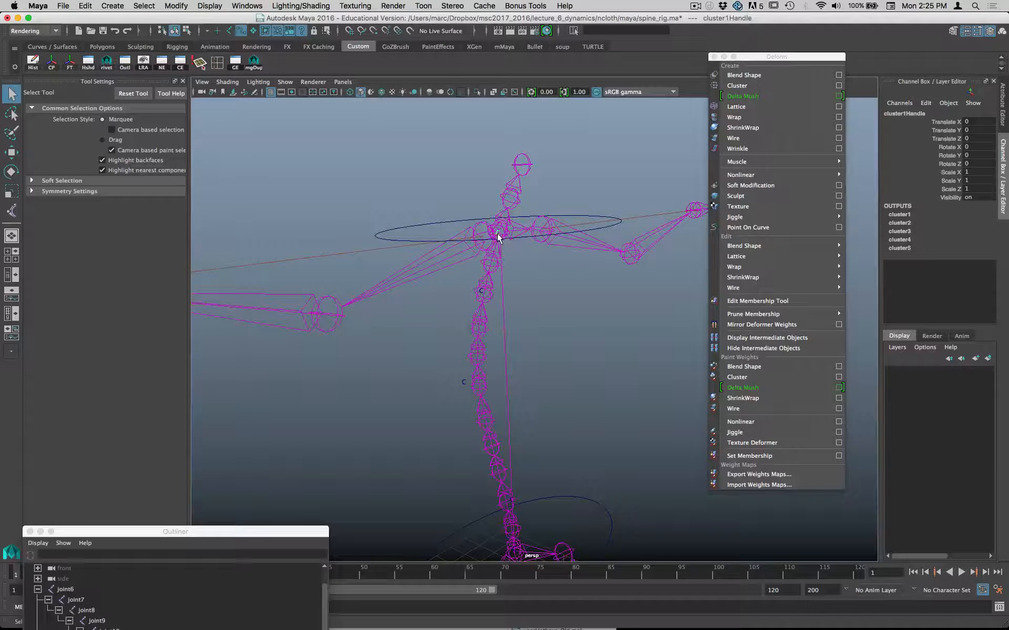
click(581, 218)
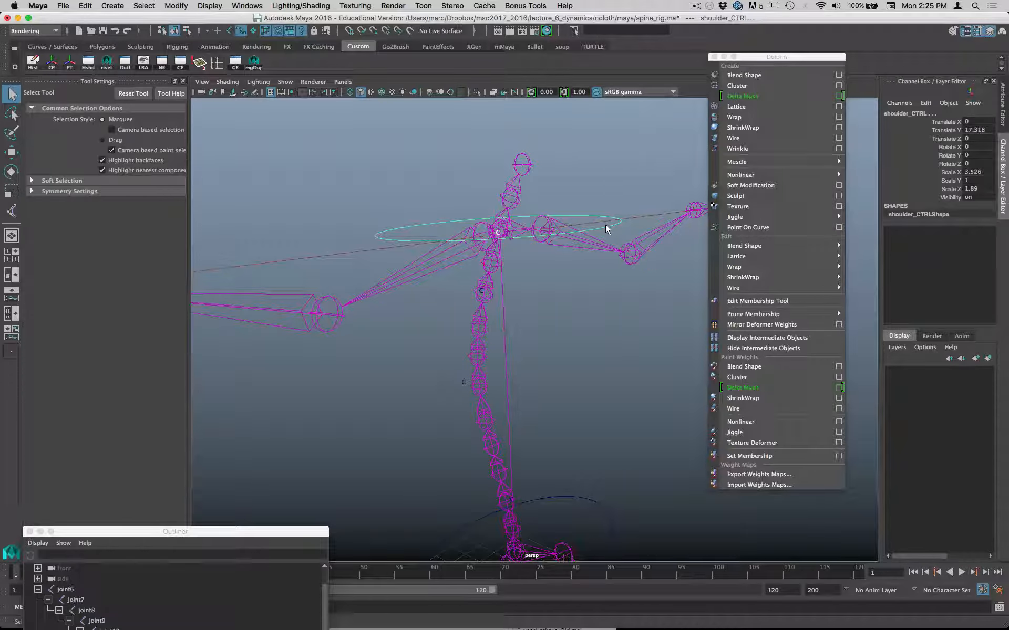
key(p)
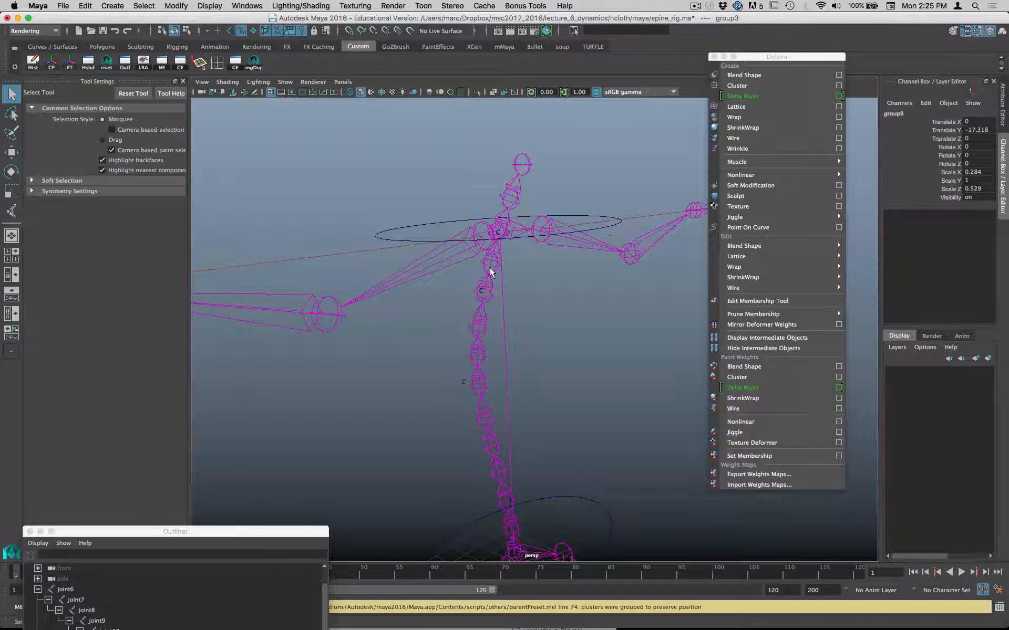
key(Up)
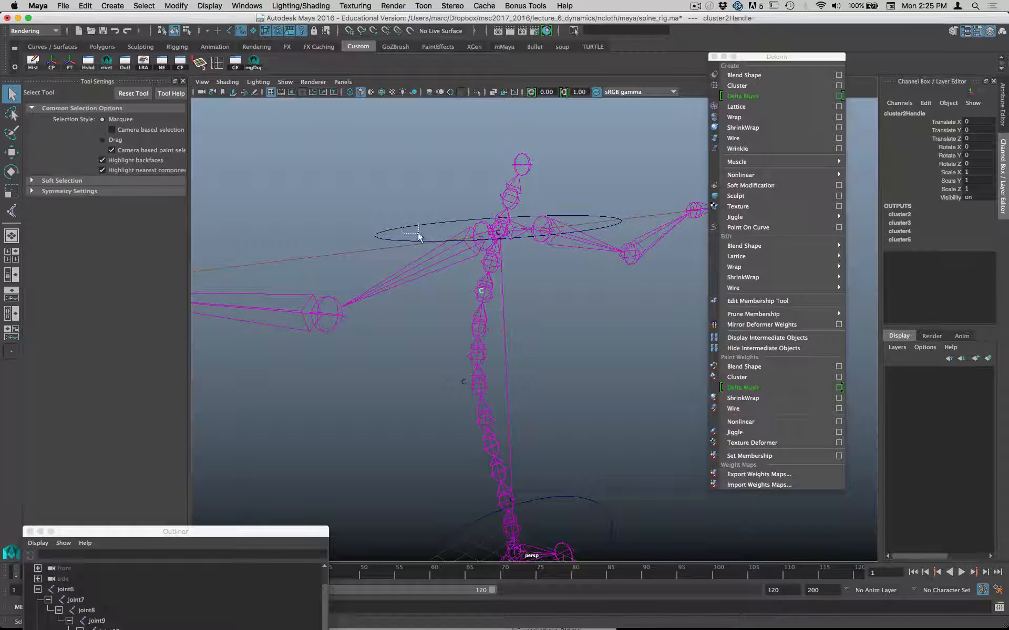
key(p)
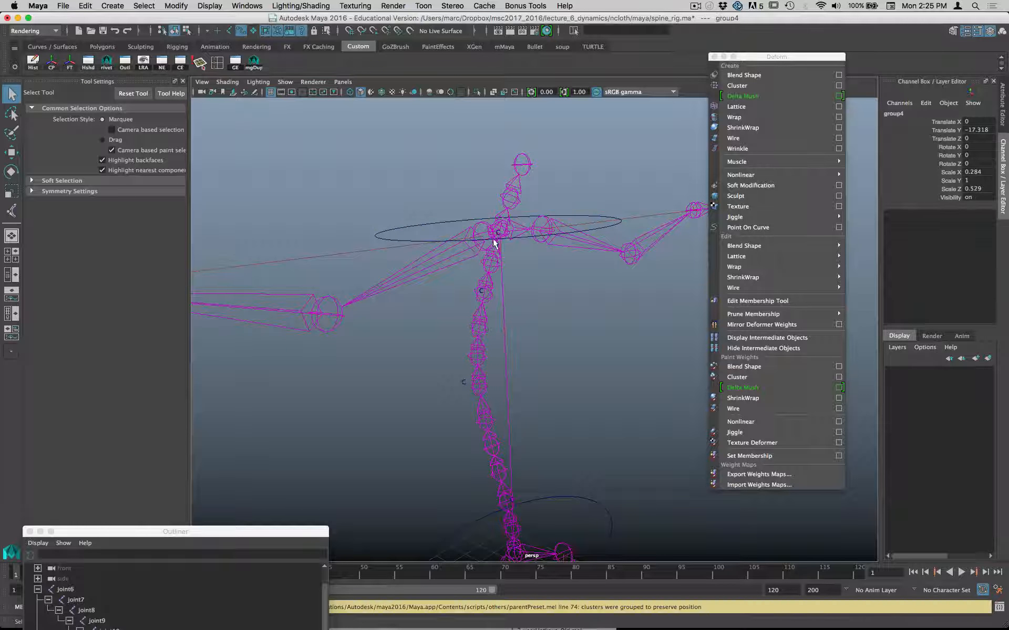
Step: Test the upper spine by rotating shoulder_CTRL, and undo the rotation
click(452, 234)
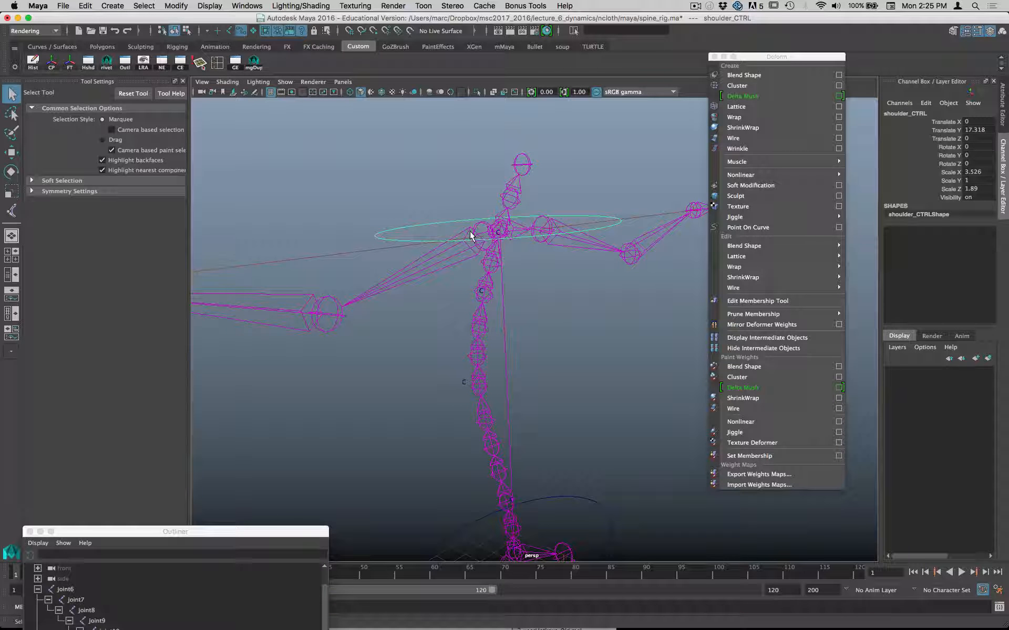
key(e)
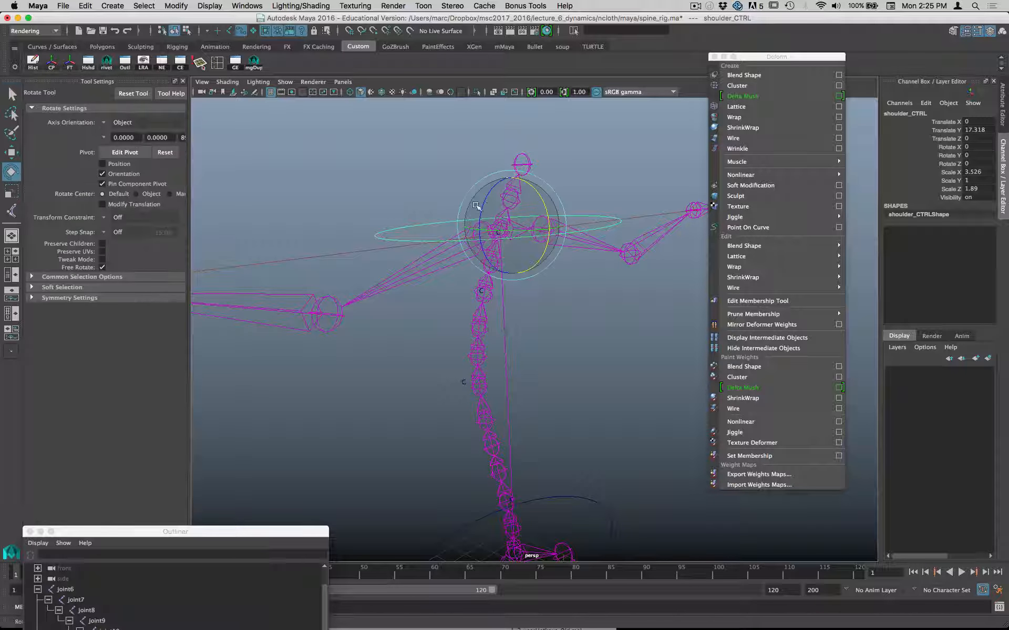
drag(476, 207, 415, 305)
key(super+z)
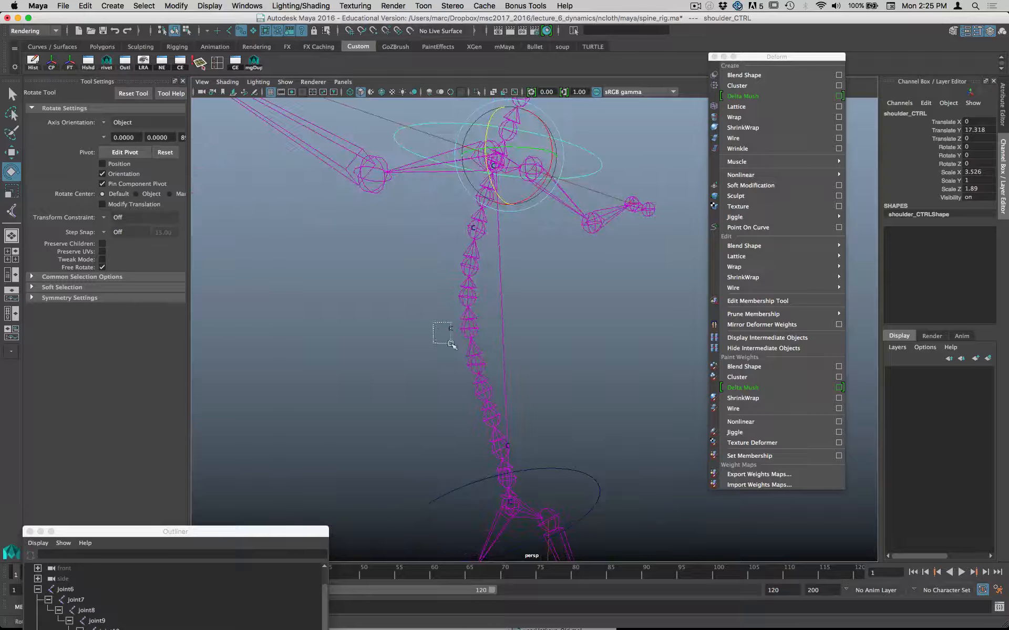
Step: Parent-constrain the middle cluster handle of the spine curve to hipCTRL, using the reset constraint settings with Maintain offset on
click(450, 329)
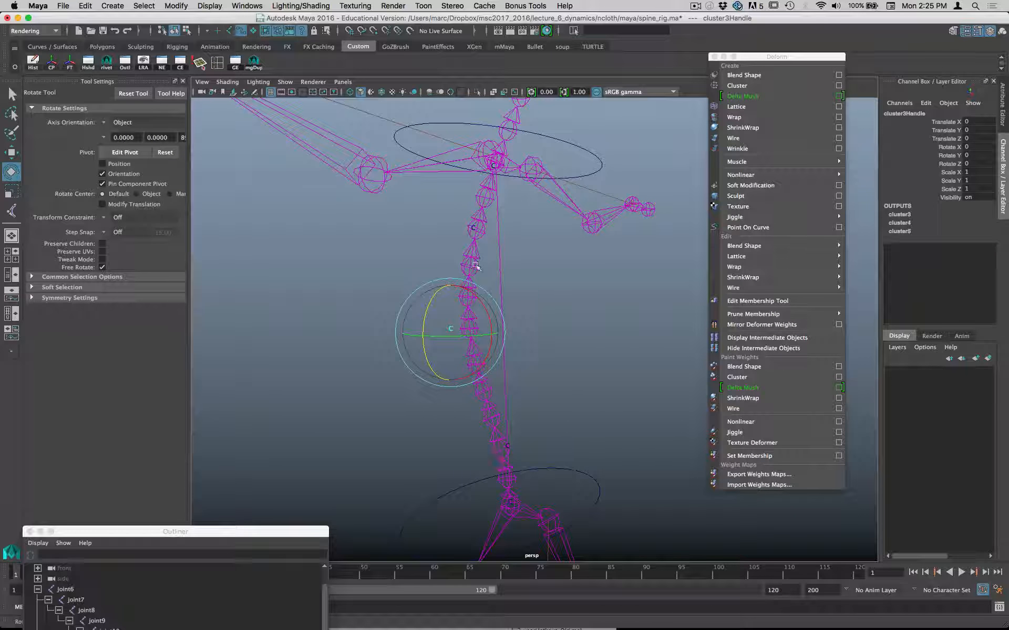
drag(497, 317, 509, 382)
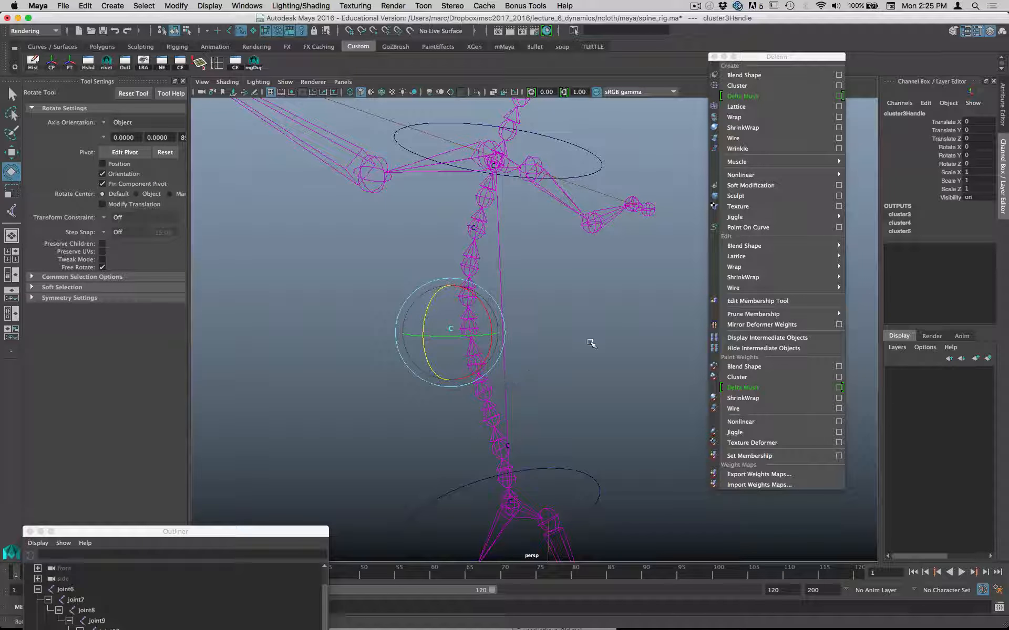
alt+drag(581, 347, 504, 408)
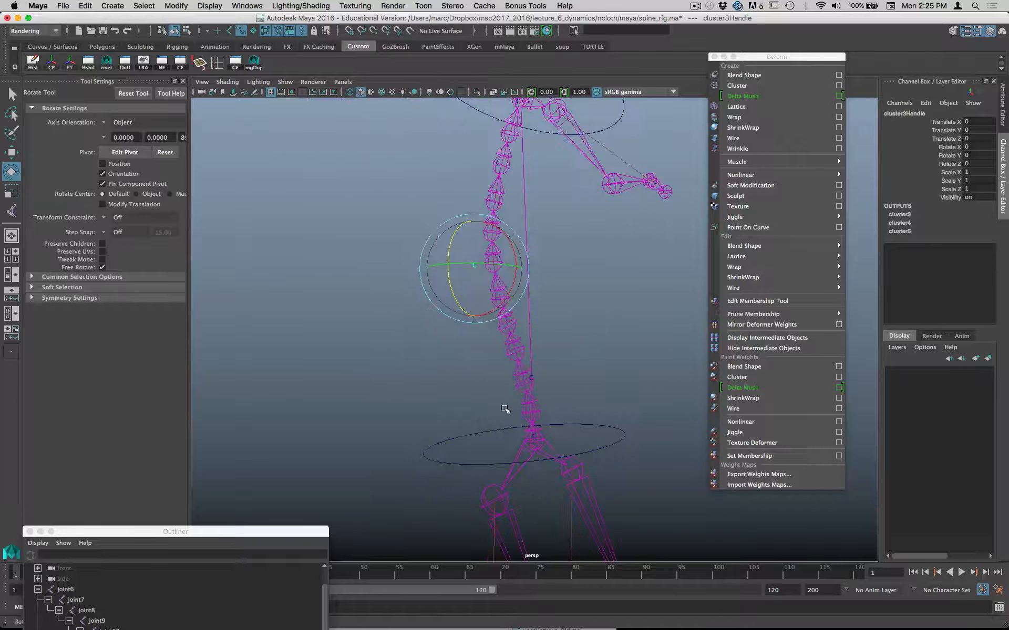
click(485, 449)
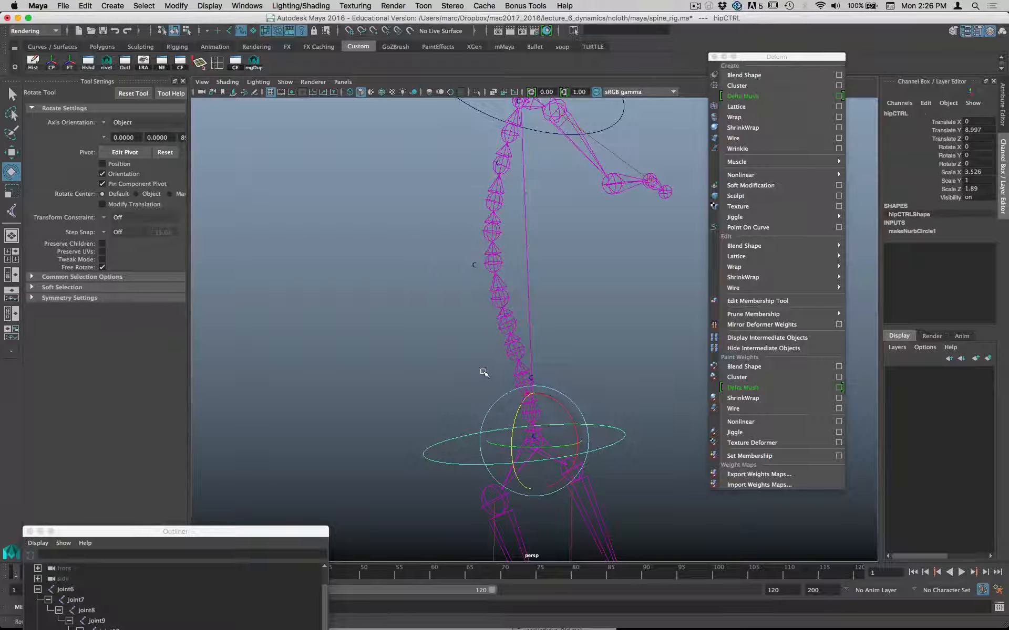
drag(456, 255, 480, 285)
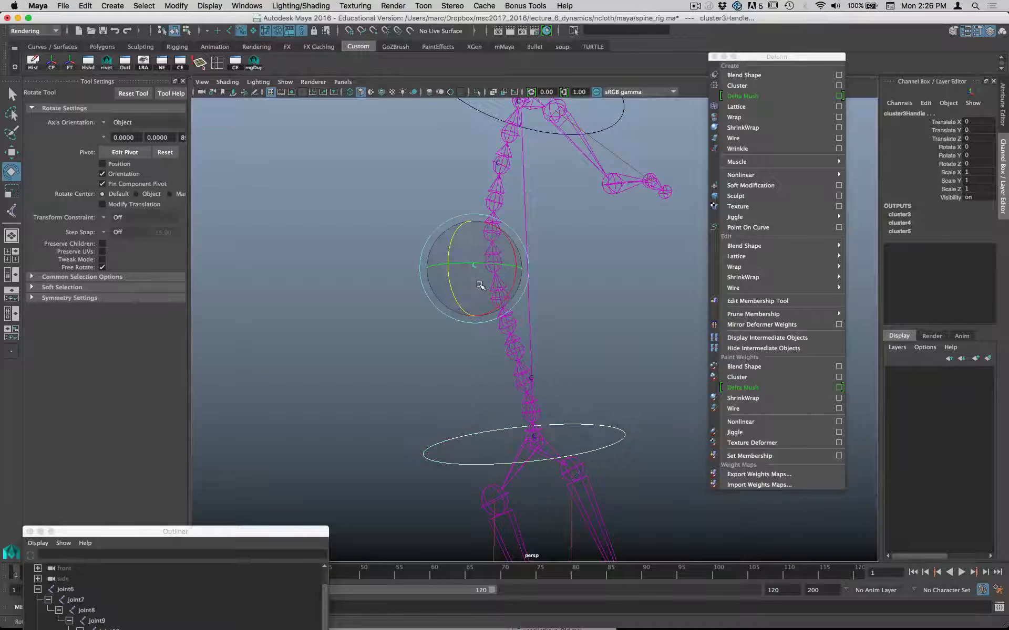
key(space)
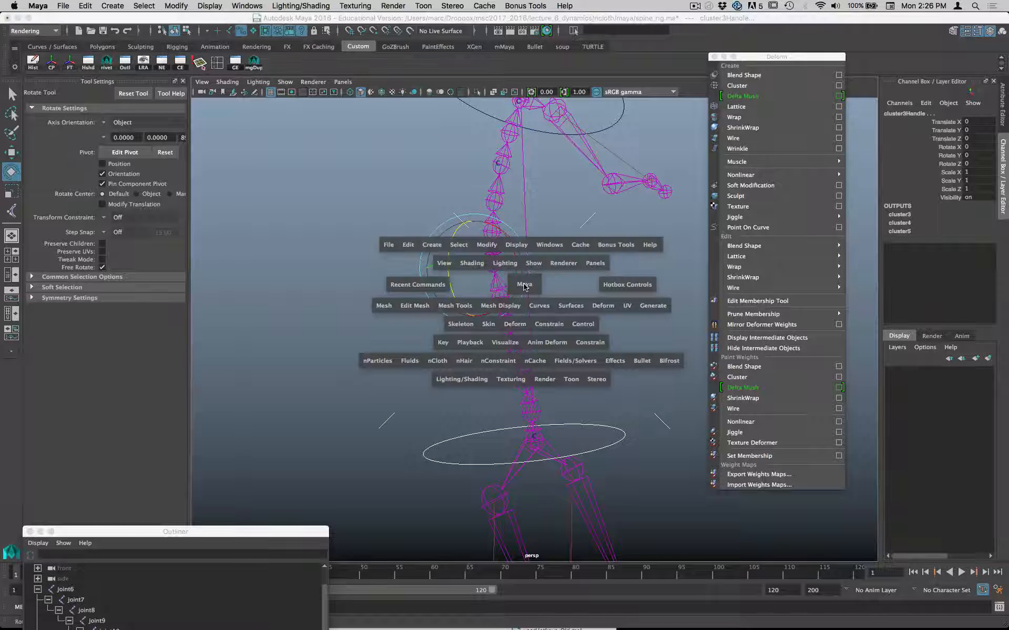
click(592, 344)
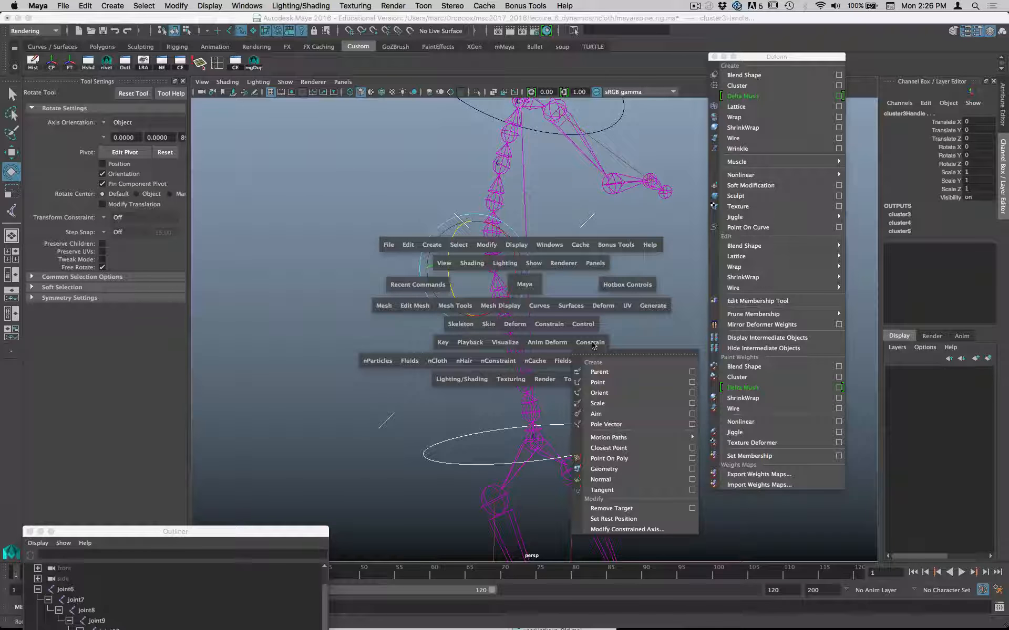
click(692, 371)
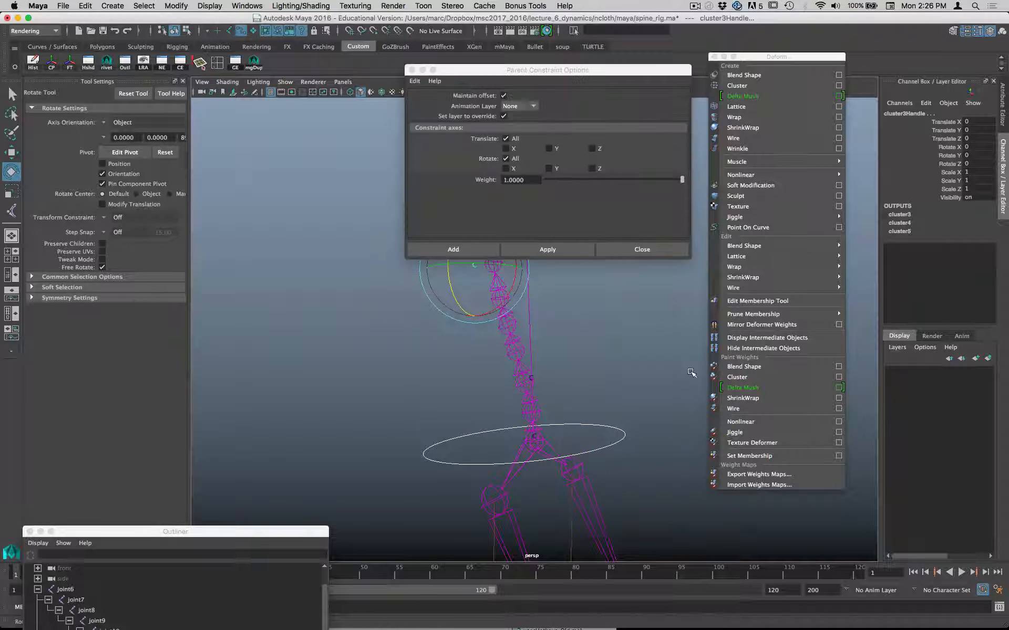
click(415, 81)
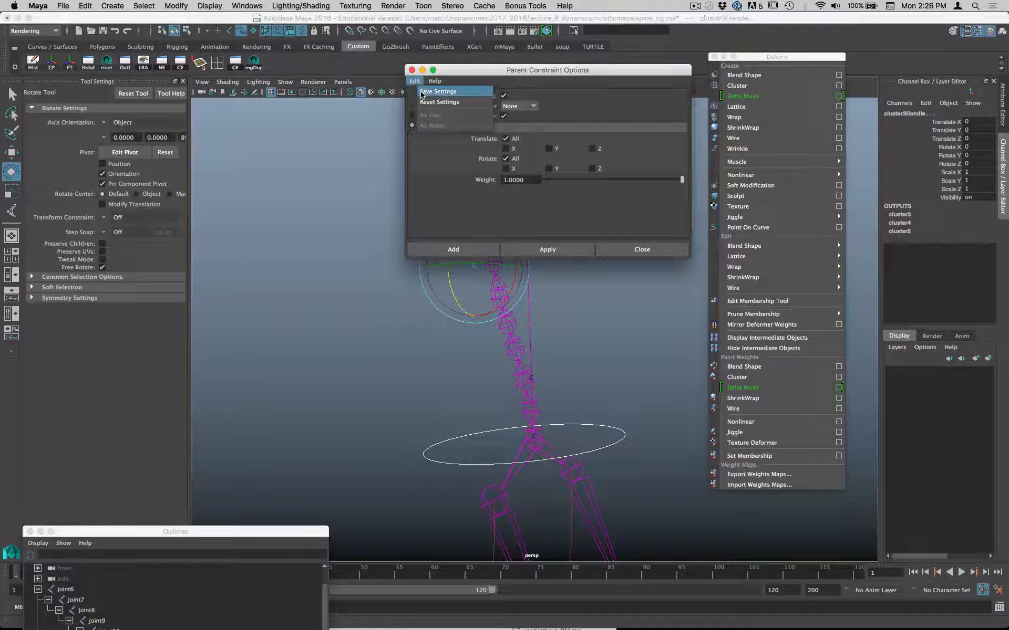
click(428, 104)
click(455, 249)
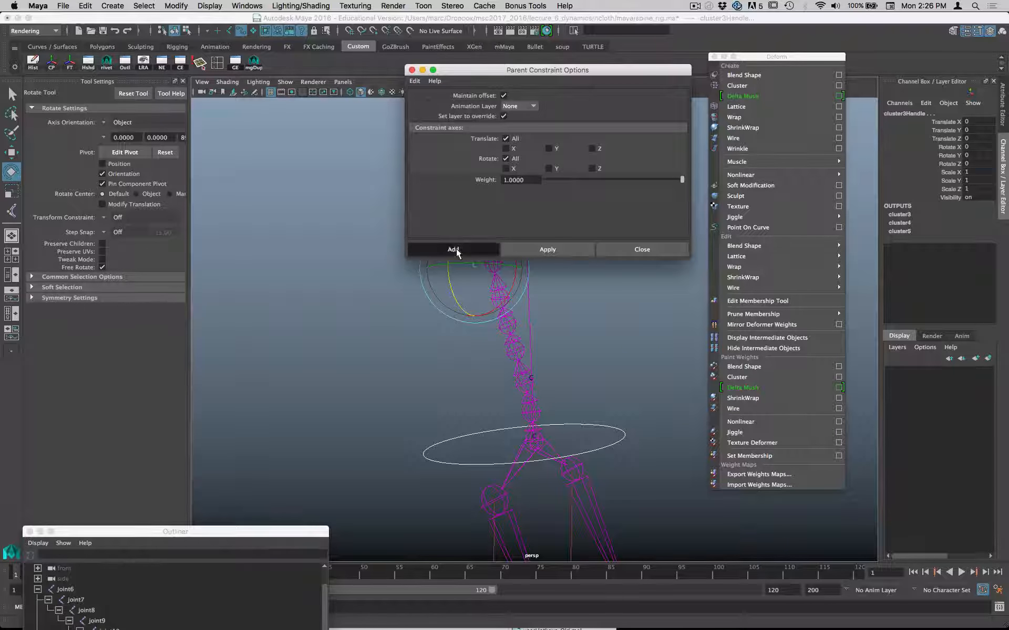
Step: Add a second parent constraint on the middle spine cluster handle, with shoulder_CTRL as its driver
click(476, 111)
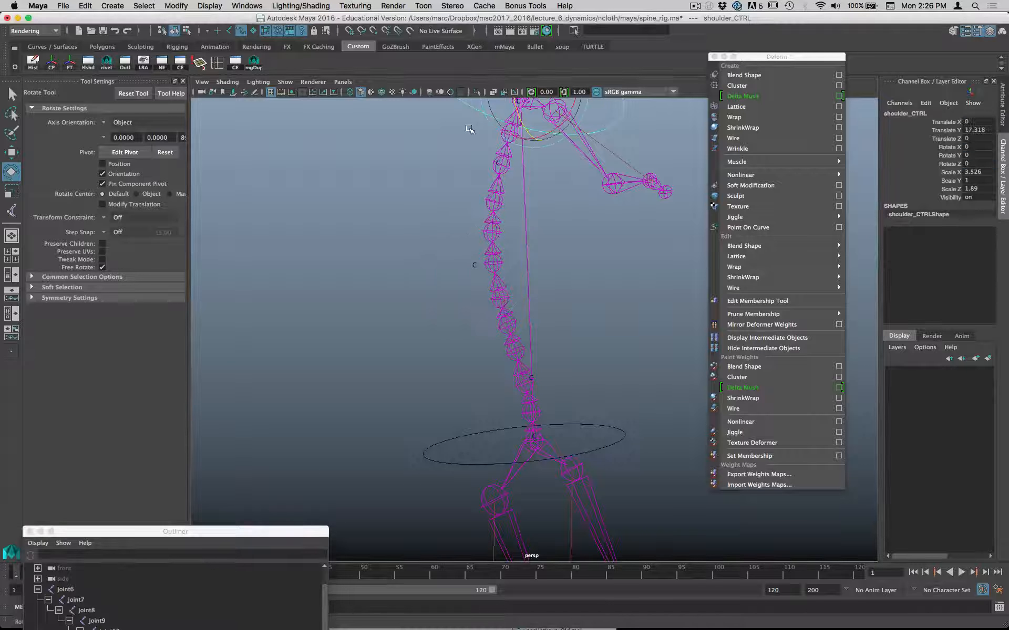
drag(447, 256, 479, 279)
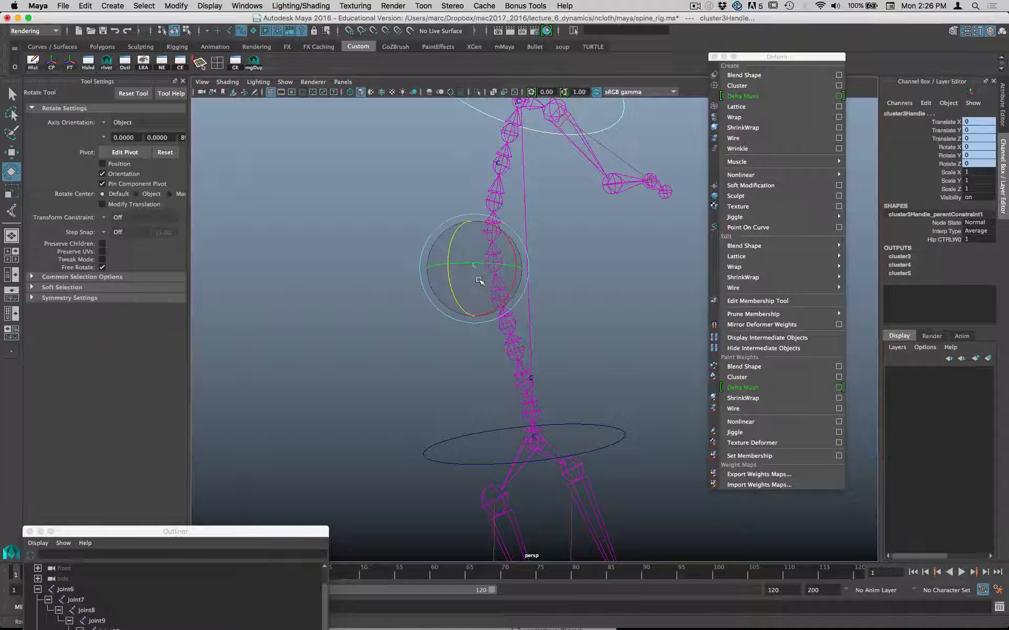
key(space)
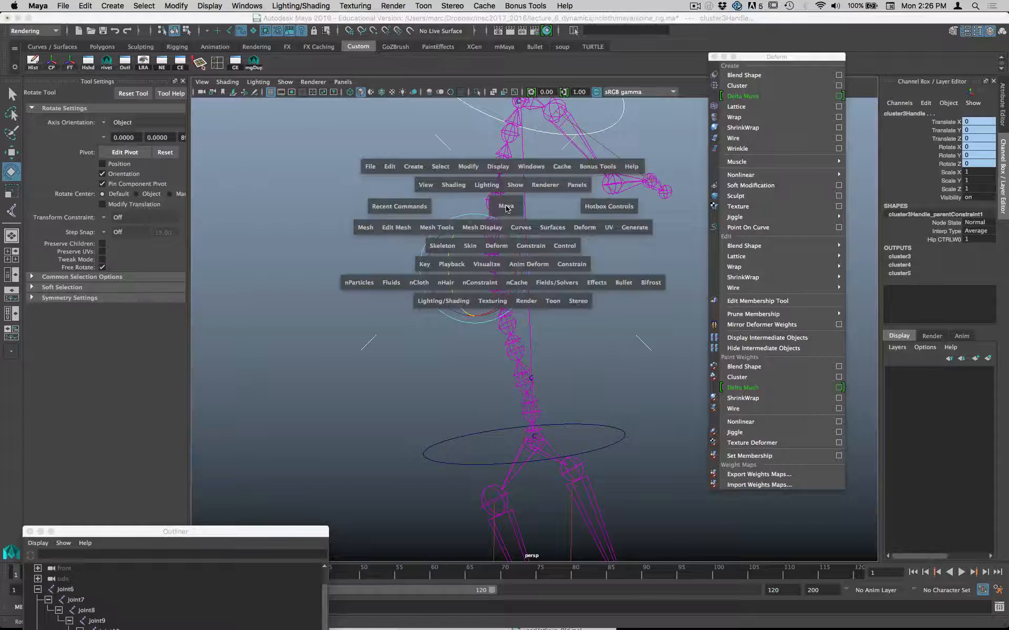
click(568, 264)
click(587, 294)
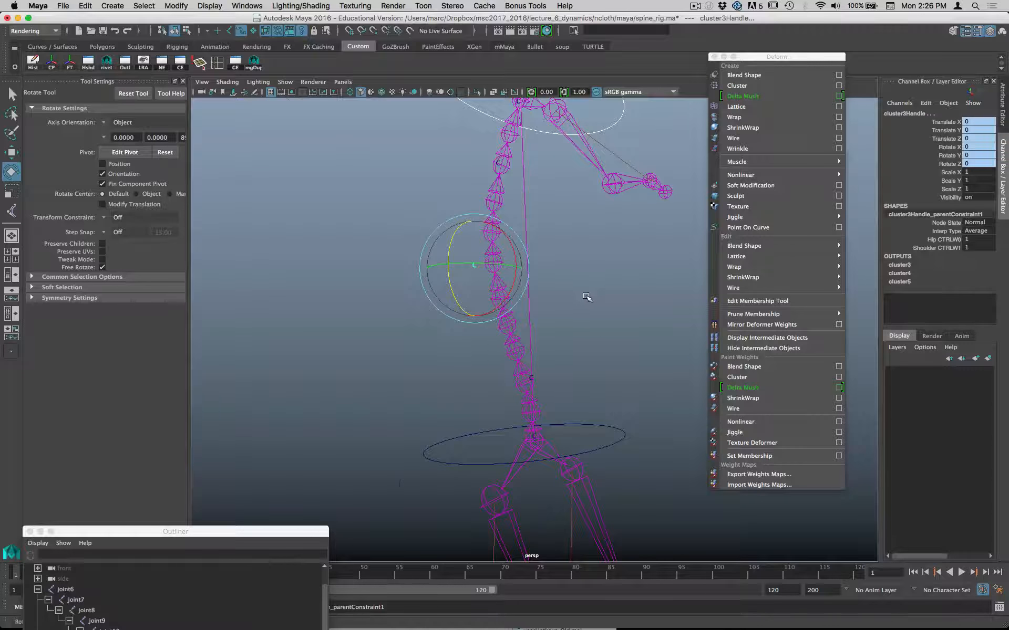
Step: Test the middle of the spine by rotating hipCTRL, and undo the rotation
scroll(587, 297, down, 5)
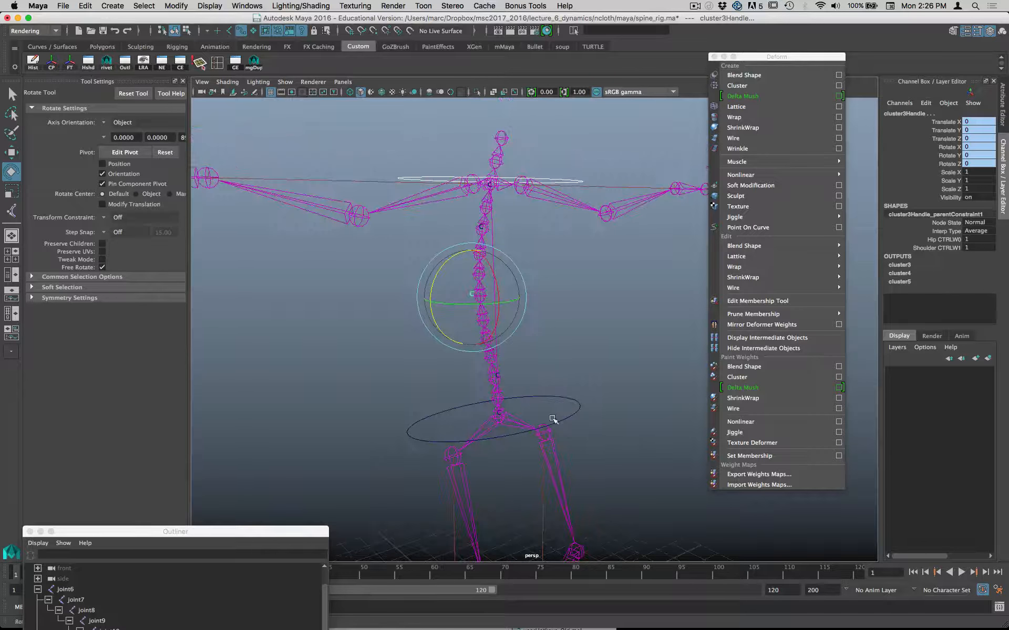
click(524, 401)
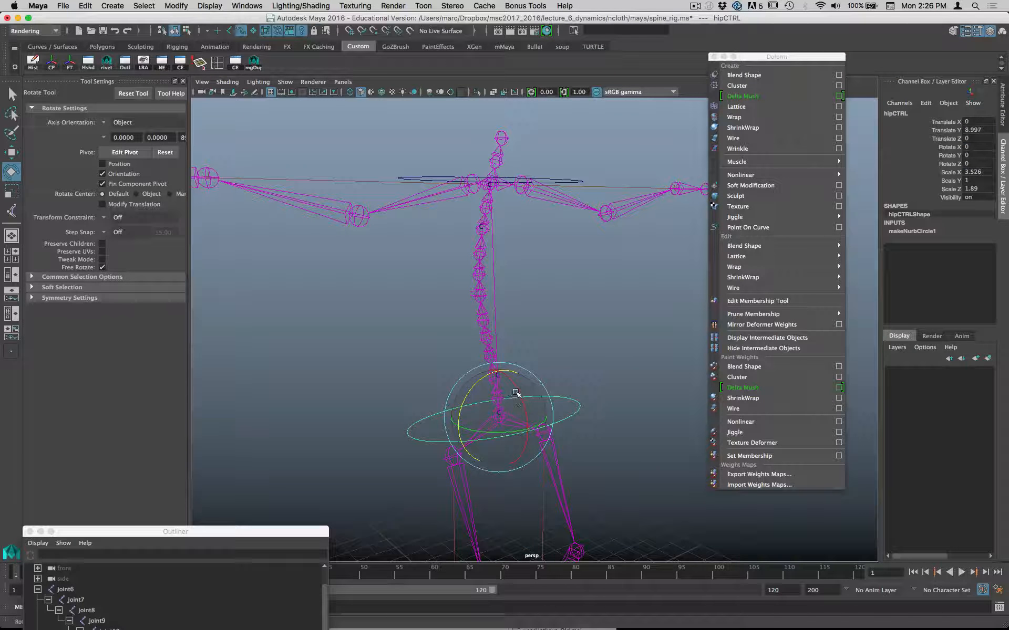
drag(516, 401, 487, 382)
key(z)
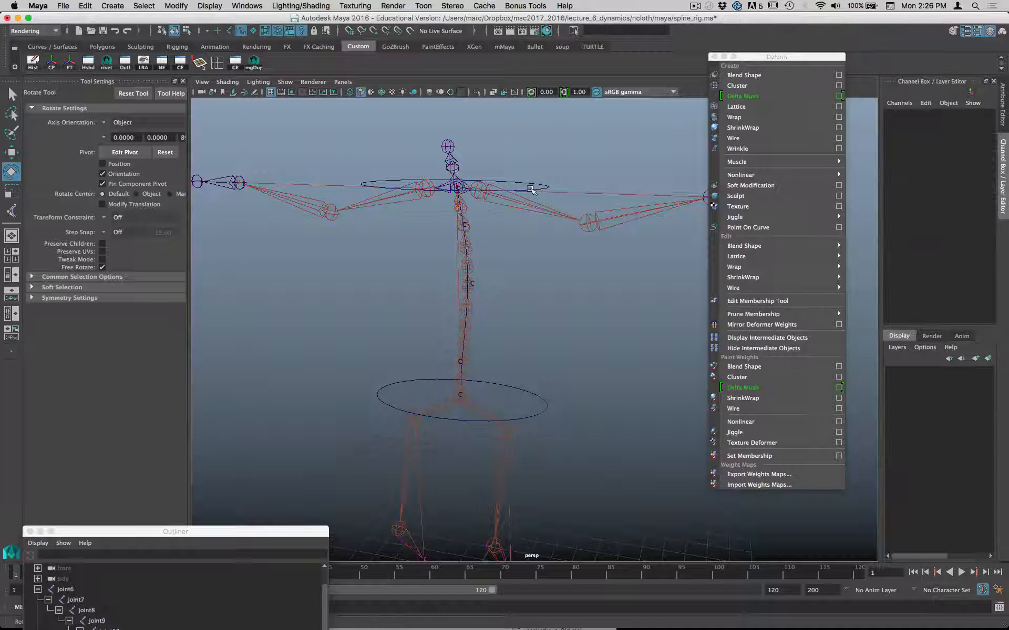
Step: Test the middle of the spine by rotating shoulder_CTRL, and undo the test rotations
click(531, 183)
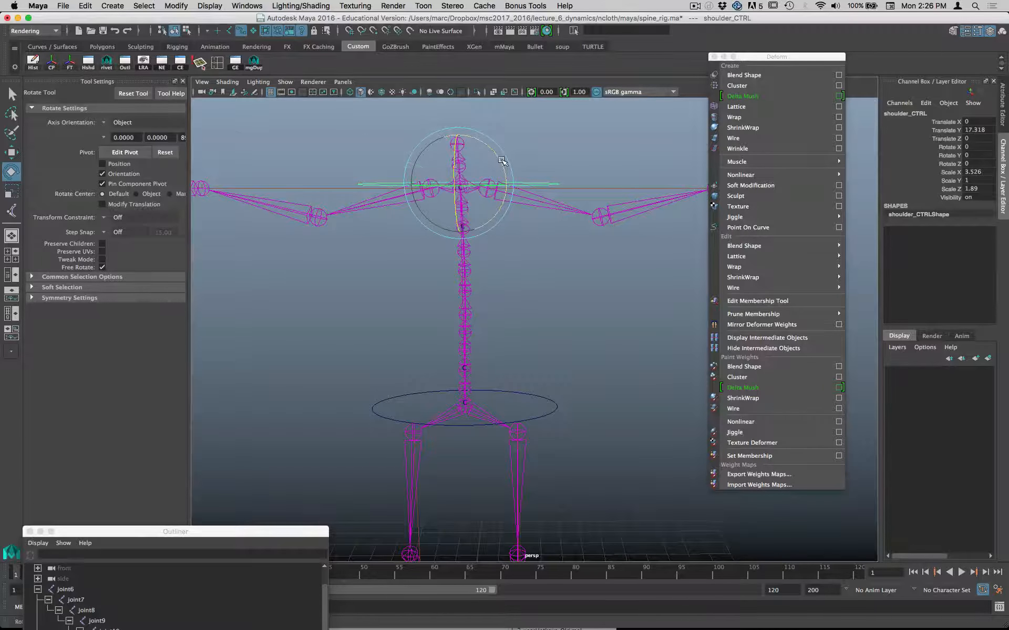
drag(502, 160, 506, 208)
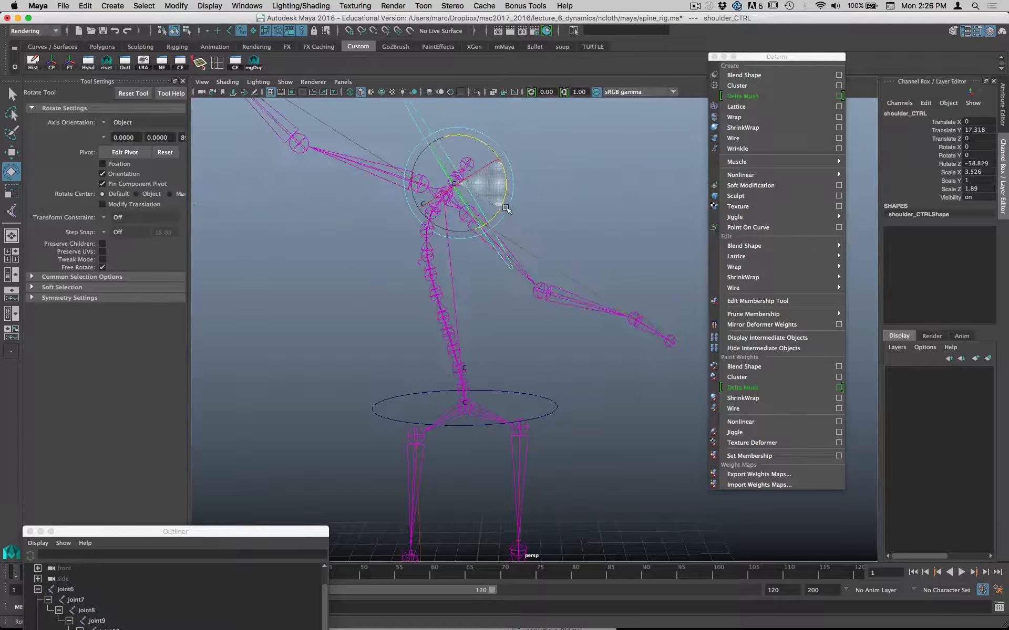
key(z)
alt+drag(489, 164, 567, 165)
key(z)
key(z)
key(z)
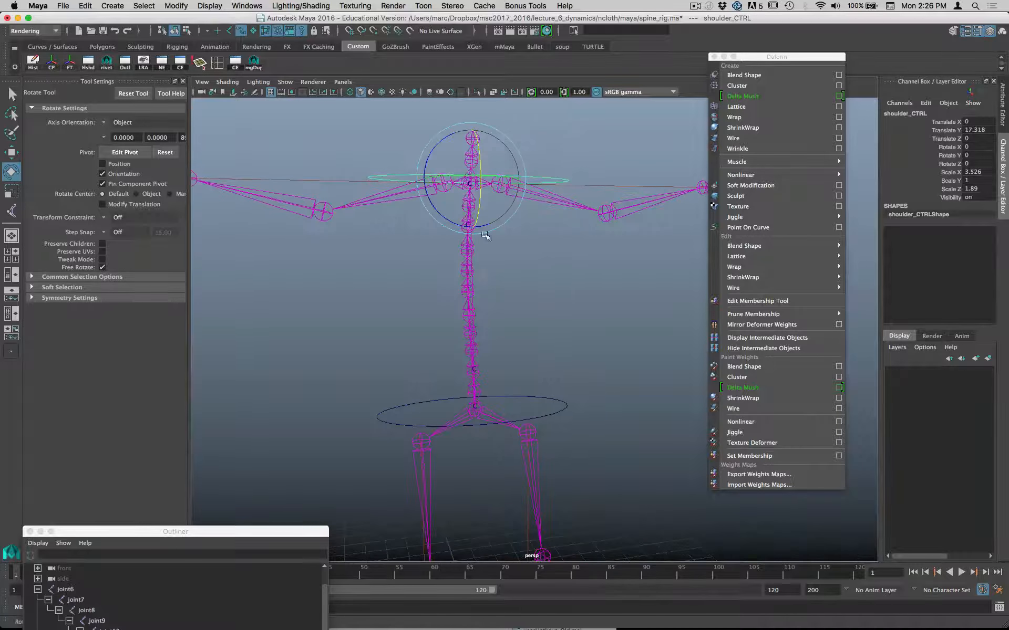
Step: Test whether the pelvis follows by moving hipCTRL, undo the move, and clear the selection
alt+drag(471, 188, 557, 316)
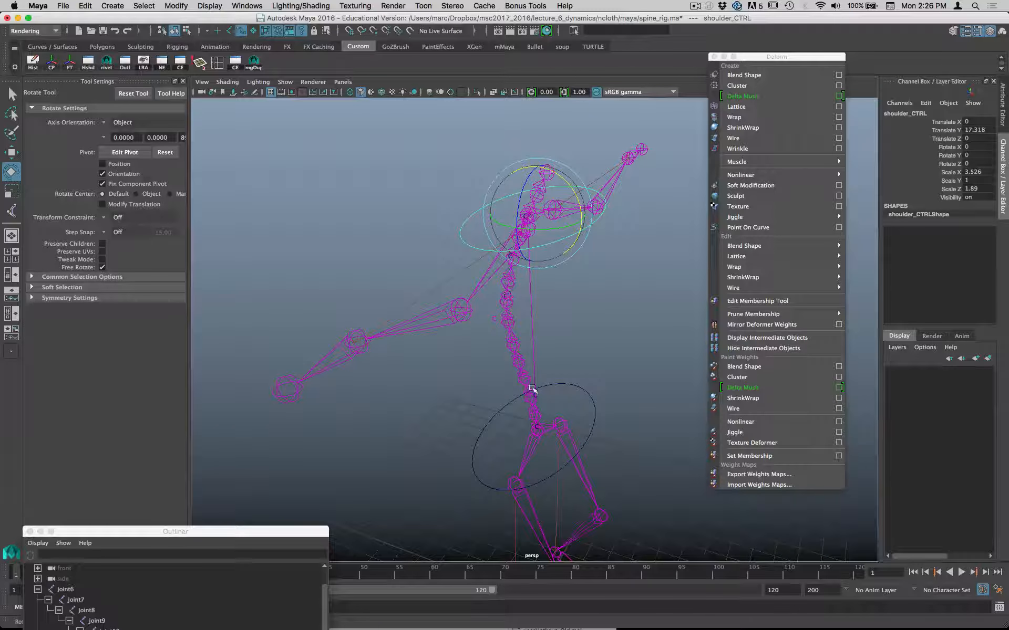
alt+drag(511, 375, 420, 301)
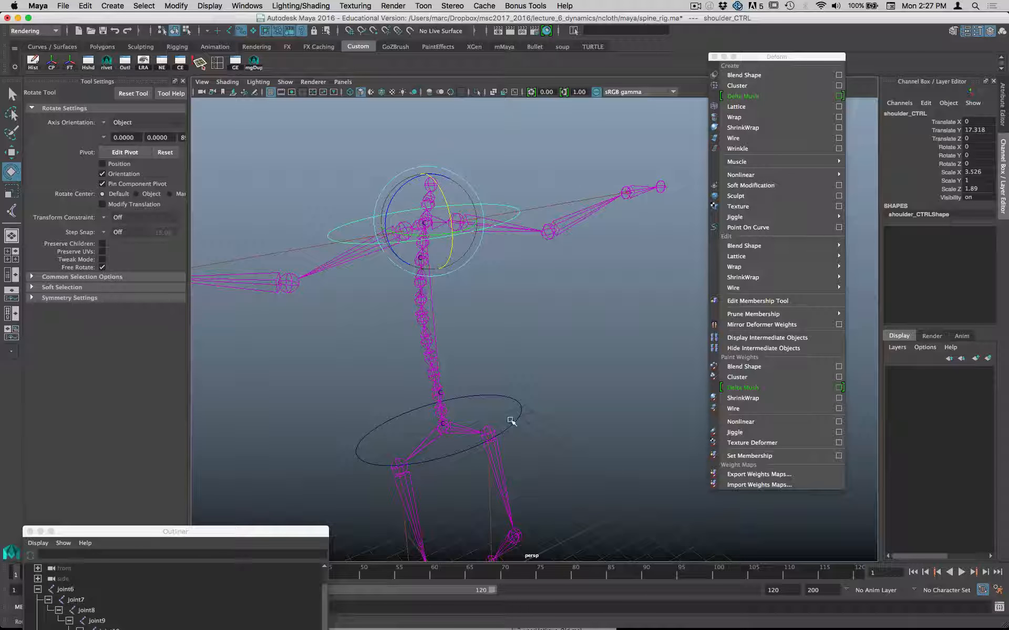
mouse_move(523, 413)
alt+mouse_down()
mouse_move(538, 403)
mouse_move(496, 418)
mouse_move(530, 407)
alt+mouse_up()
key(w)
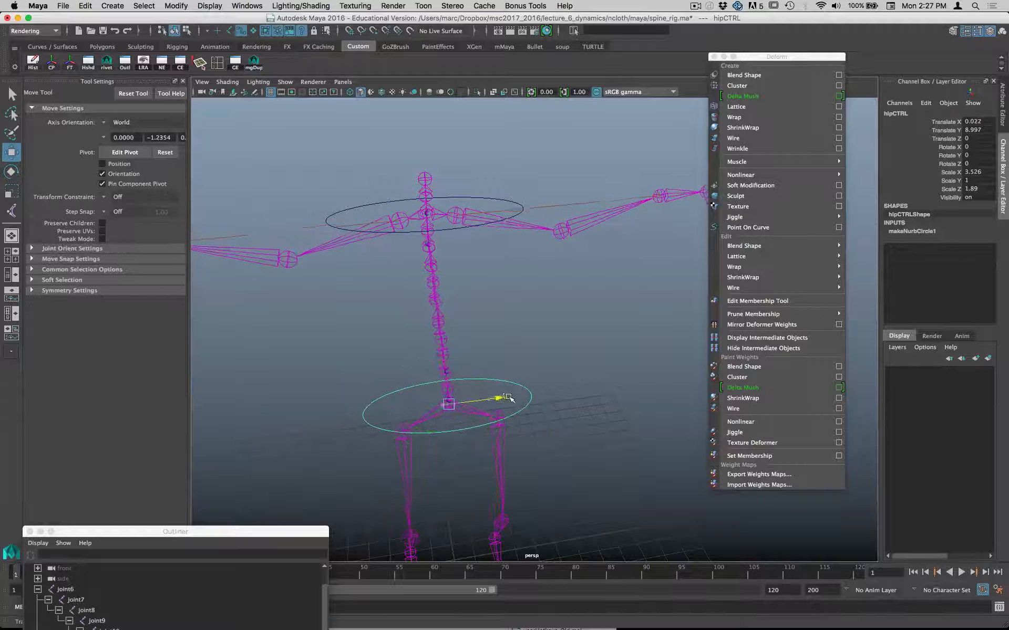
alt+drag(458, 411, 597, 408)
click(597, 407)
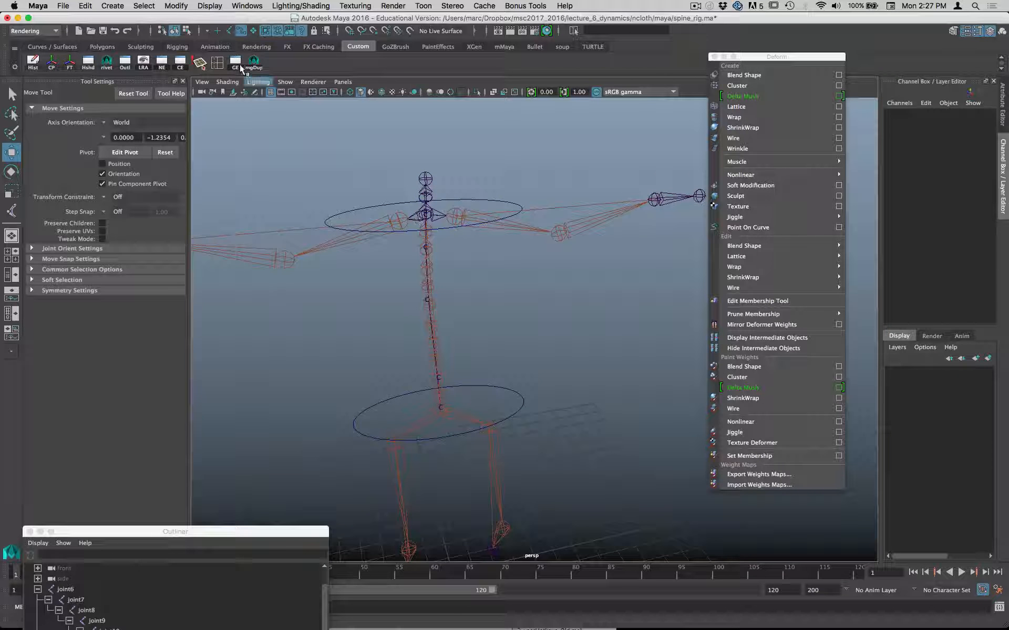
Step: Parent-constrain the skeleton's root joint, joint6, to hipCTRL
click(230, 31)
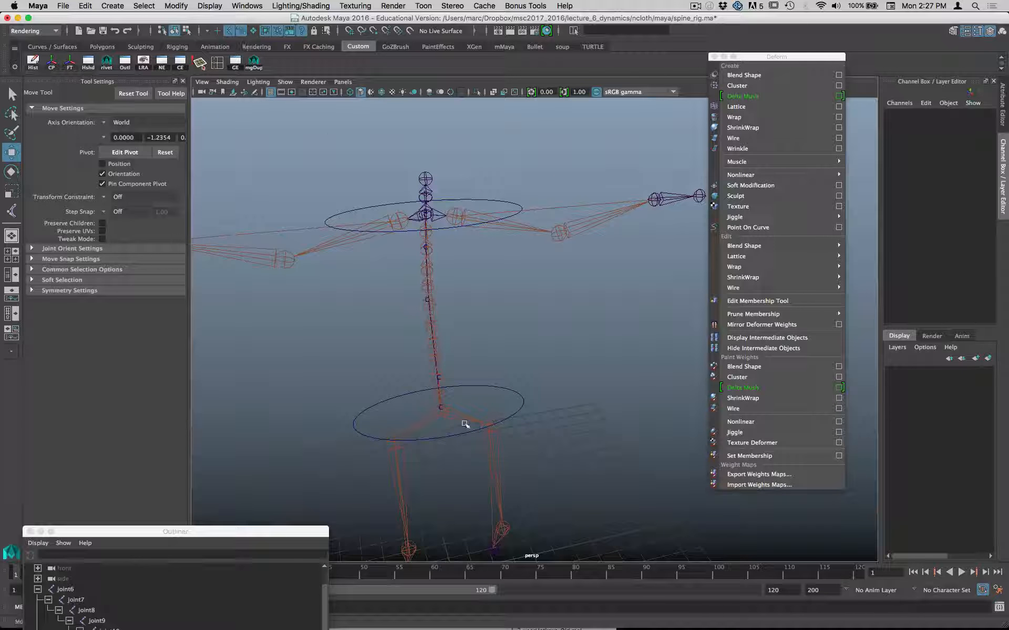
click(505, 426)
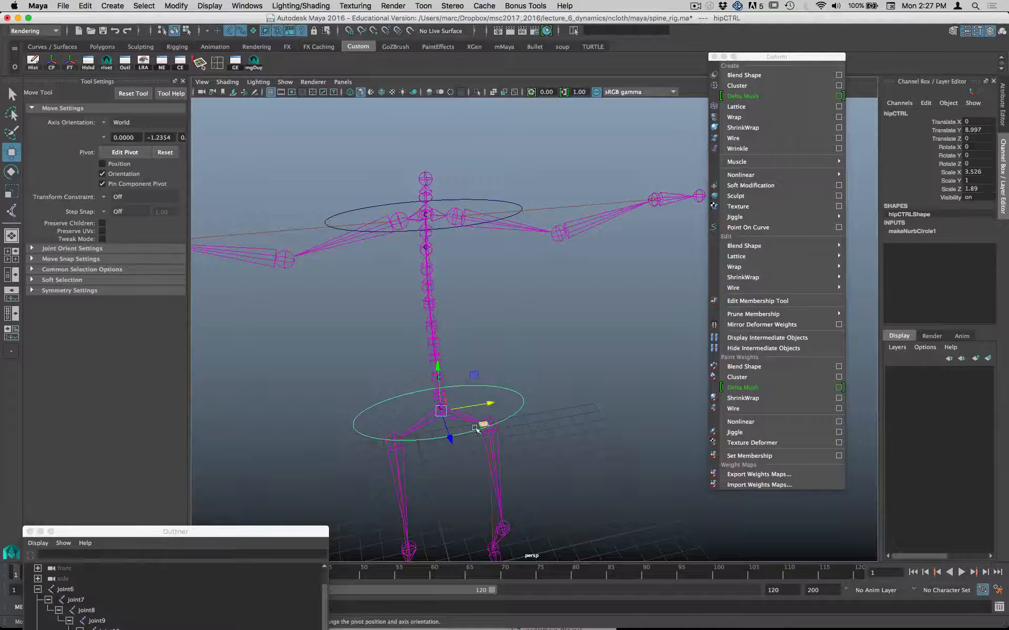
key(q)
click(442, 411)
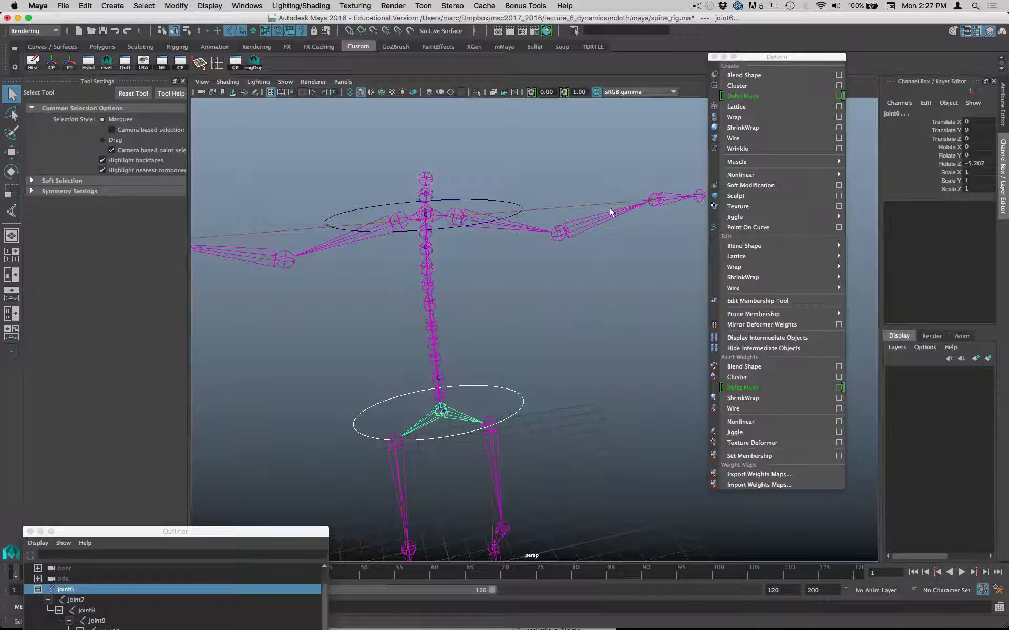
key(space)
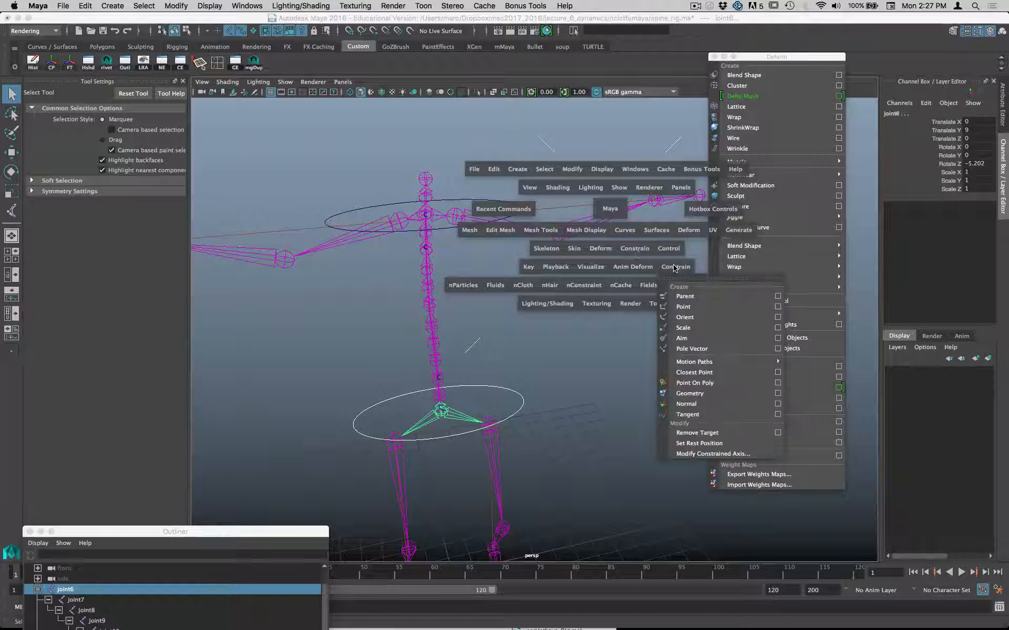
click(673, 267)
click(693, 292)
Step: Test the pelvis and legs by moving and rotating hipCTRL, and undo the test changes
alt+drag(596, 299, 500, 310)
drag(505, 350, 509, 349)
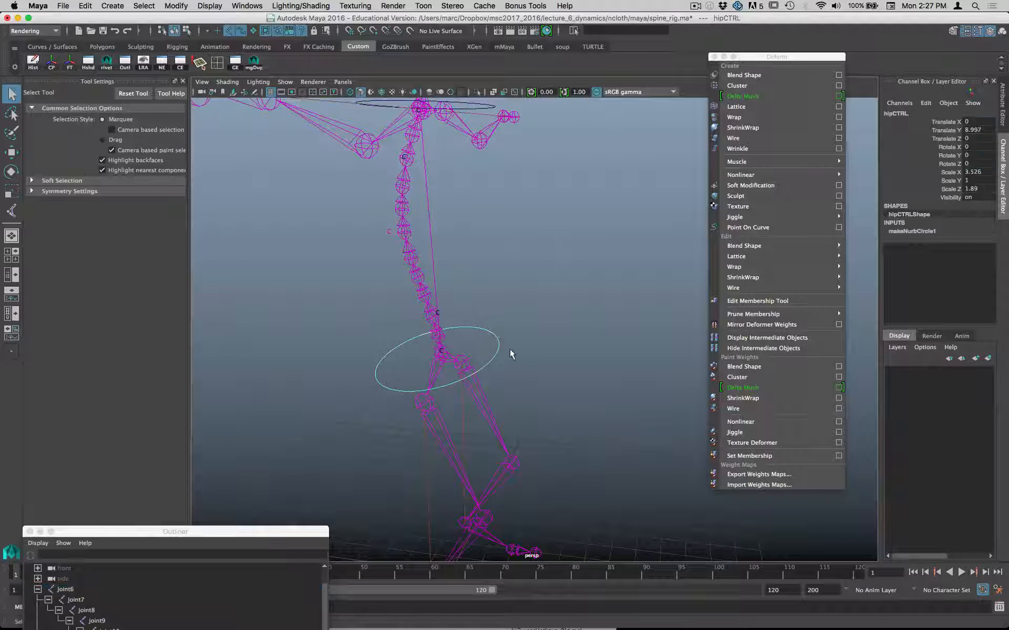
key(w)
drag(444, 311, 474, 342)
key(z)
key(e)
key(z)
Step: Test the upper body's bend and twist by rotating shoulder_CTRL, and undo the rotations
alt+drag(536, 329, 432, 286)
click(420, 277)
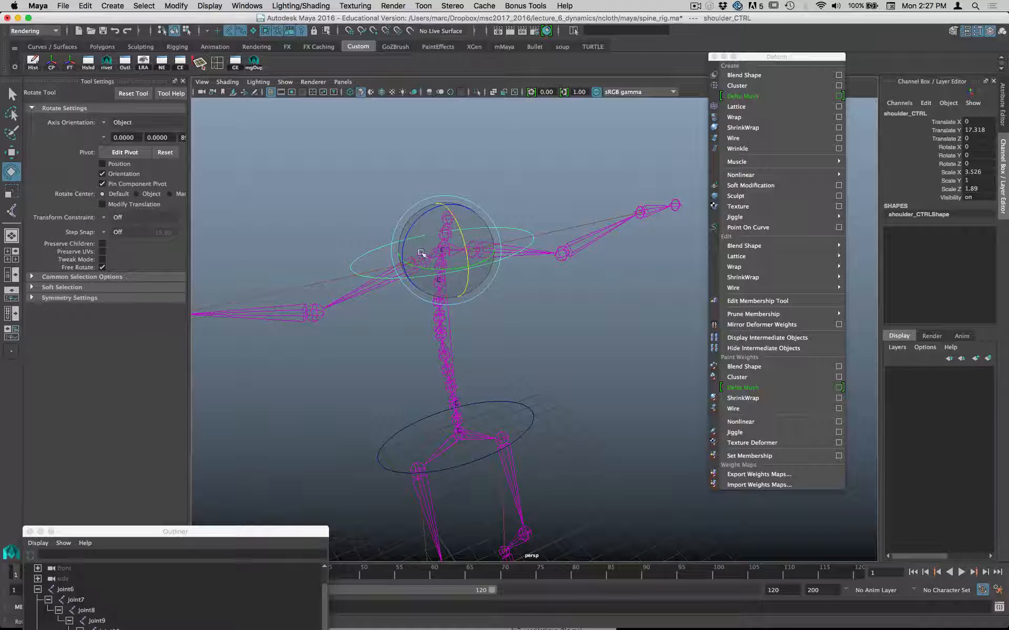
drag(423, 269, 455, 274)
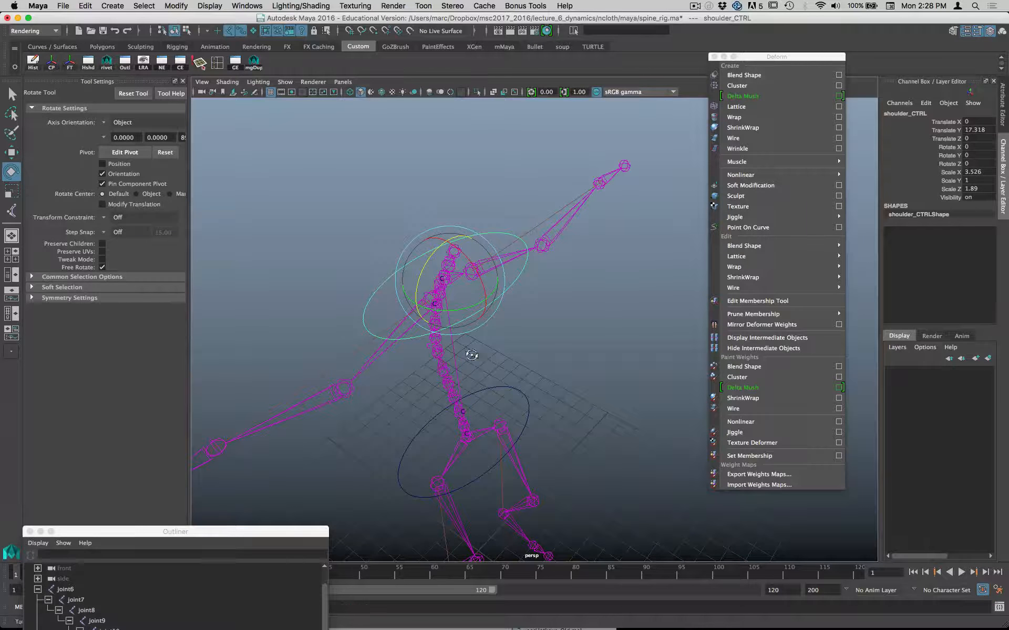
alt+drag(473, 353, 498, 379)
mouse_move(467, 270)
mouse_down()
mouse_move(480, 305)
mouse_move(462, 279)
mouse_up()
key(super+z)
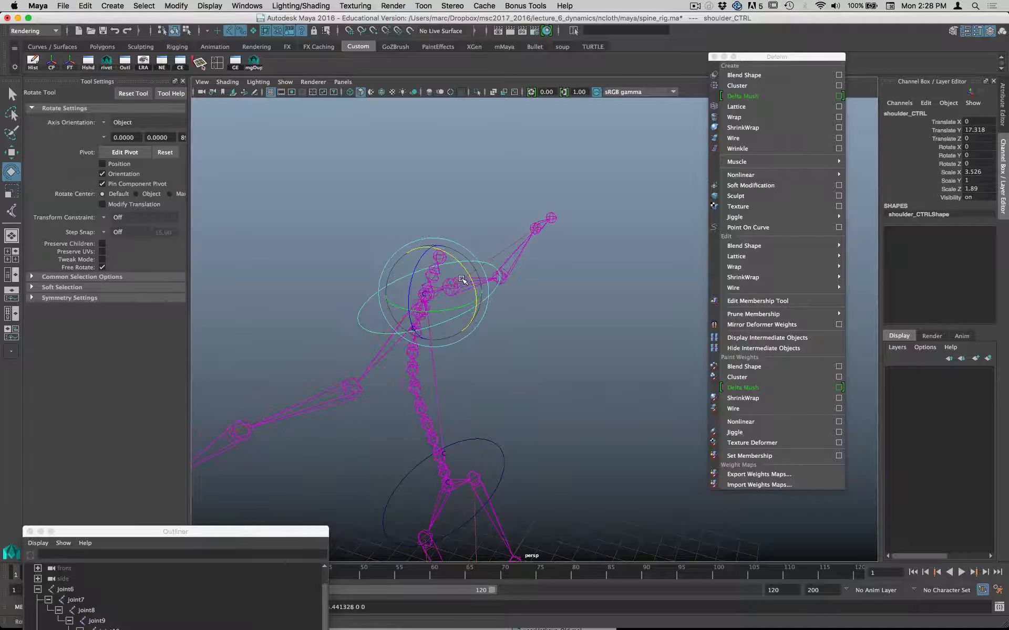
alt+drag(525, 353, 413, 359)
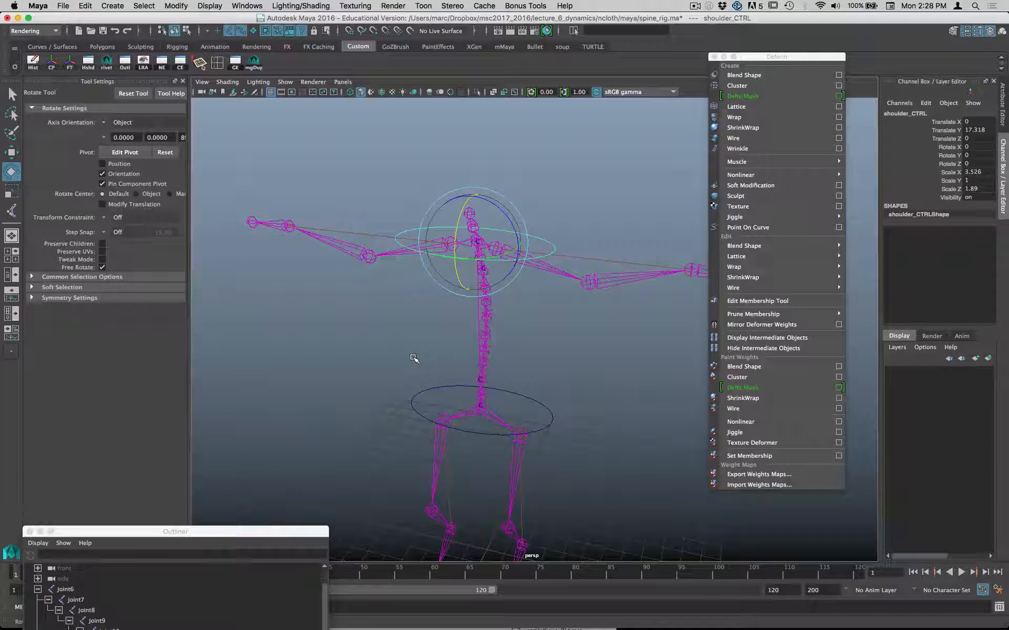
alt+drag(531, 360, 553, 347)
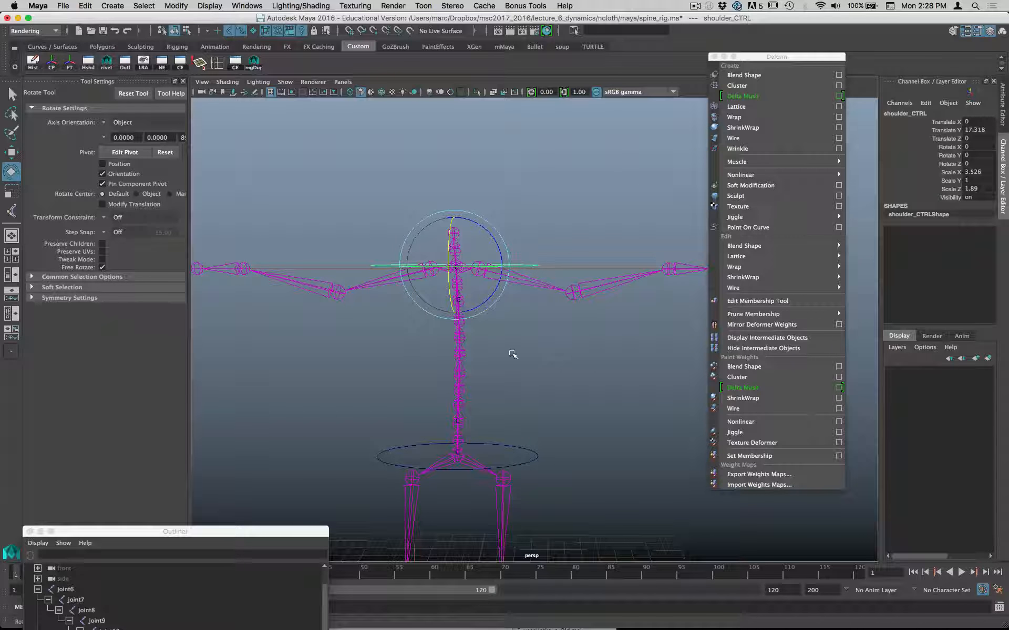
alt+drag(512, 354, 565, 258)
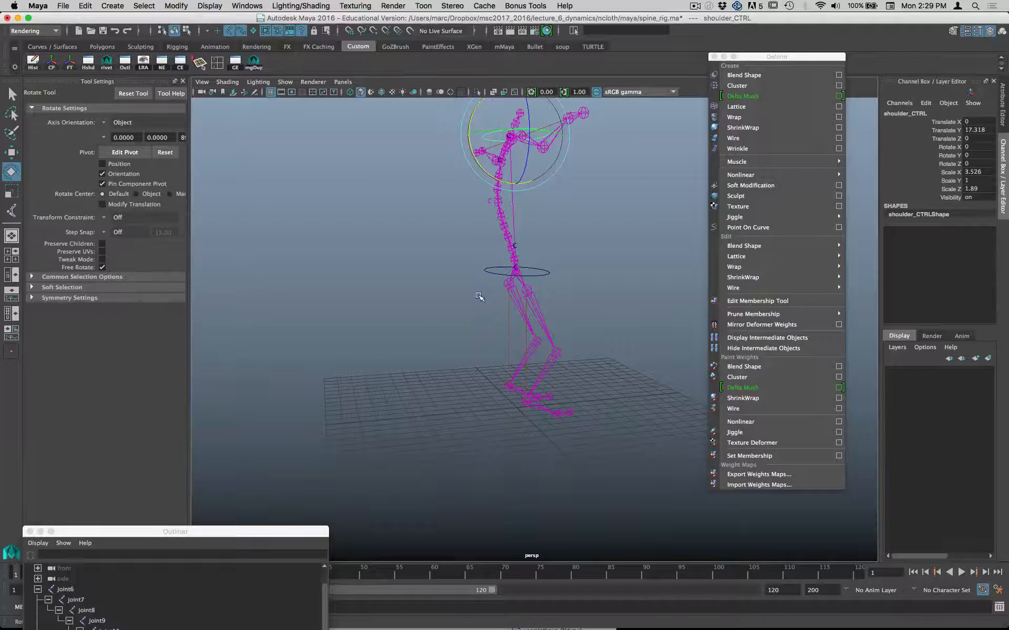
Step: Create a polygon sphere and move it well clear of the skeleton, to about X -28.5, Y 17.6
alt+drag(482, 290, 490, 316)
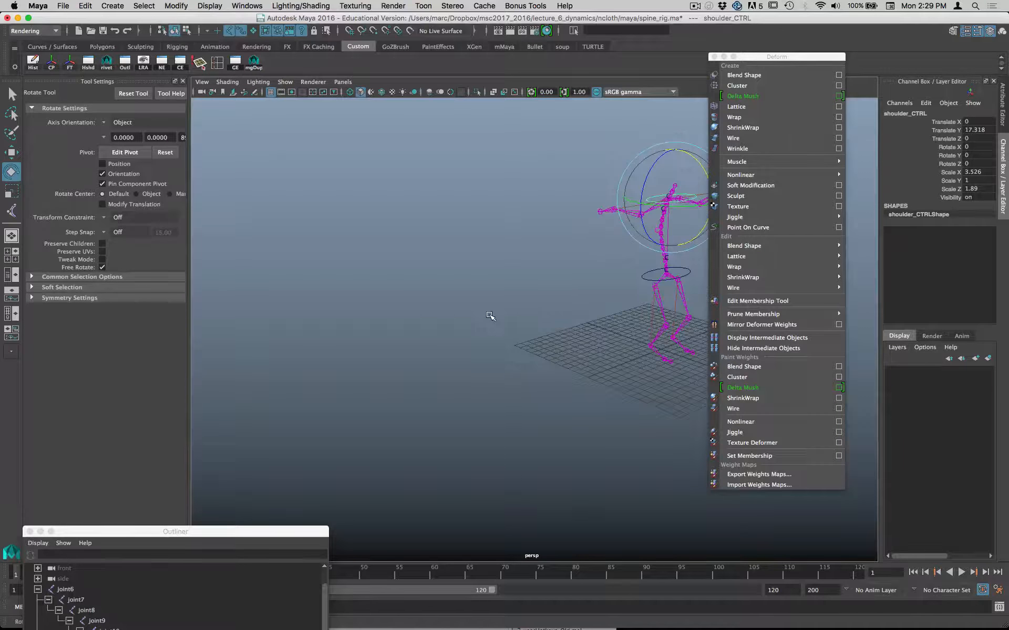
key(space)
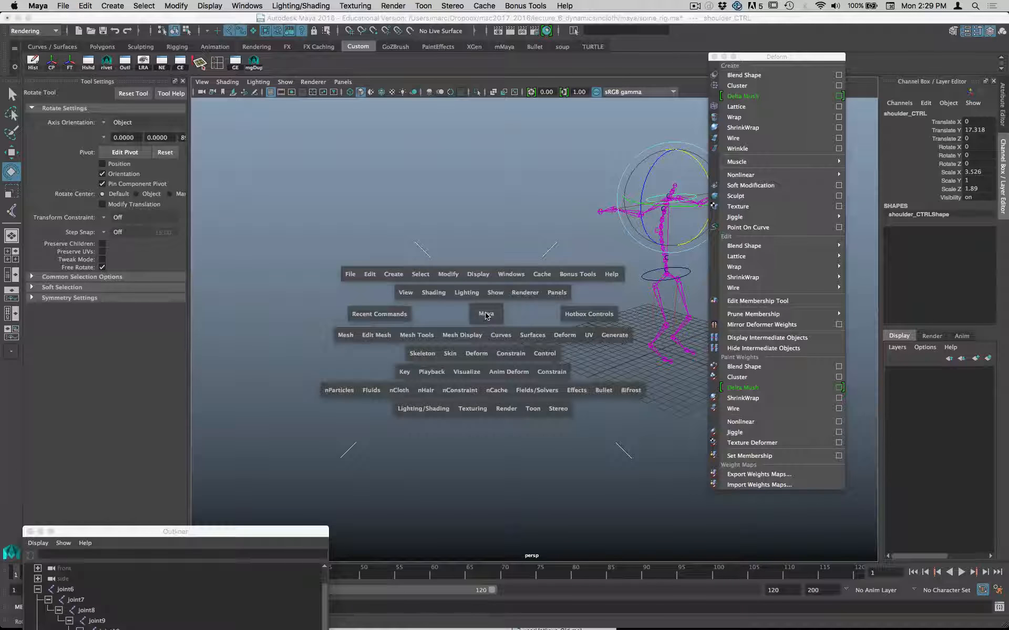
click(394, 274)
mouse_move(408, 314)
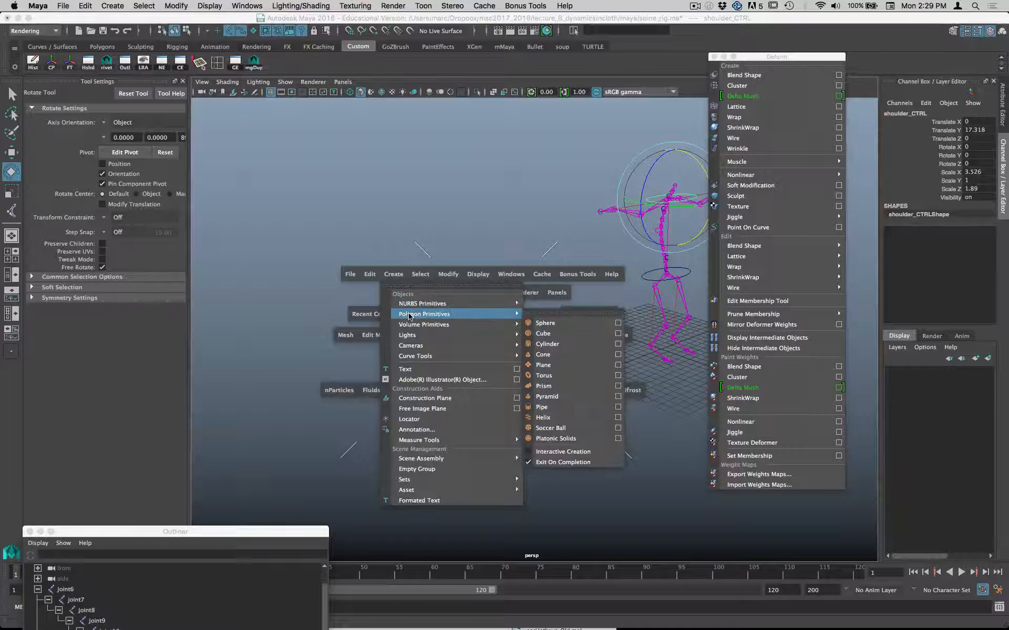
click(572, 330)
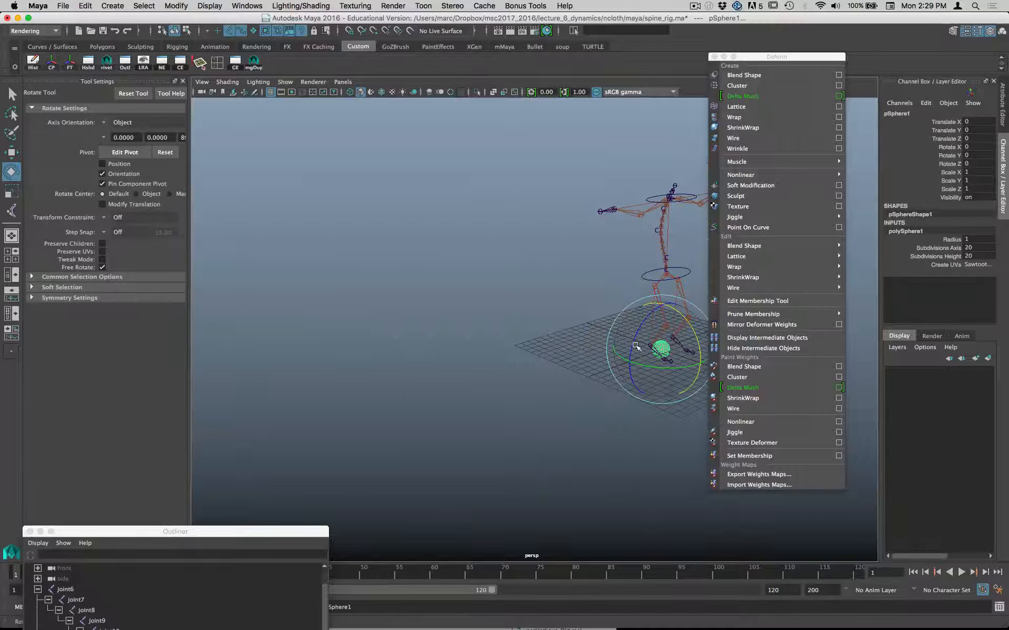
key(w)
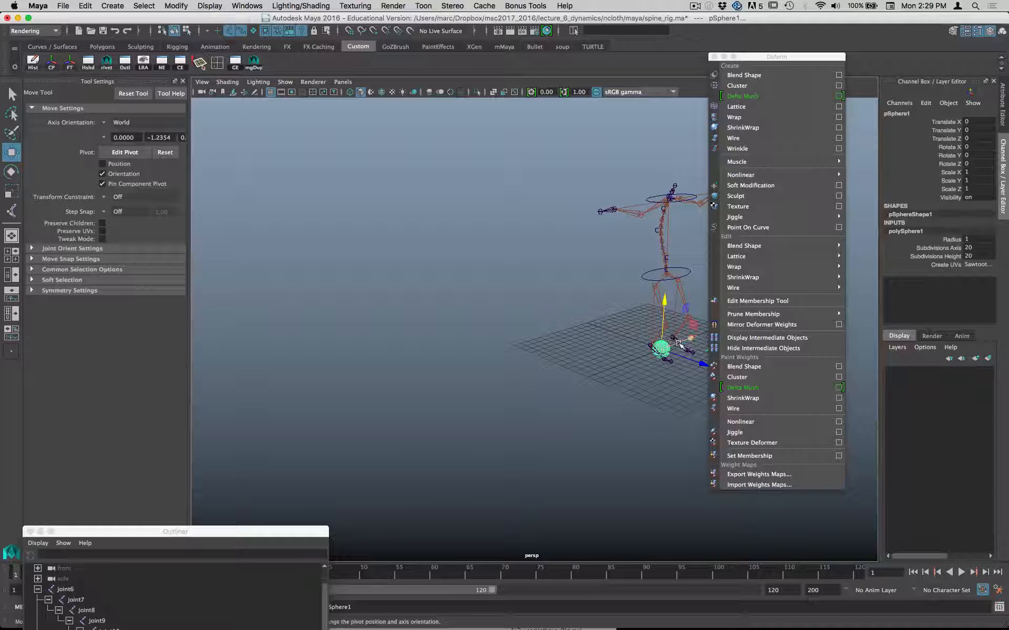
drag(657, 349, 447, 219)
Step: Duplicate the sphere and place the copy directly below the original, at about Translate Y 15.3
key(super+d)
alt+right_drag(409, 263, 450, 261)
alt+middle_drag(400, 257, 437, 331)
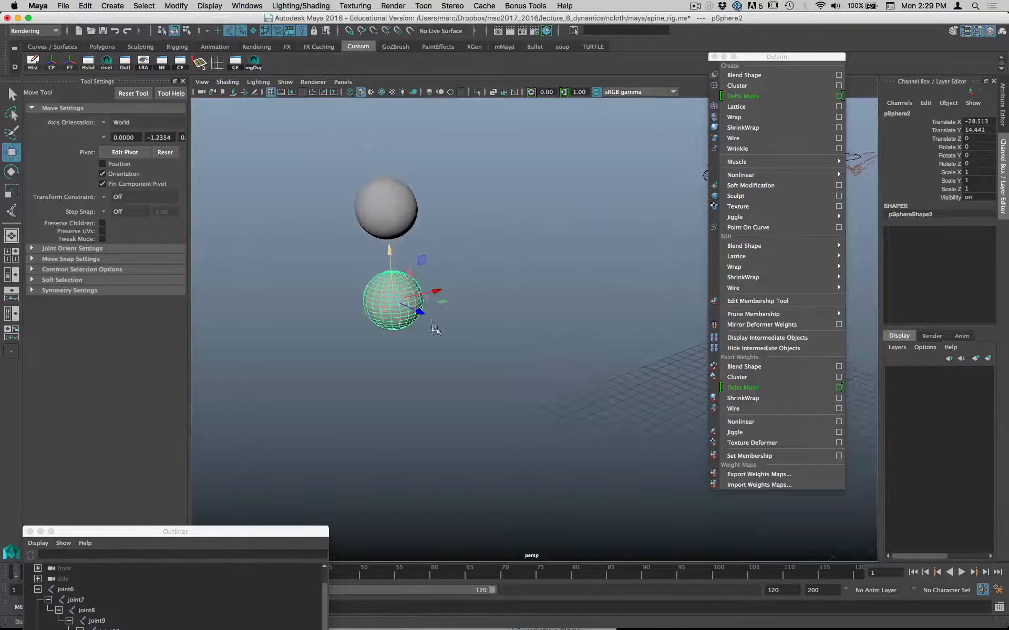
alt+right_drag(437, 331, 486, 302)
alt+middle_drag(486, 302, 623, 345)
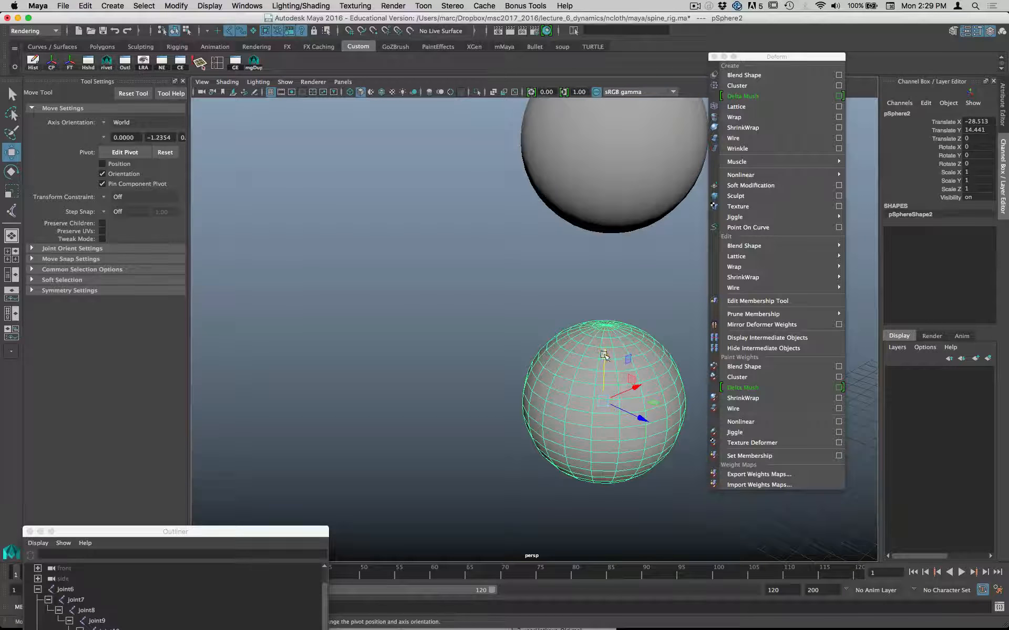
drag(603, 351, 602, 284)
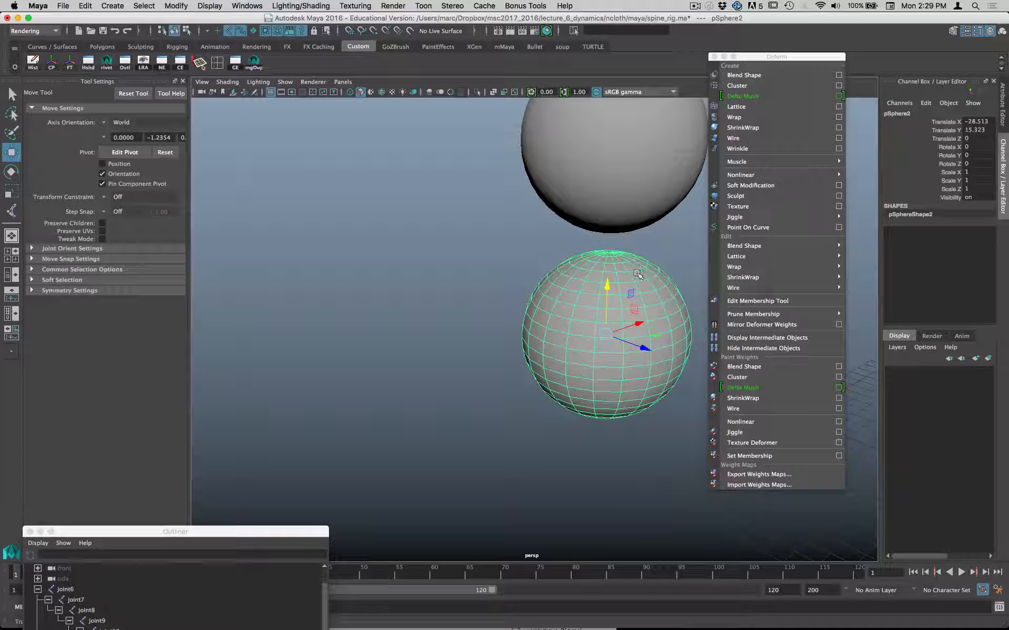
Step: Convert a horizontal edge loop near the top of the lower sphere to a curve with Polygon Edges to Curve
key(f)
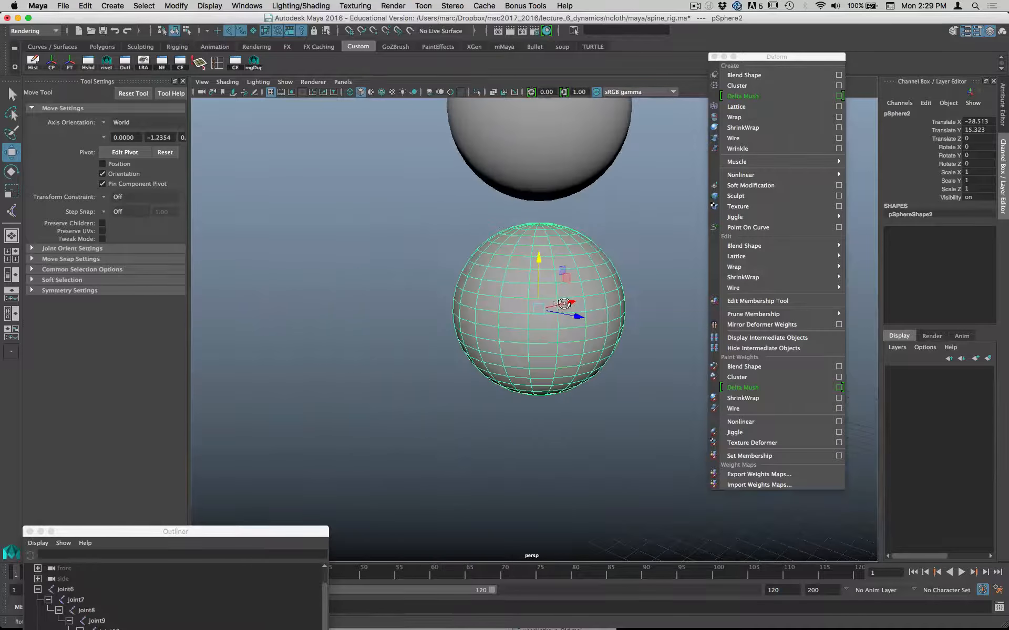
right_drag(582, 270, 584, 240)
click(580, 256)
double_click(580, 256)
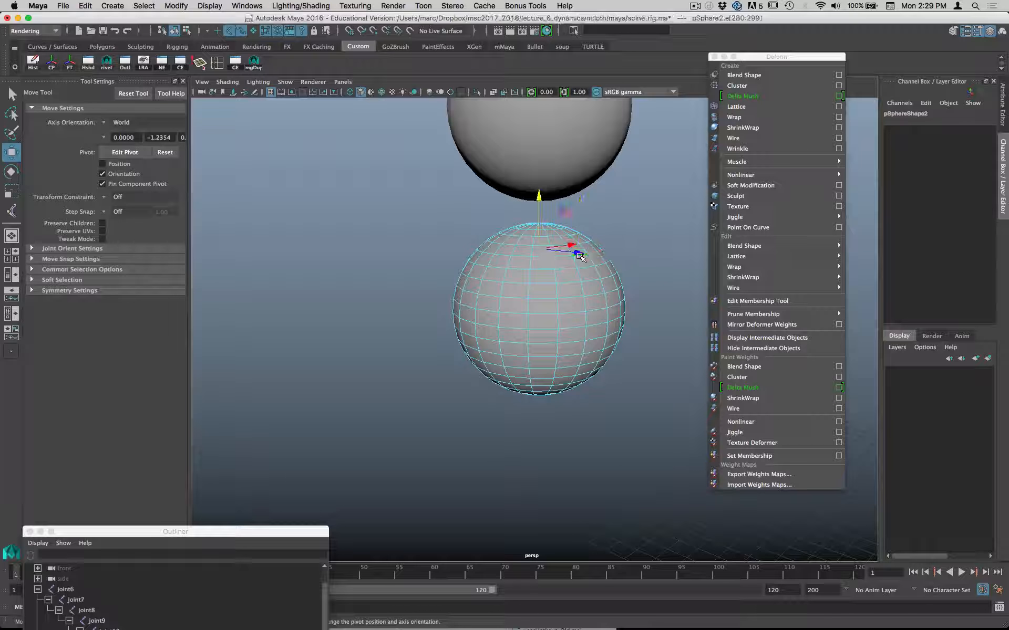
key(space)
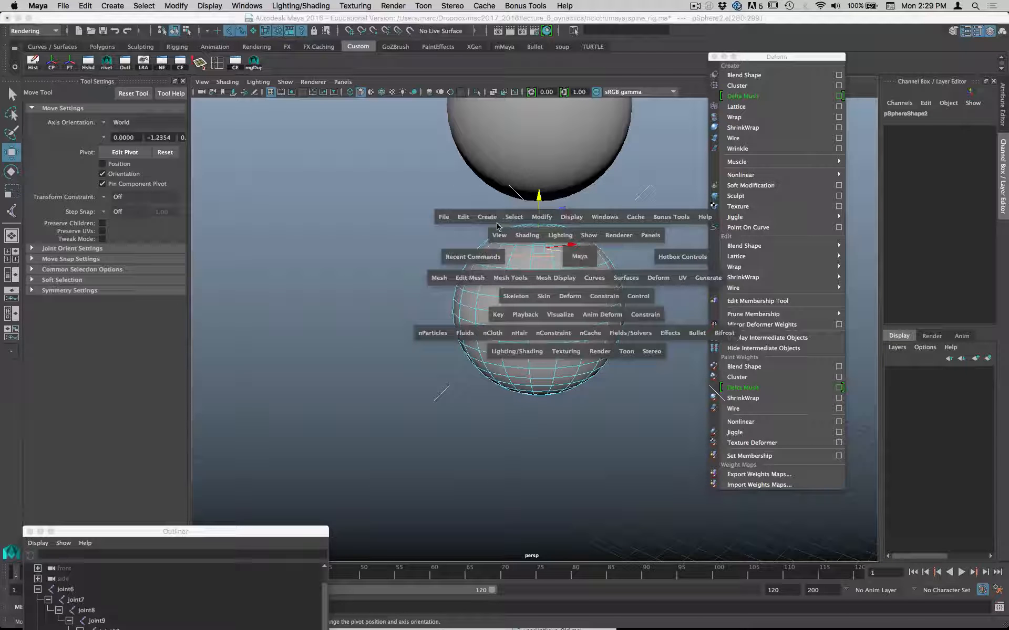
click(541, 217)
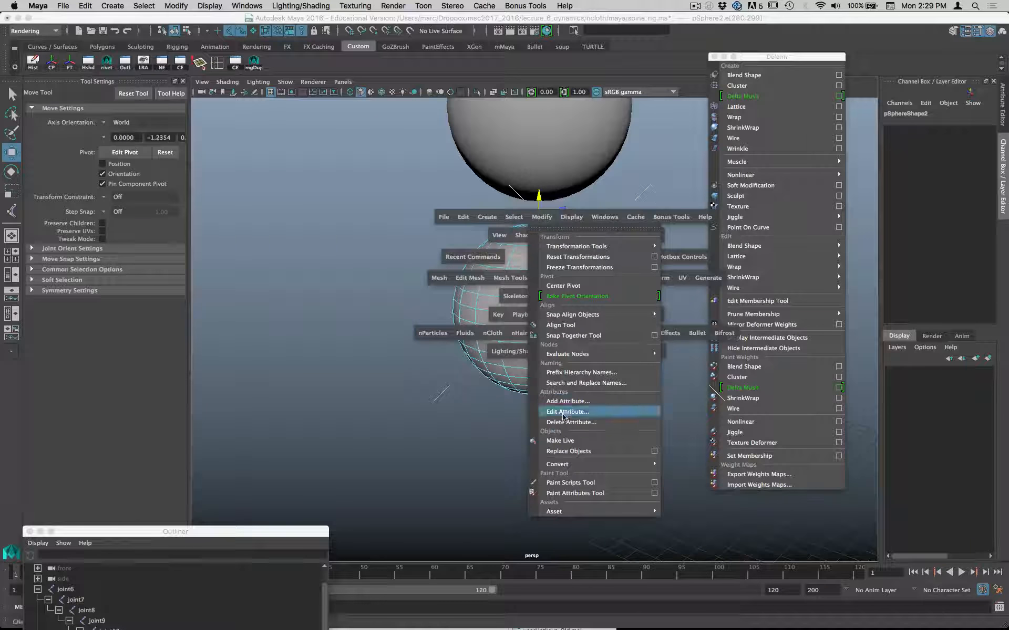
mouse_move(578, 468)
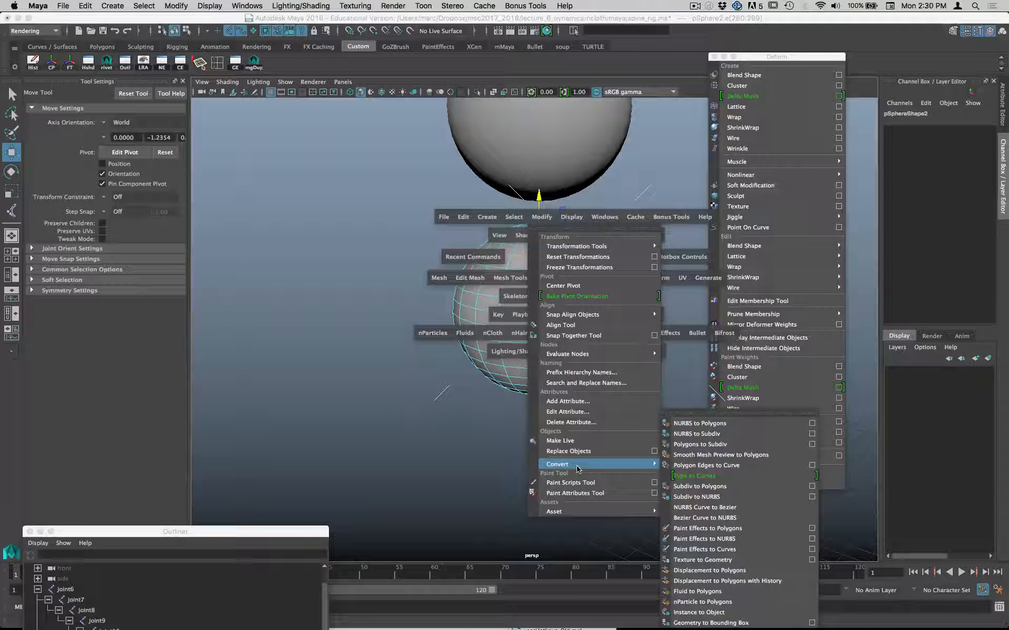
click(710, 468)
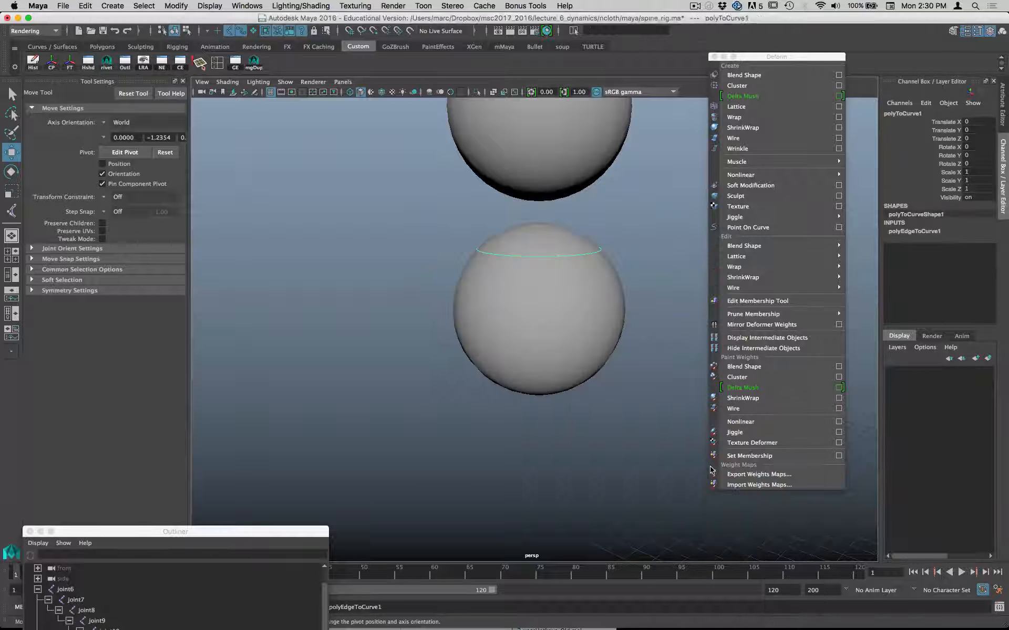
Step: Test whether the extracted curve follows its mesh by moving the lower sphere vertically, and undo the move
click(569, 375)
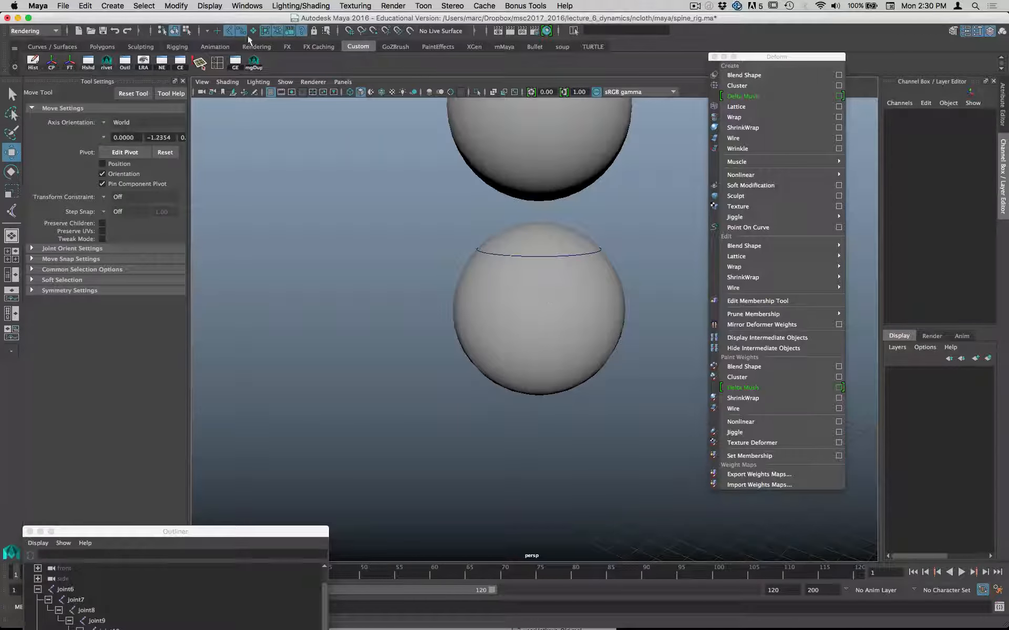
click(504, 314)
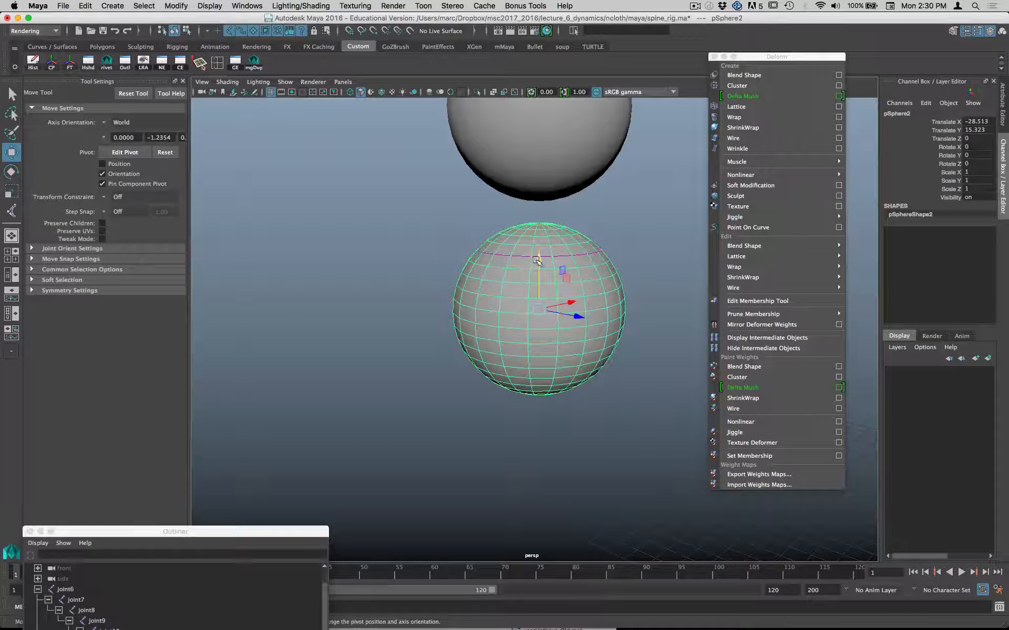
mouse_move(537, 260)
mouse_down()
mouse_move(538, 297)
mouse_move(538, 282)
mouse_up()
key(super+z)
Step: Convert a horizontal edge loop near the bottom of the upper sphere to a curve with Polygon Edges to Curve
alt+middle_drag(575, 258, 575, 356)
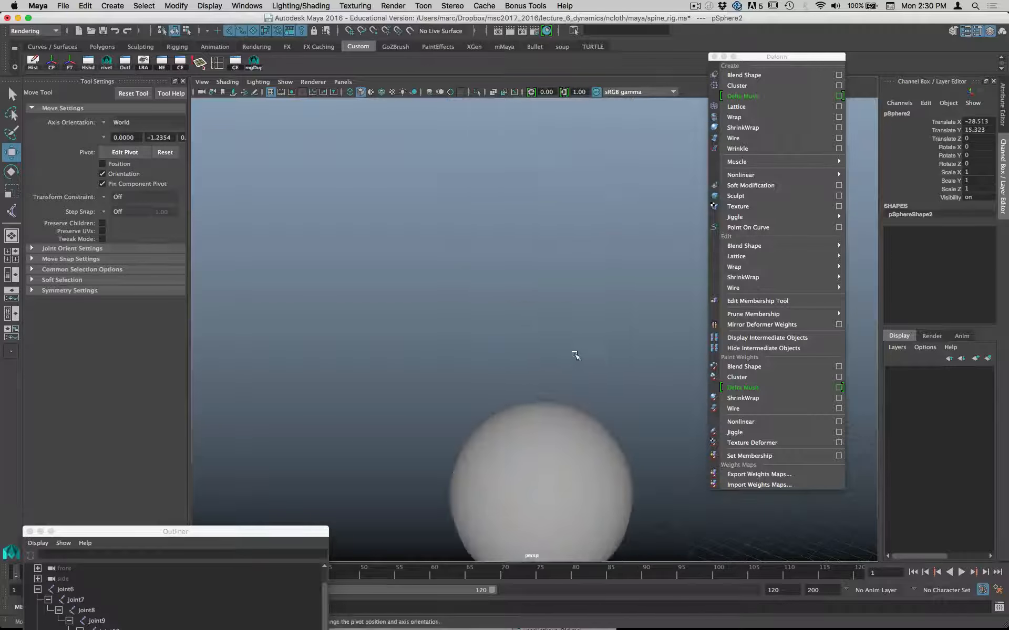
click(525, 371)
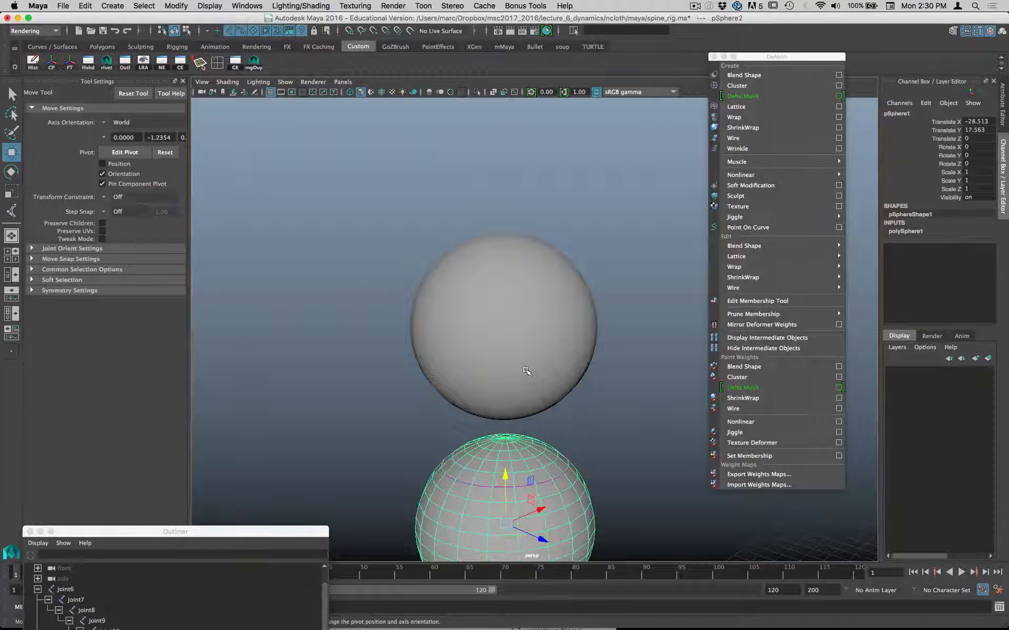
right_drag(519, 317, 516, 287)
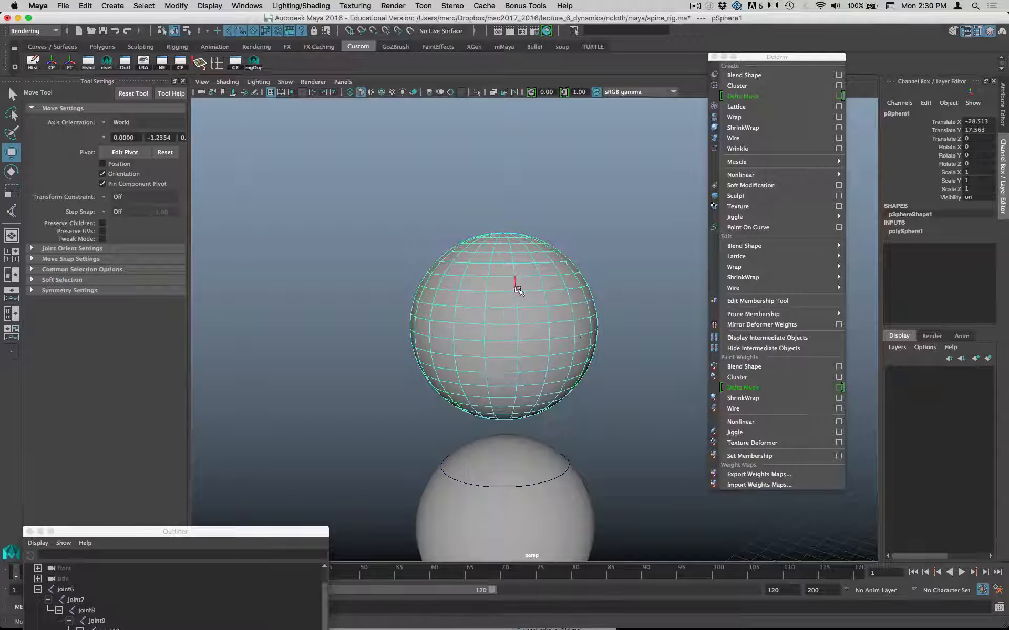
double_click(500, 397)
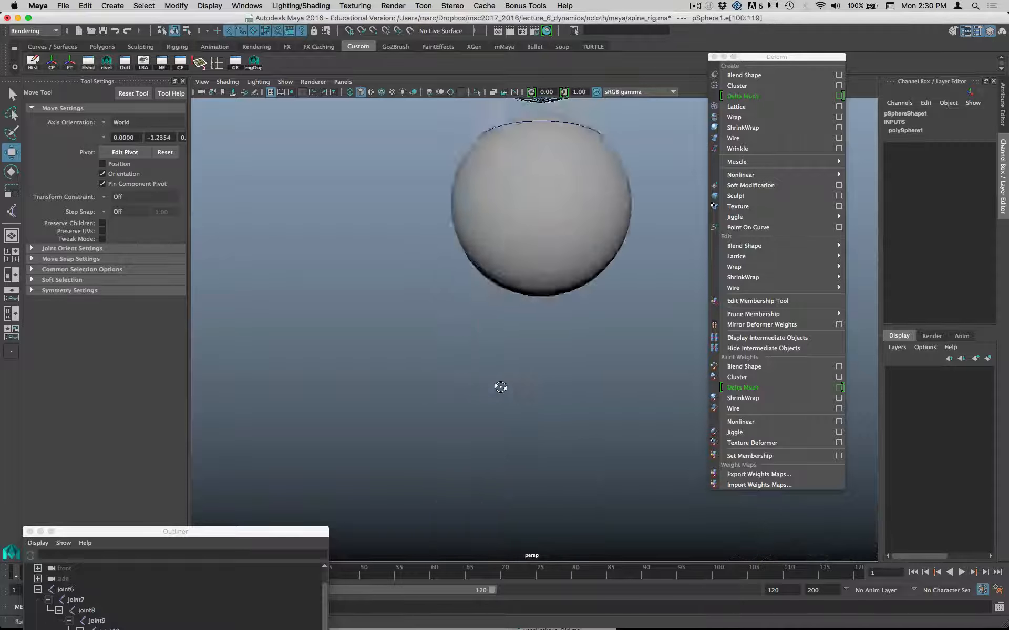
key(f)
alt+middle_drag(502, 387, 489, 427)
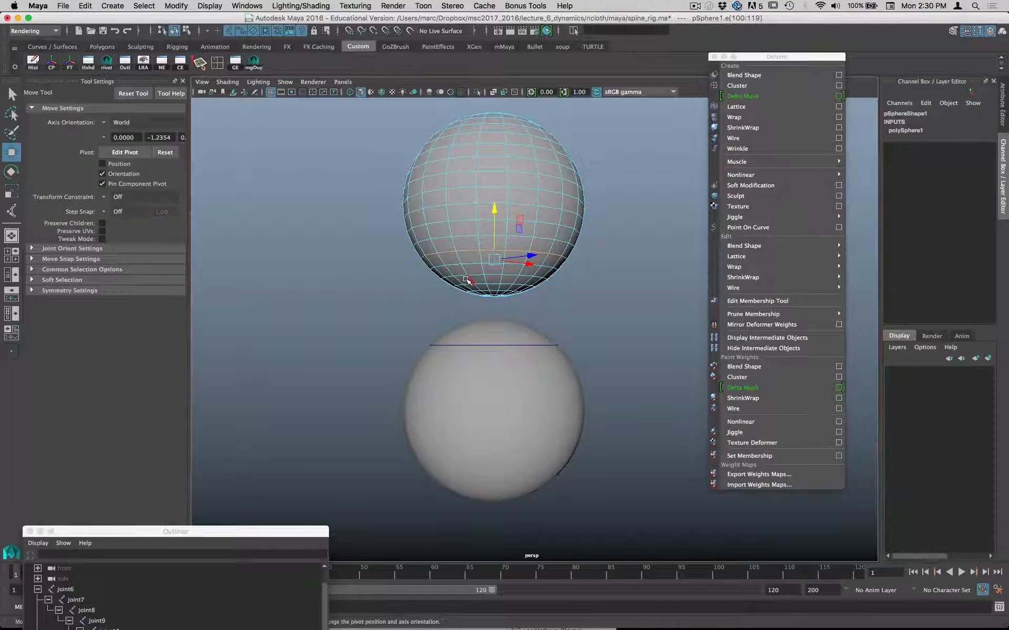
click(177, 6)
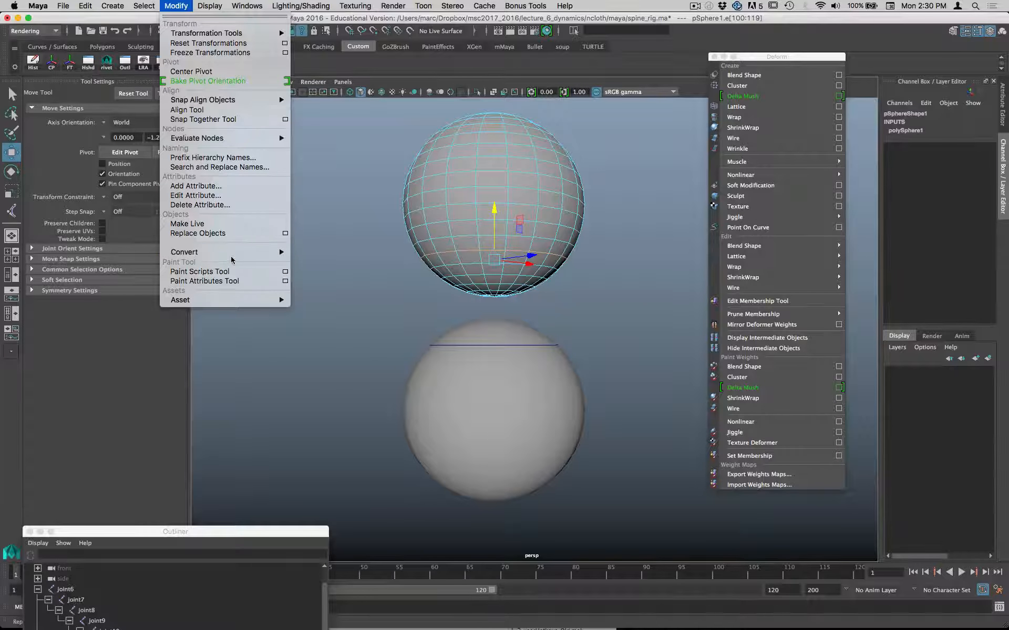
mouse_move(234, 254)
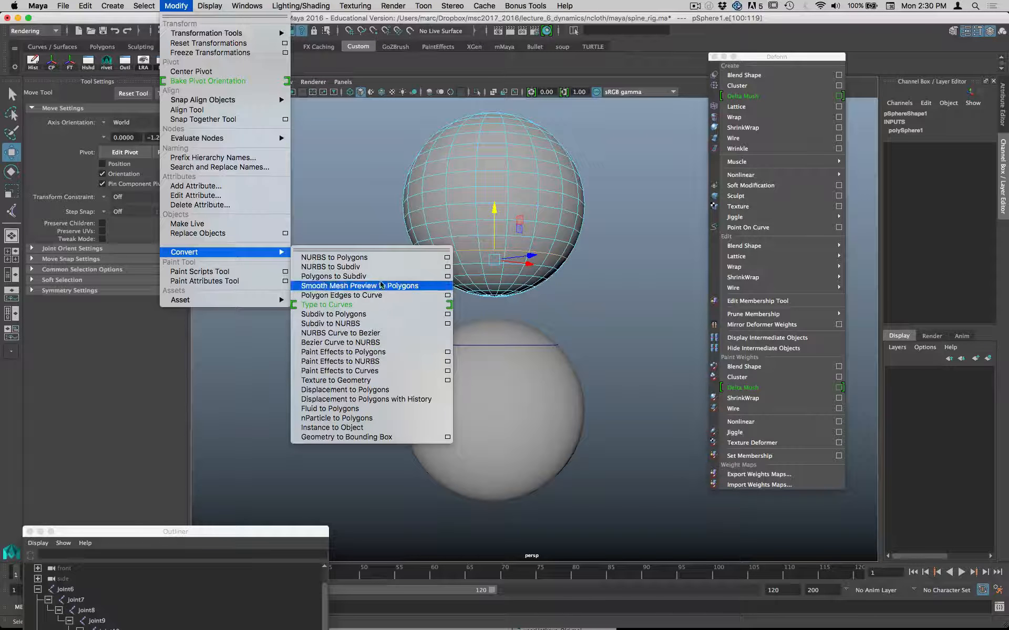
click(396, 296)
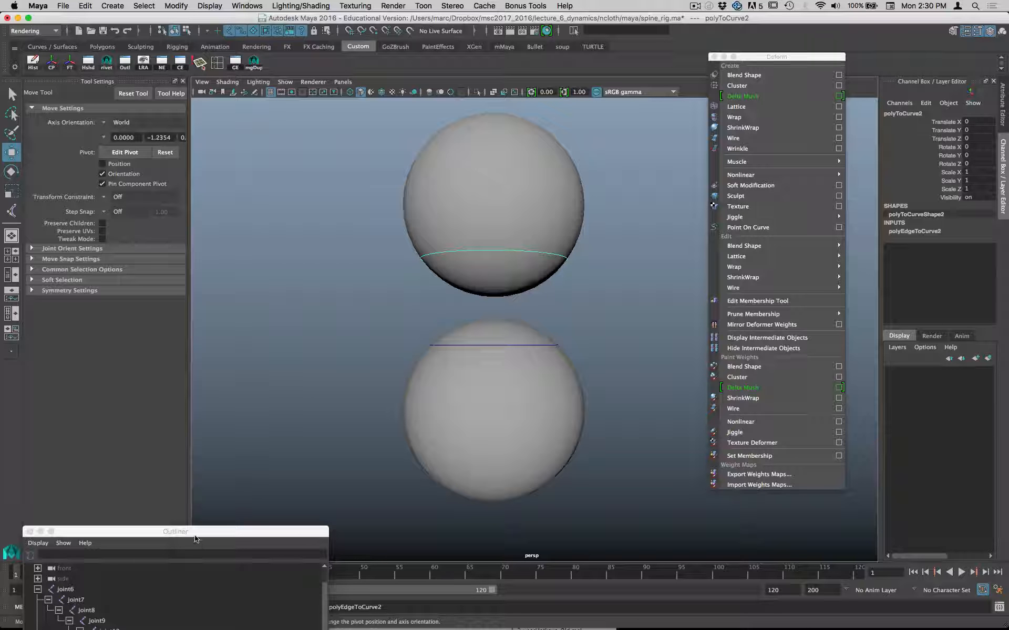
Step: Loft a polygon surface between polyToCurve1 and polyToCurve2, using the Control points tessellation method
drag(195, 538, 254, 116)
scroll(215, 305, down, 10)
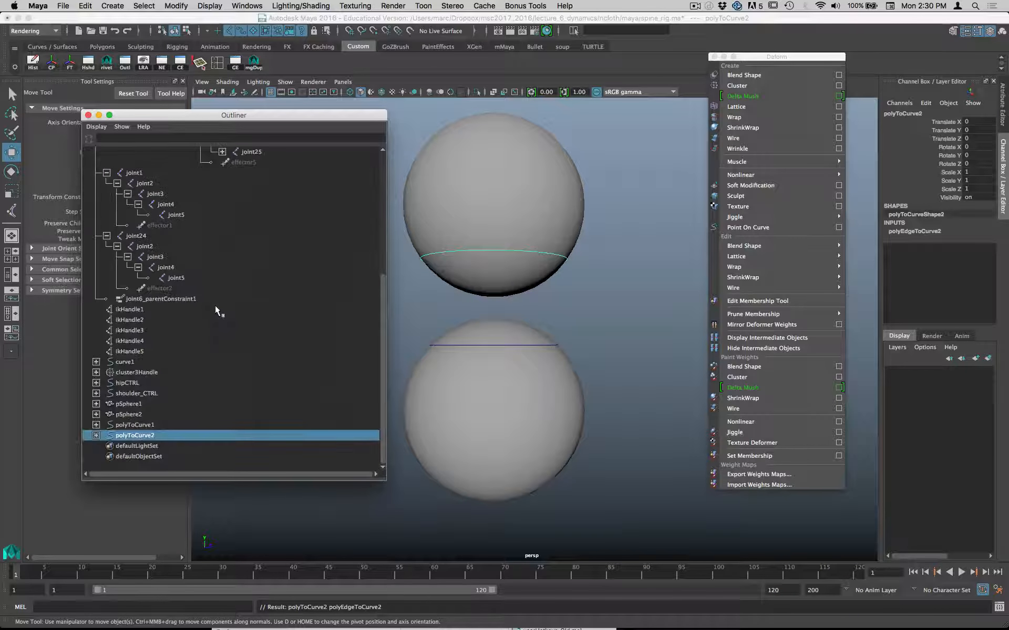
click(152, 426)
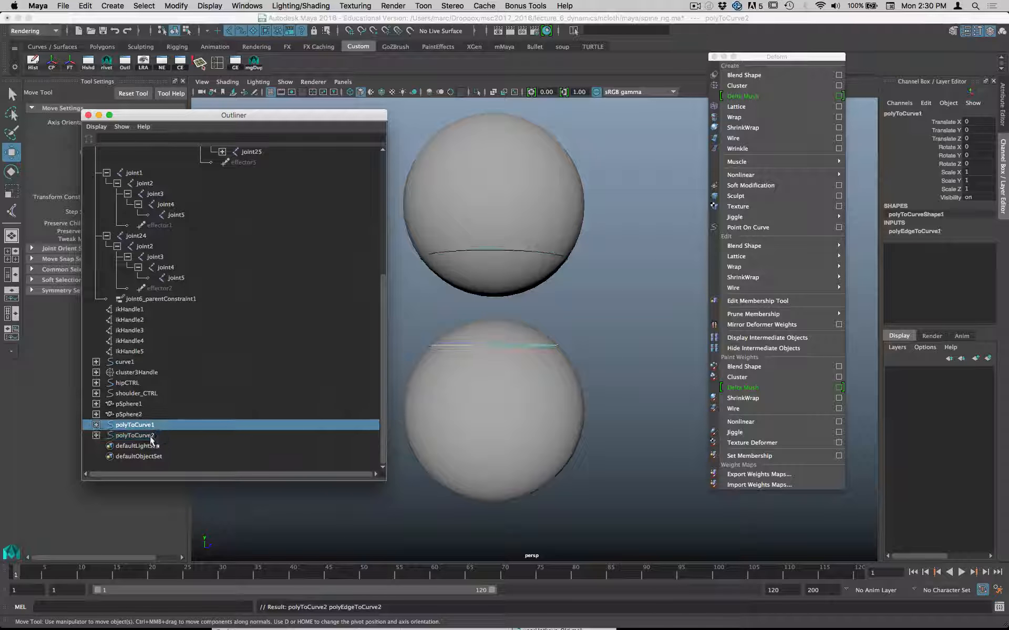
click(151, 436)
shift+click(145, 425)
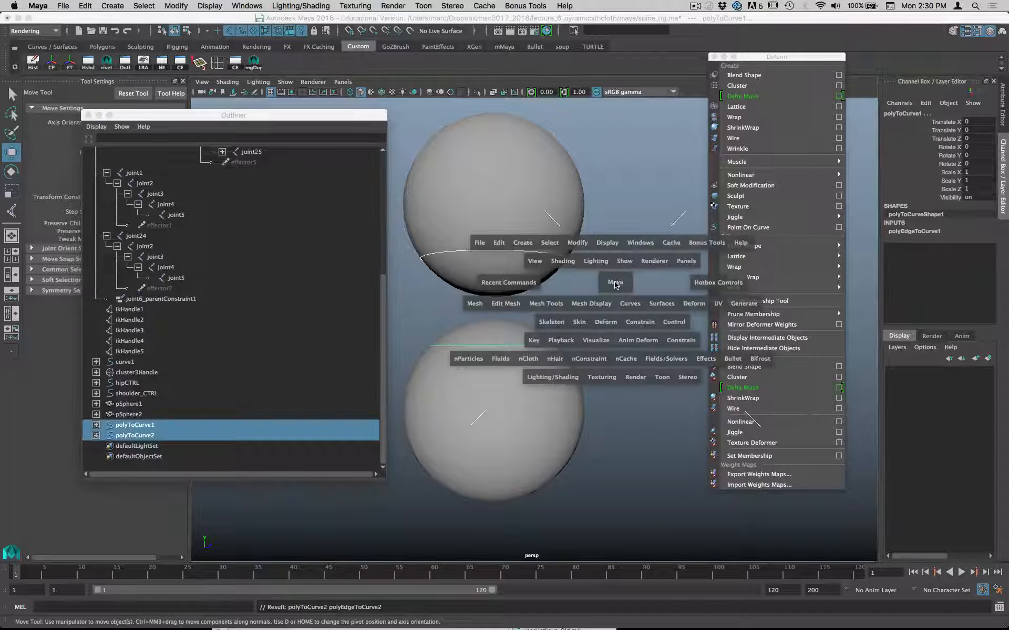
key(space)
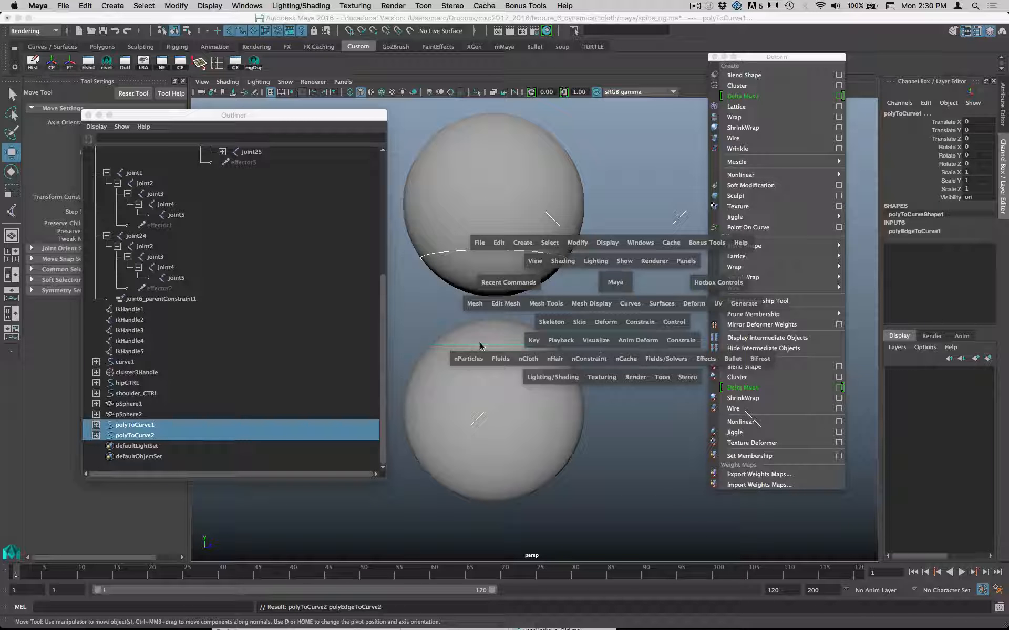
click(662, 304)
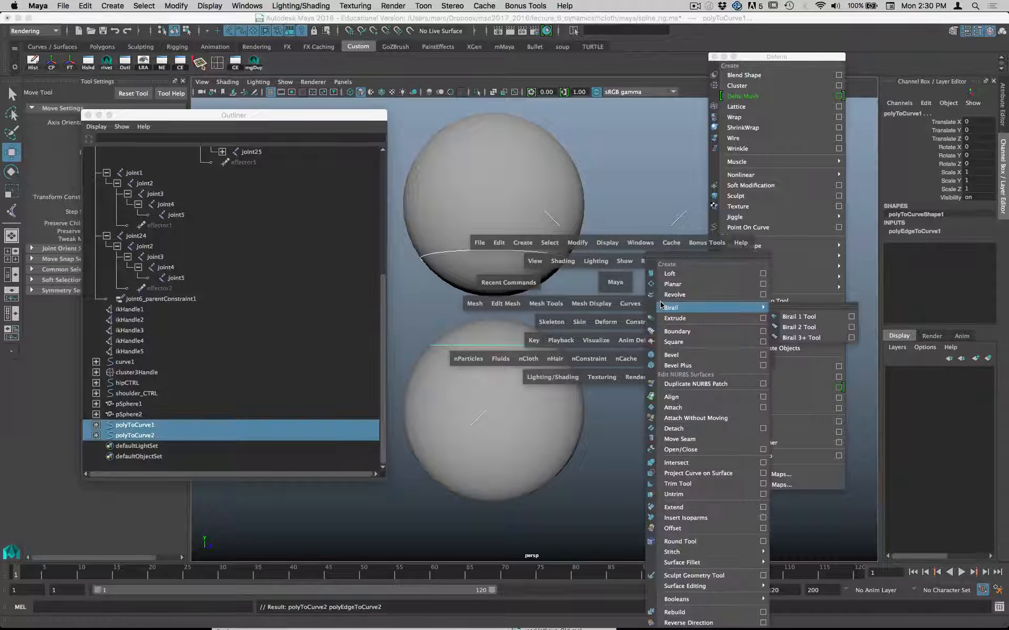
click(763, 273)
mouse_move(764, 274)
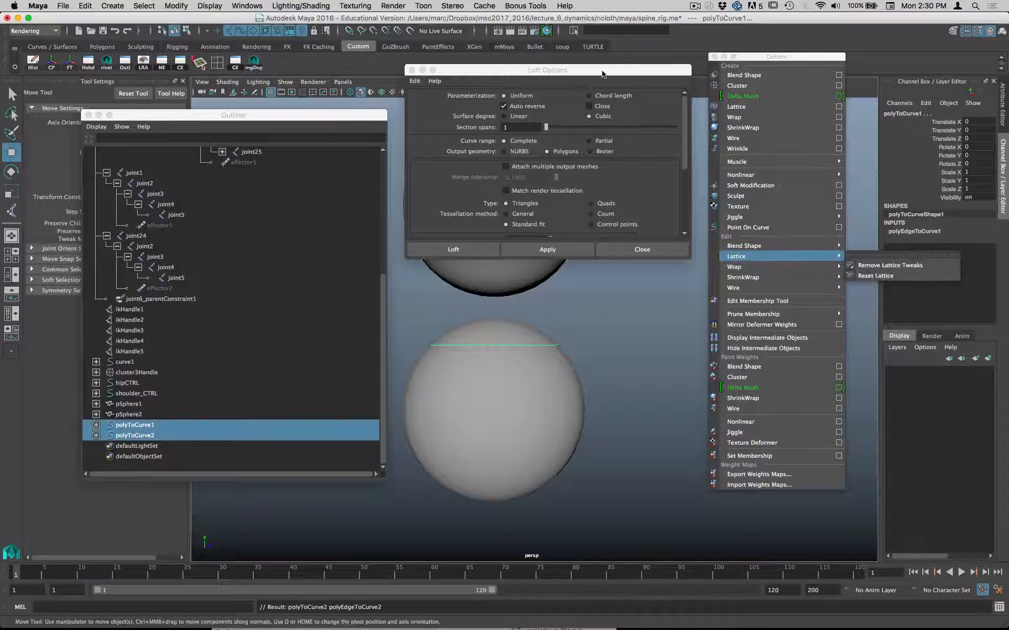
drag(600, 72, 665, 49)
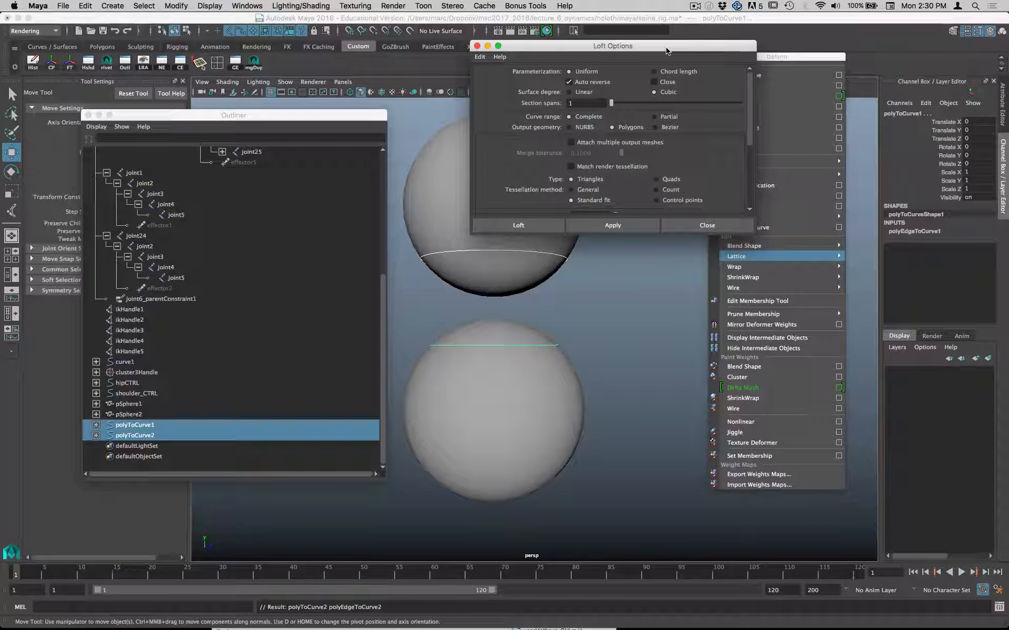
click(669, 199)
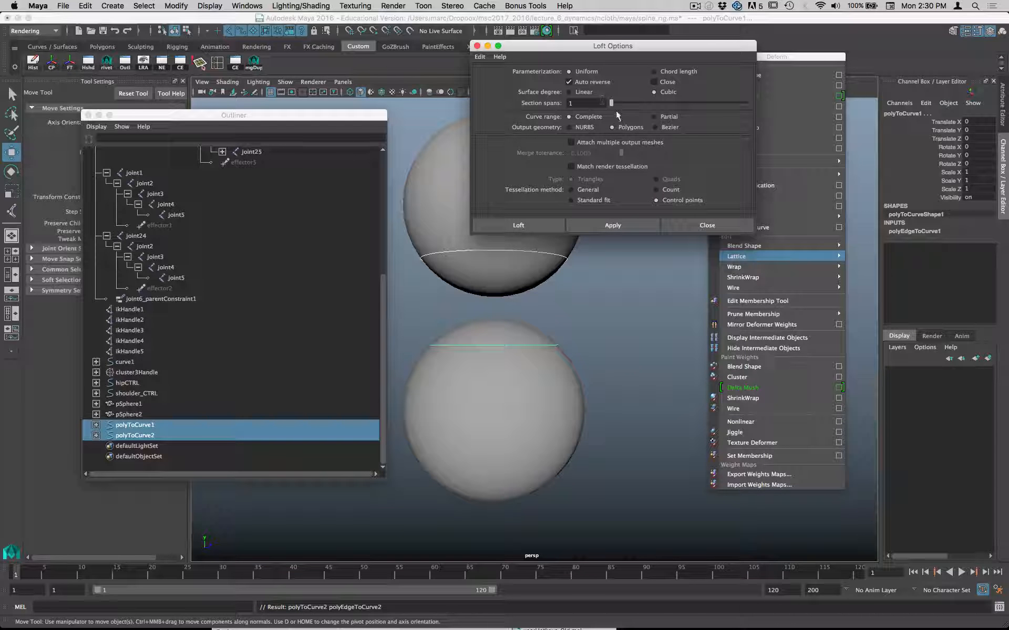
click(622, 224)
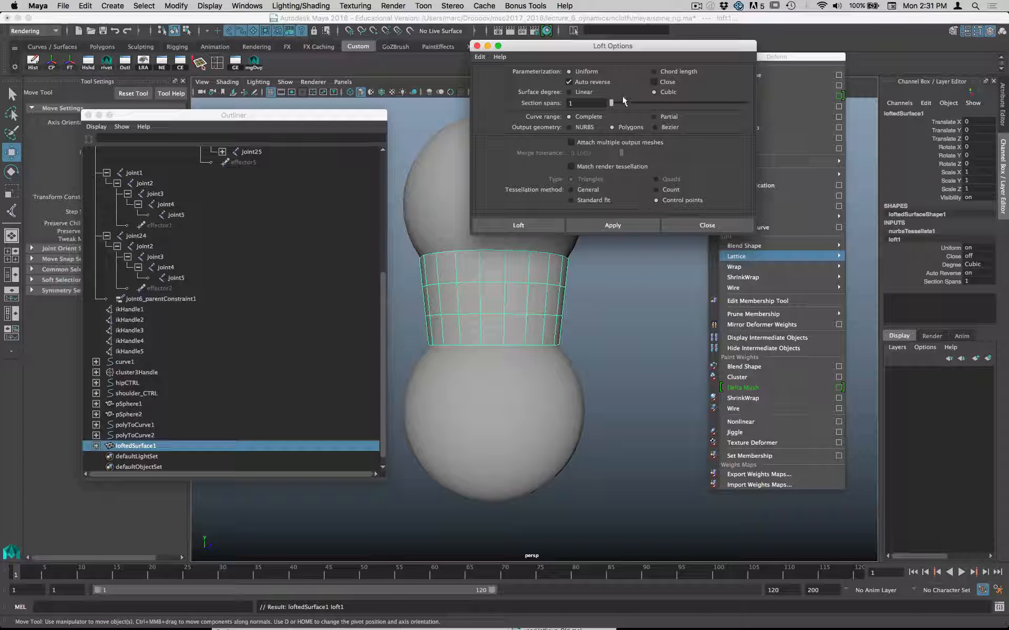
Step: Test how the lofted surface follows the upper sphere by moving it vertically, undoing that, and shifting it slightly along Z
drag(600, 49, 785, 175)
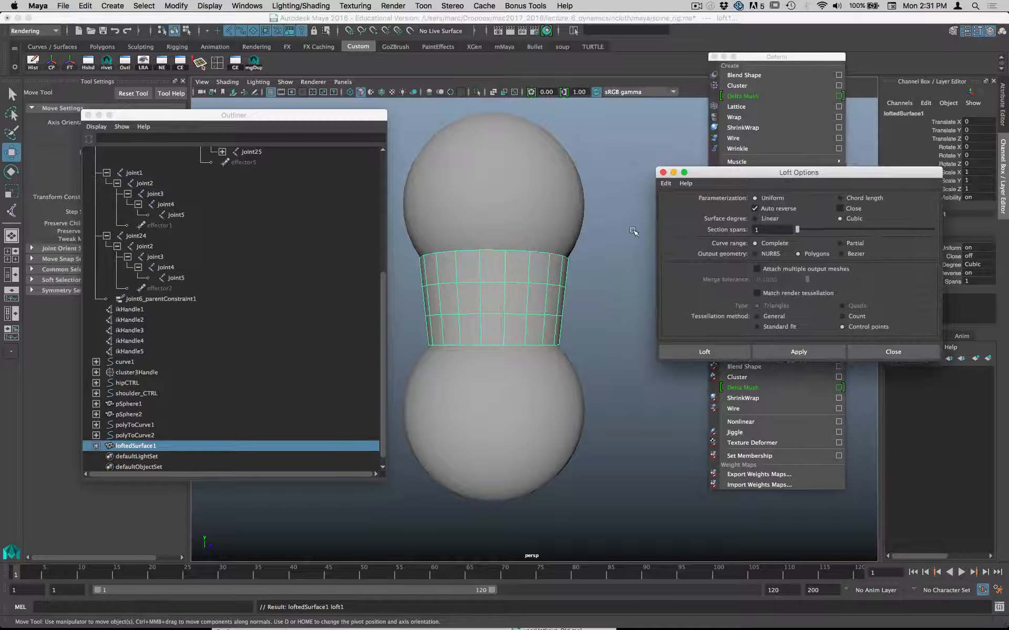
click(531, 193)
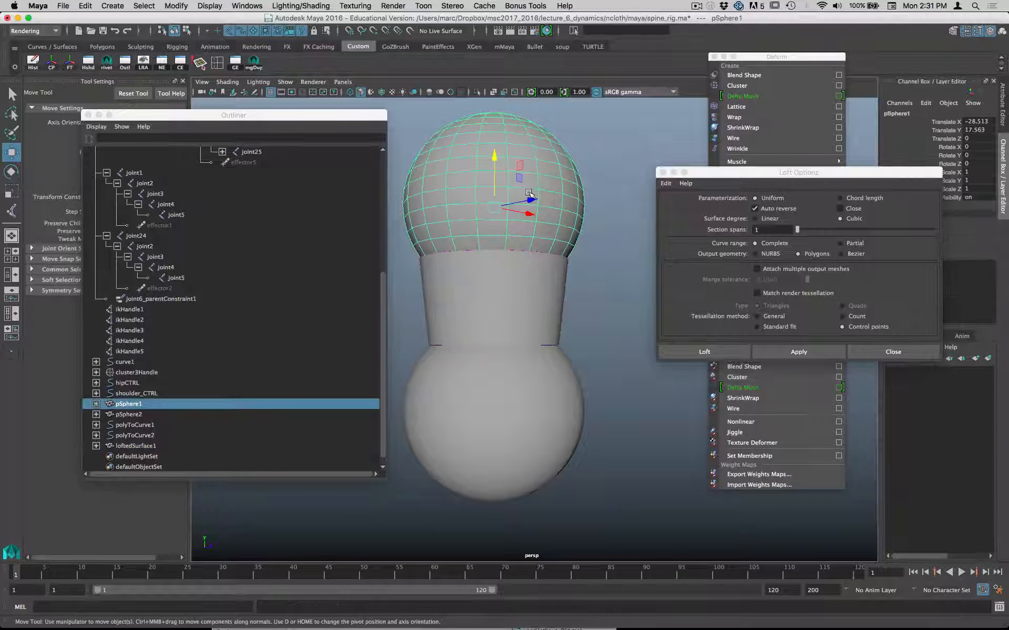
mouse_move(494, 159)
mouse_down()
mouse_move(494, 190)
mouse_move(494, 155)
mouse_move(494, 169)
mouse_up()
key(super+z)
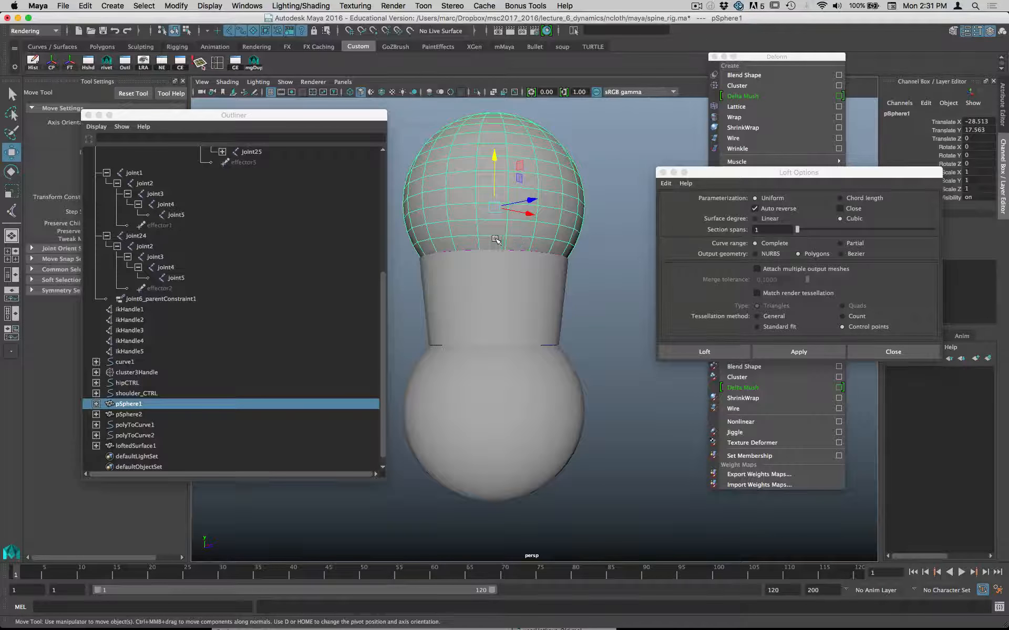
alt+drag(497, 240, 504, 237)
drag(595, 165, 591, 211)
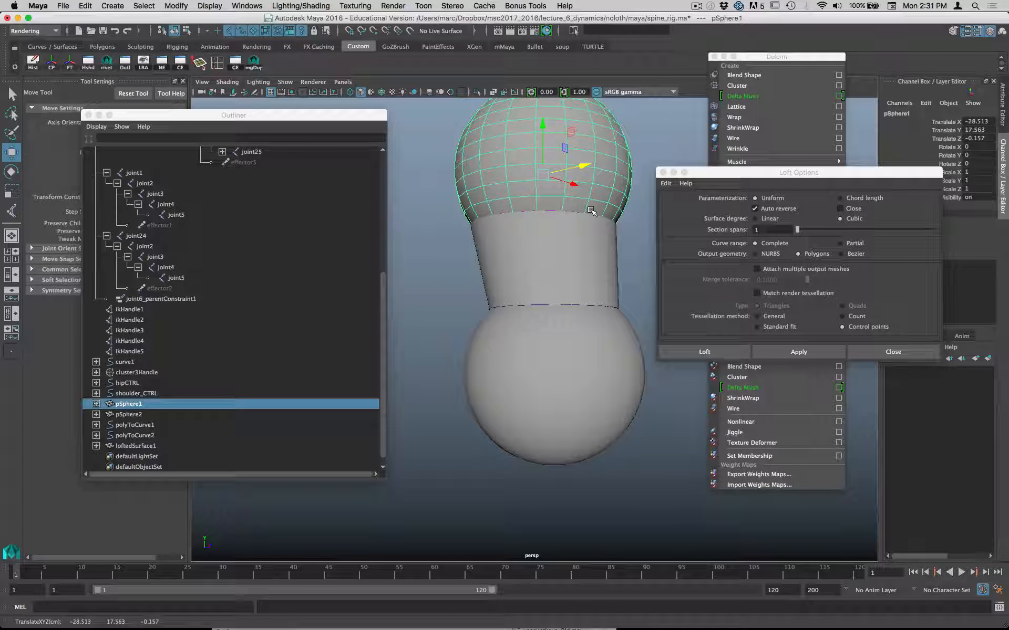